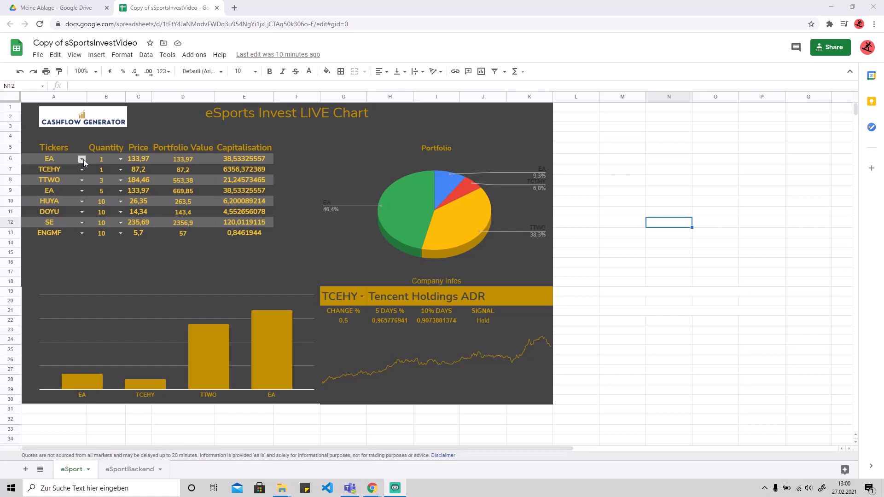
- Show the ticker choices available for the first portfolio row in cell A6, leaving the selection as it is
click(82, 159)
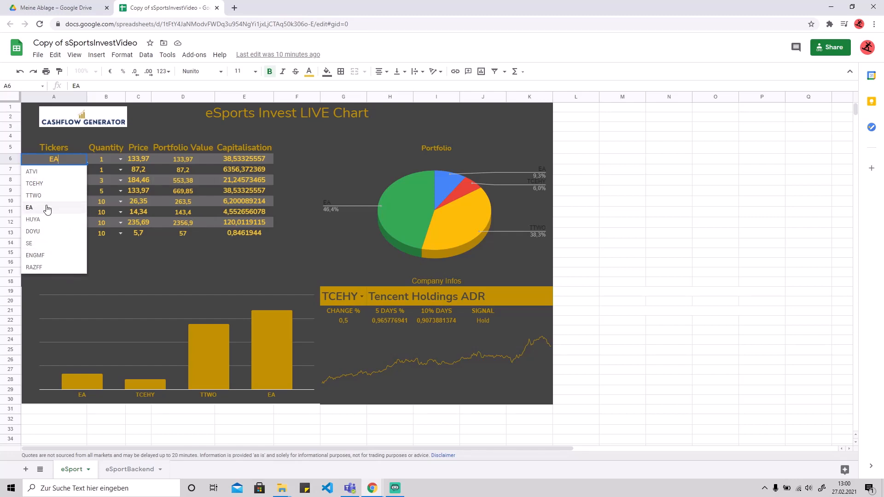
click(148, 263)
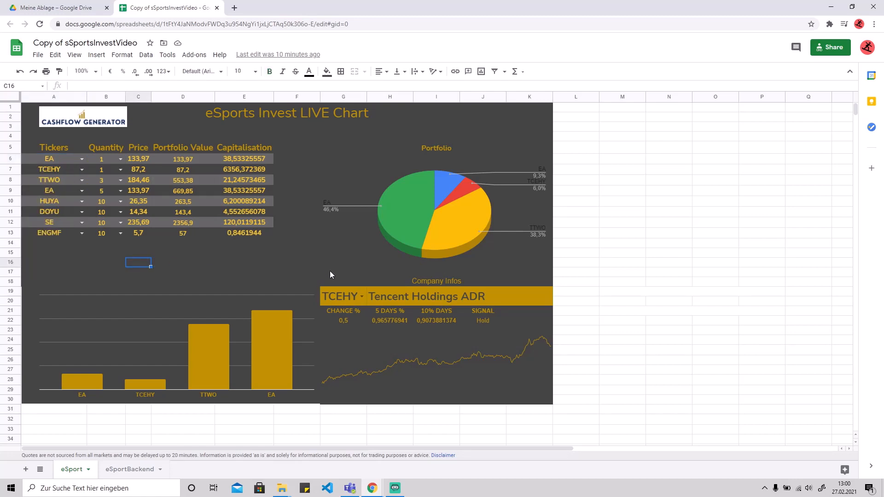
- Switch the Company Infos ticker to ATVI and finally to TTWO
click(359, 295)
click(333, 311)
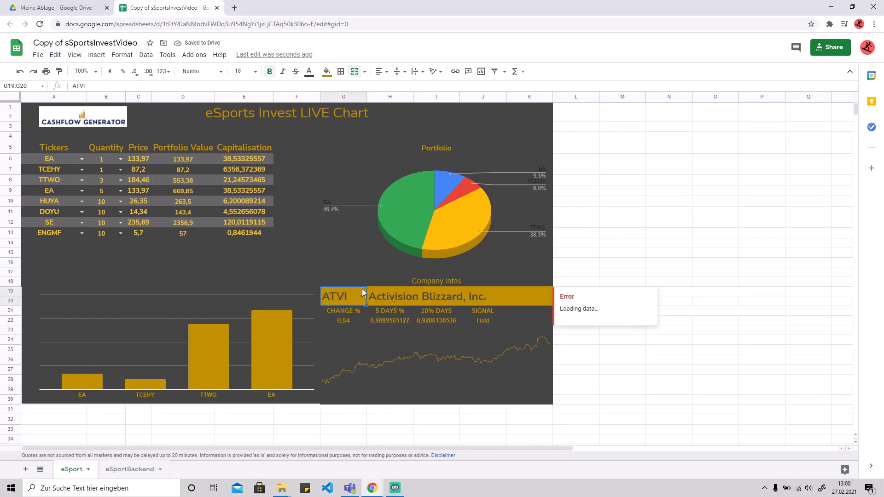
click(361, 293)
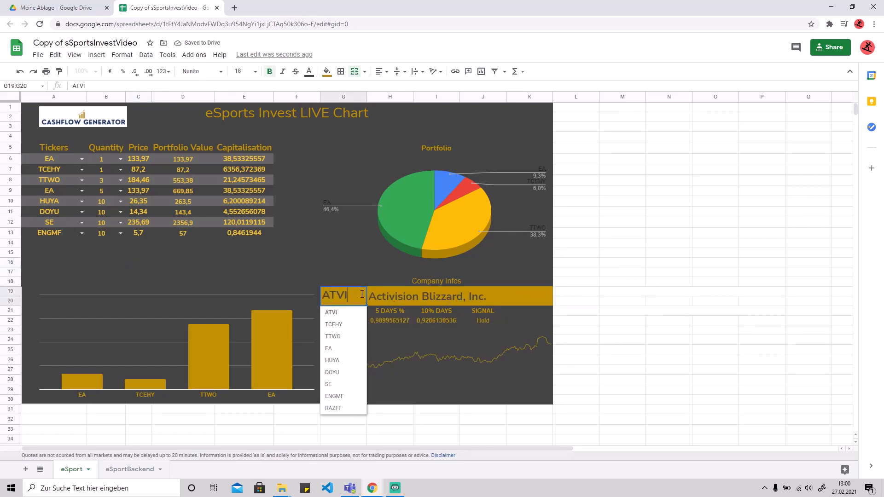
click(334, 336)
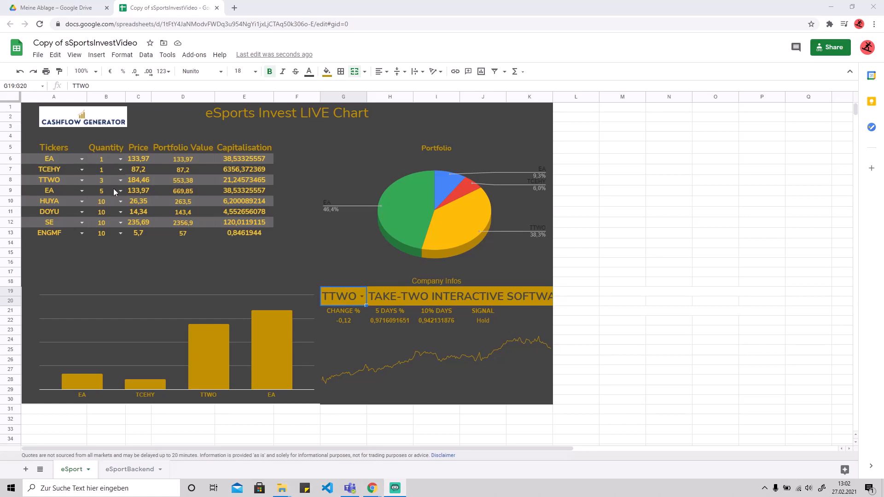
- Look over the eSportBackend sheet and return to the eSport sheet
click(131, 469)
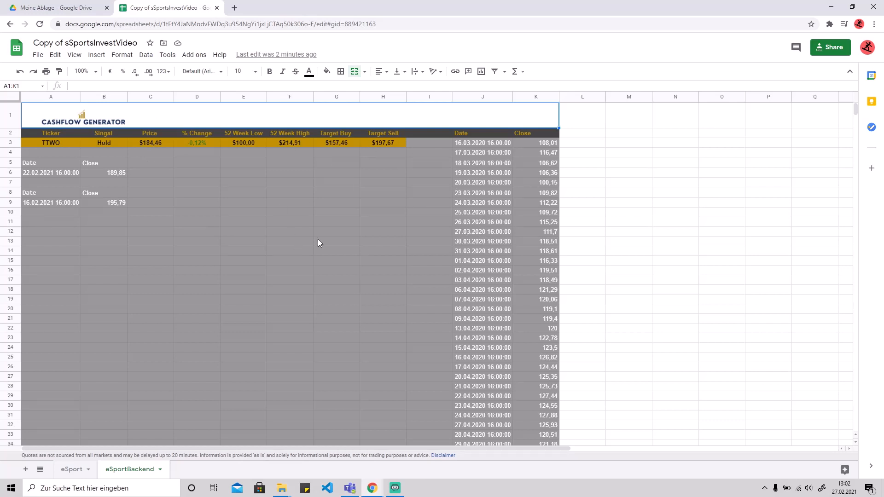
click(72, 469)
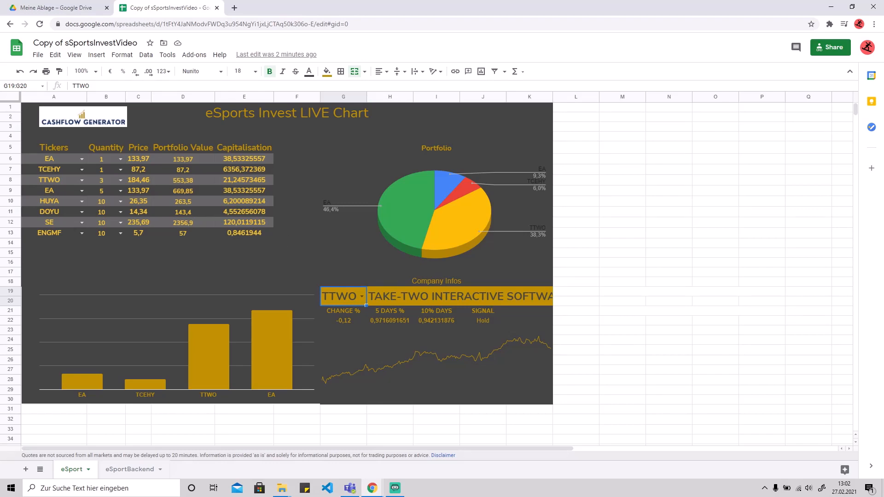
- Examine the published My eSports Portfolio site, from the embedded live chart down to the Yahoo Finance video
drag(0, 115, 413, 6)
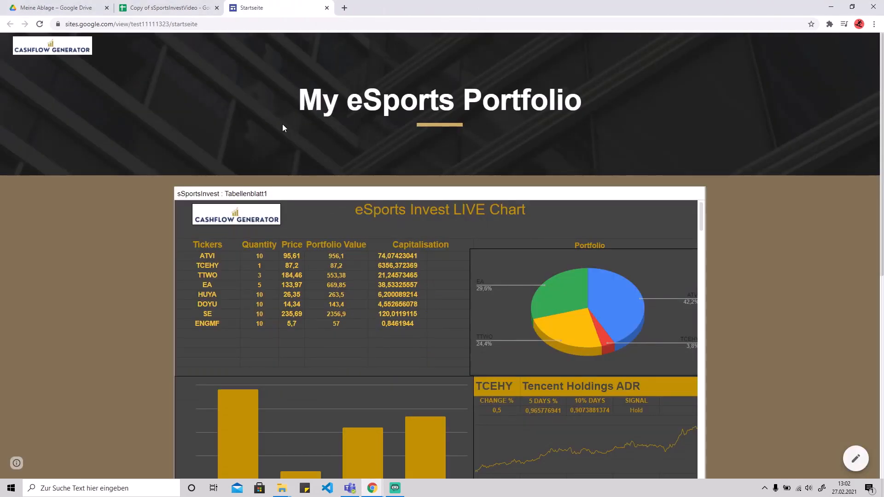
click(162, 8)
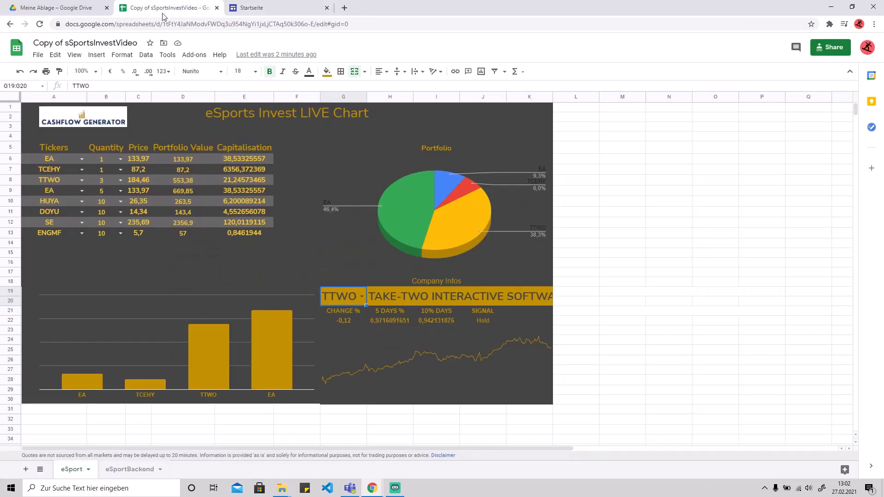
click(251, 8)
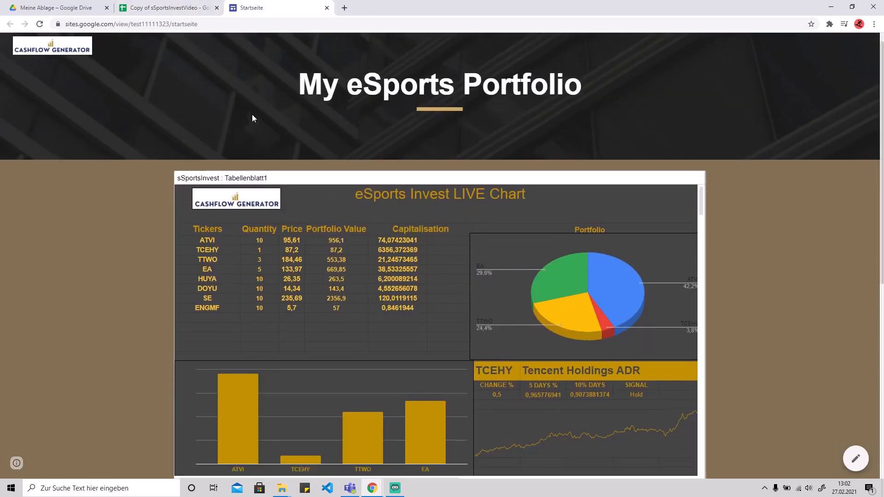
scroll(750, 142, down, 6)
scroll(751, 163, down, 2)
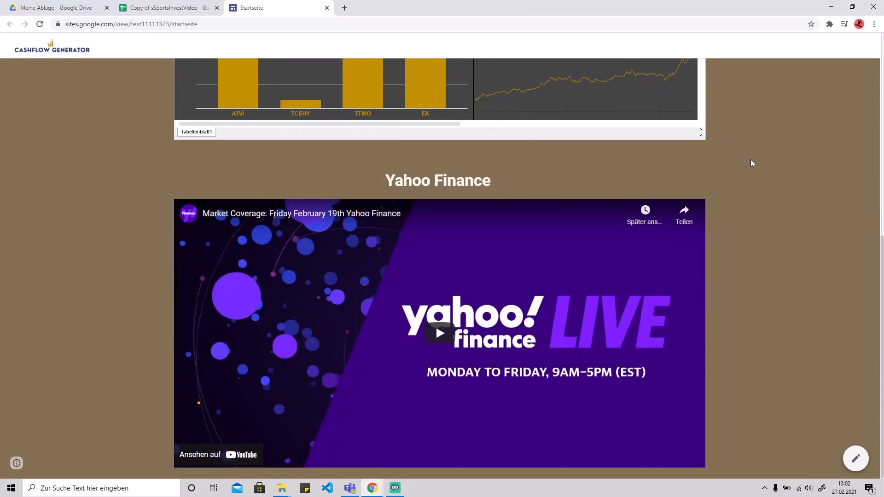
scroll(750, 168, up, 8)
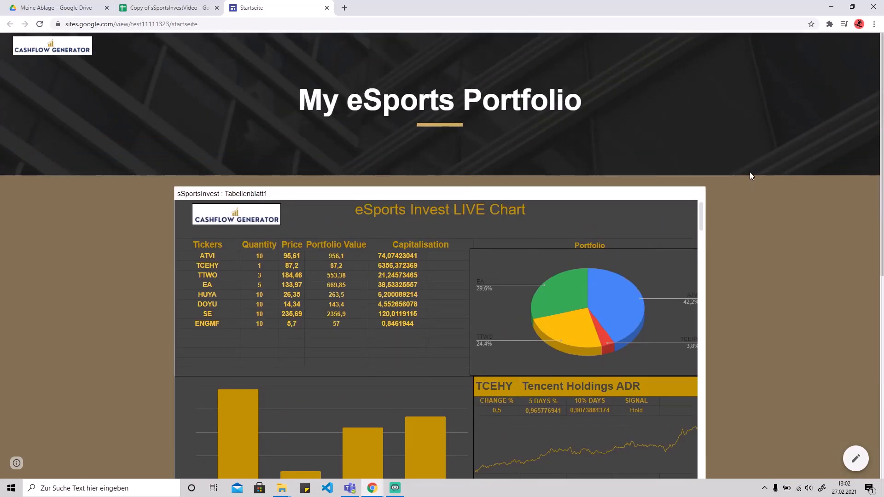
scroll(750, 173, down, 8)
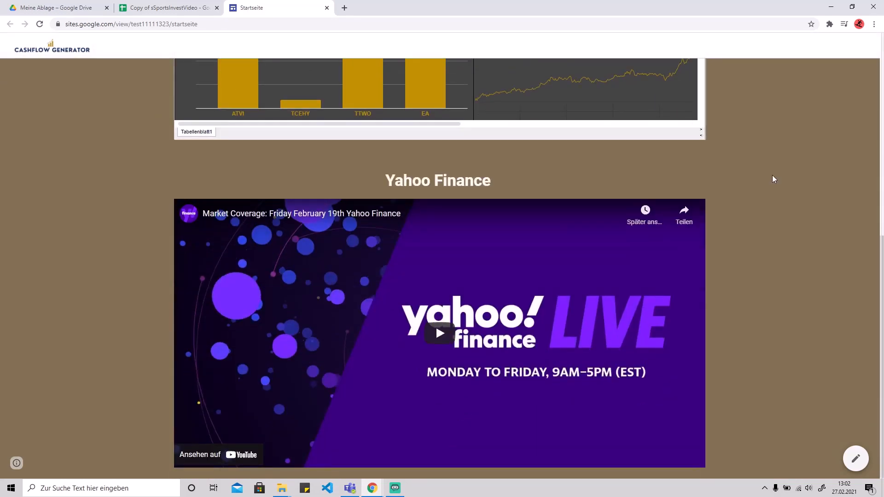
scroll(772, 175, up, 8)
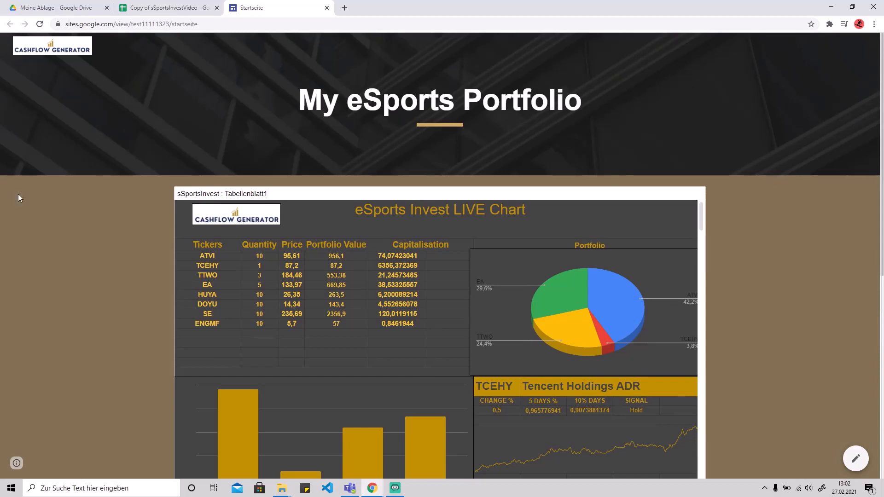
scroll(766, 209, down, 7)
scroll(765, 215, down, 1)
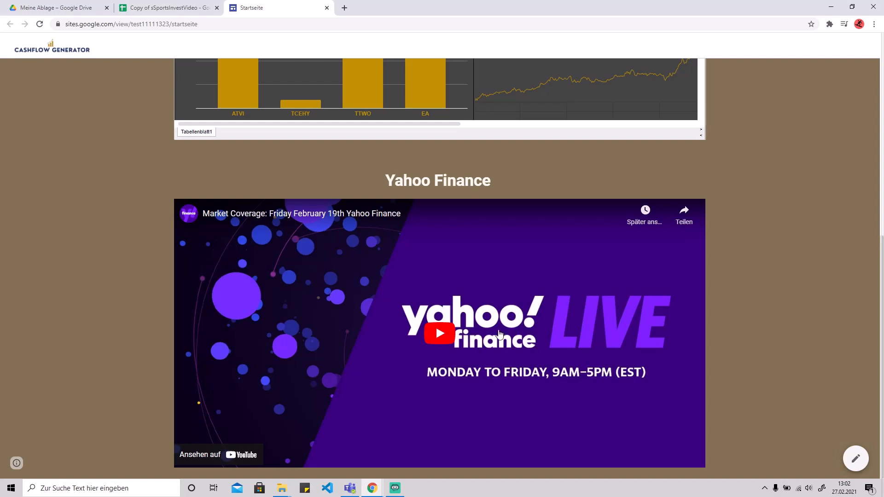
- Play and pause the embedded Yahoo Finance video, and look through the embedded spreadsheet on the site
click(456, 341)
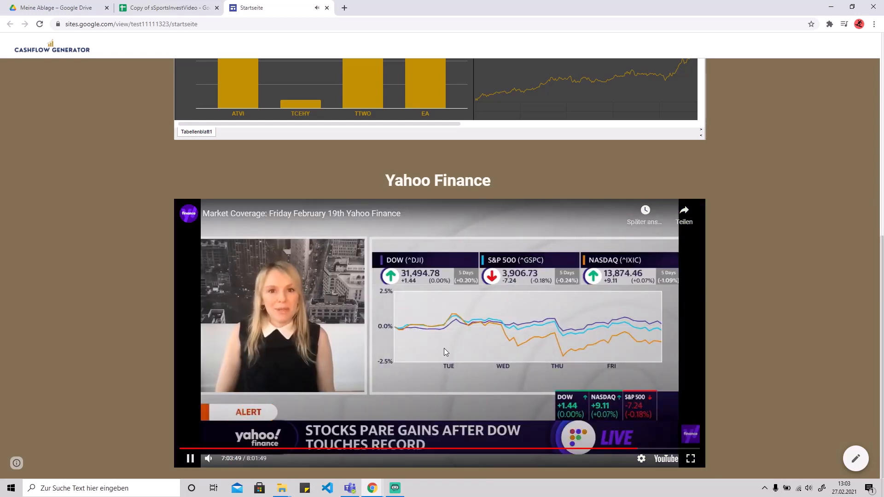
click(442, 344)
scroll(804, 350, up, 6)
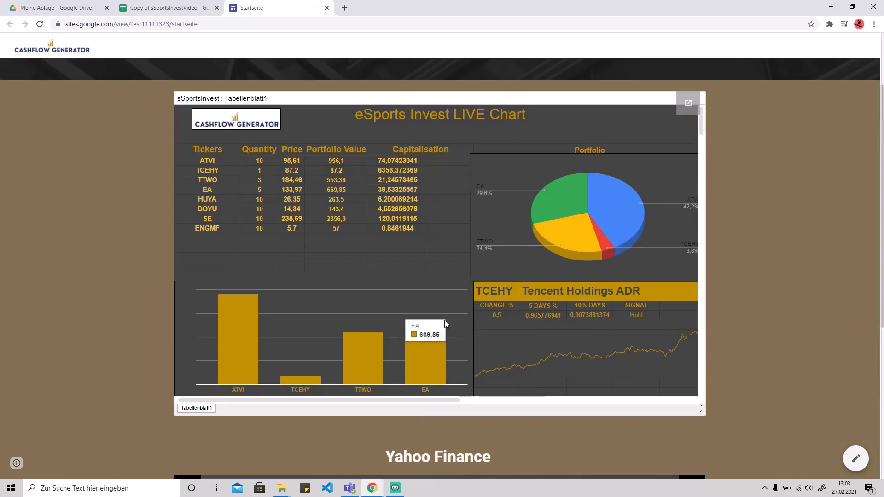
scroll(506, 306, down, 5)
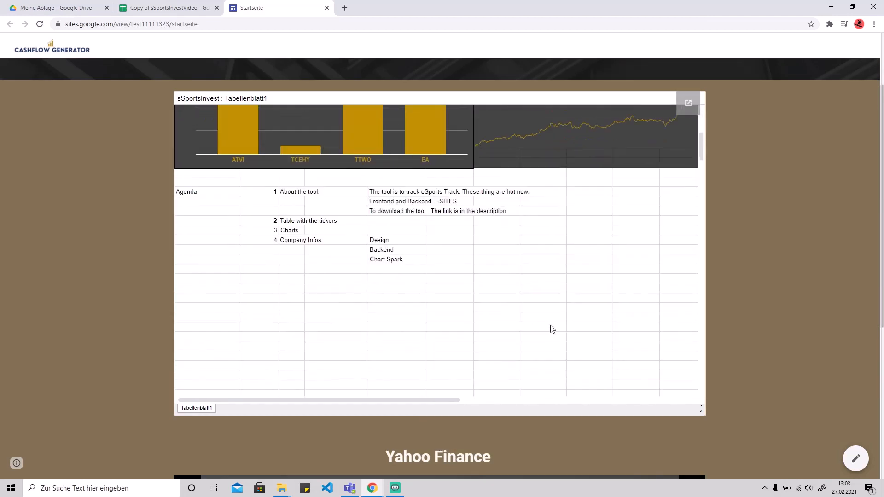
scroll(550, 329, up, 7)
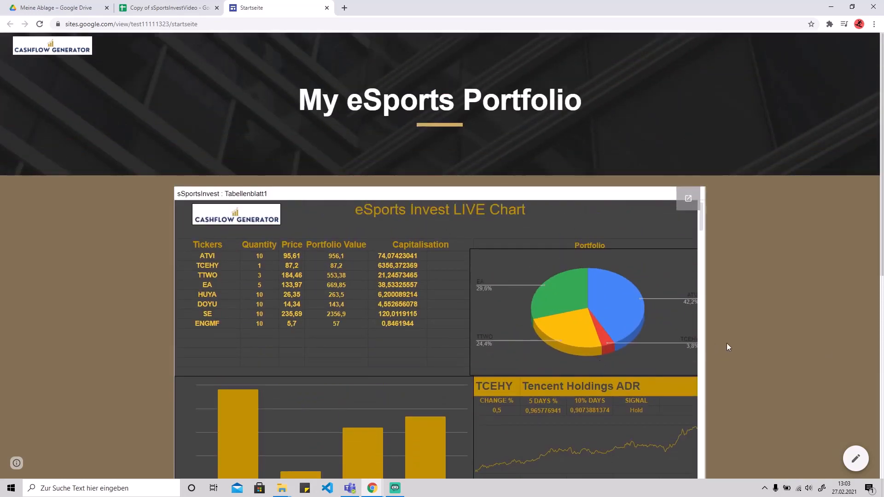
scroll(753, 347, down, 8)
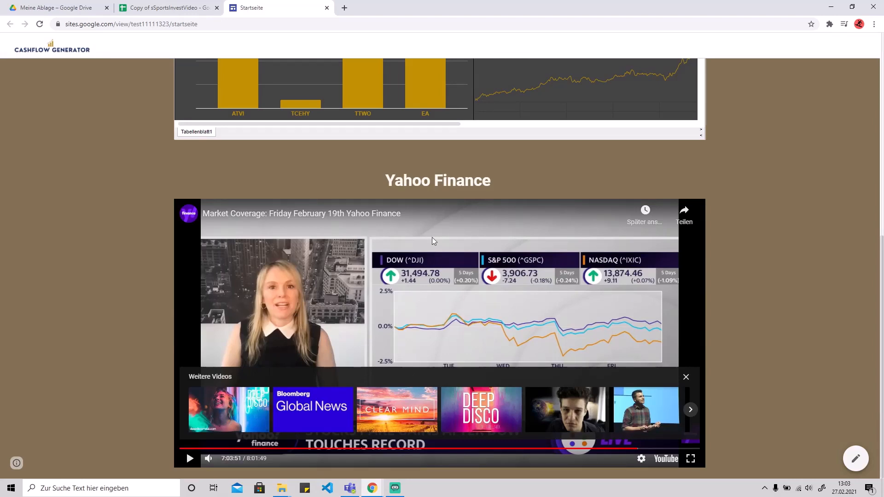
scroll(750, 284, up, 8)
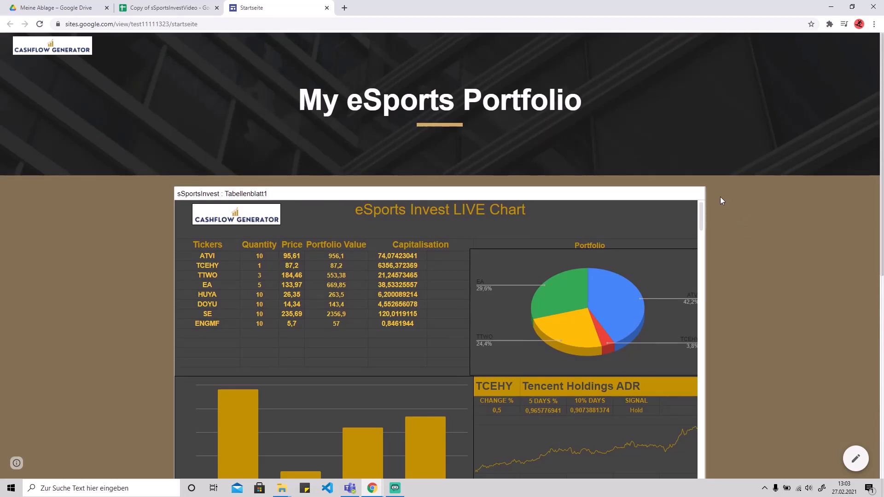
- Compare the eSport spreadsheet with the published portfolio site, ending on the spreadsheet
mouse_move(702, 201)
click(168, 8)
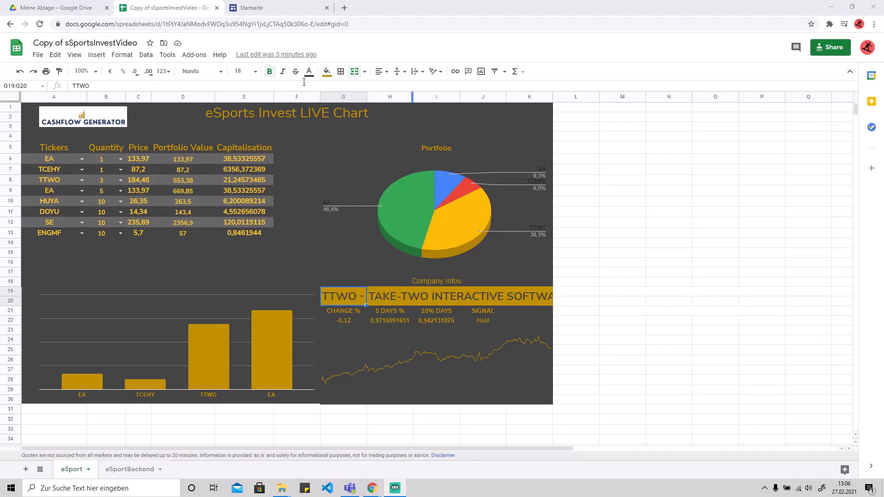
click(276, 8)
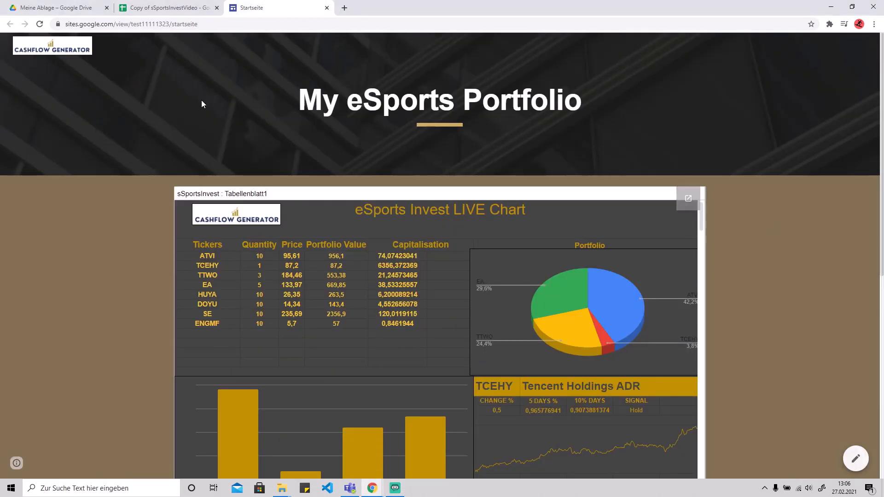
click(170, 8)
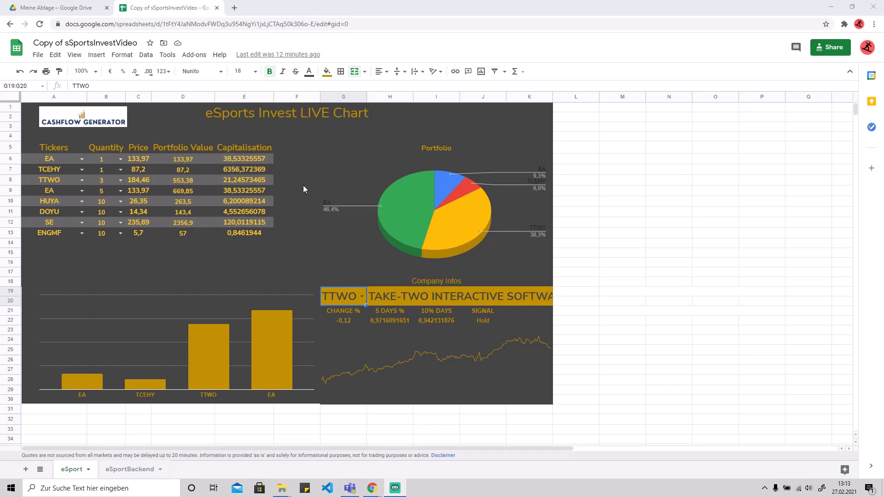
- Create a new blank spreadsheet
click(37, 55)
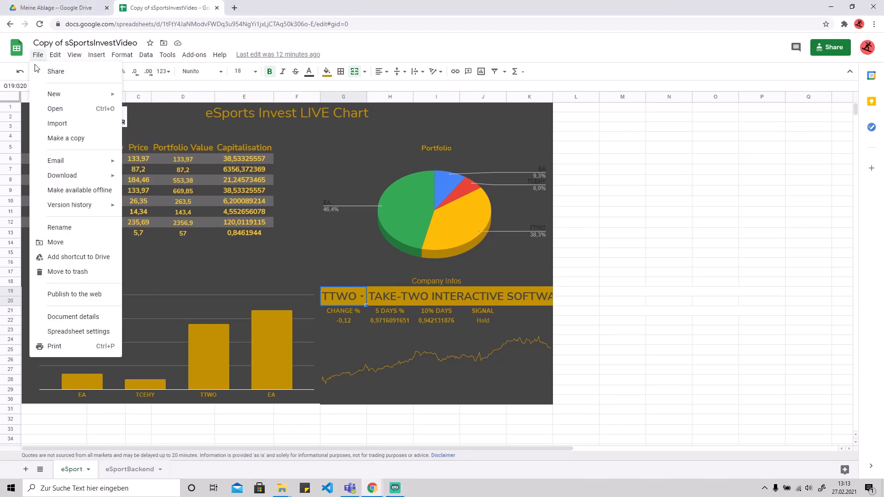
mouse_move(54, 94)
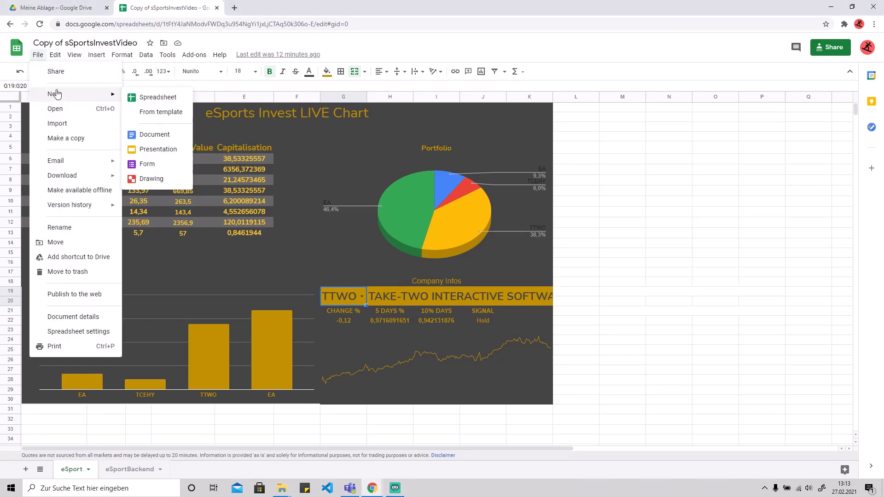
click(151, 98)
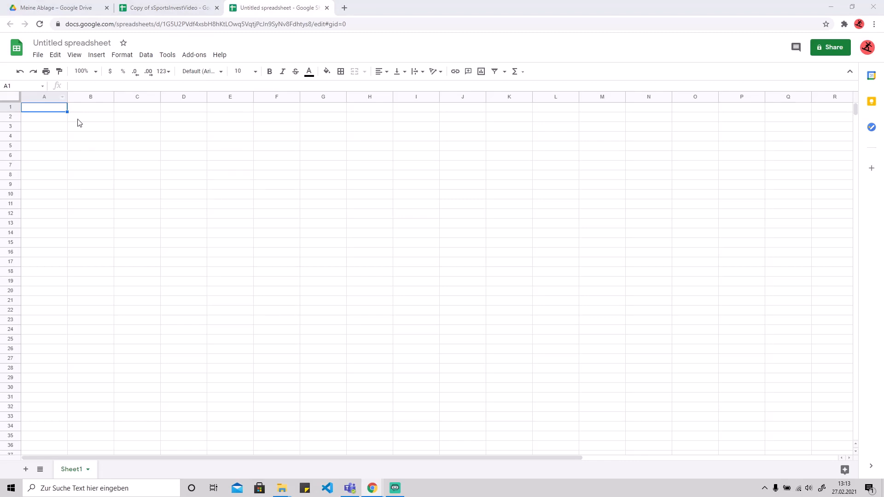
- Paste the formatted headers Tickers, Quantity, Price, Portfolio Value and Capitalisation into cells A2:E2
click(56, 128)
click(45, 120)
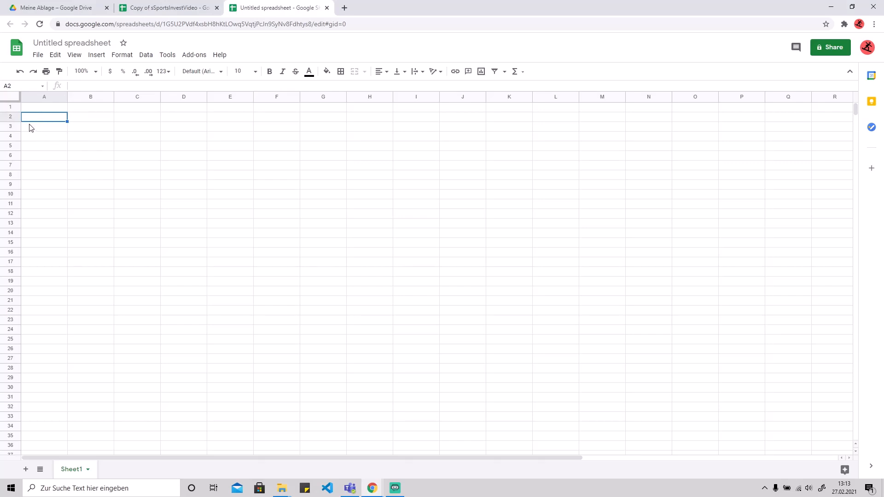
text(Tickers	Quantity	Price	Portfolio Value	Capitalisation)
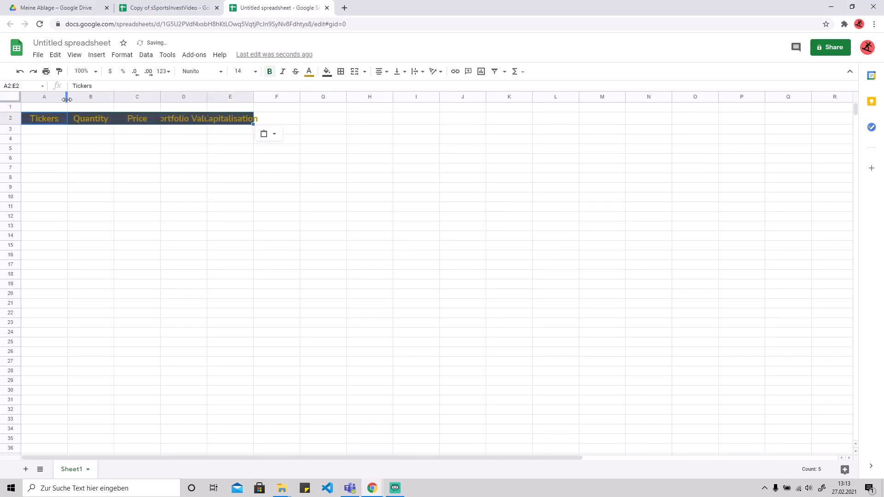
- Widen columns D and E to fit the Portfolio Value and Capitalisation headers
click(104, 159)
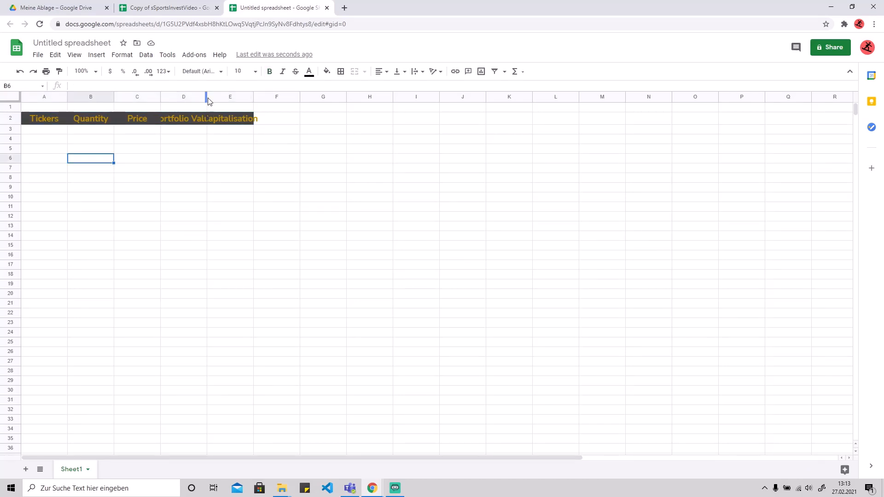
drag(207, 98, 285, 98)
click(195, 165)
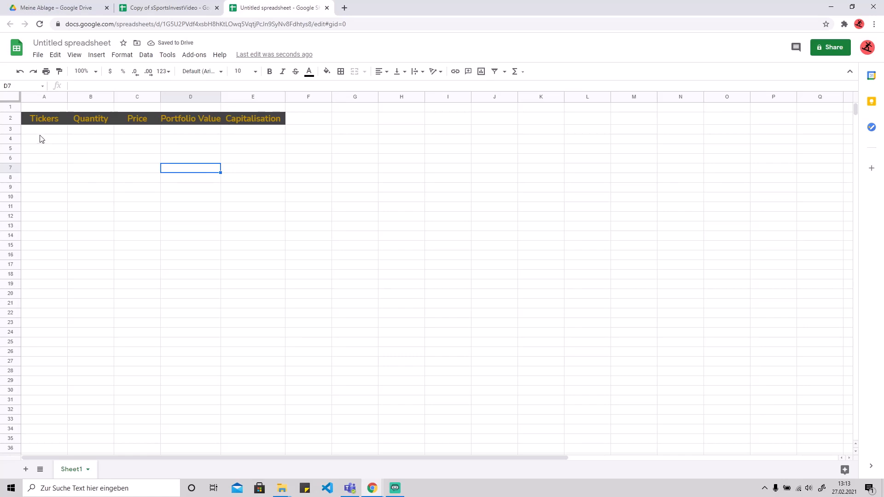
- Show the ticker choices in cell A6 of the Copy of sSportsInvestVideo spreadsheet as a reference for the new sheet
click(56, 143)
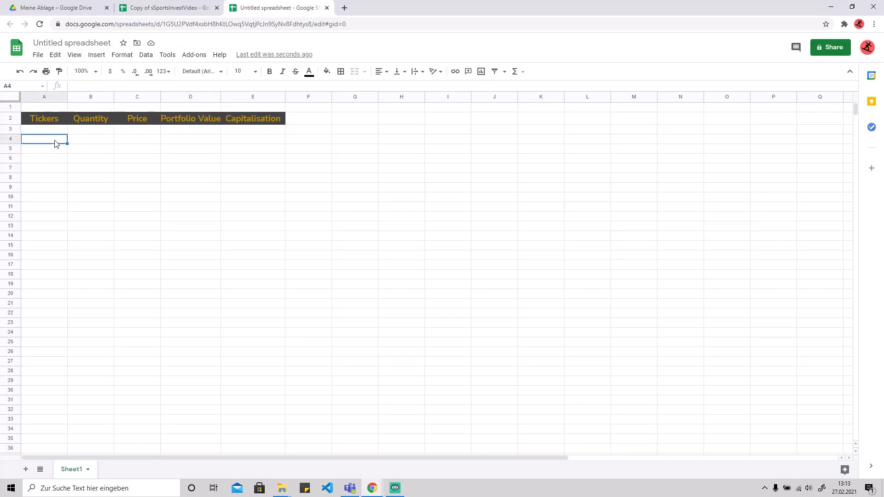
right_click(56, 143)
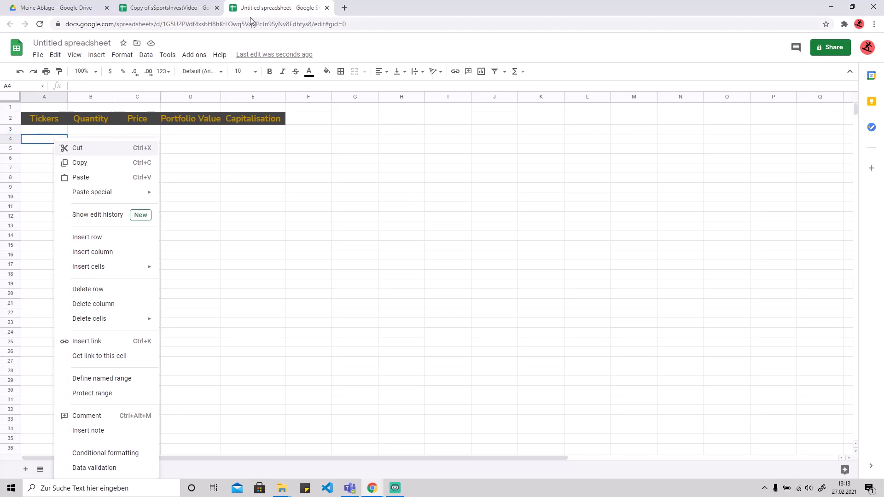
click(170, 8)
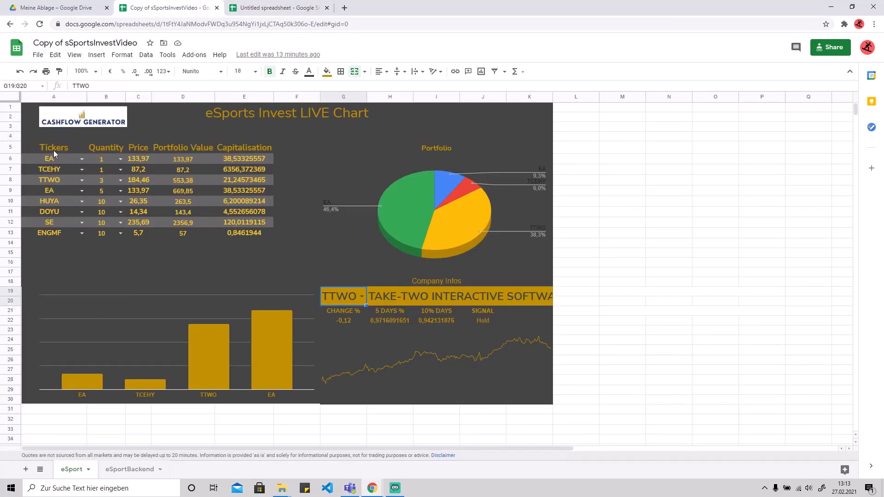
double_click(81, 159)
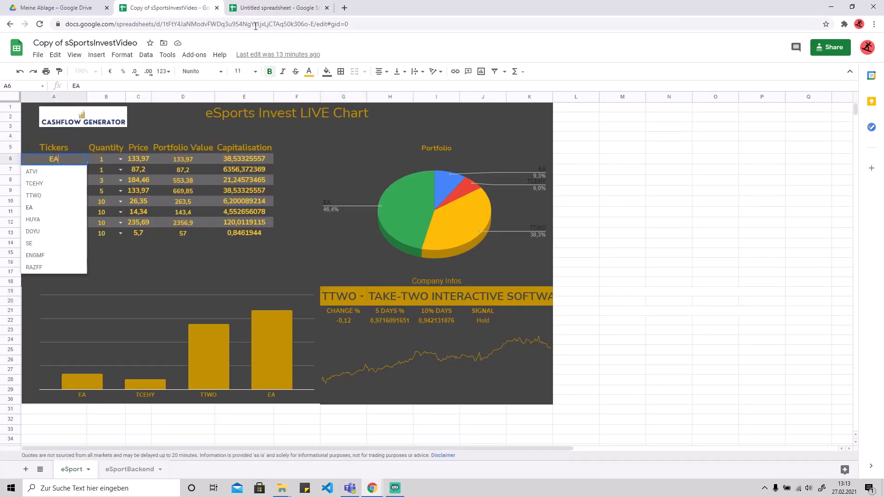
- In the untitled spreadsheet, give cell A4 a list-of-items dropdown with ATVI, SE, DOYU and show its choices
click(263, 10)
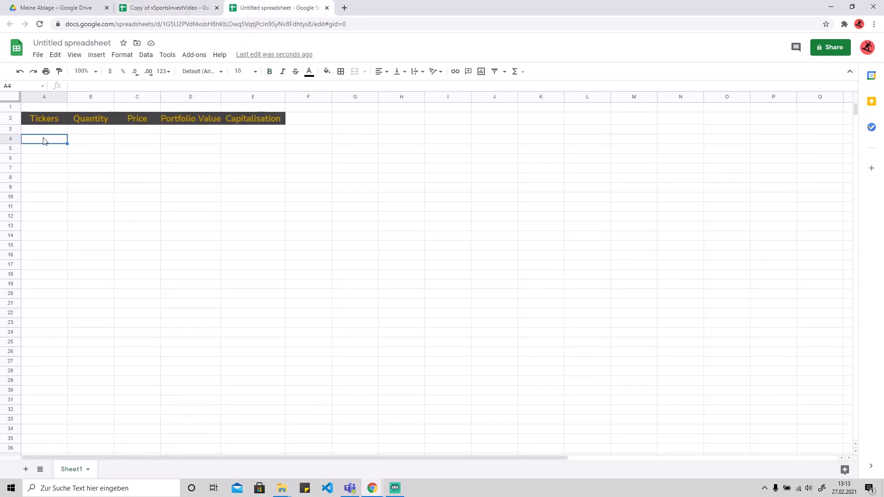
right_click(45, 141)
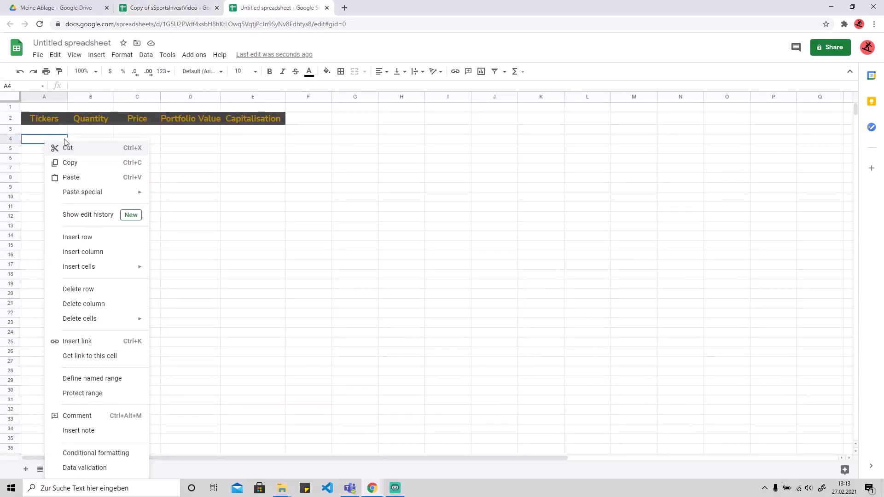
click(87, 468)
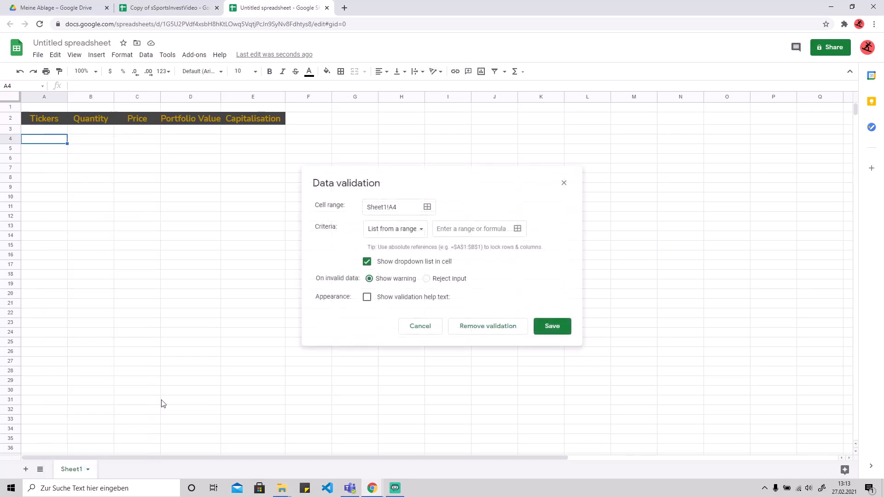
click(419, 232)
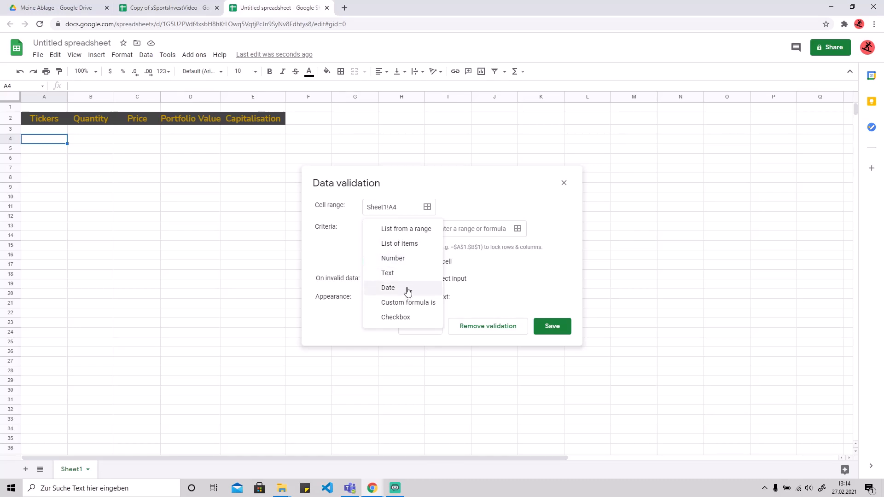
click(405, 244)
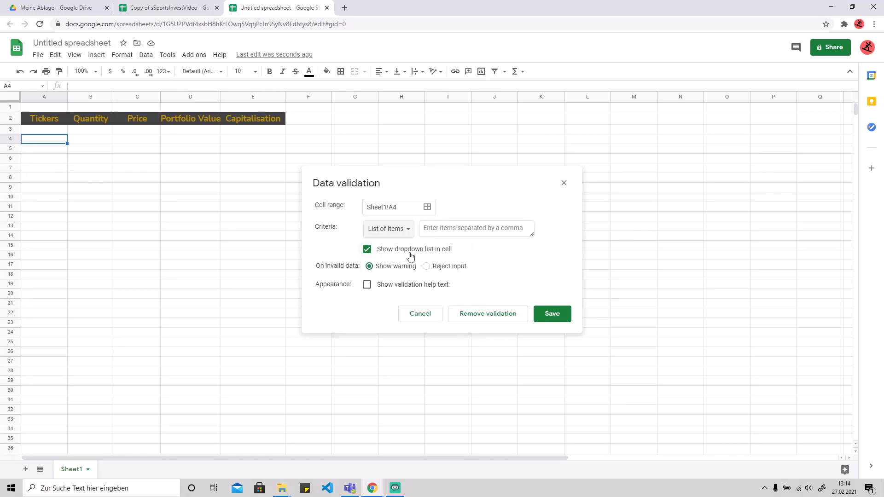
click(433, 231)
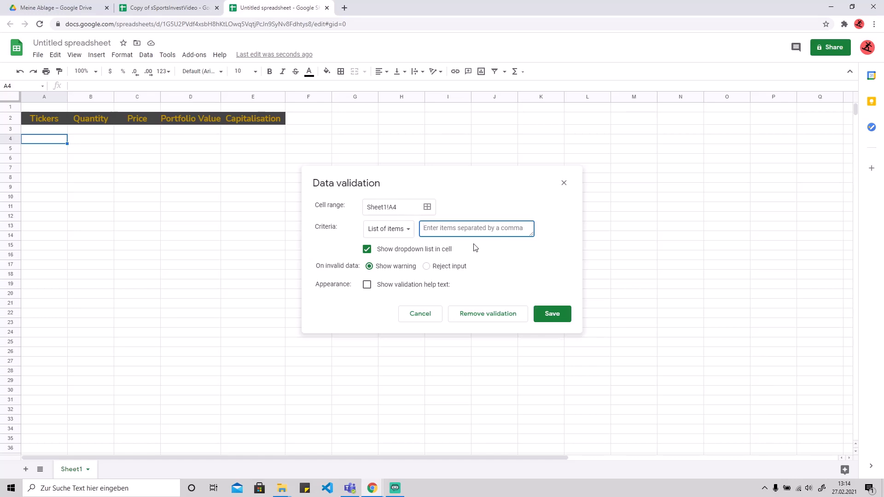
text(A)
text(TVI, SE, DOYU)
click(554, 318)
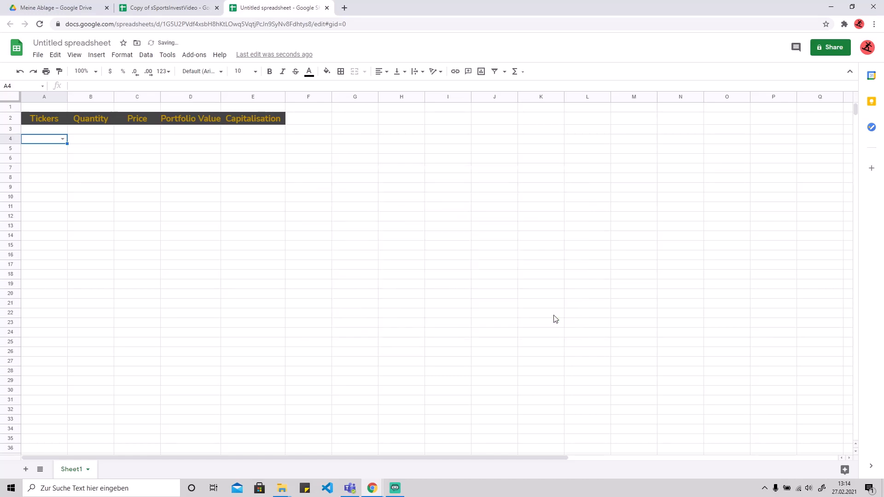
click(82, 148)
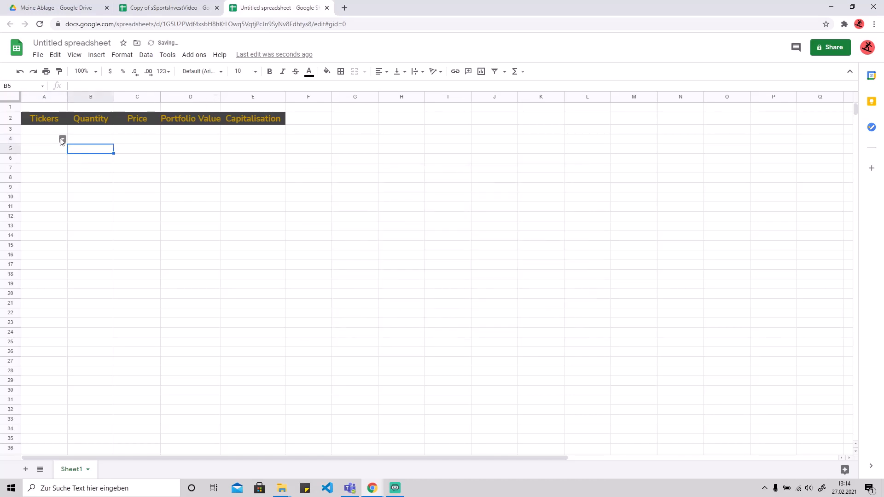
click(63, 139)
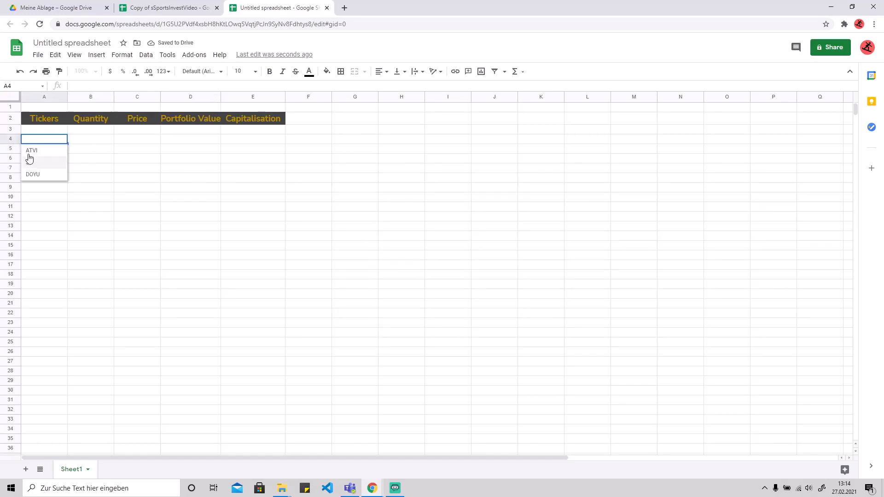
- Start data validation on cell B4, and show the quantity choices in B6 of the Copy of sSportsInvestVideo spreadsheet as a reference
click(96, 138)
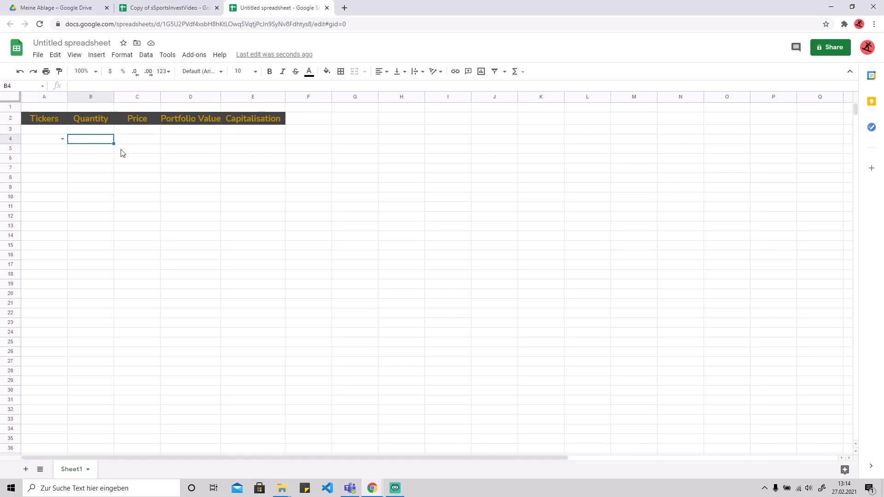
right_click(94, 140)
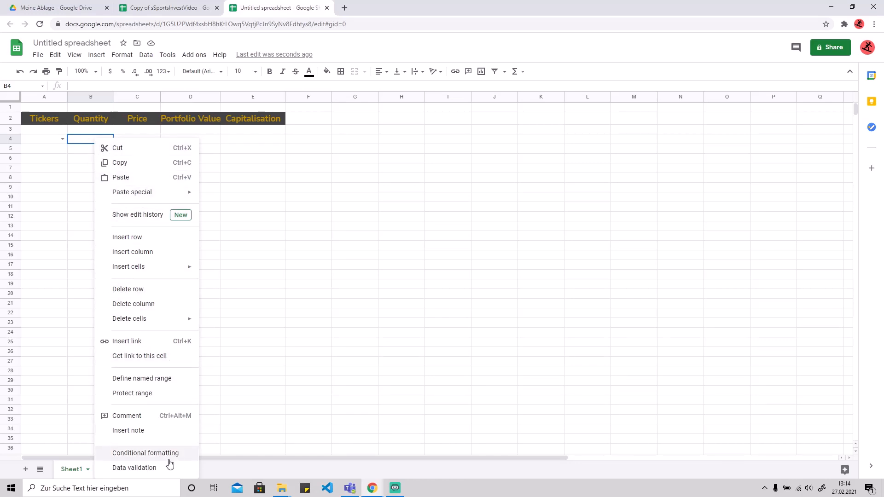
click(156, 467)
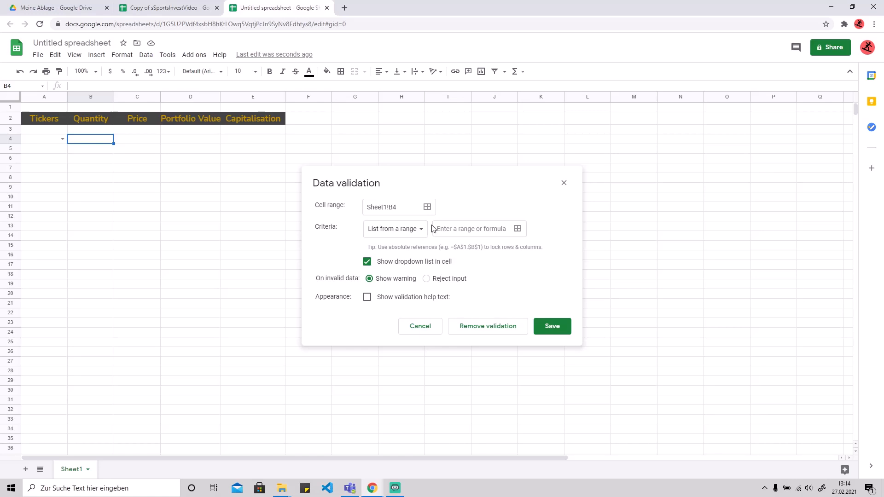
click(200, 8)
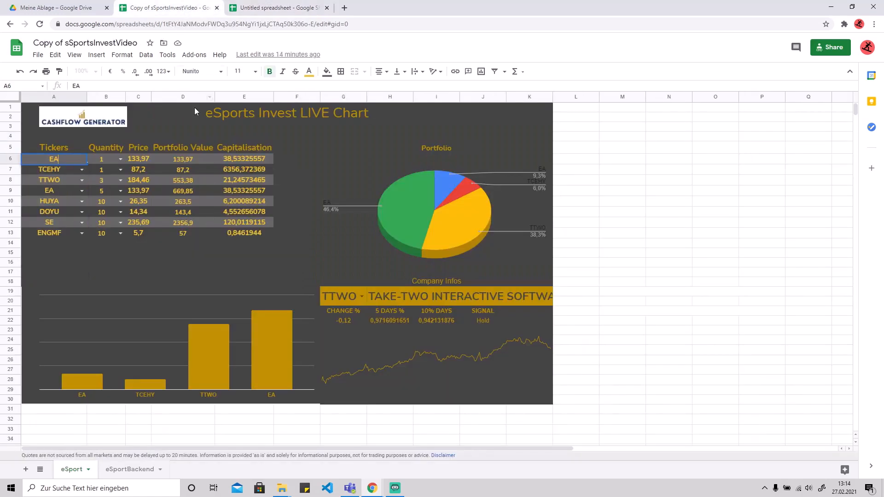
click(120, 159)
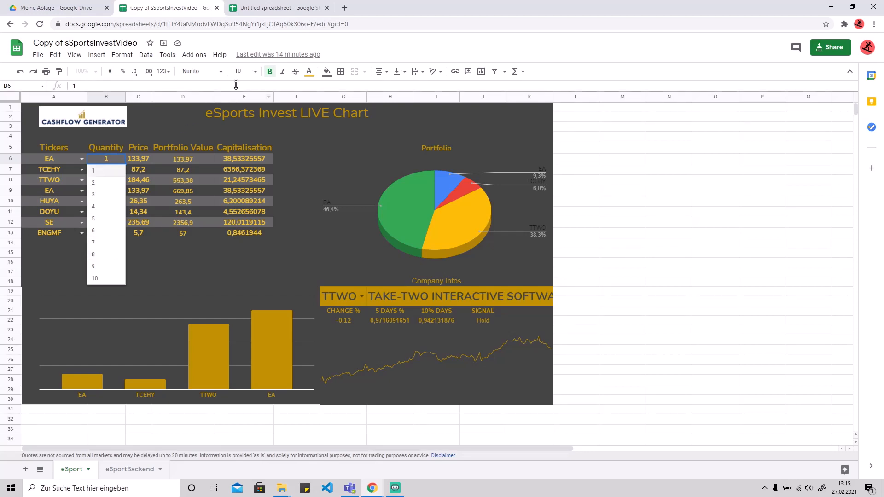
- Back in the untitled spreadsheet, set B4's validation to a list-of-items dropdown with 1, 2, 3, 4 and save it
click(266, 16)
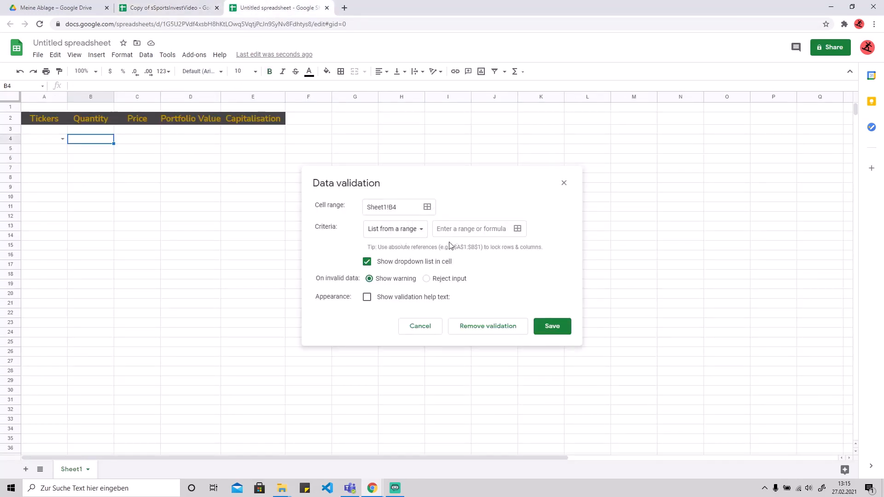
click(427, 236)
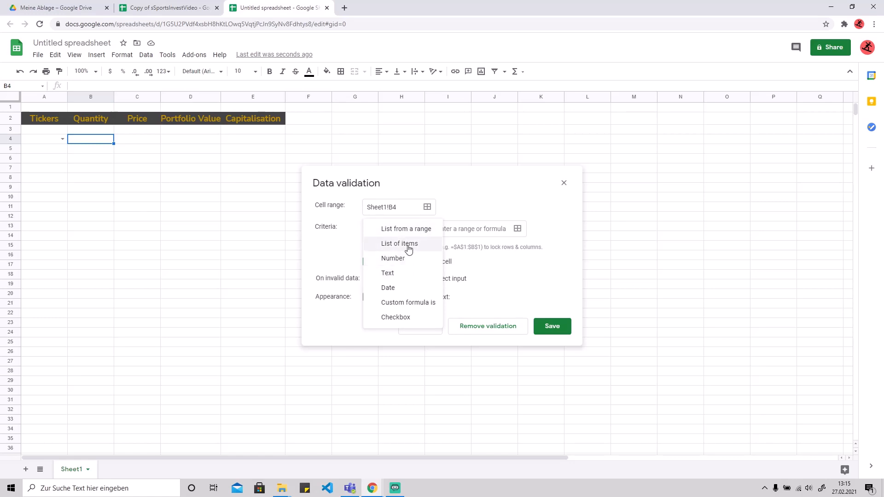
click(405, 245)
click(452, 228)
text(1,)
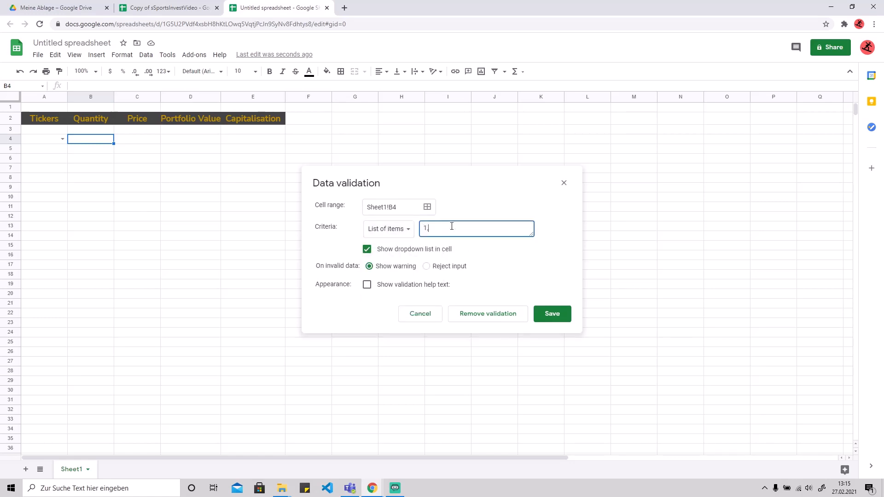
text( 2, 3, 4)
click(546, 316)
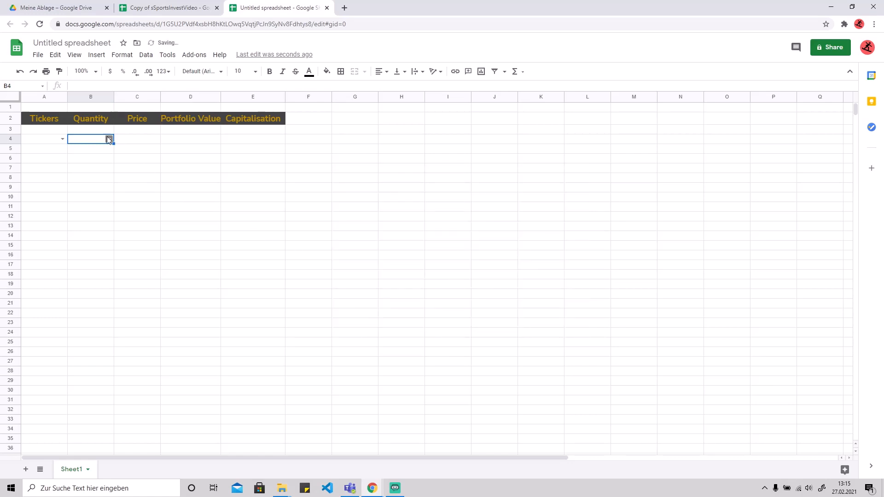
- Choose ATVI as the ticker in A4 and 2 as the quantity in B4 from their dropdowns
click(108, 138)
click(63, 138)
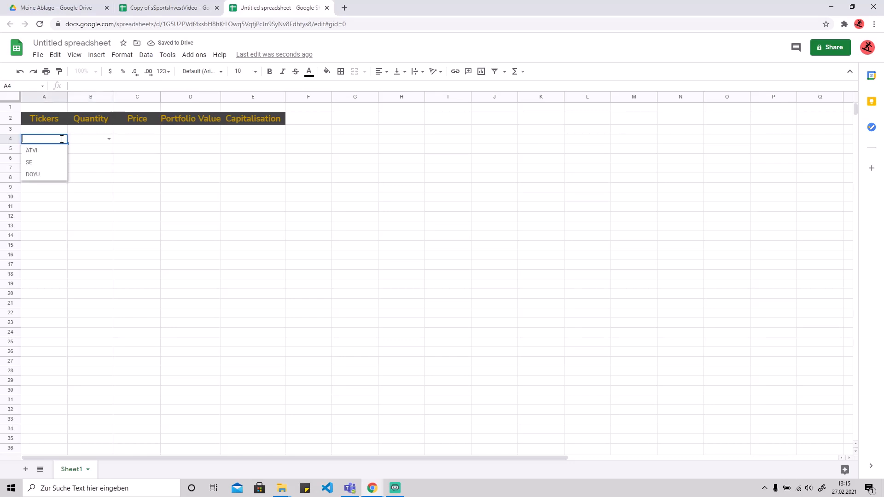
click(60, 152)
click(109, 139)
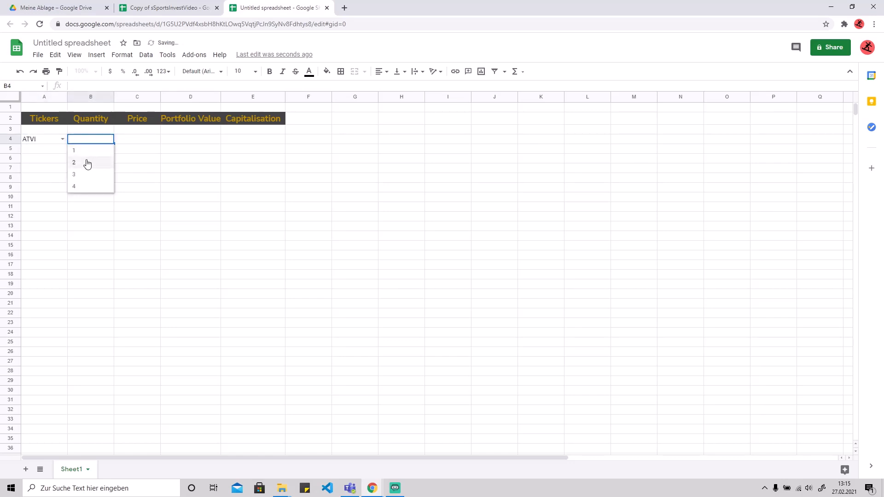
click(87, 164)
- Enter the formula =GOOGLEFINANCE(A4;"price") in cell C4 to fetch the ticker's price
click(130, 141)
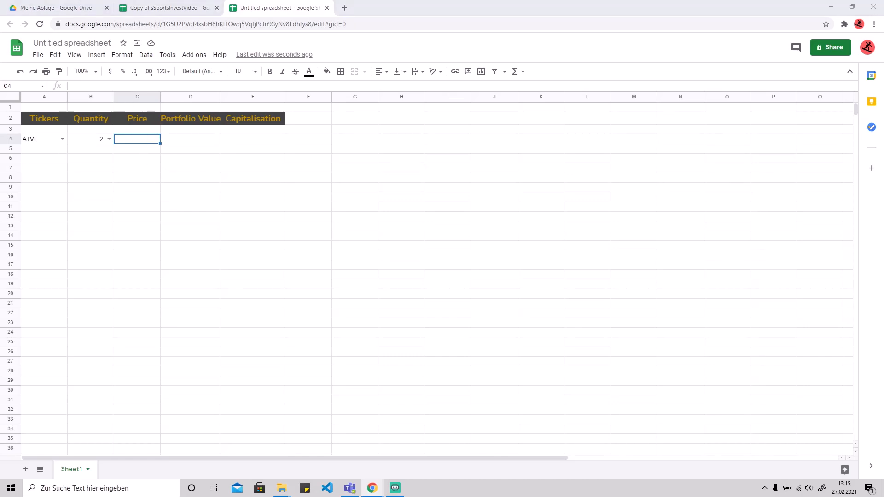
click(142, 141)
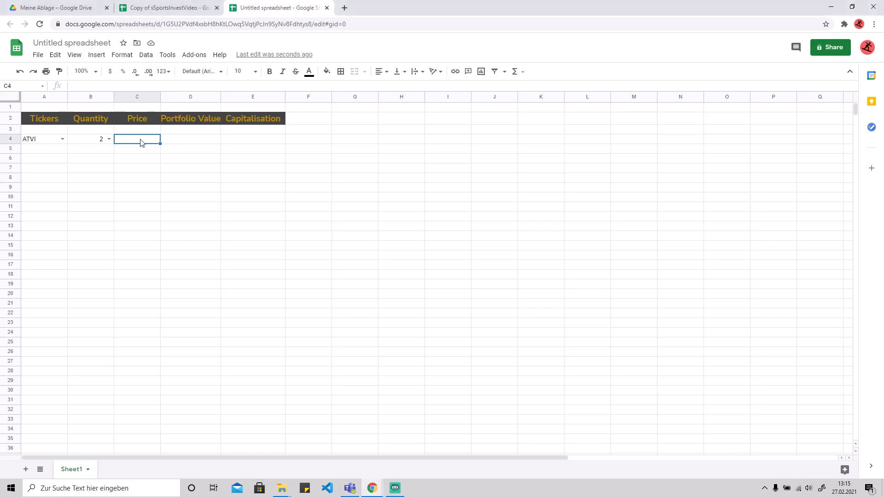
click(119, 85)
text(=)
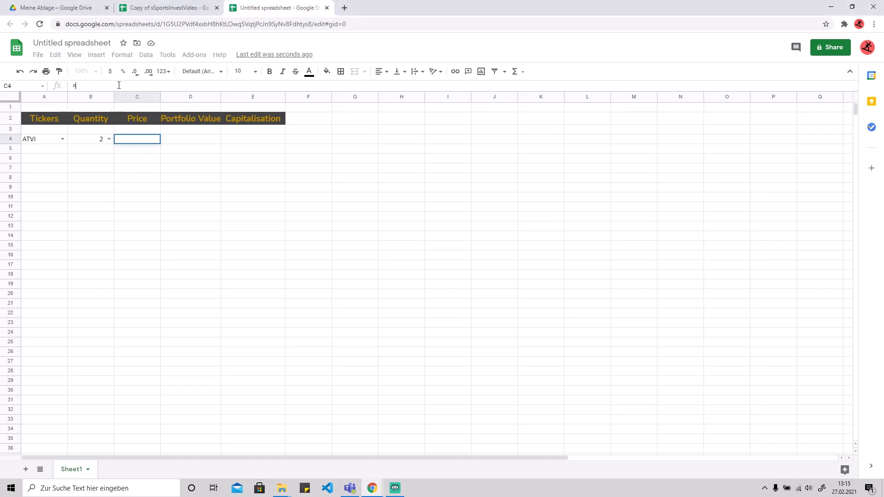
text(oog)
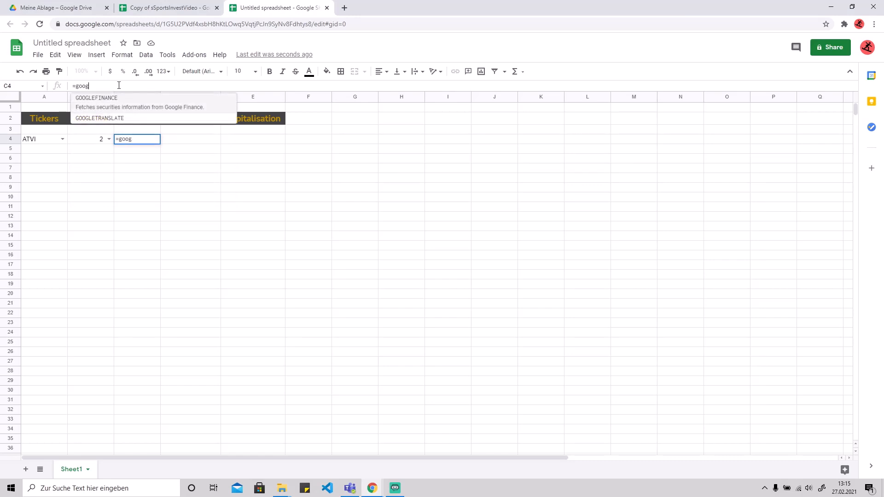
click(95, 98)
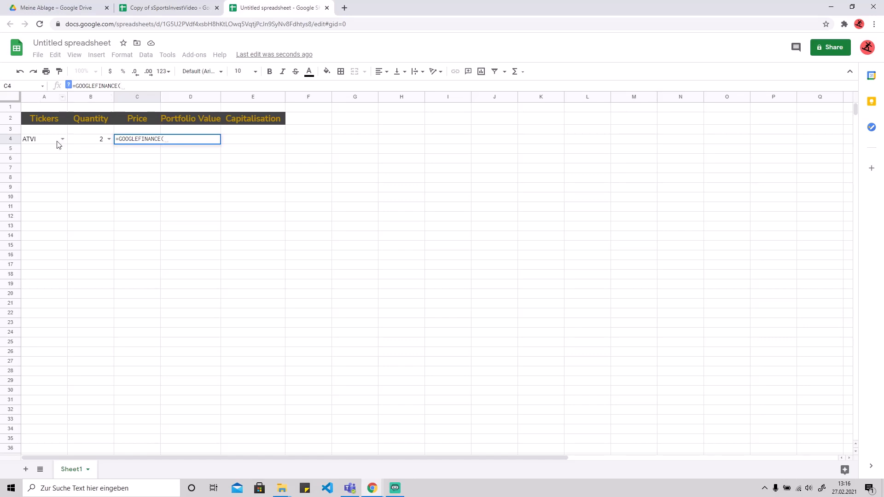
click(41, 143)
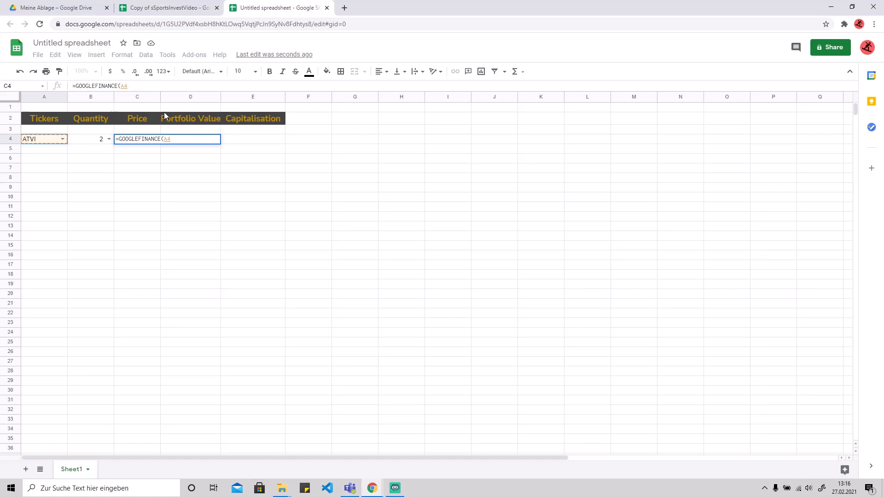
text(;)
text("price")
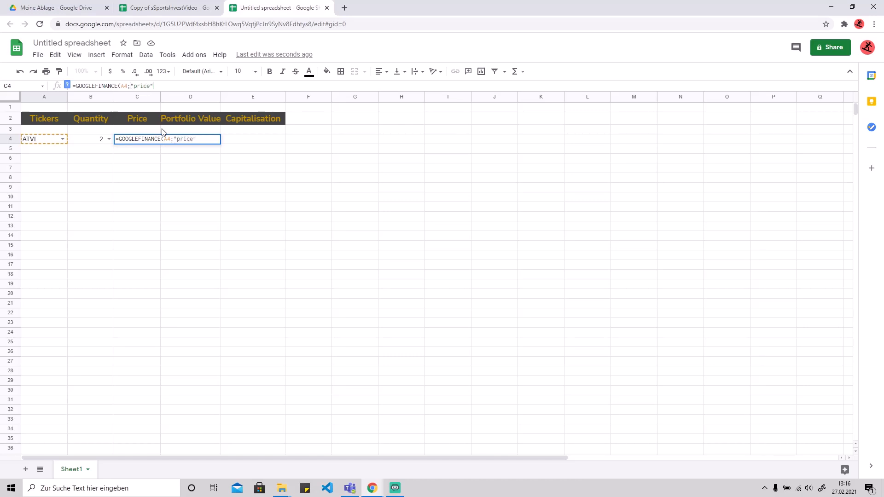
text())
key(Return)
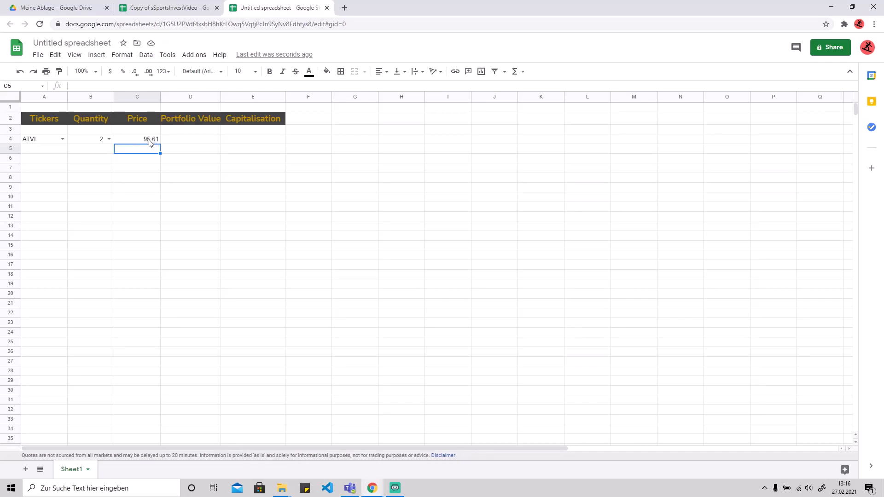
click(143, 141)
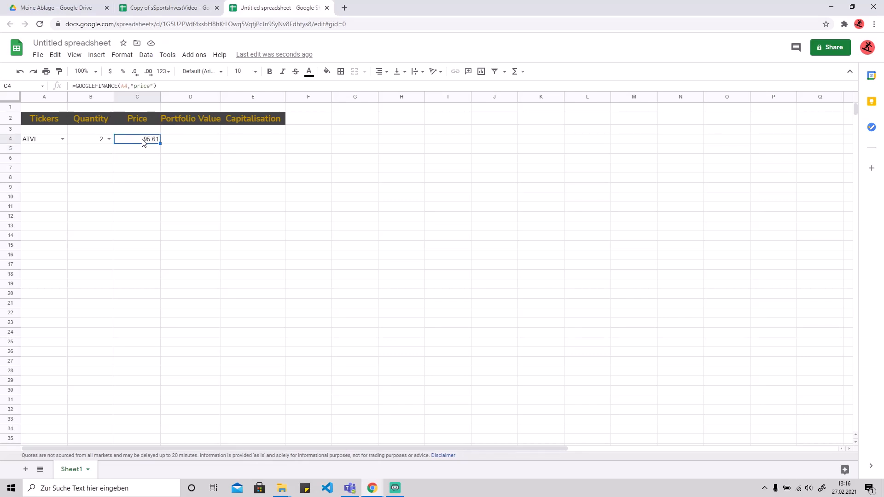
- Calculate the portfolio value in cell D4 with the formula =B4*C4
click(178, 142)
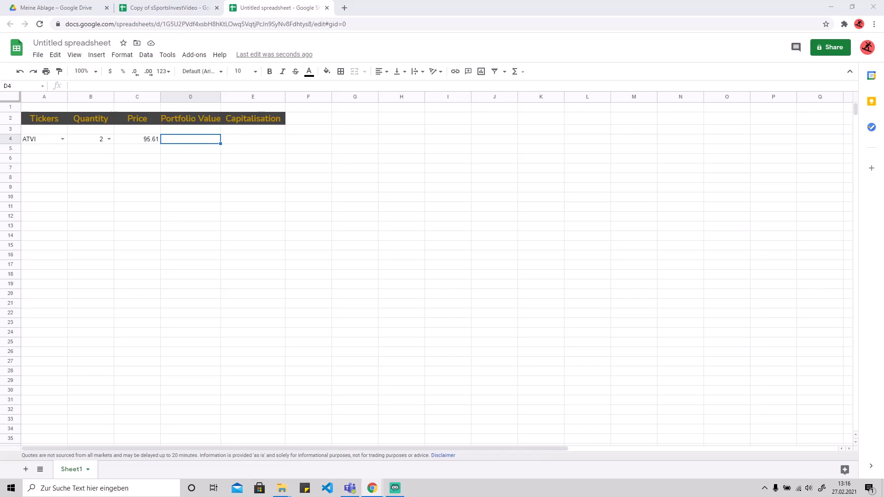
click(186, 143)
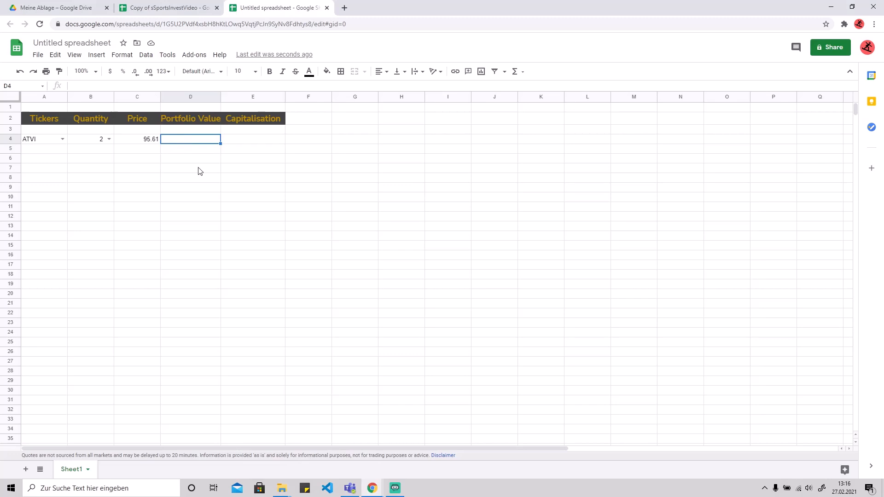
text(=)
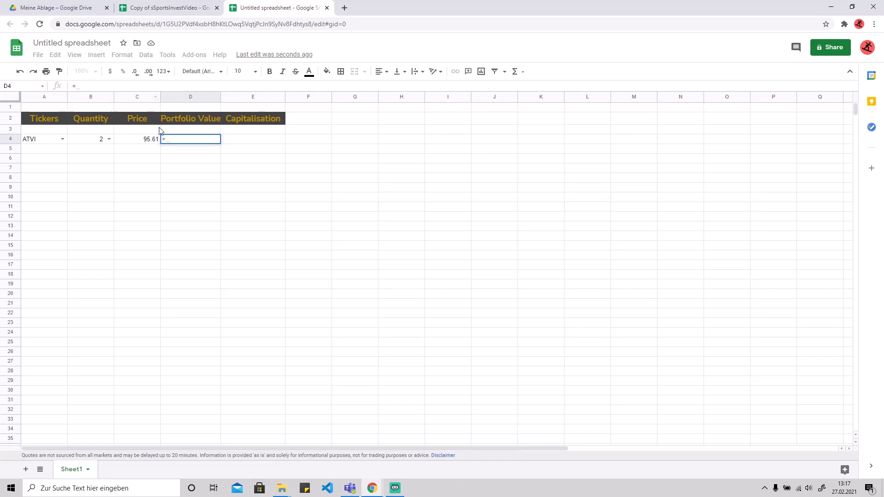
click(88, 139)
click(101, 87)
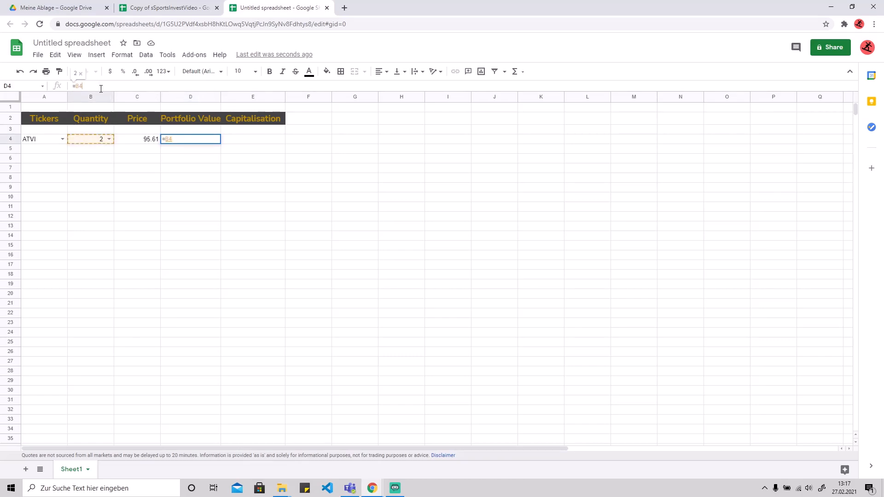
text(*)
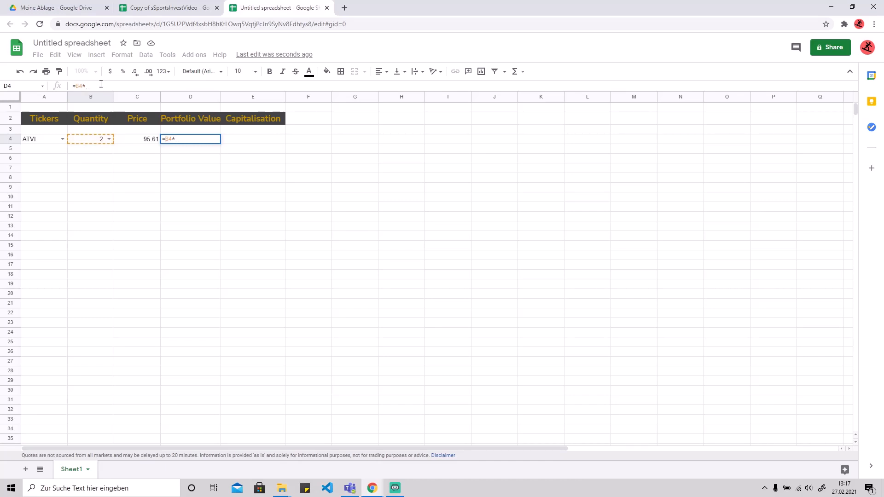
click(143, 139)
key(Return)
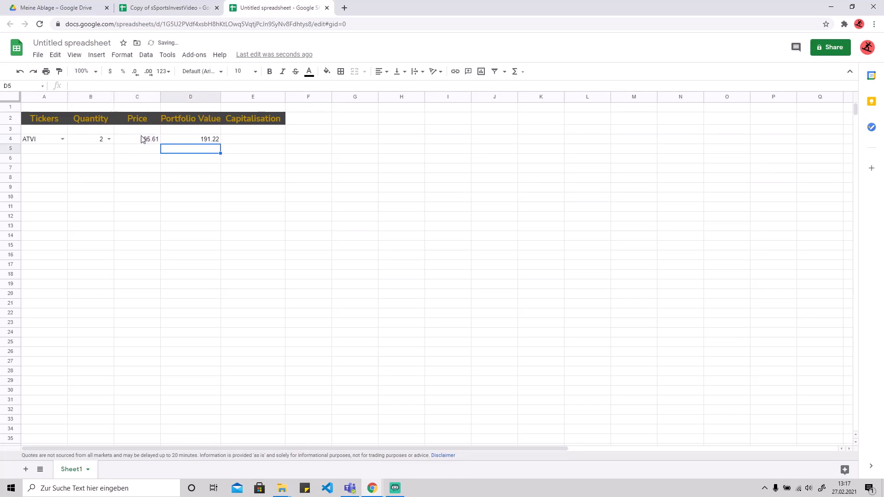
click(242, 140)
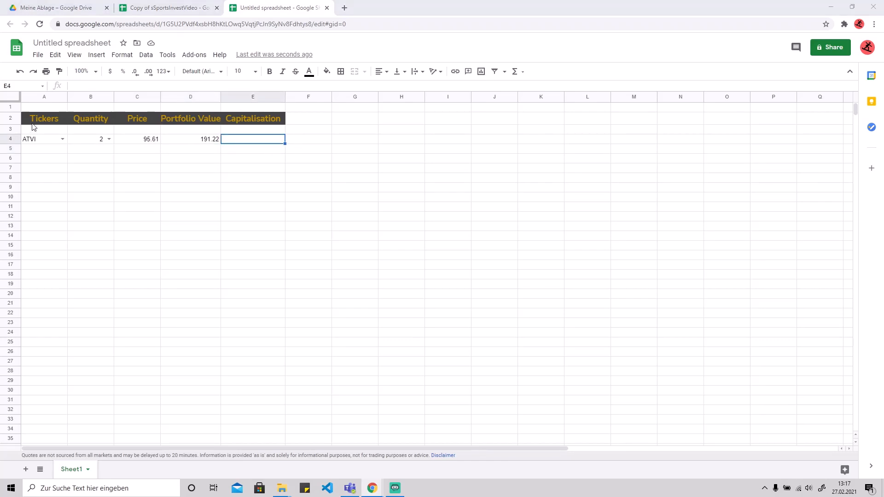
click(259, 142)
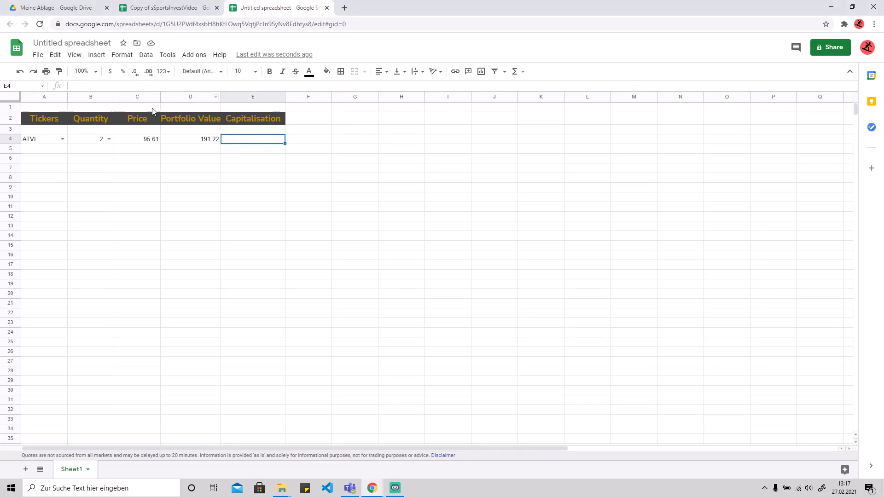
click(90, 86)
text(=g)
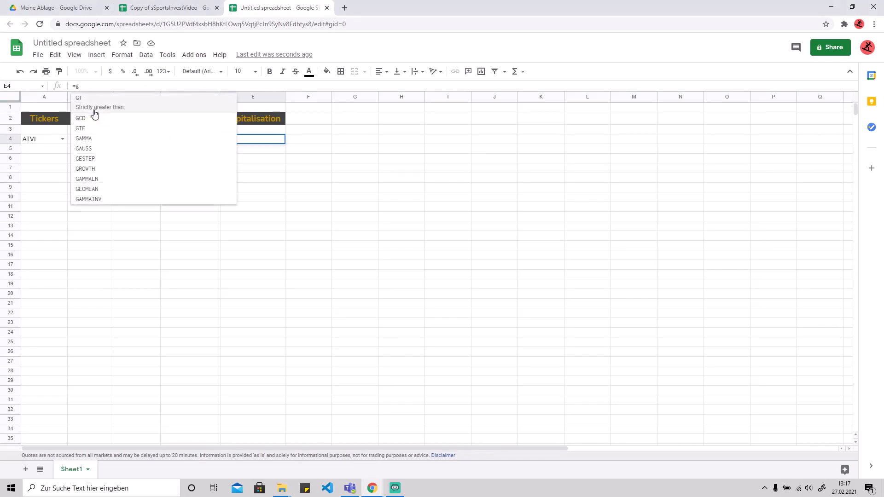
text(oo)
key(Tab)
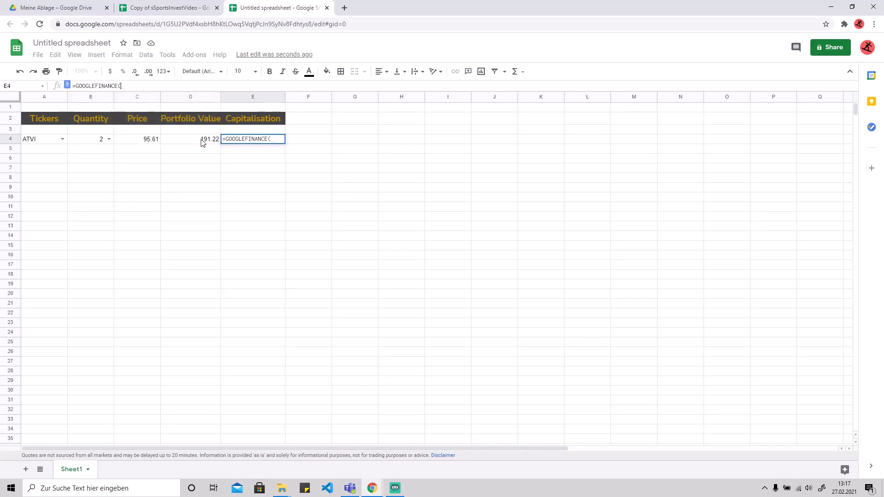
click(48, 139)
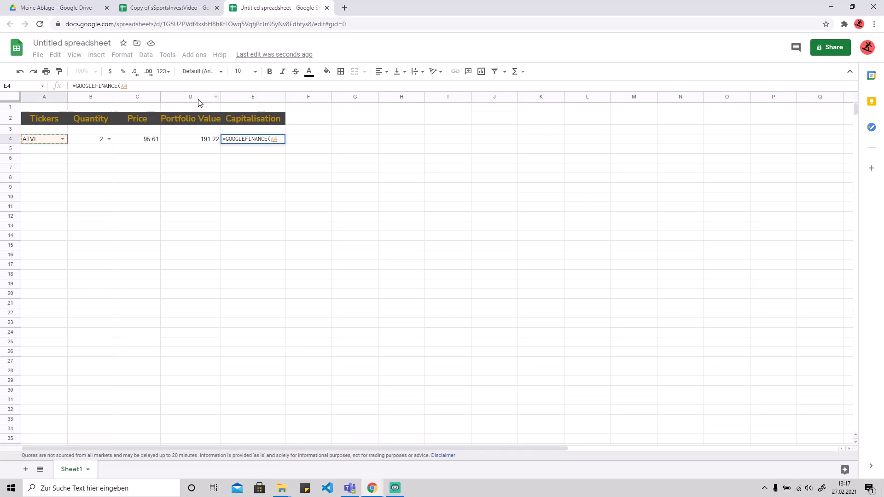
text(;")
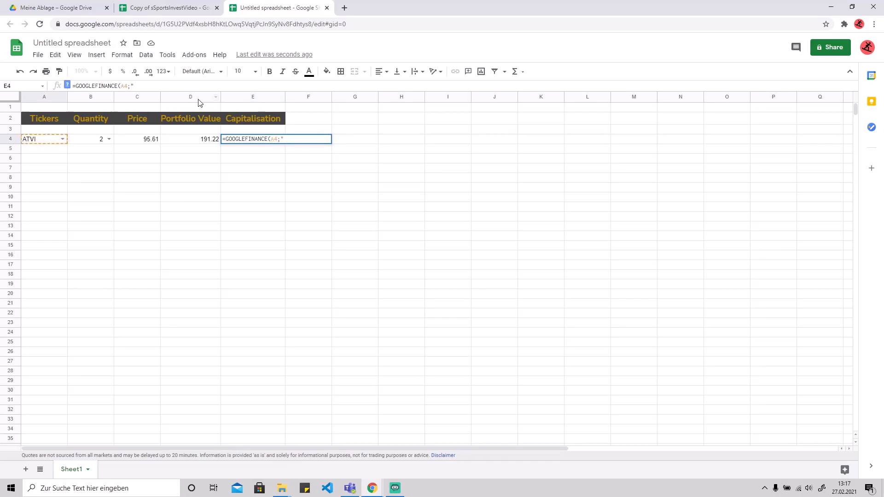
text(Marketcap)/)
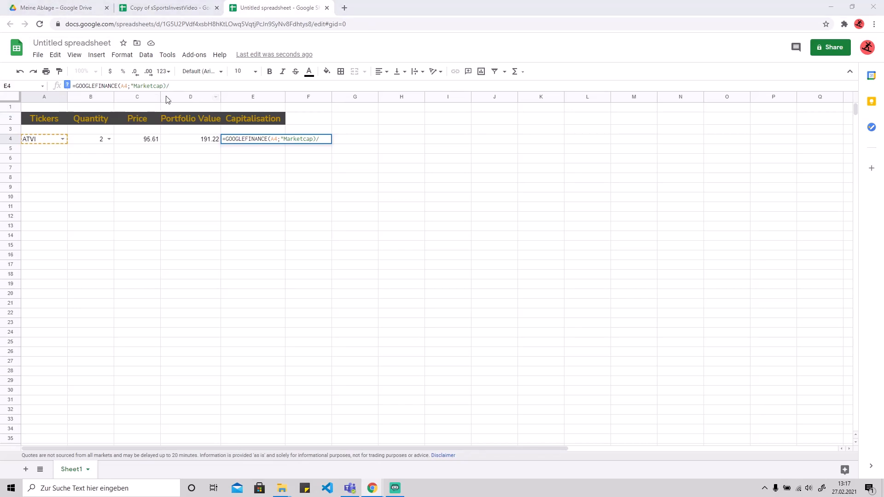
text(1000000000)
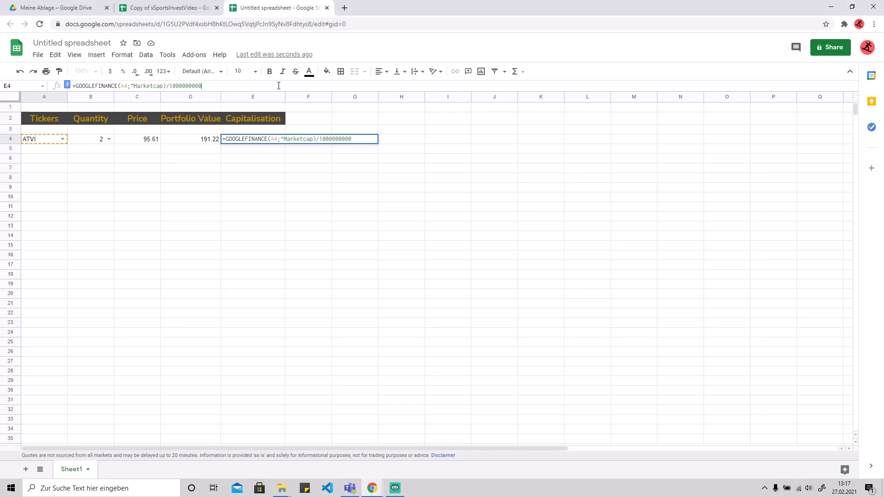
text())
key(Return)
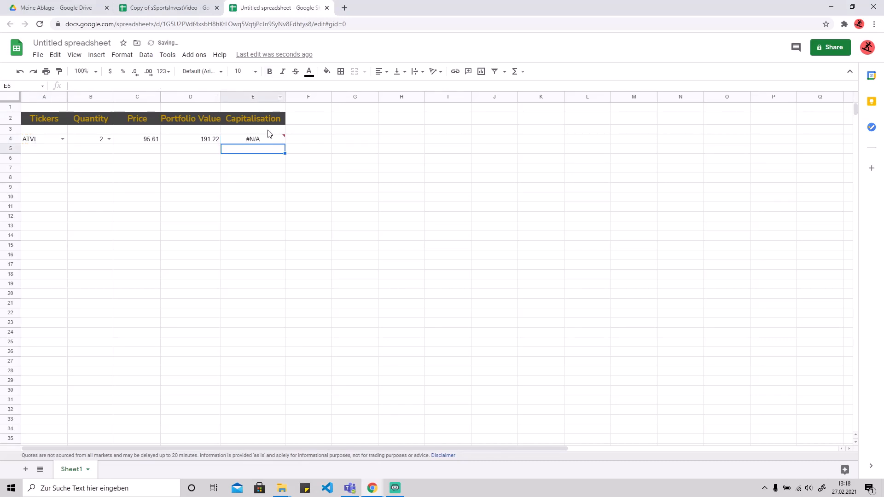
click(264, 141)
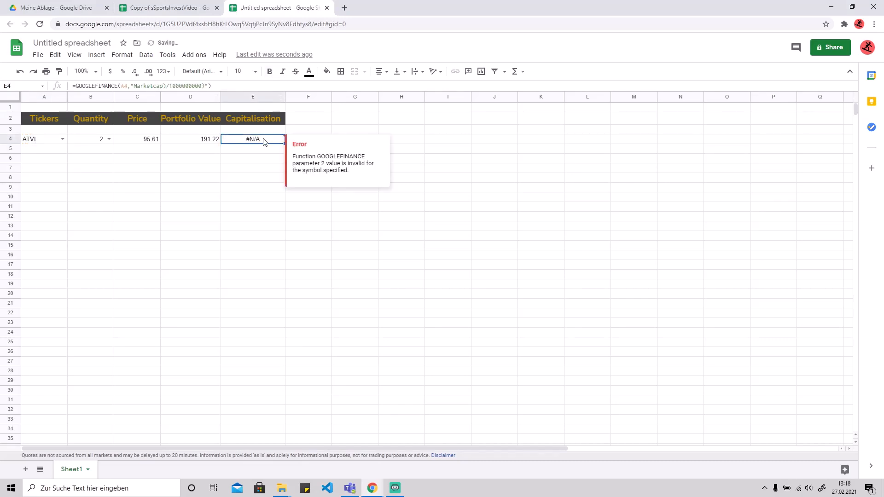
click(210, 86)
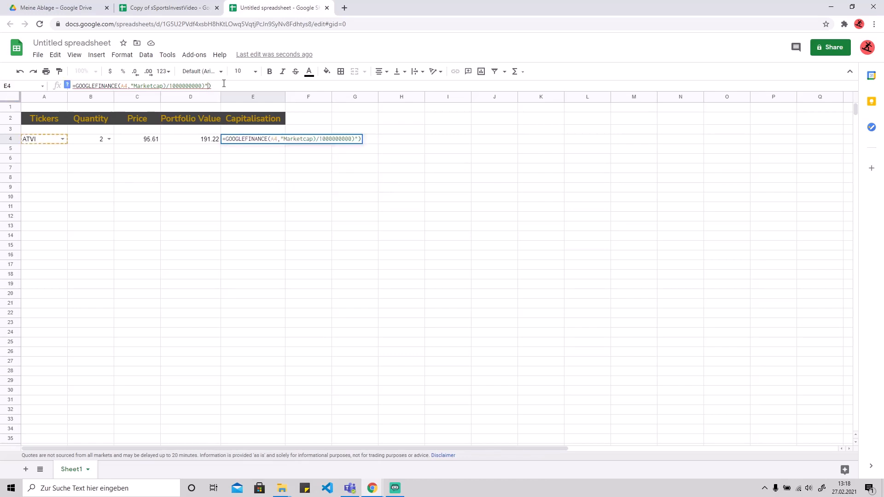
key(BackSpace)
key(Page_Down)
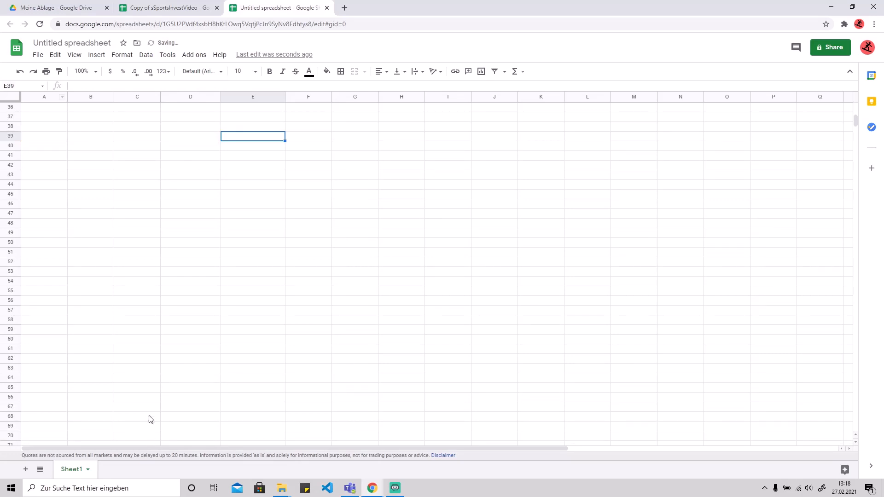
drag(109, 197, 62, 94)
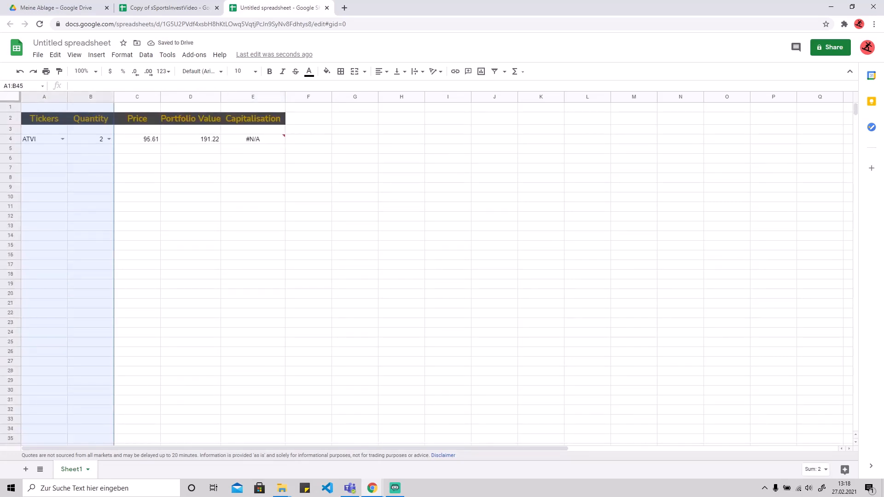
drag(275, 175, 266, 168)
click(253, 141)
click(211, 86)
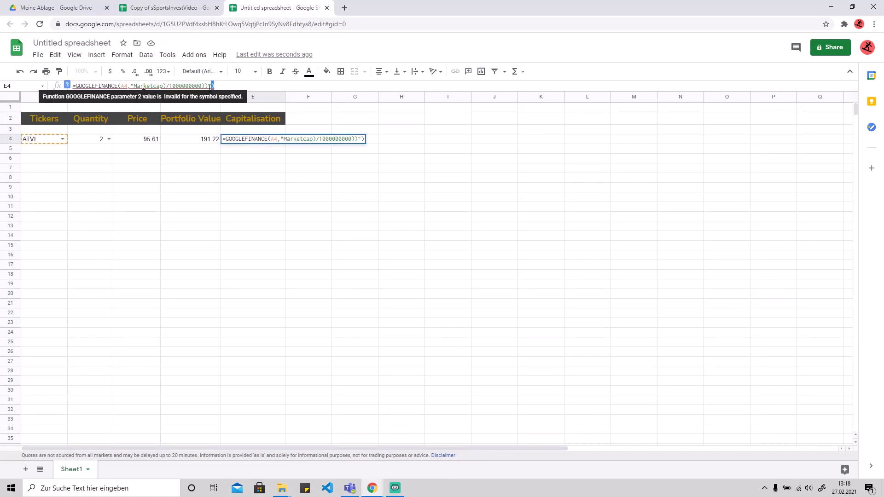
text())
key(Return)
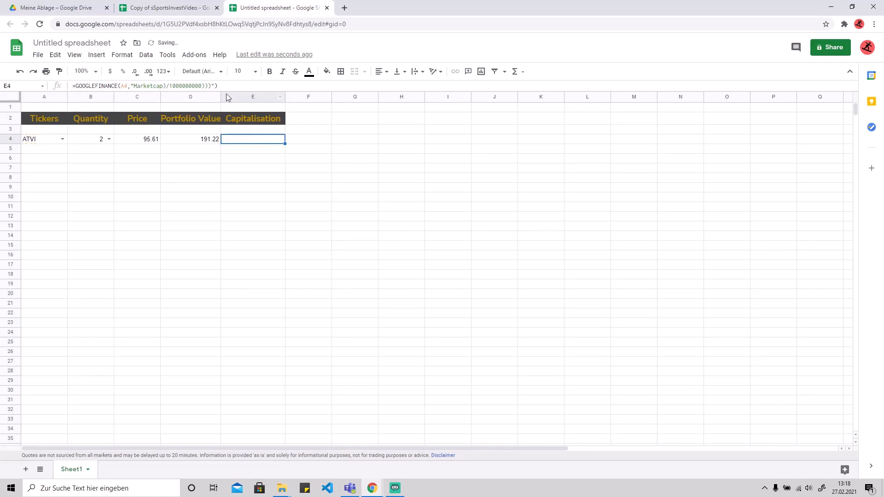
- Close the quotation after Marketcap and correct the formula in E4 to =GOOGLEFINANCE(A4,"Marketcap")/100000000
click(163, 86)
text(")
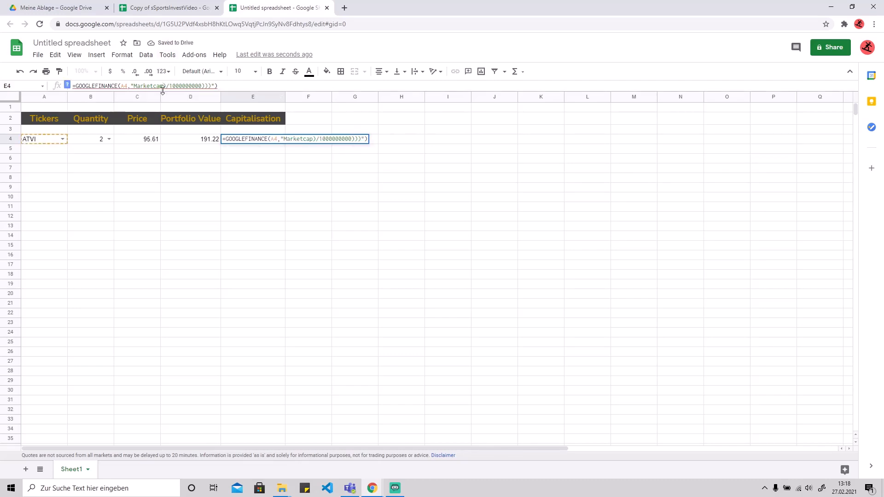
key(Return)
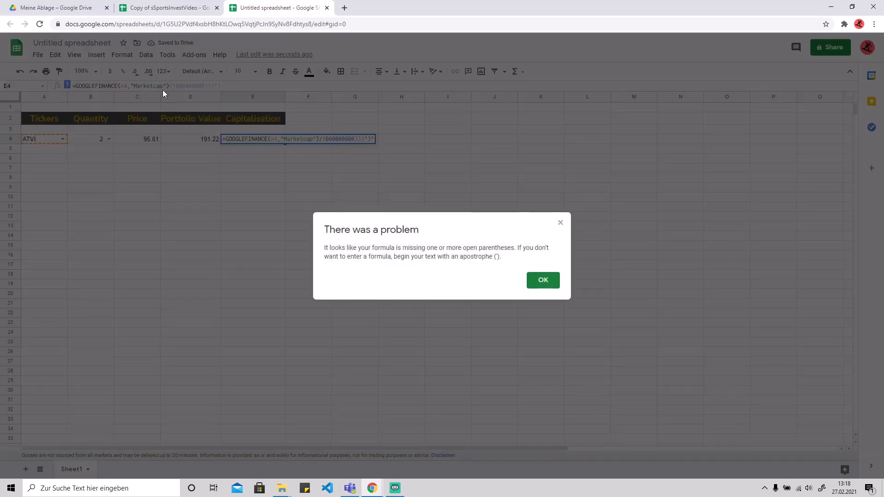
click(543, 280)
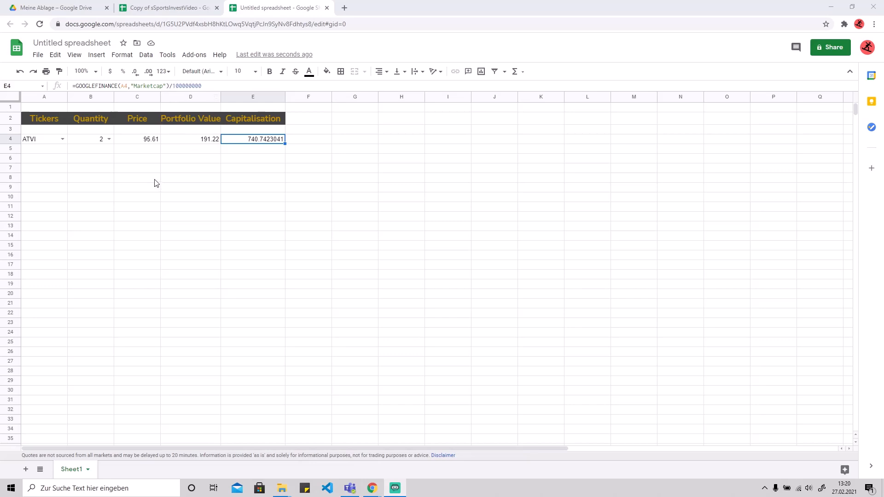
- Fill the row A4:E4 with its dropdowns and formulas down through row 13
click(185, 142)
click(165, 150)
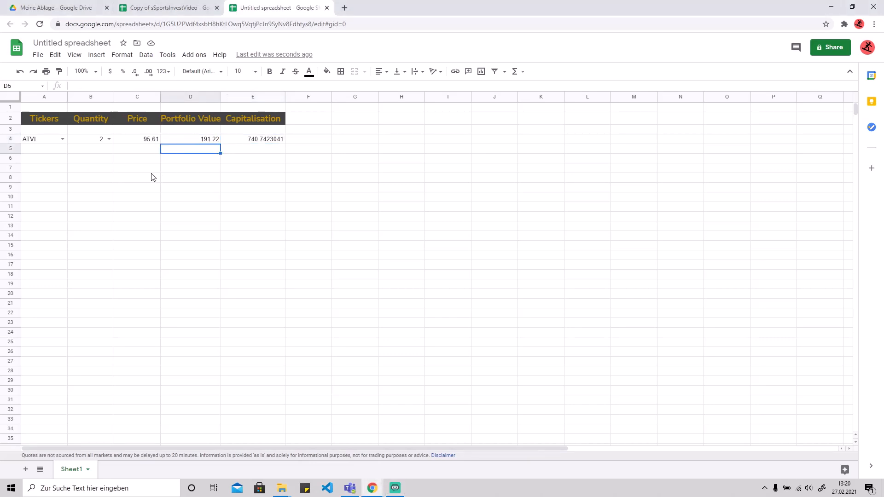
click(41, 139)
click(49, 177)
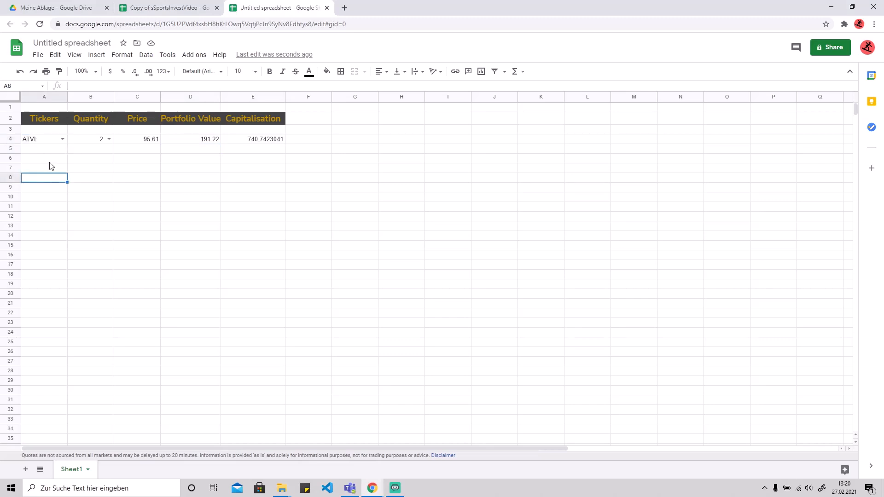
click(41, 140)
drag(40, 139, 282, 142)
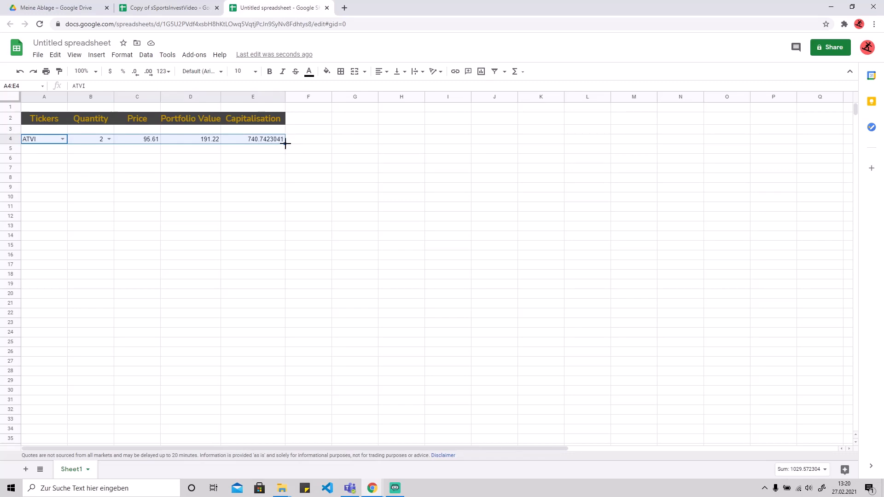
drag(284, 144, 277, 226)
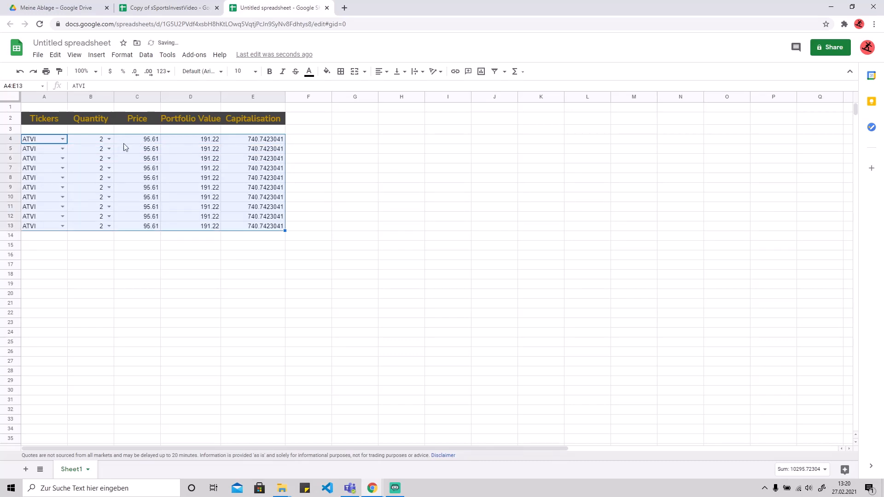
- Choose SE as the ticker in A5 and DOYU in both A6 and A7 from their dropdowns
click(62, 148)
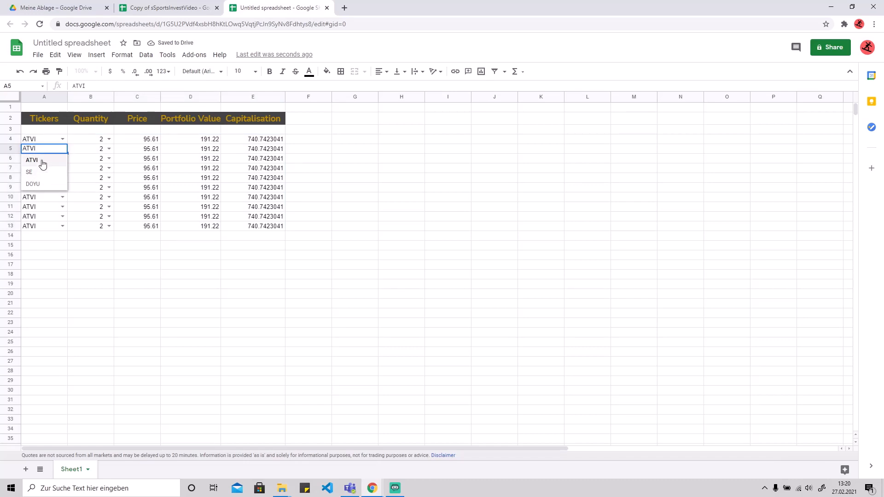
click(40, 164)
click(62, 149)
click(47, 173)
click(62, 159)
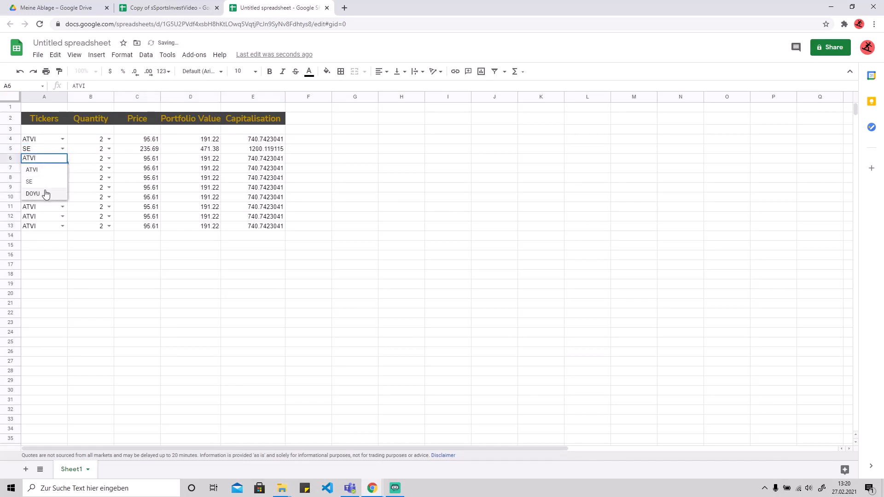
click(45, 192)
click(63, 168)
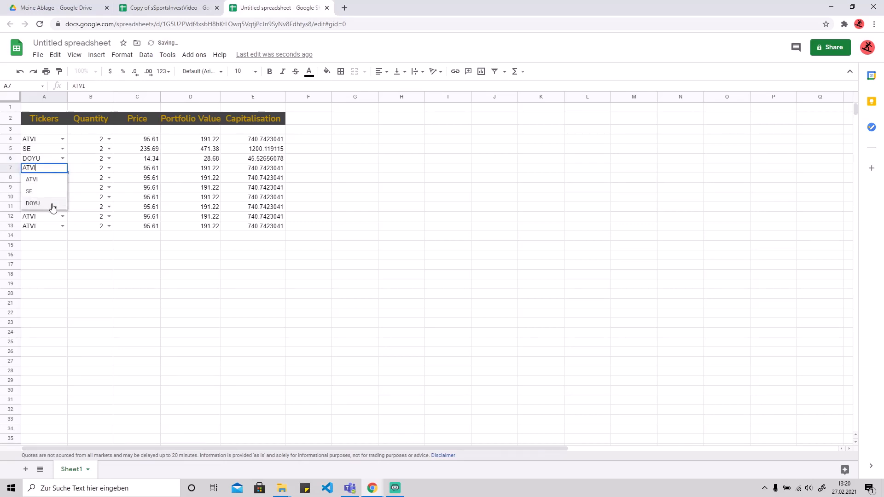
click(53, 204)
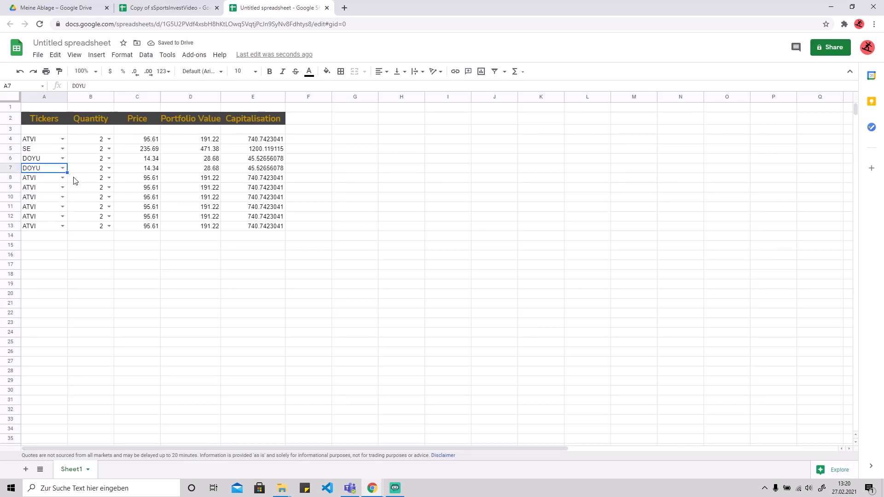
- Clear the surplus rows in A8:E13, including the leftover dropdowns in the ticker and quantity columns
click(51, 245)
drag(41, 228, 241, 178)
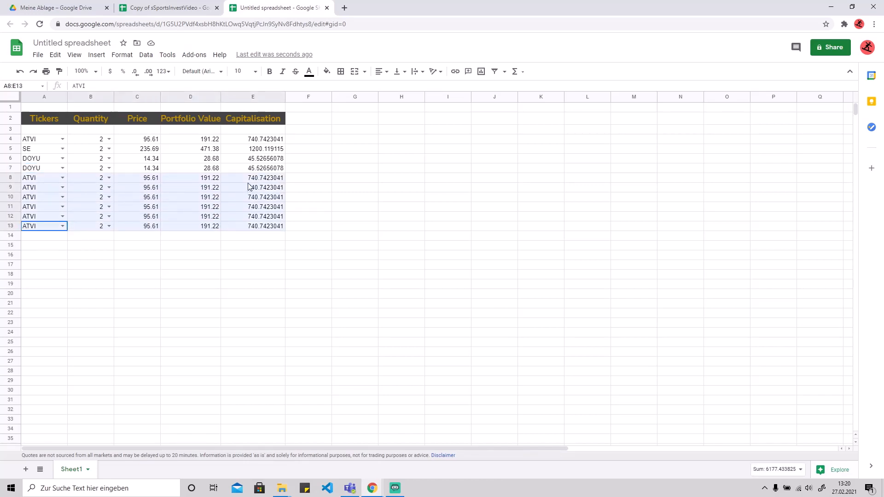
key(Delete)
click(399, 217)
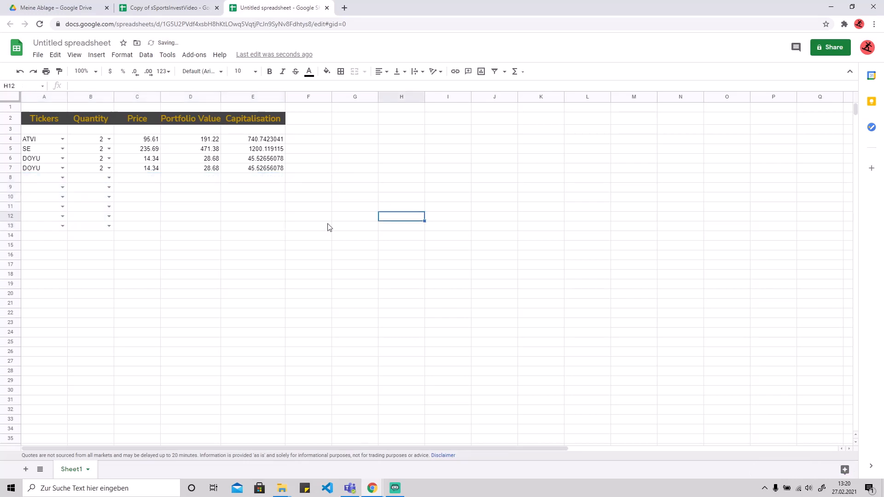
click(52, 219)
click(52, 228)
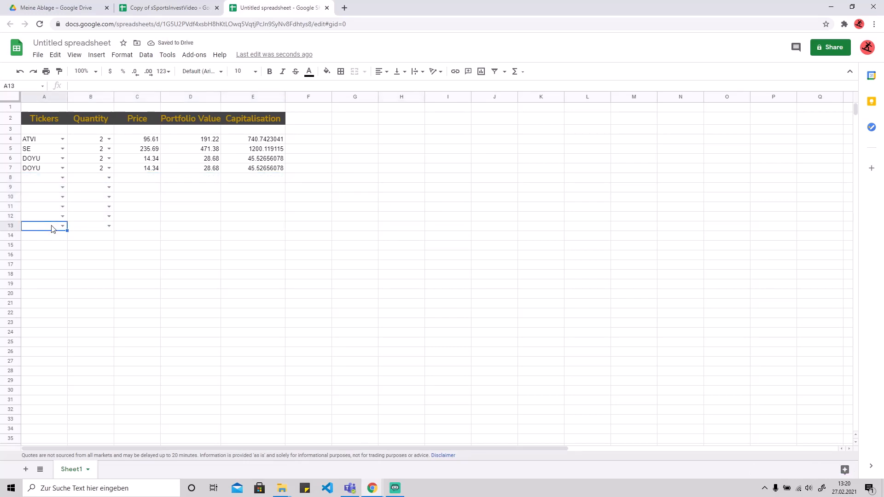
click(61, 219)
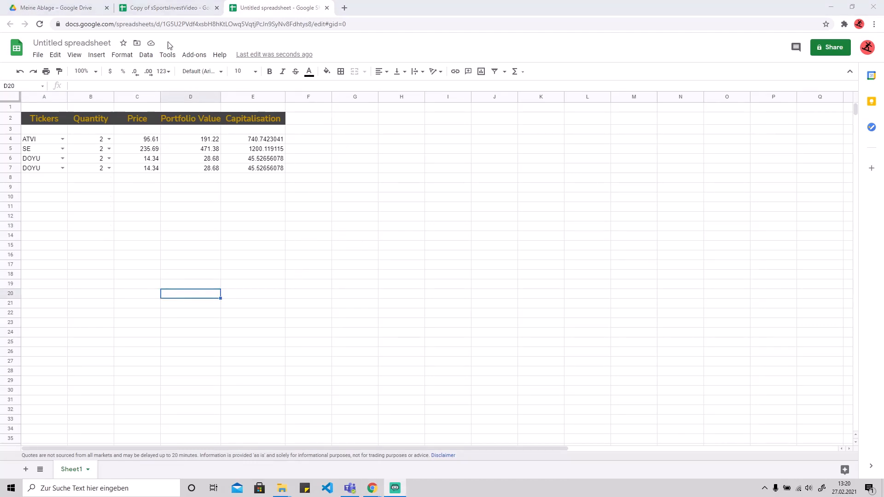
- Review the charts in the Copy of sSportsInvestVideo dashboard, and insert a new chart from empty cell F3 in the untitled spreadsheet
click(137, 7)
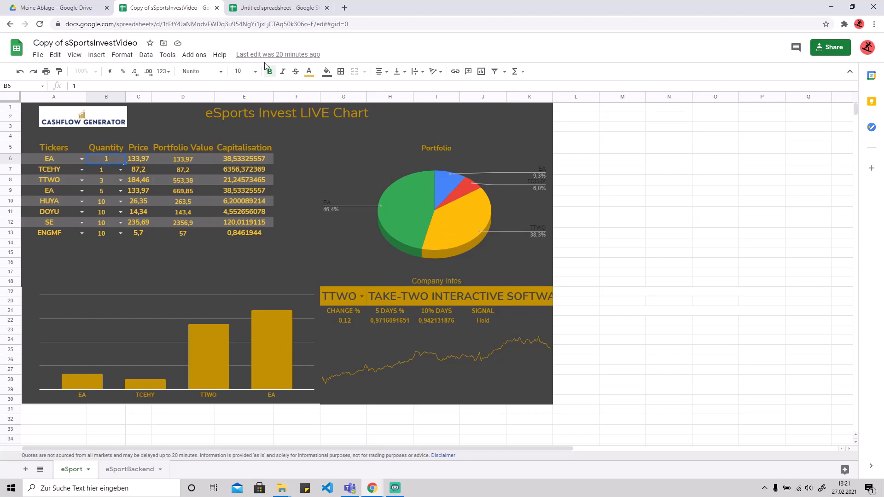
click(268, 12)
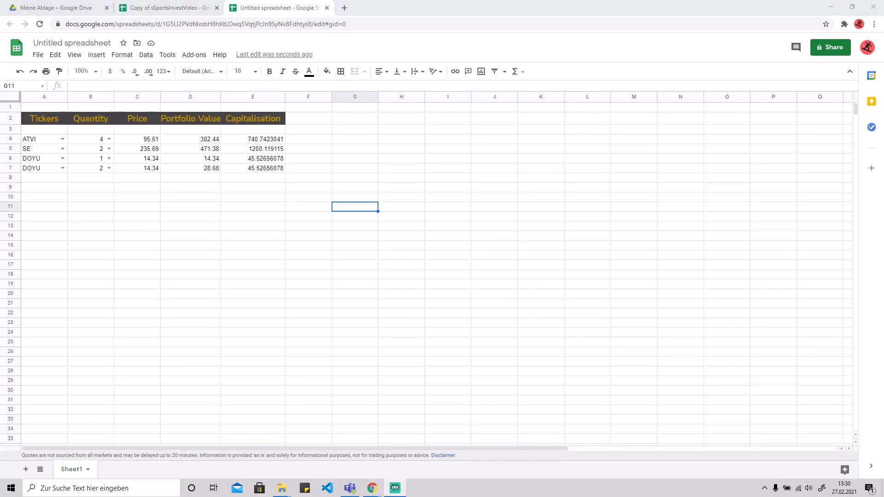
click(319, 130)
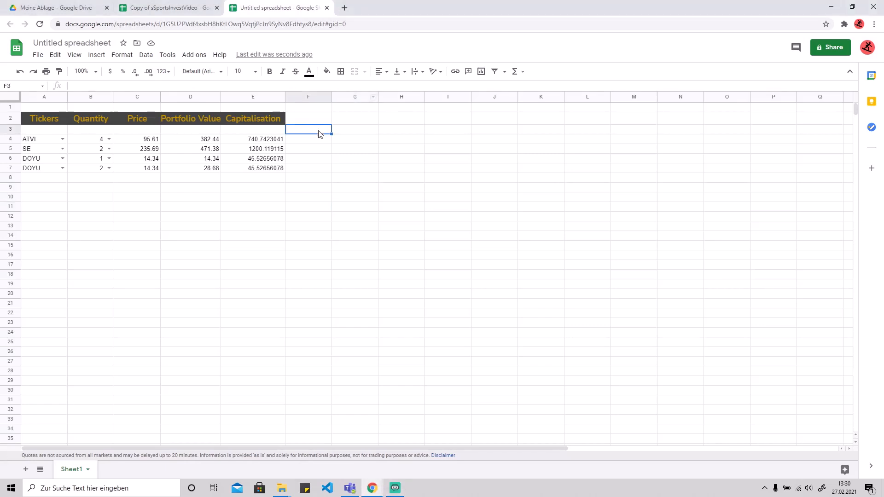
click(95, 59)
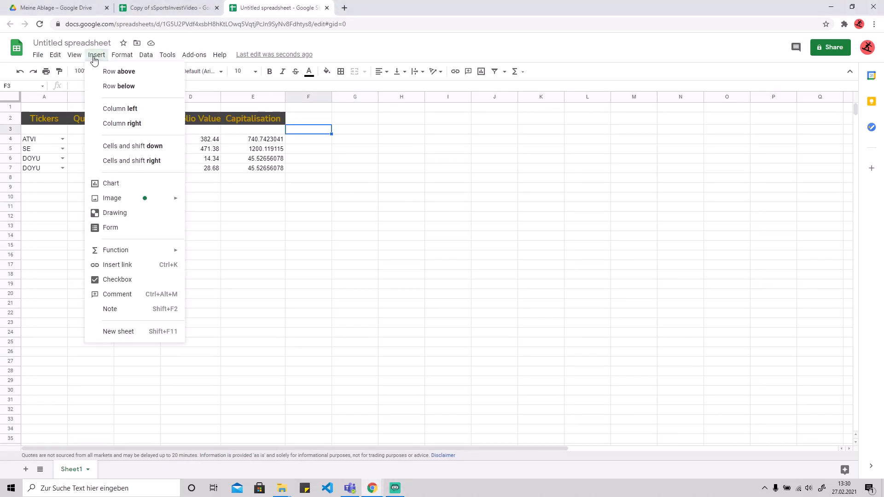
click(138, 184)
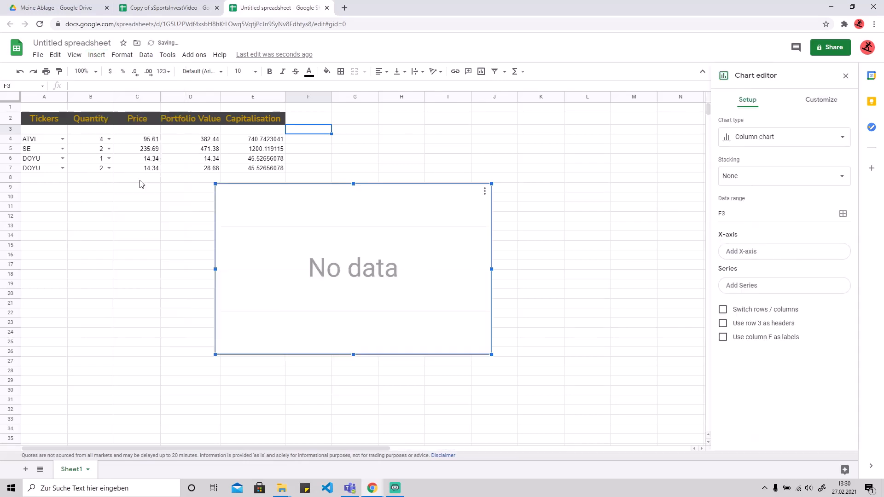
- Change the empty chart to a 3D pie chart and place it beside the table, starting at column F, row 2
click(803, 142)
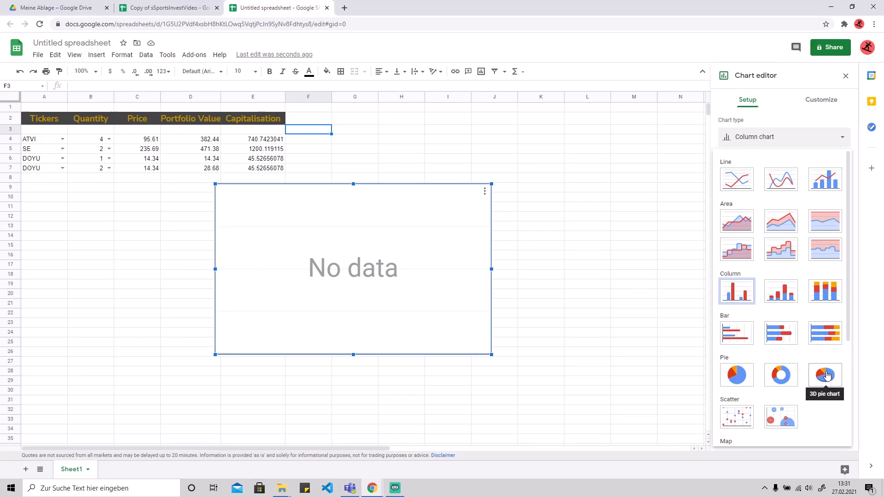
click(827, 376)
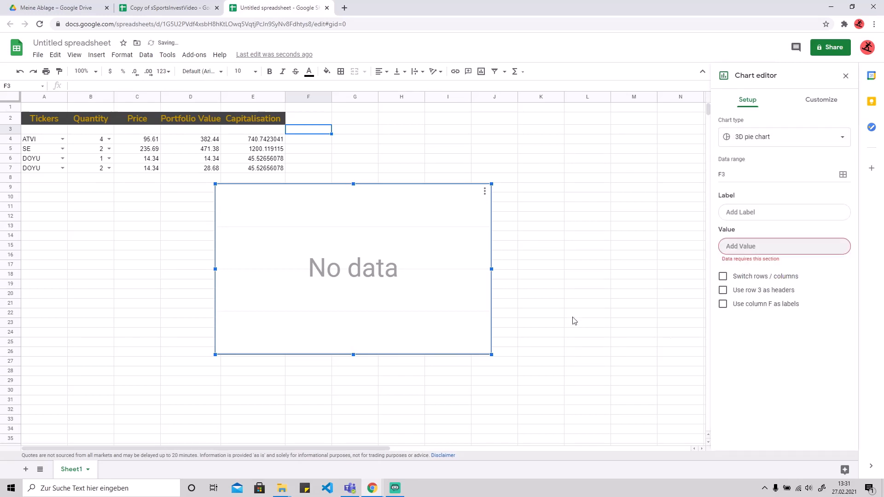
drag(354, 273, 427, 202)
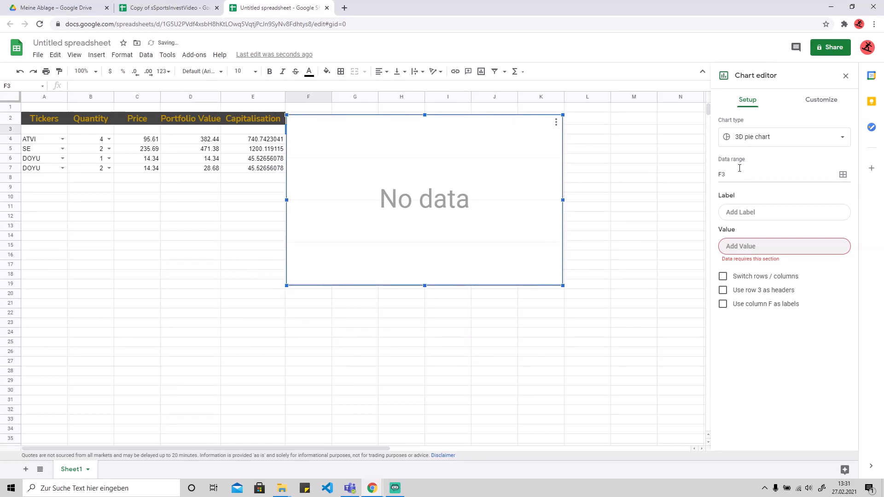
- Use the tickers in A4:A7 as the pie chart's labels and the portfolio values in D3:D7 as its values
click(763, 250)
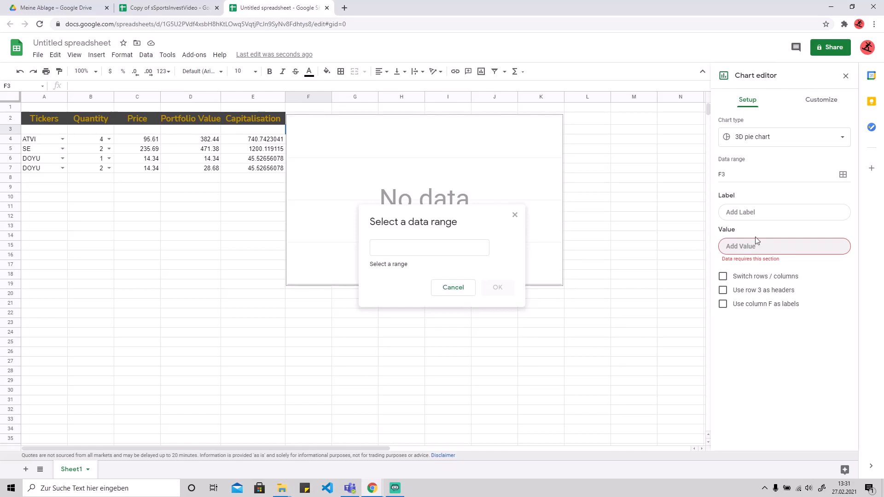
click(455, 289)
click(777, 218)
drag(46, 141, 41, 171)
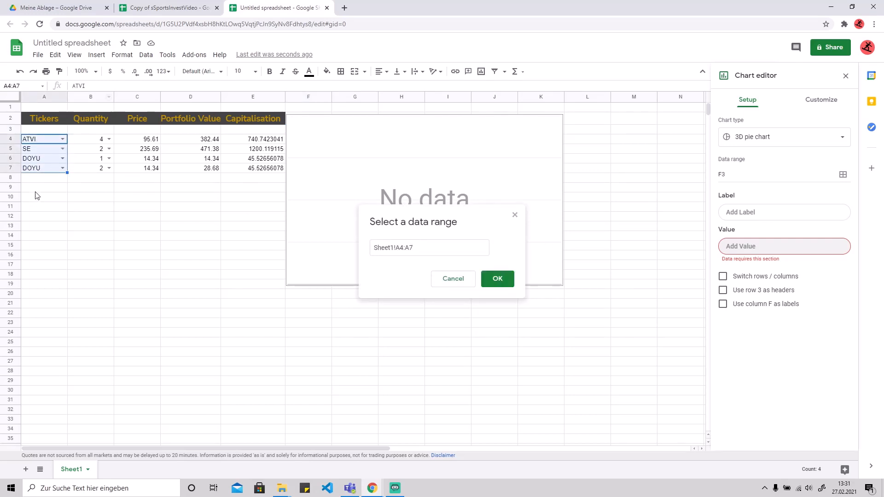
key(Return)
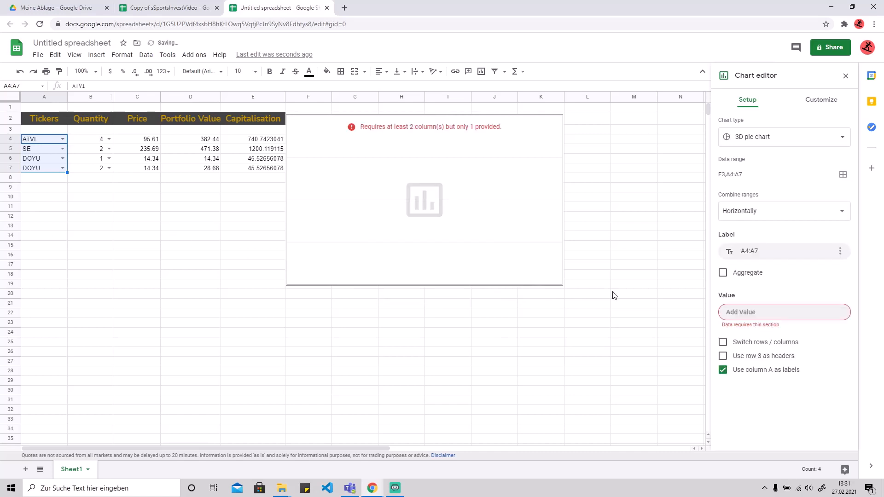
click(766, 312)
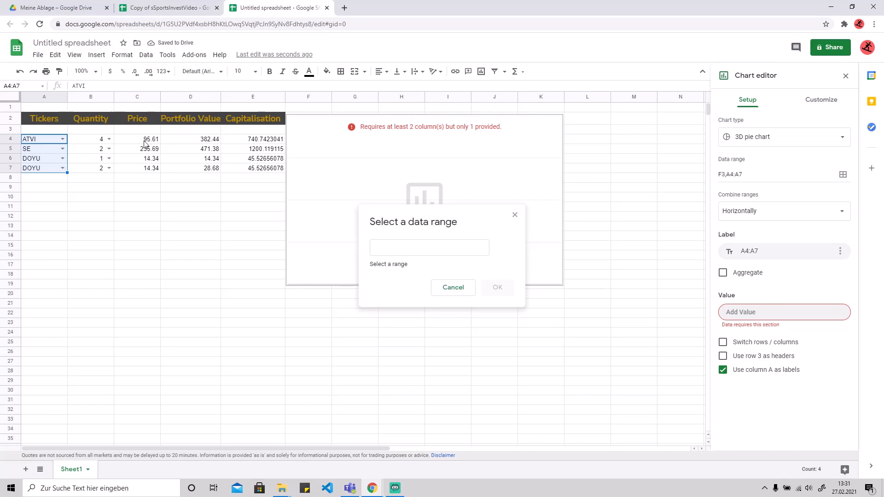
drag(197, 129, 197, 174)
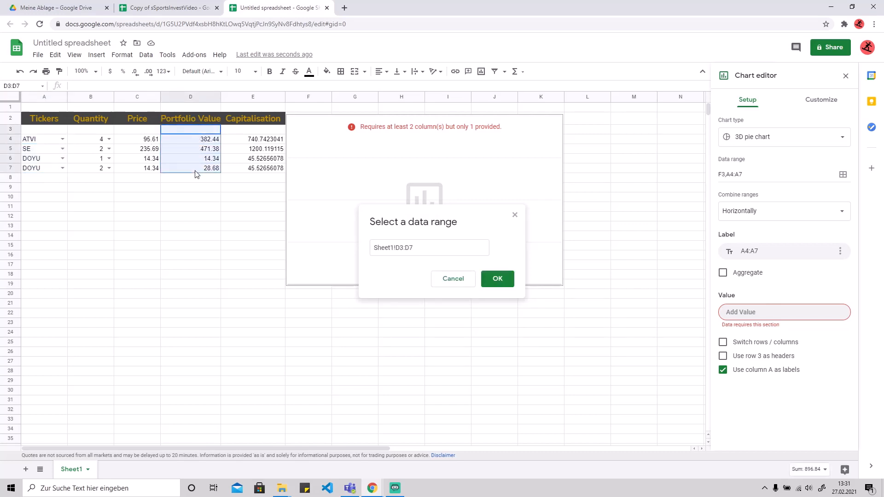
click(498, 277)
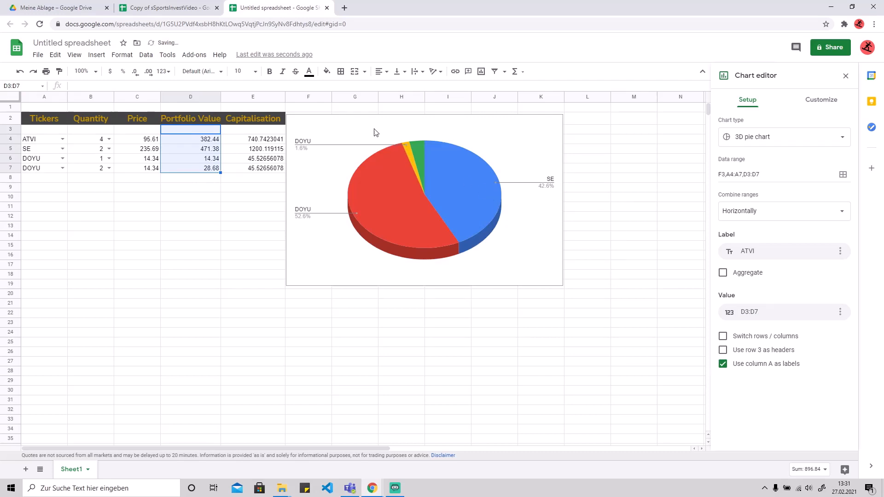
- Nudge the pie chart up to the table's header row and shrink it to end around column J, row 14
drag(373, 128, 366, 118)
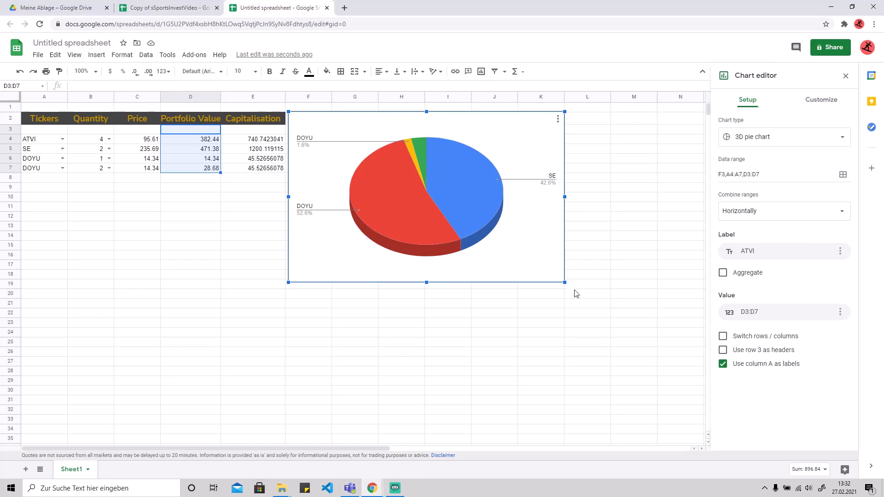
drag(564, 282, 500, 243)
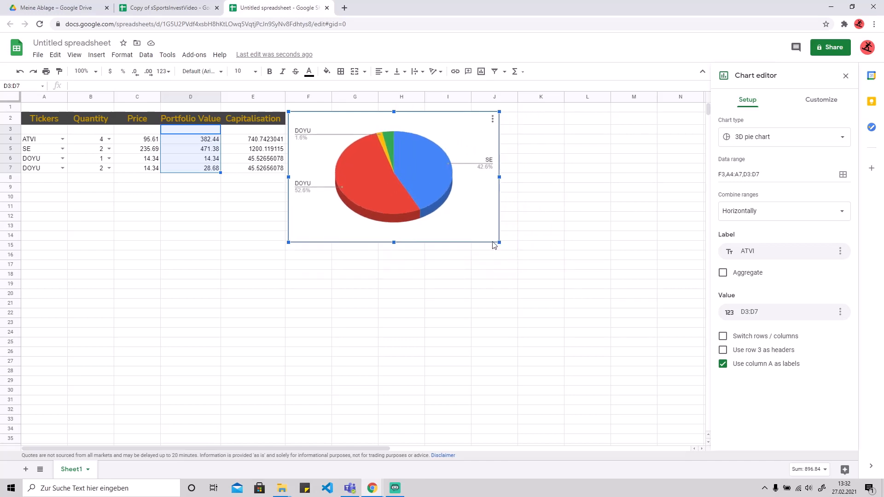
click(502, 269)
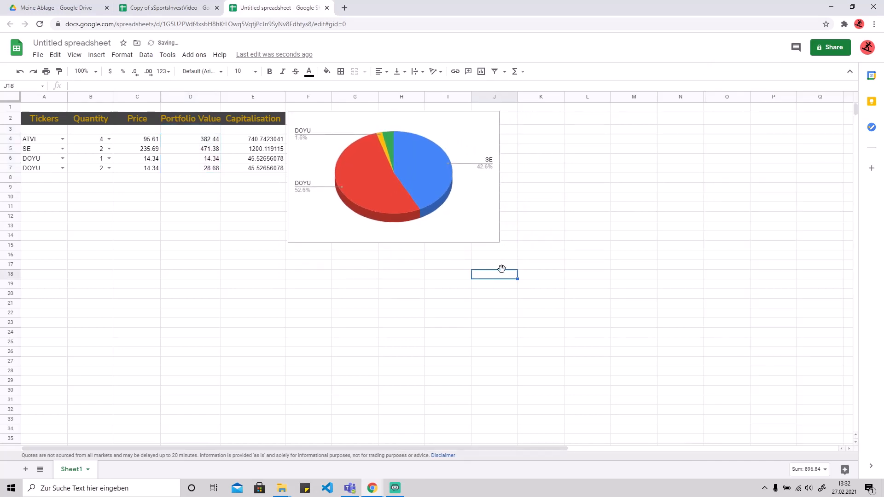
click(400, 490)
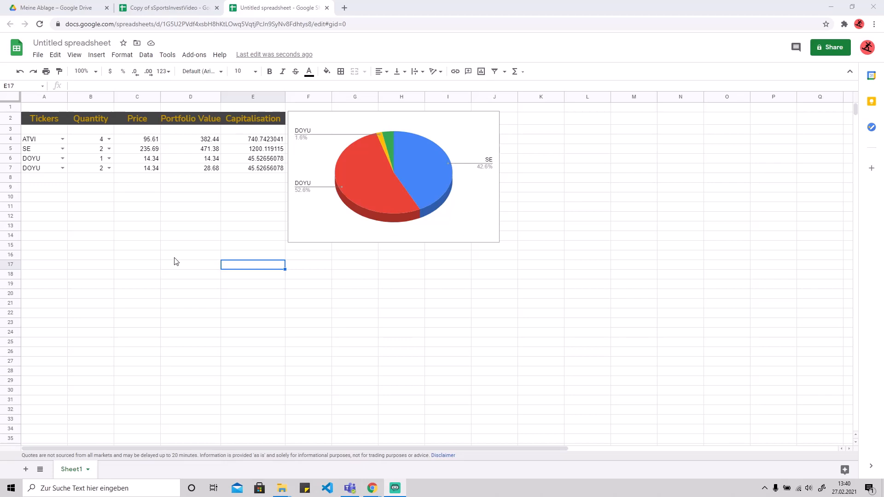
- Insert a stacked column chart below the table, starting at column A, row 16, and narrow it to the table's width
click(97, 54)
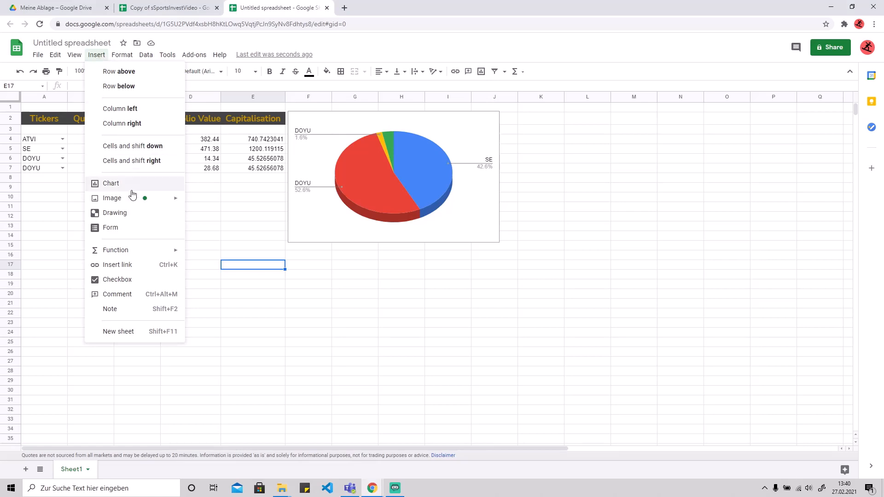
click(115, 183)
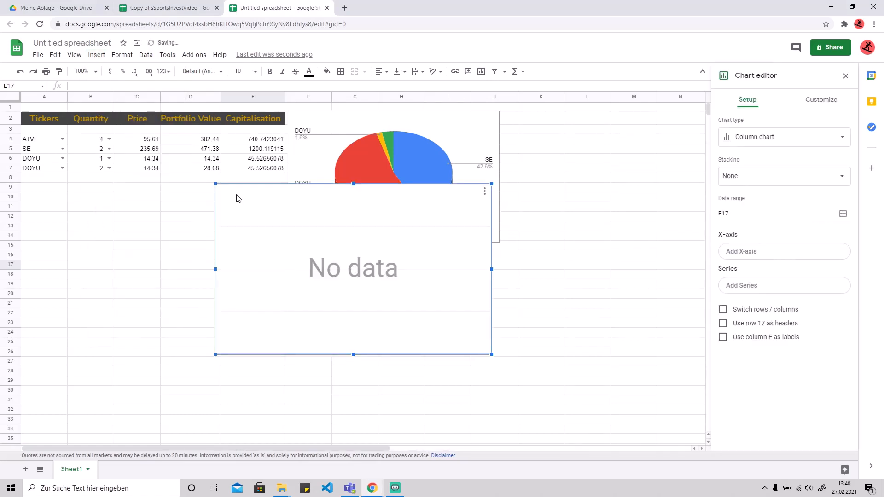
click(828, 137)
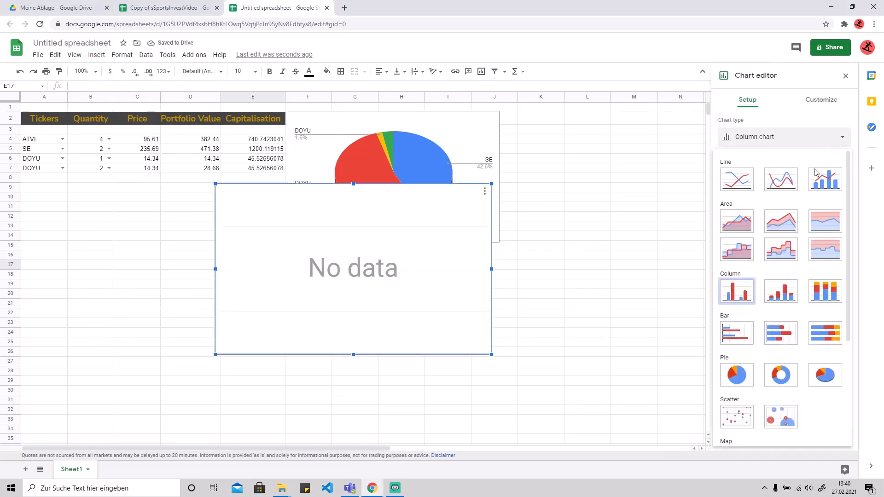
click(781, 296)
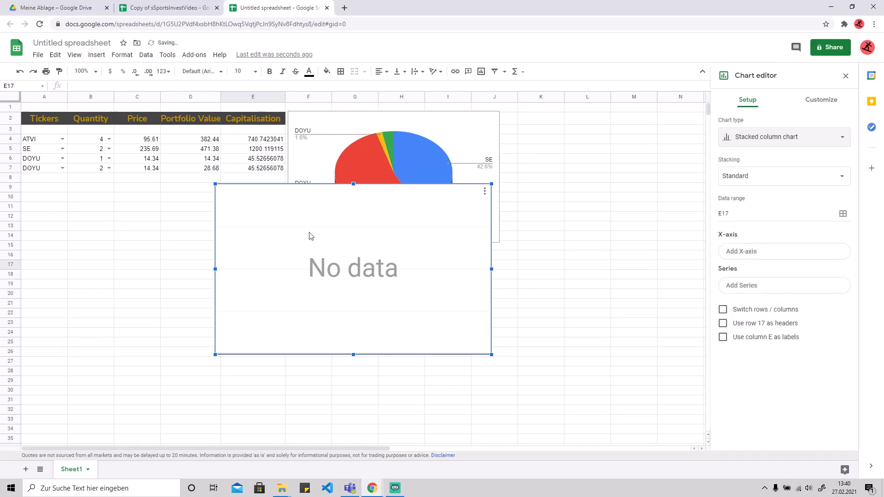
drag(309, 236, 121, 302)
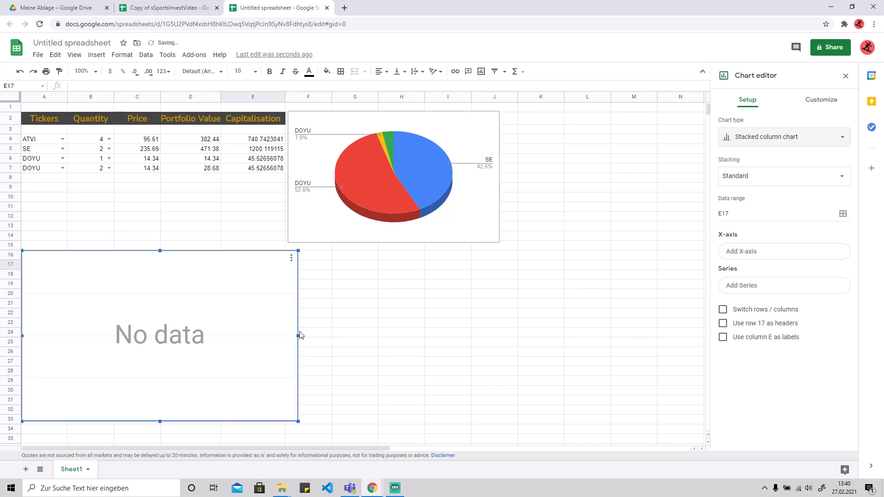
mouse_move(299, 334)
mouse_down()
mouse_move(258, 338)
mouse_move(285, 335)
mouse_up()
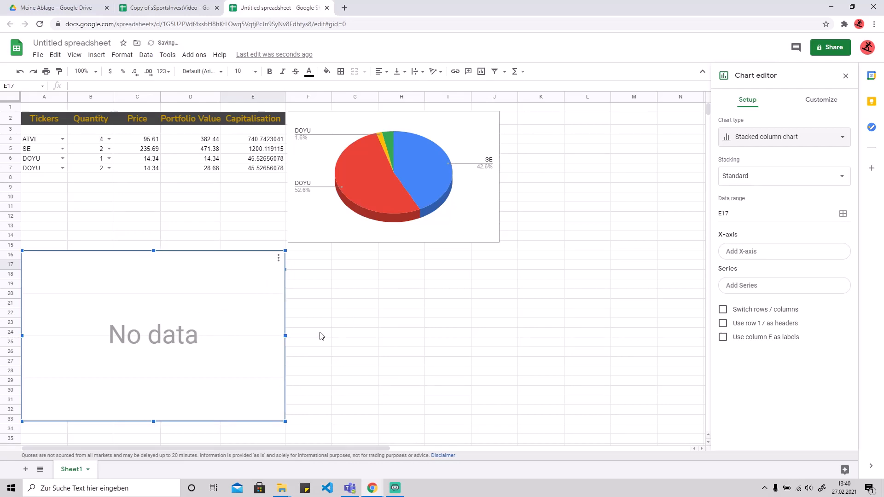
click(340, 334)
double_click(221, 312)
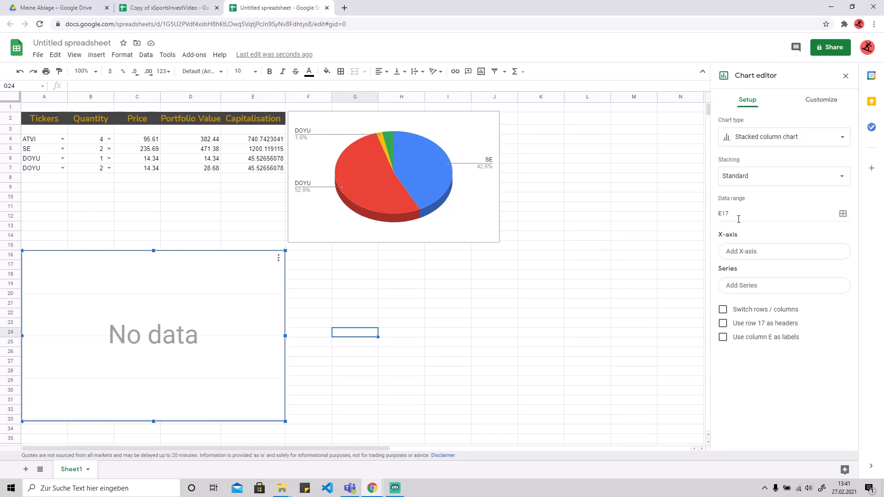
click(843, 213)
click(460, 329)
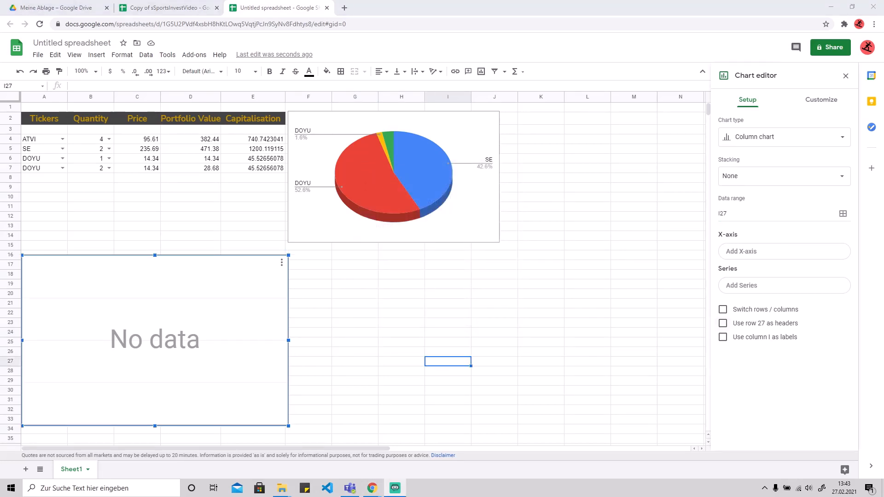
- Set the column chart's X-axis to the tickers in A4:A7 and its series to the portfolio values in D4:D7
click(788, 253)
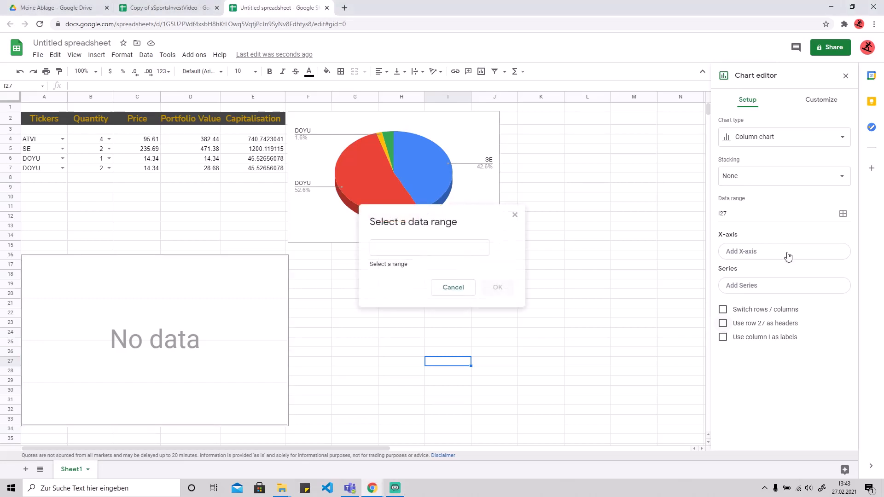
drag(32, 138, 32, 169)
key(Return)
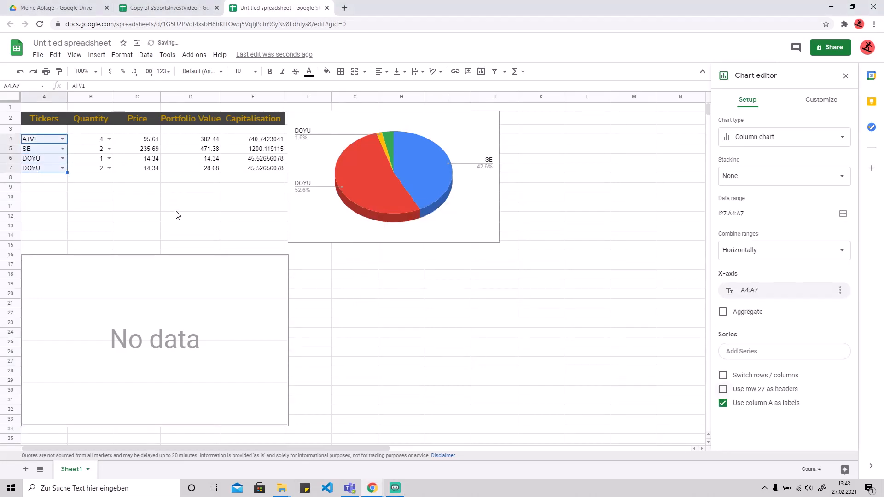
click(766, 351)
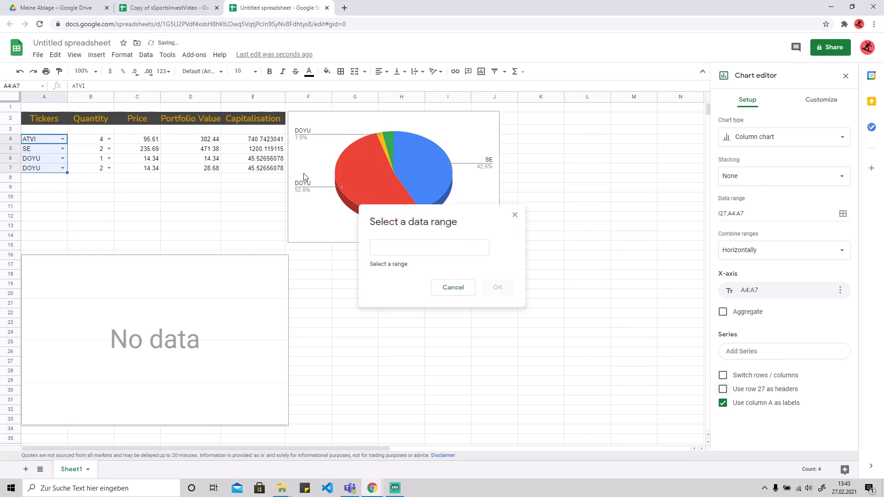
drag(205, 141, 201, 168)
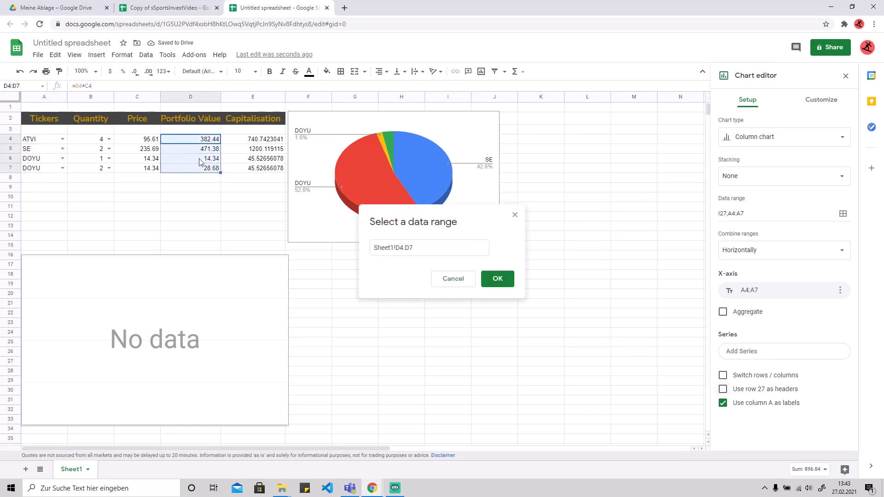
click(497, 279)
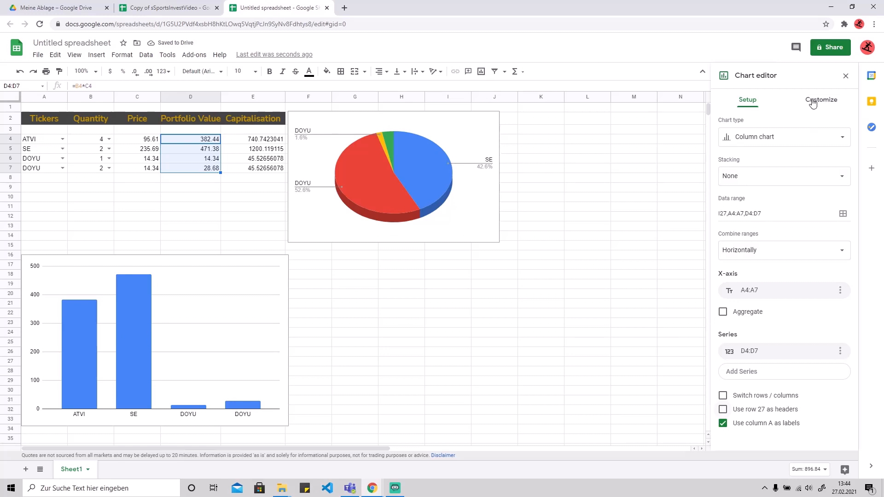
- Choose SE as the ticker in A4, and set the quantities to 2 in B4, 2 in B6 and 4 in B7
click(63, 138)
click(54, 166)
click(109, 139)
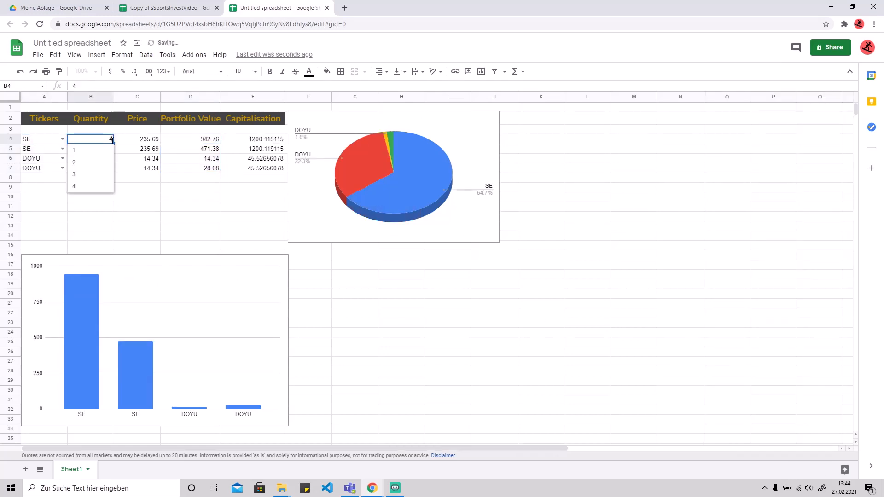
click(91, 162)
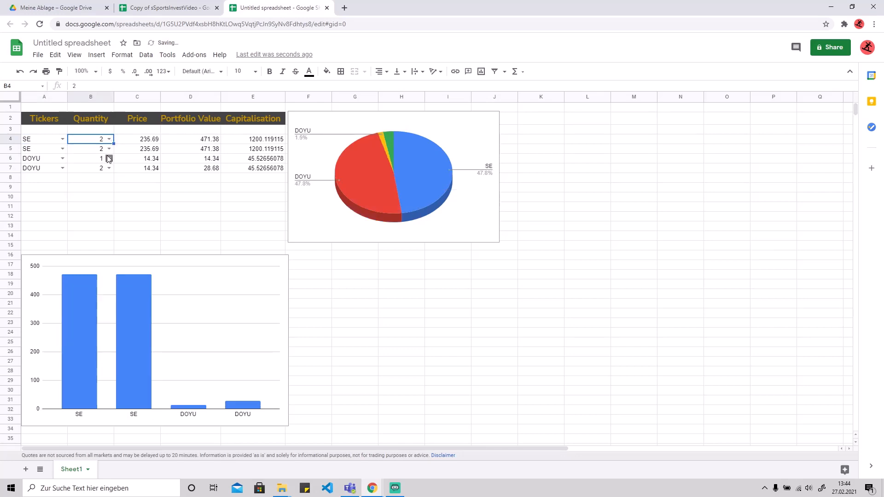
click(109, 158)
click(90, 181)
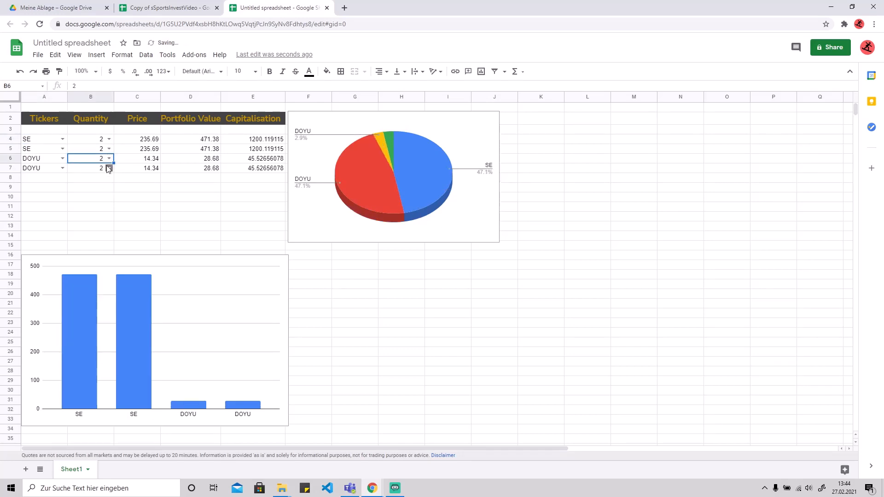
click(109, 168)
click(89, 210)
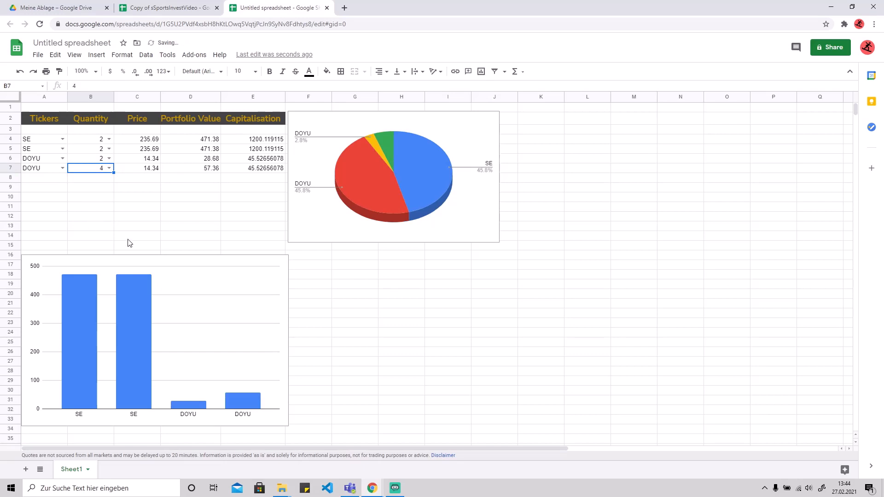
- Style the column chart with an orange background and a dark yellow border
double_click(169, 300)
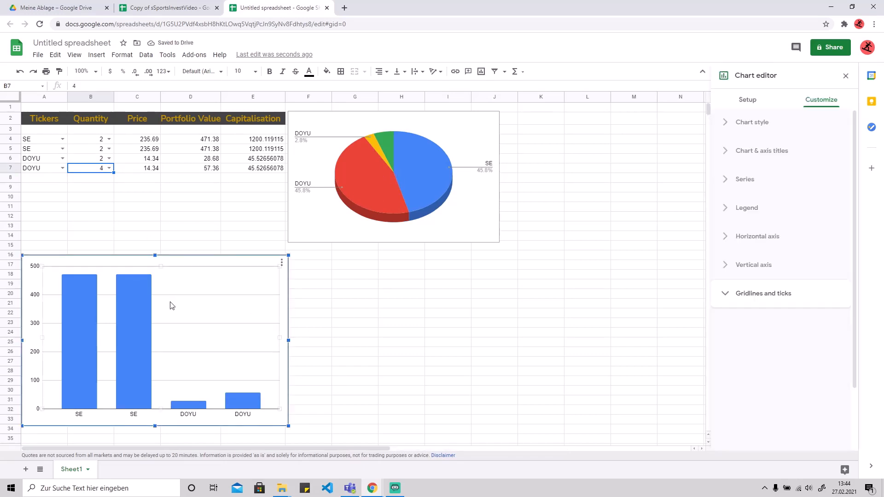
click(763, 122)
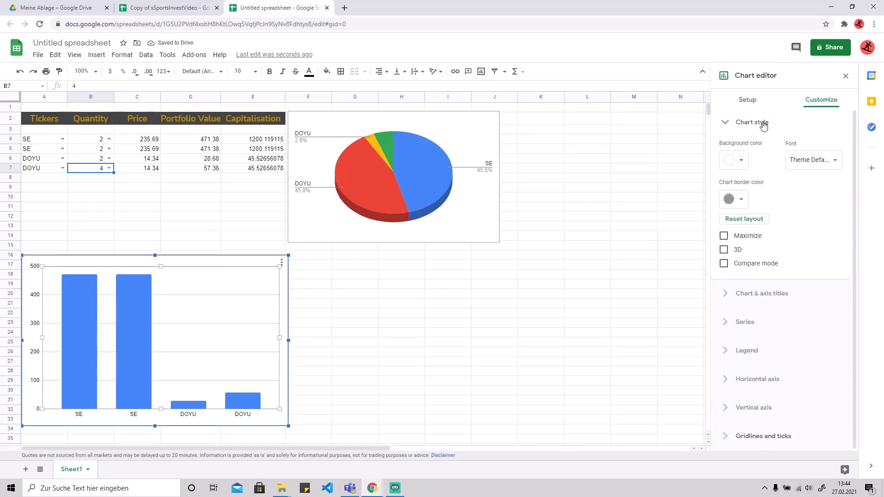
click(747, 165)
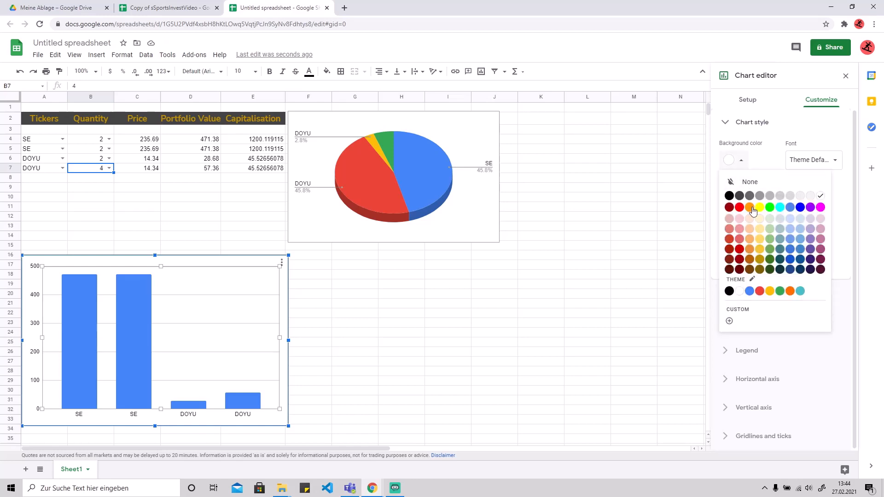
click(752, 208)
click(741, 199)
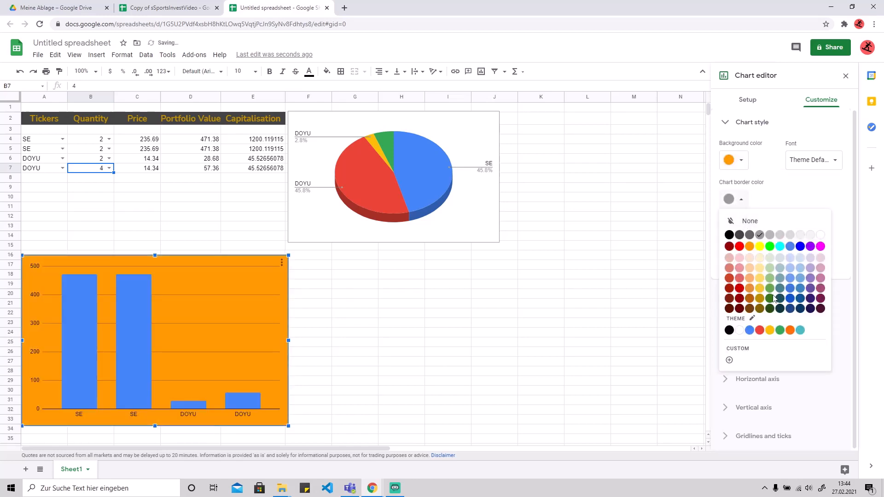
click(758, 297)
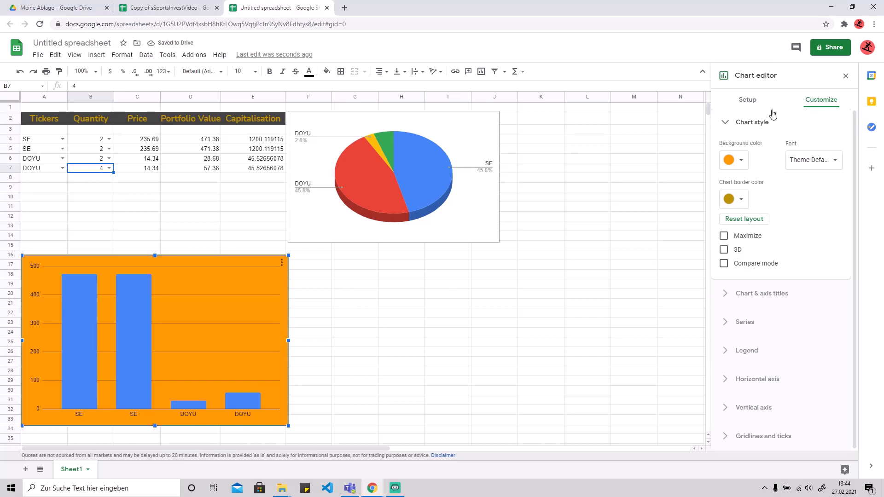
- Recolour the SE slice of the pie chart orange
click(408, 163)
click(408, 163)
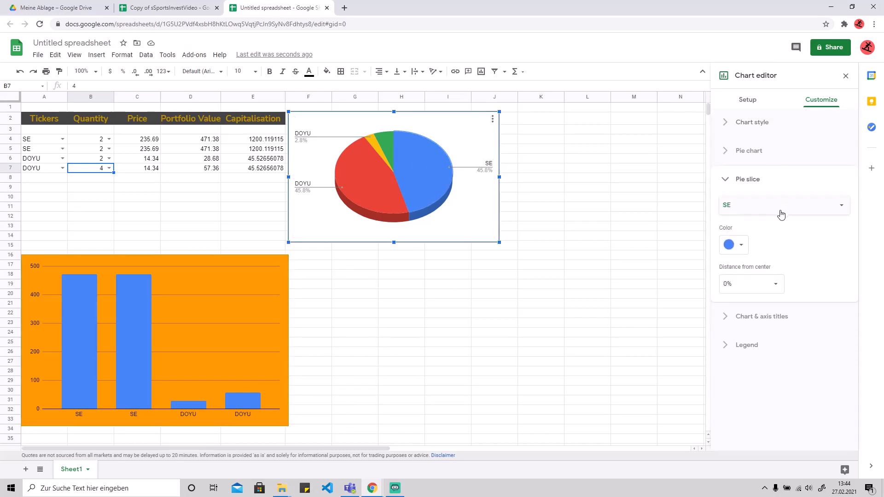
click(741, 245)
click(749, 292)
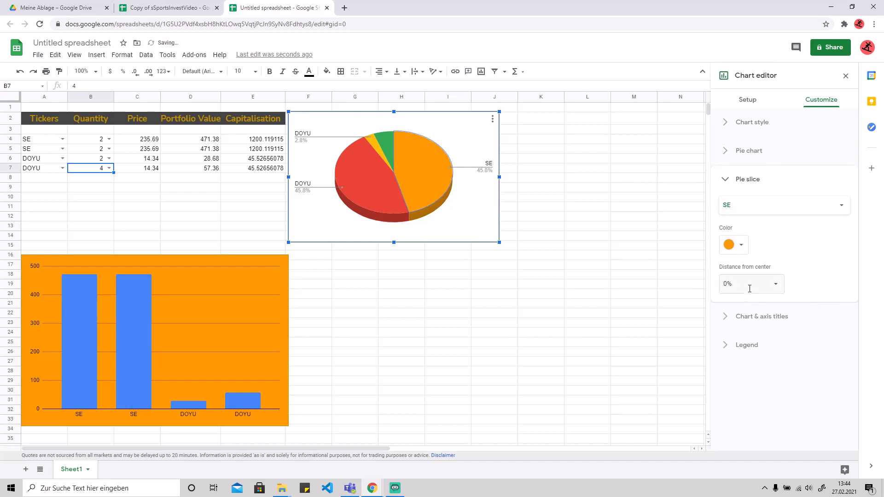
- Give the pie chart the theme's orange background and a light orange border
click(755, 123)
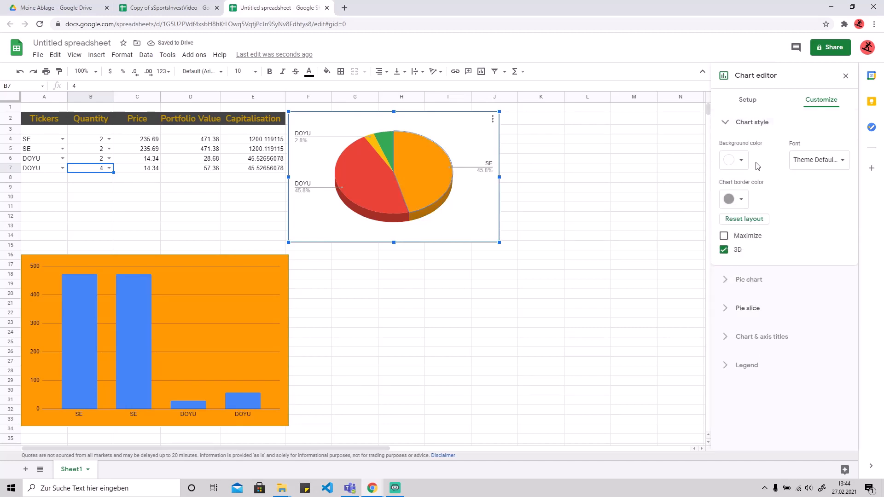
click(741, 161)
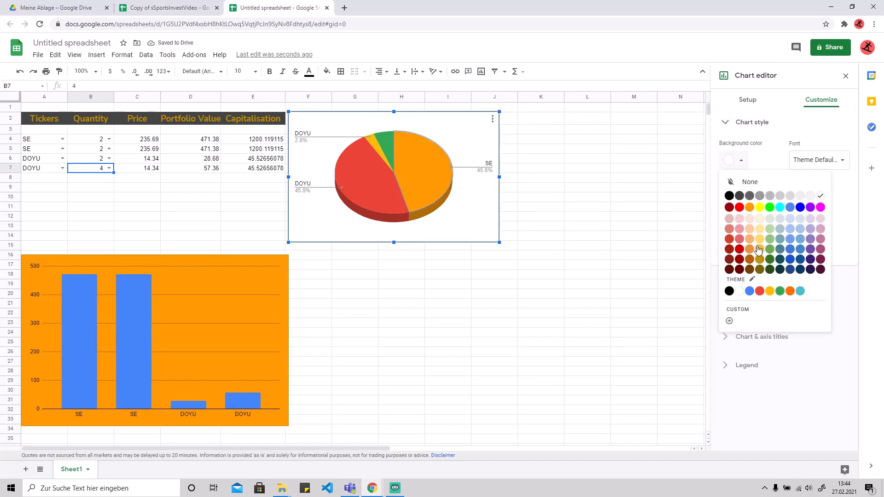
click(789, 291)
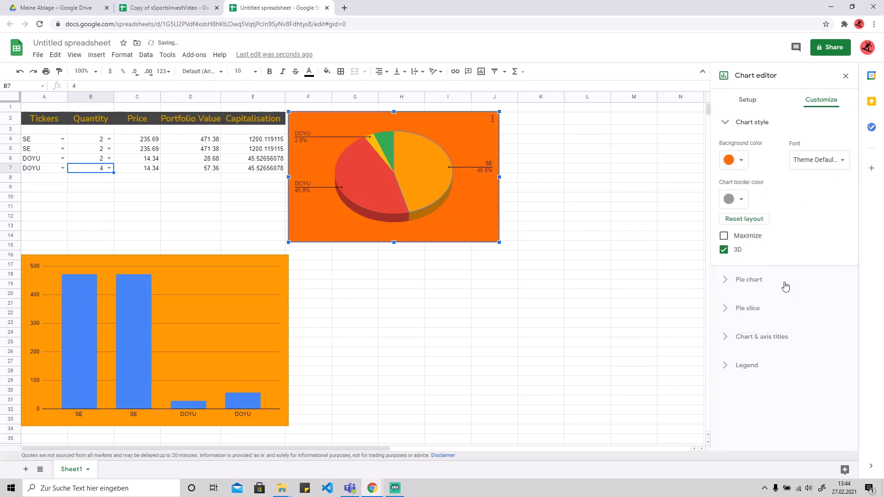
click(741, 200)
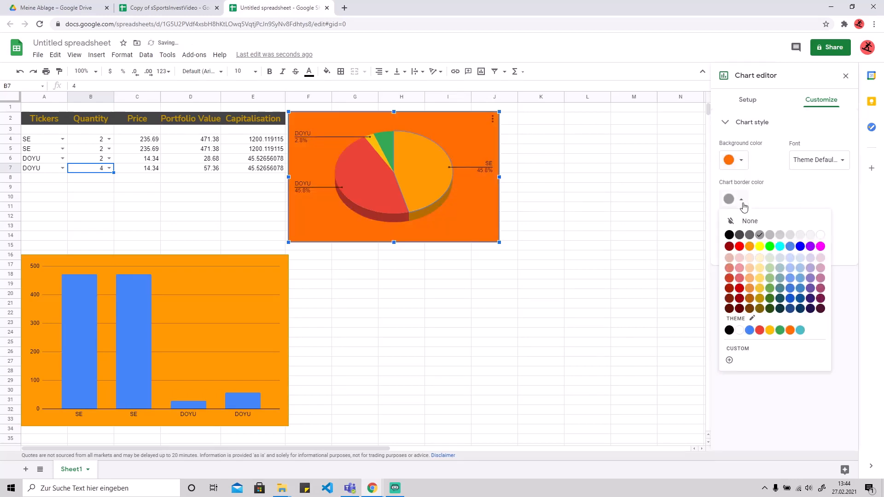
click(750, 278)
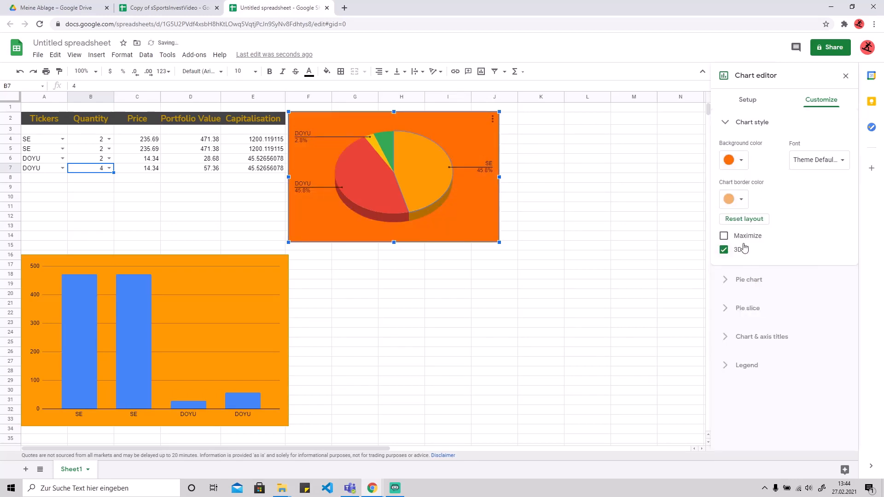
click(142, 223)
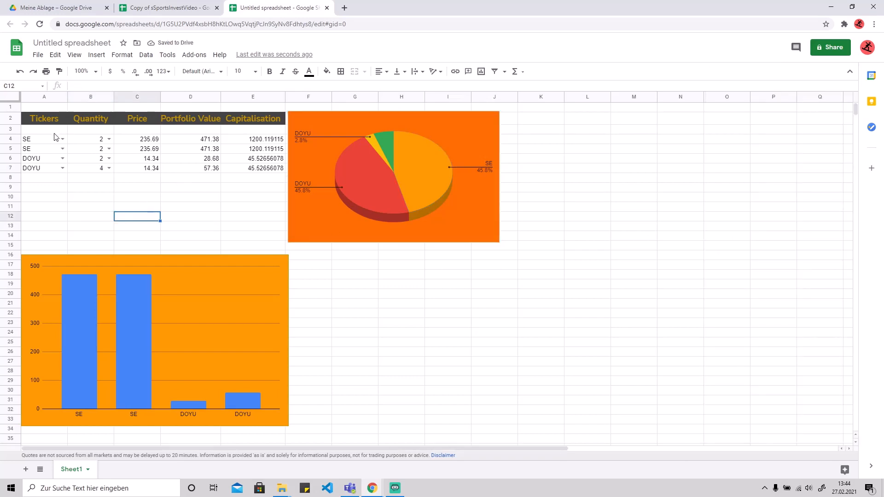
- Fill the table area A3:E15 with light yellow
drag(51, 131, 266, 250)
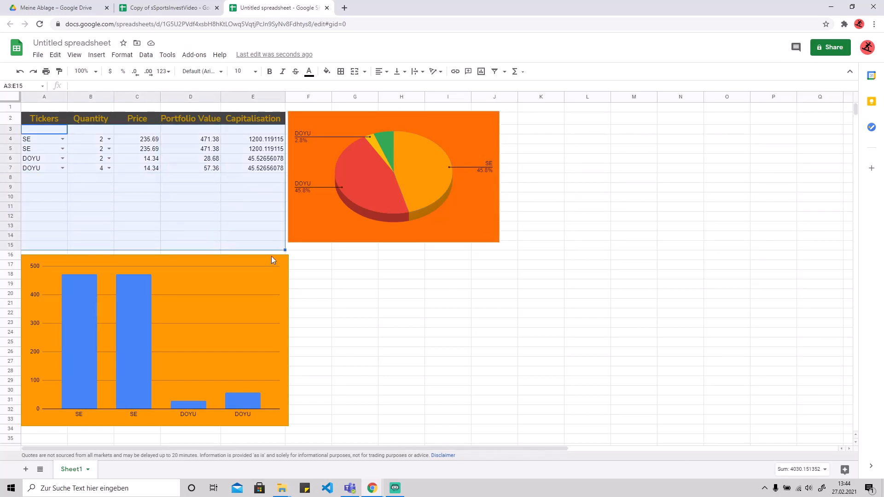
click(327, 72)
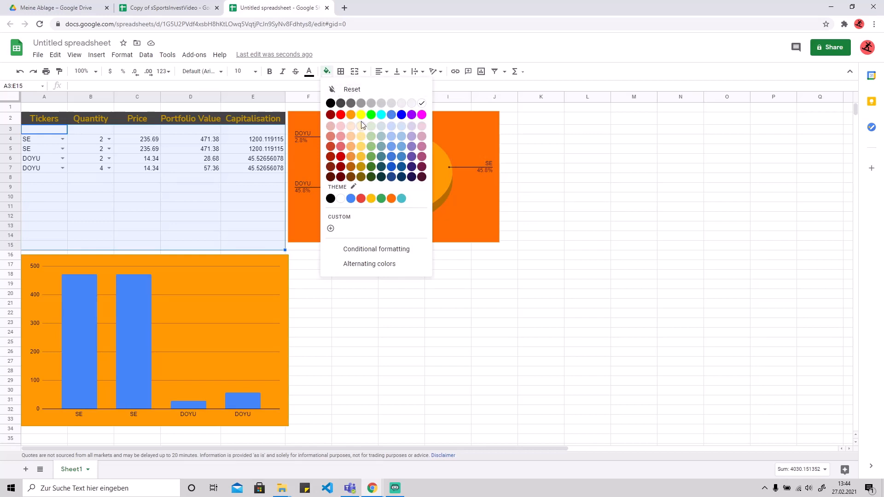
click(361, 147)
click(396, 295)
- Move the column chart up against the yellow table area and the pie chart against column E, ending level with row 15
click(224, 294)
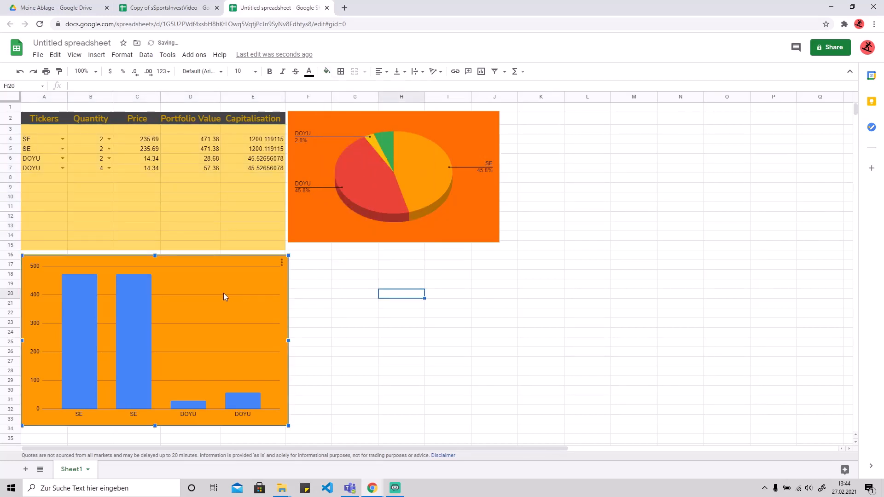
drag(224, 293, 229, 275)
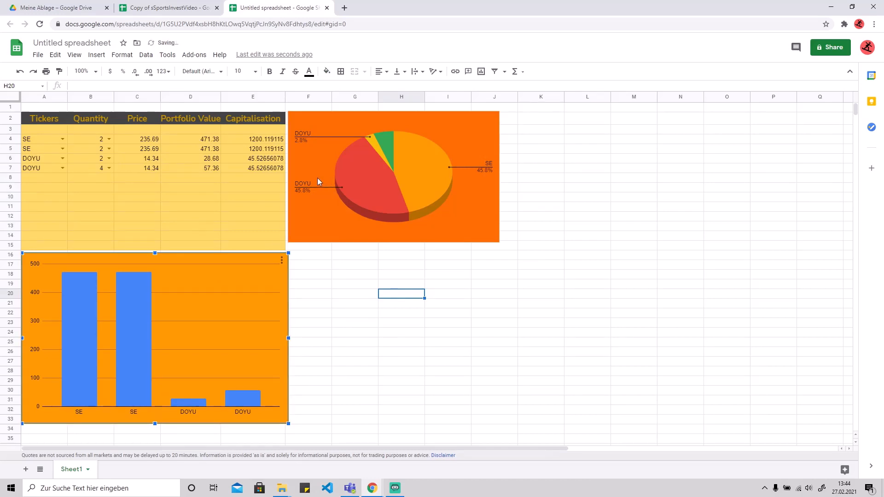
click(334, 178)
drag(347, 178, 345, 180)
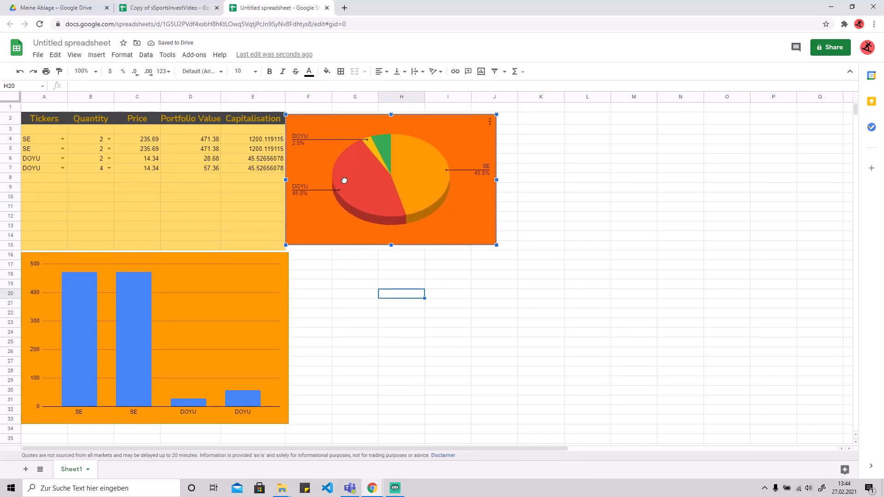
click(519, 245)
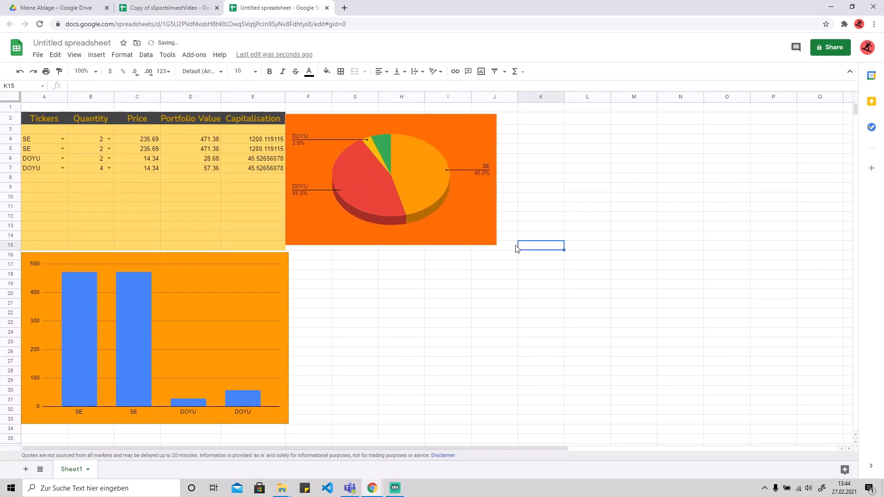
mouse_move(399, 202)
mouse_down()
mouse_move(407, 208)
mouse_move(397, 207)
mouse_up()
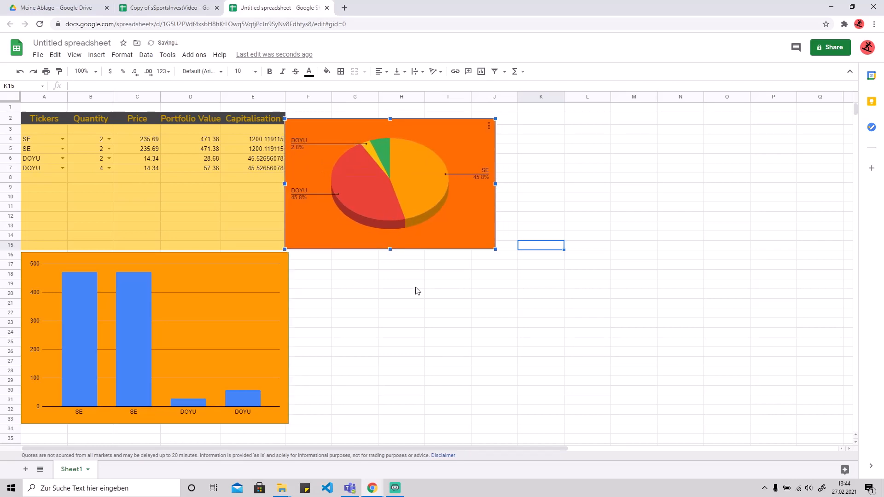
click(401, 284)
click(252, 292)
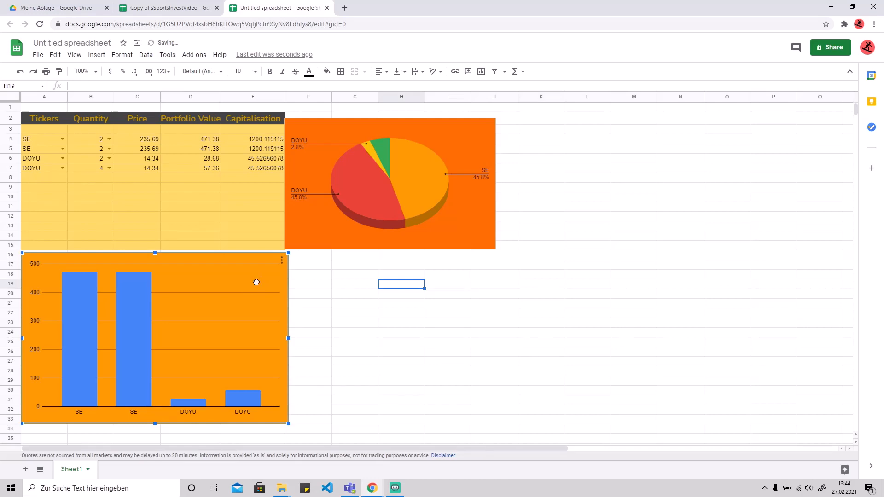
click(384, 265)
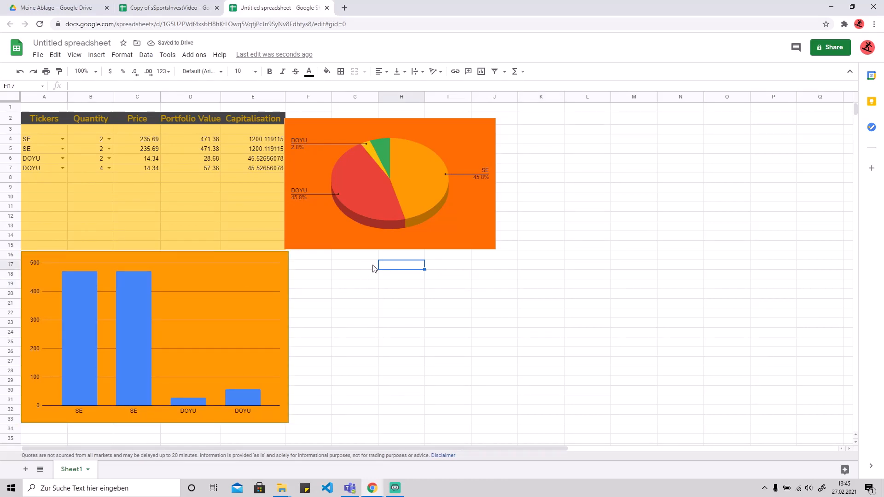
- Switch to the Copy of sSportsInvestVideo spreadsheet and choose ATVI as the ticker in its Company Infos section
click(148, 11)
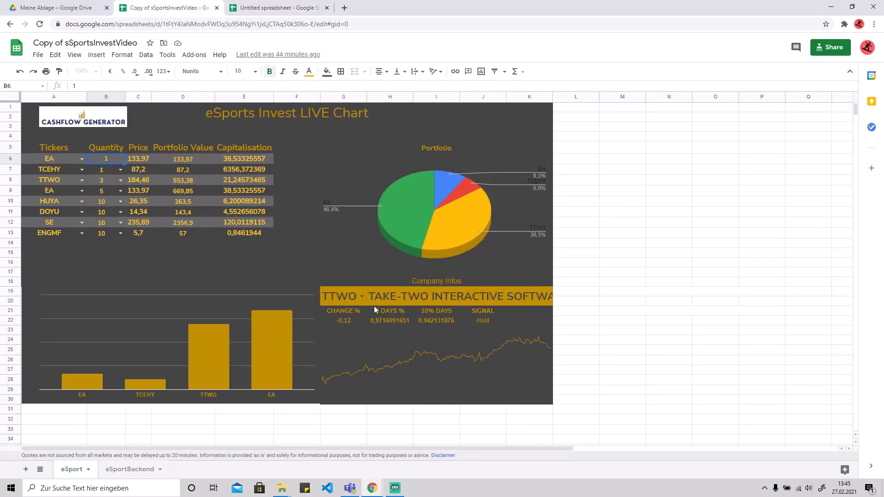
click(362, 298)
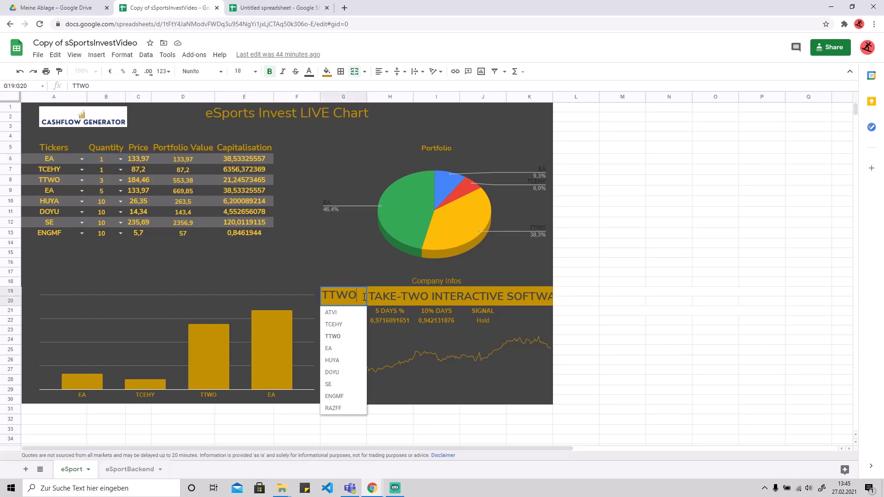
click(331, 313)
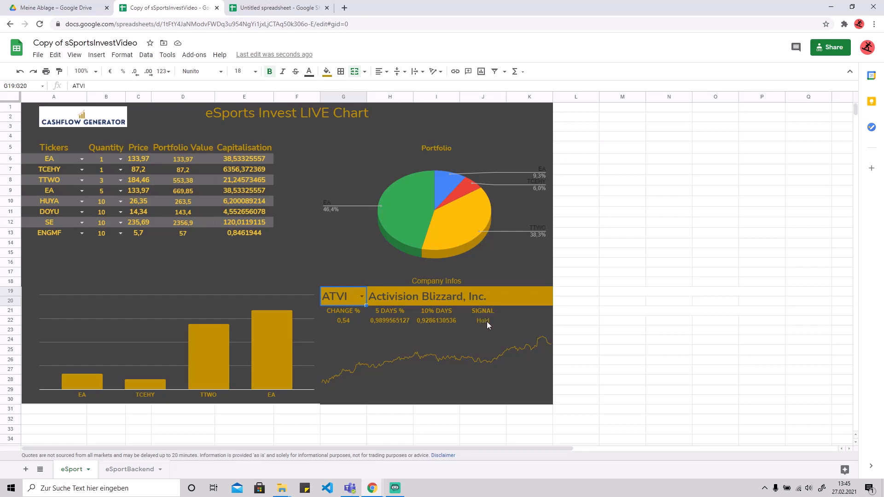
- Return to the Untitled spreadsheet and merge cells F16:F17 below the pie chart
click(294, 13)
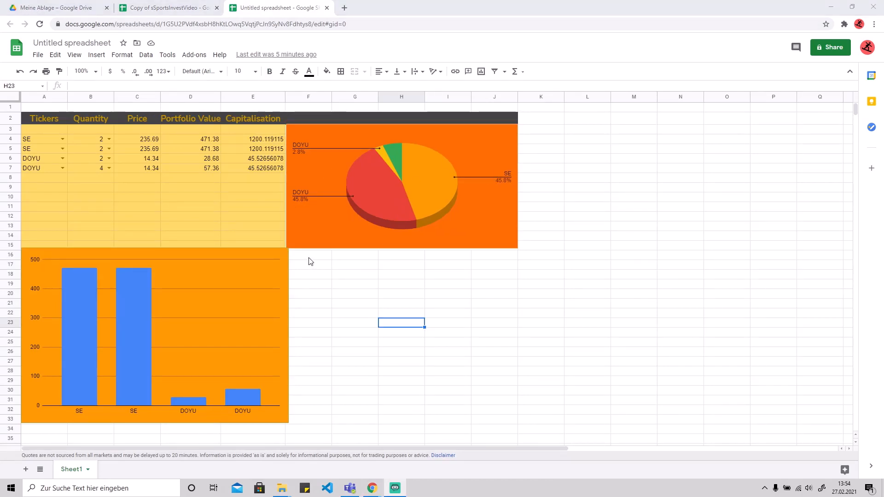
drag(308, 257, 488, 274)
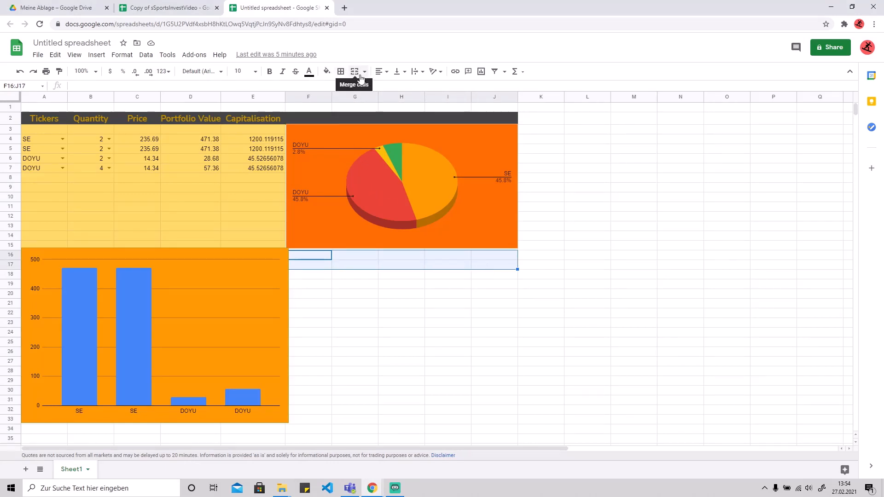
click(365, 294)
drag(318, 256, 318, 266)
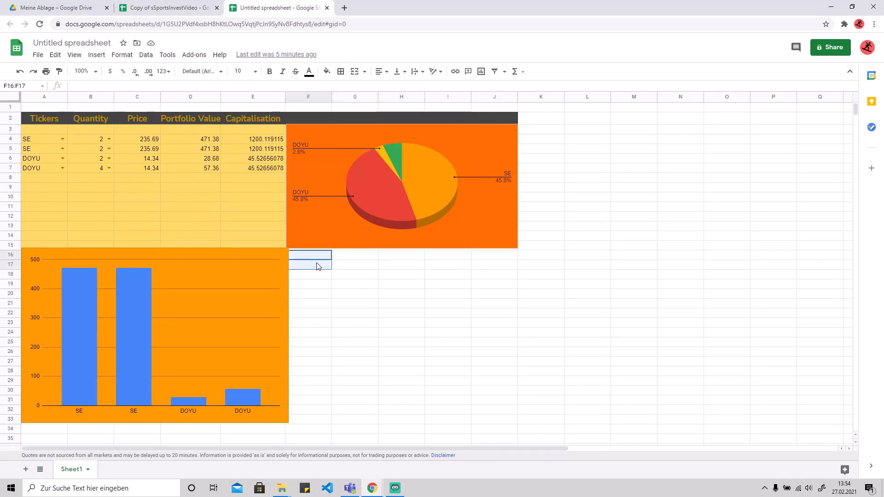
click(354, 71)
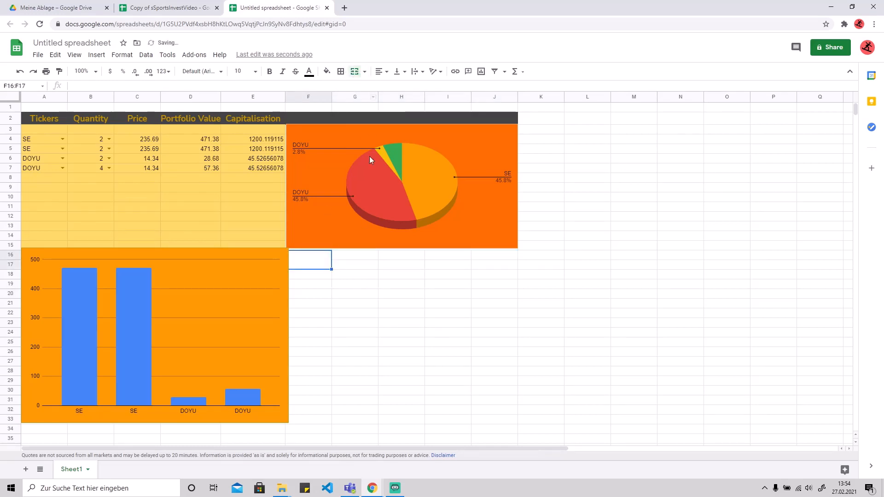
- Merge cells G16:J17 into one cell beside the merged cell F16:F17
drag(348, 259, 481, 283)
click(446, 312)
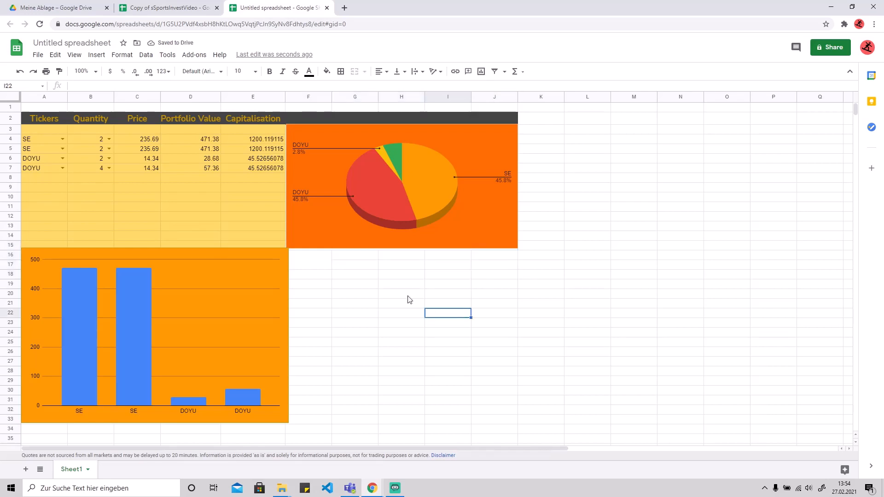
drag(348, 259, 494, 273)
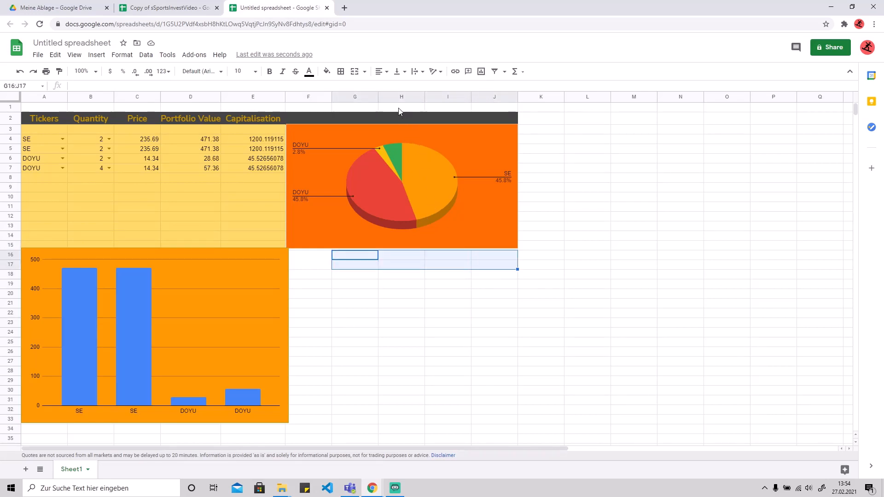
click(353, 72)
- Narrow the column chart from its right side so that it ends within column E
click(317, 262)
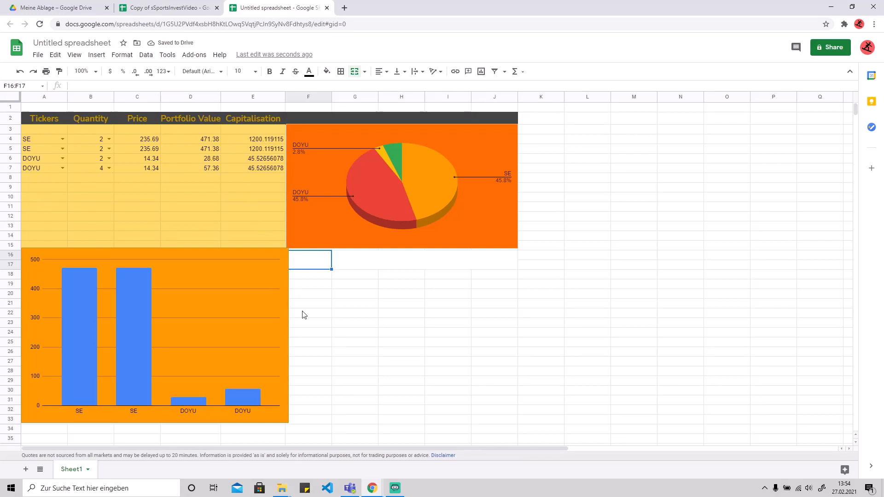
click(234, 325)
drag(288, 338, 283, 337)
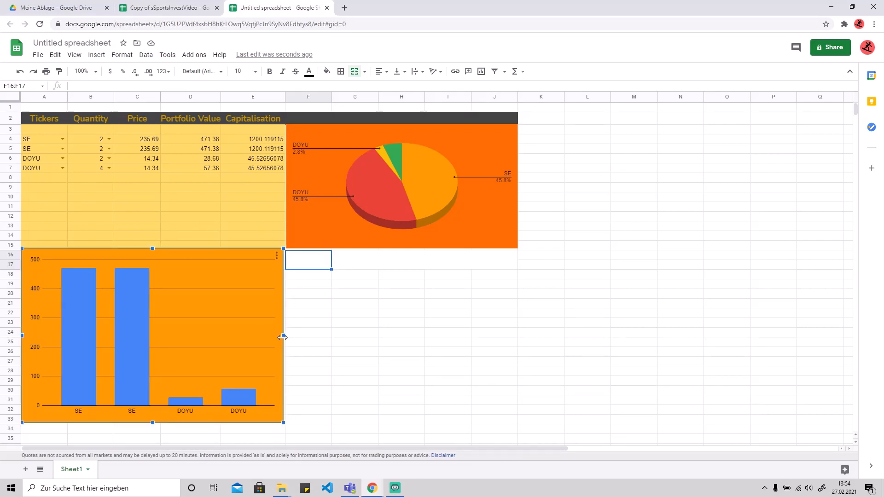
- Add a dropdown to the merged cell F16:F17 using a list of items: ATVI, EA, SE, TTWO
click(312, 261)
right_click(312, 261)
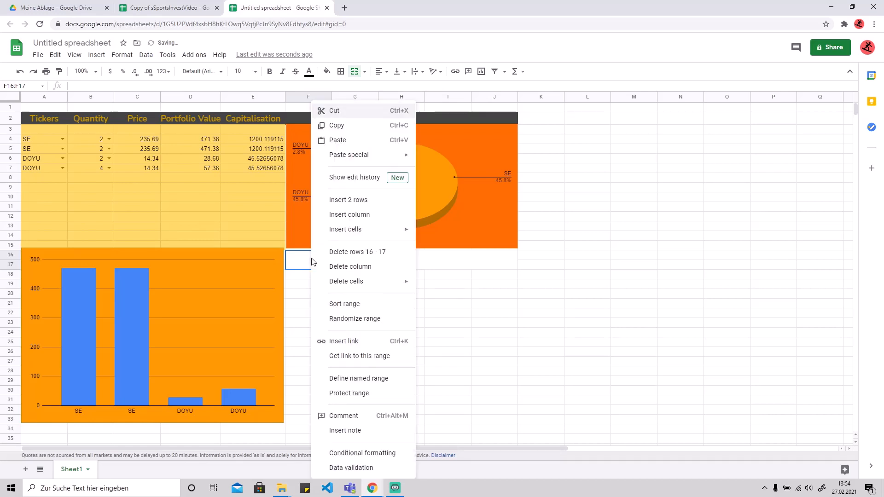
click(358, 469)
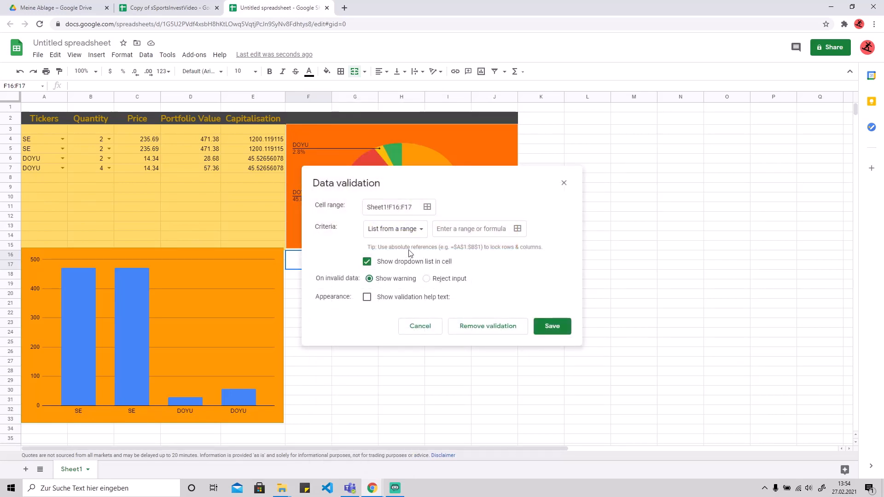
click(398, 232)
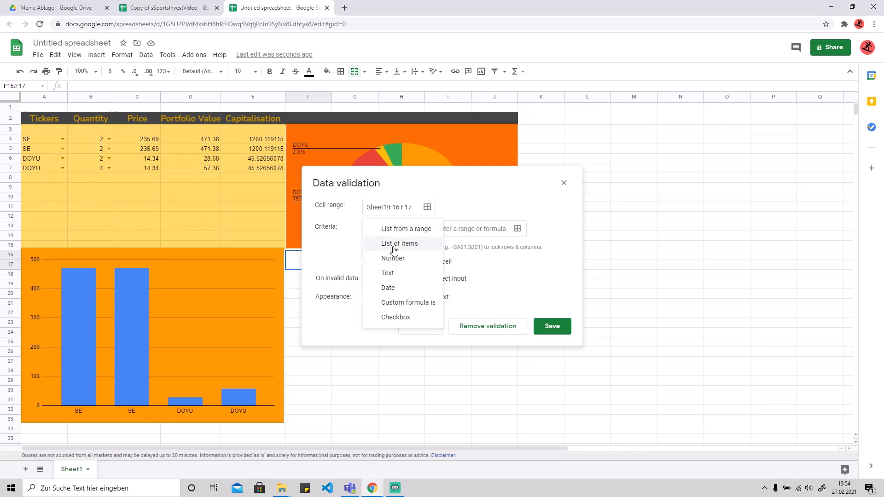
click(392, 244)
click(462, 230)
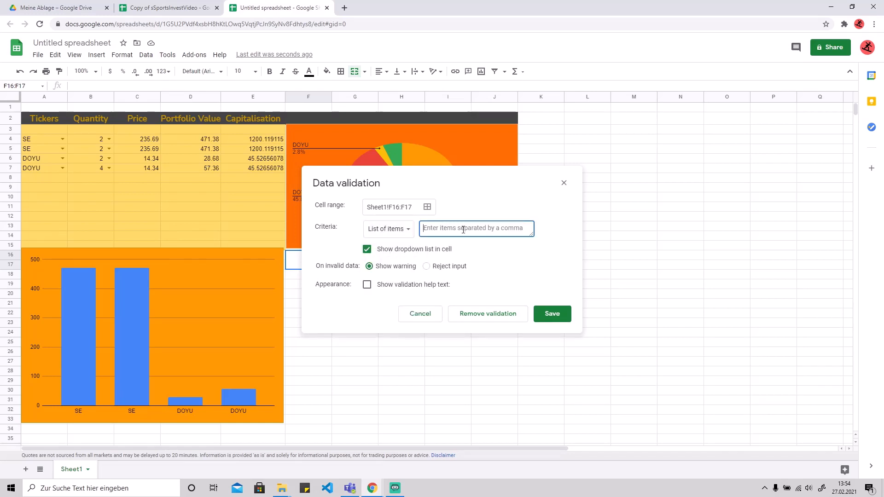
text(ATVI)
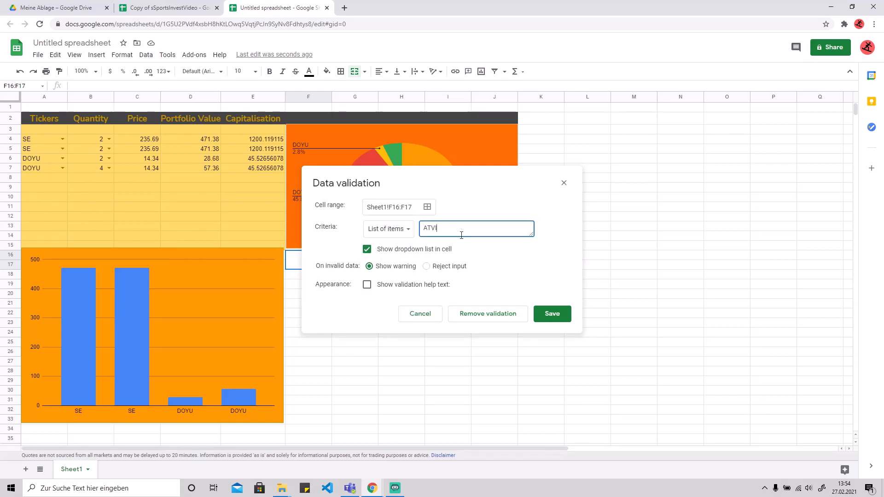
text(,)
text(EA, SE,TTWO)
click(547, 320)
- Choose ATVI as the ticker in the merged cell F16:F17
click(326, 264)
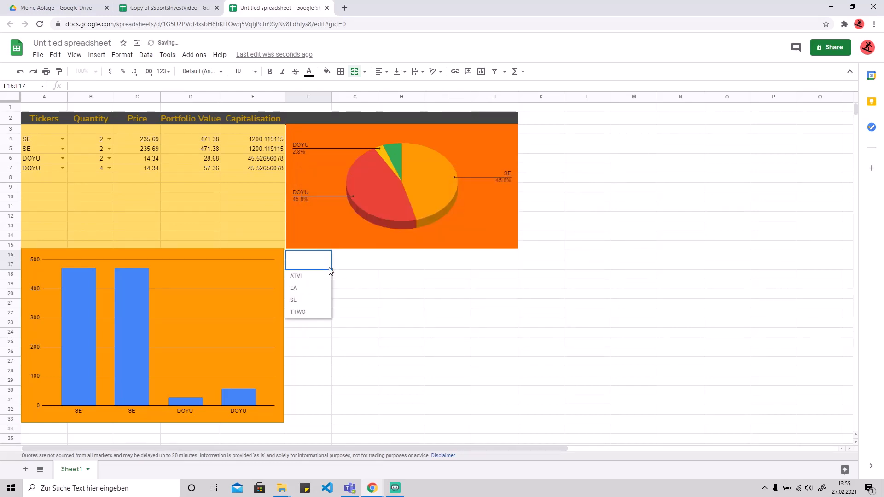
click(304, 275)
click(368, 264)
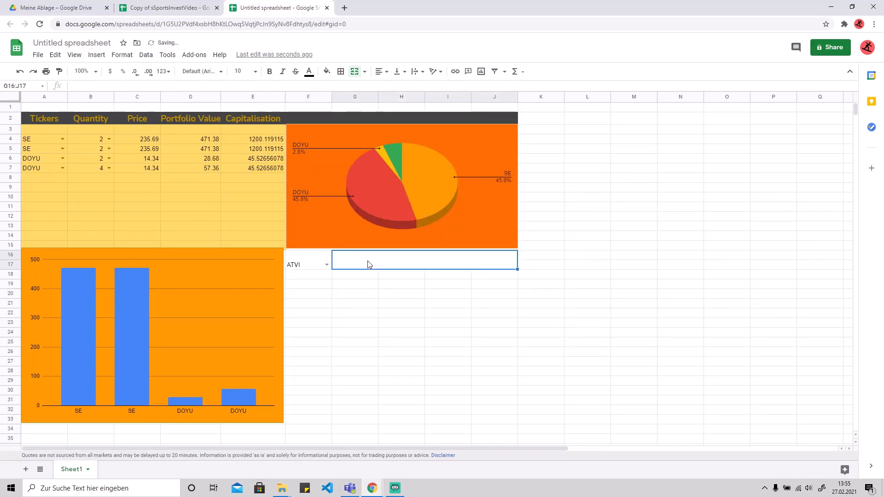
- Widen the column chart slightly so that its edge meets column F and lines up with the pie chart
right_click(368, 264)
click(343, 304)
click(268, 278)
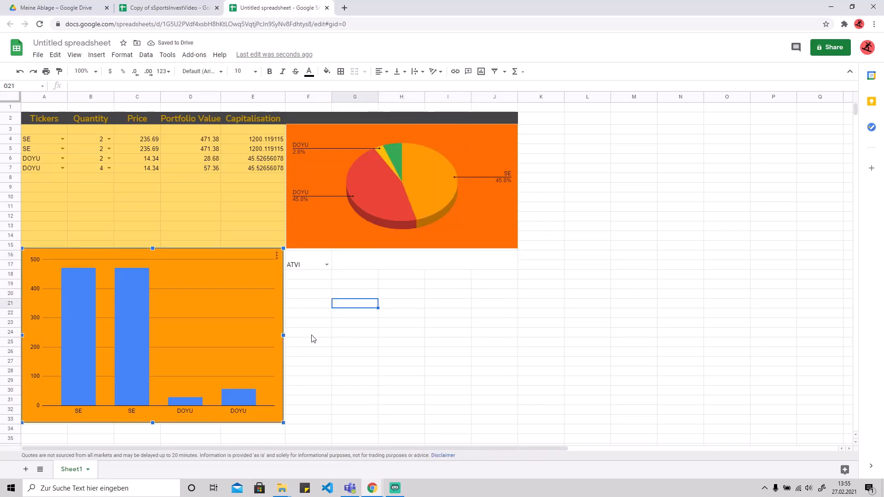
drag(283, 337, 287, 334)
- Enter the formula =GOOGLEFINANCE(F16;"Name") in the merged cell G16:J17 to look up the selected ticker's company name
click(359, 262)
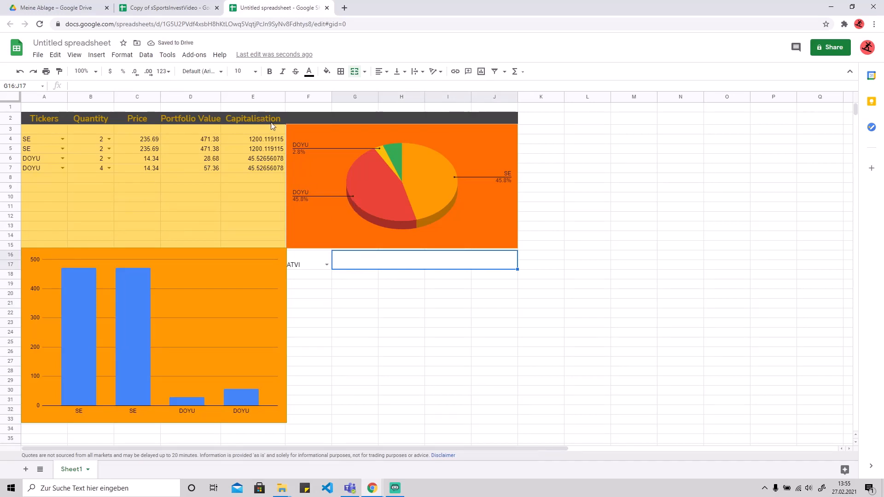
click(151, 86)
text(=GOOGLEFINANCE()
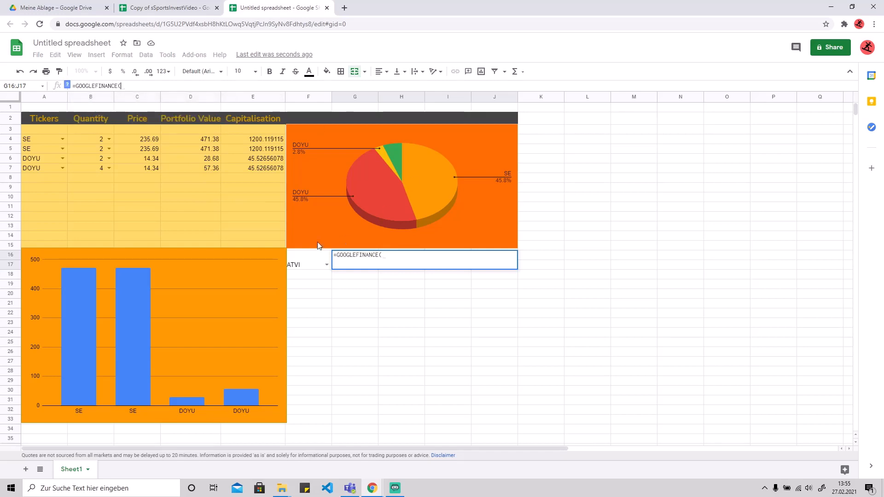
click(307, 264)
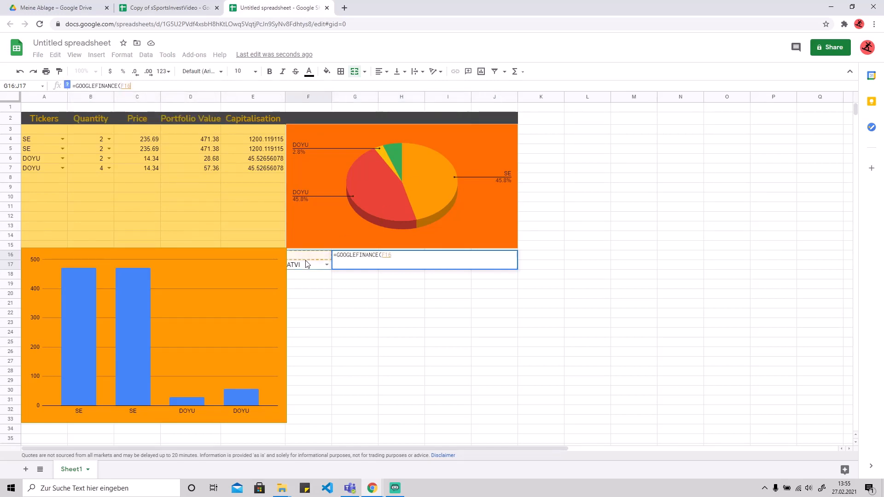
text(;"")
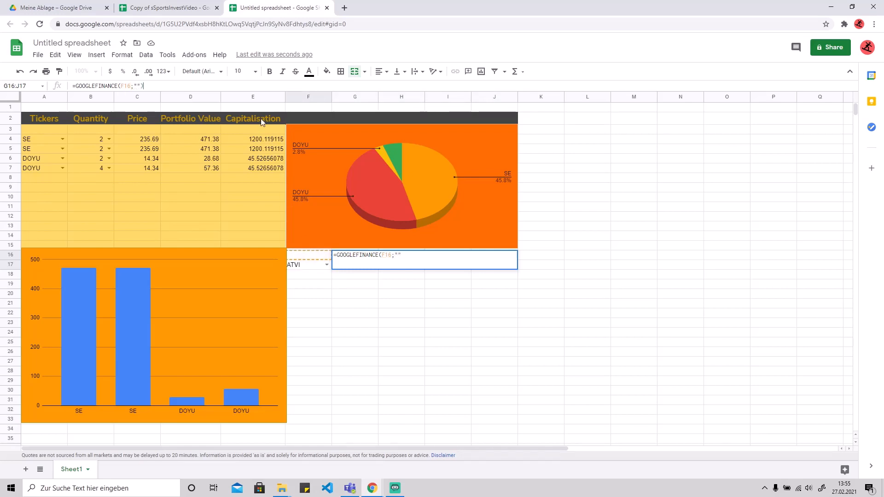
text())
text(Na)
text(me)
key(Return)
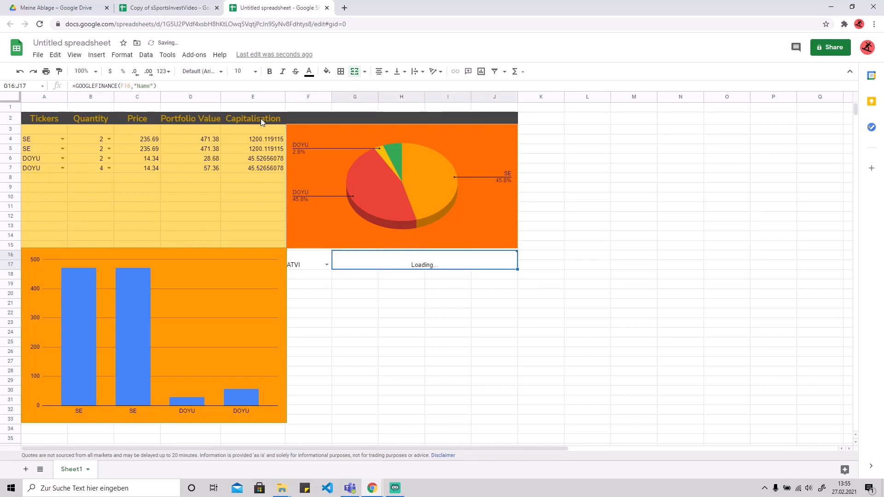
click(410, 322)
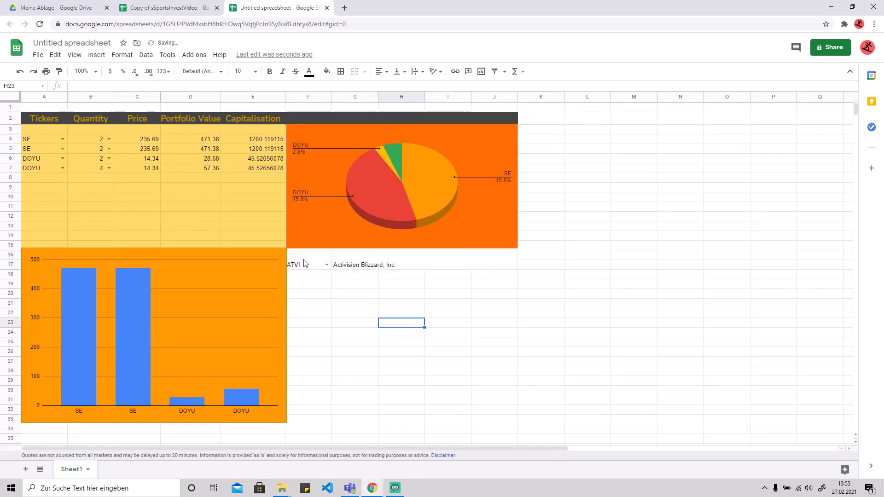
- Make the ticker and company name in F16:J17 bold and centre them horizontally and vertically
drag(307, 266, 375, 262)
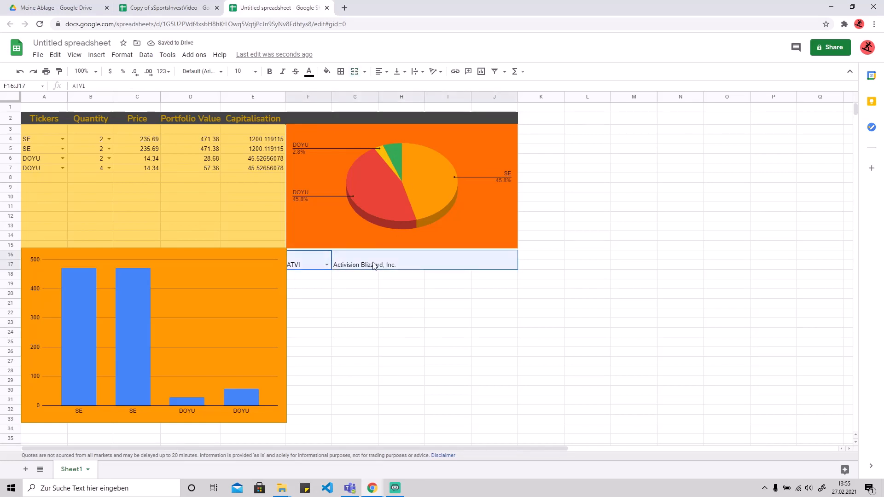
click(270, 76)
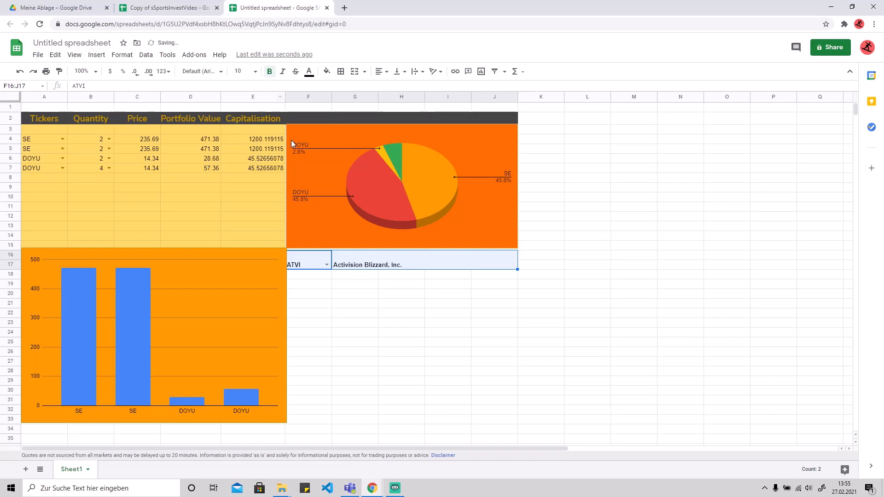
click(364, 72)
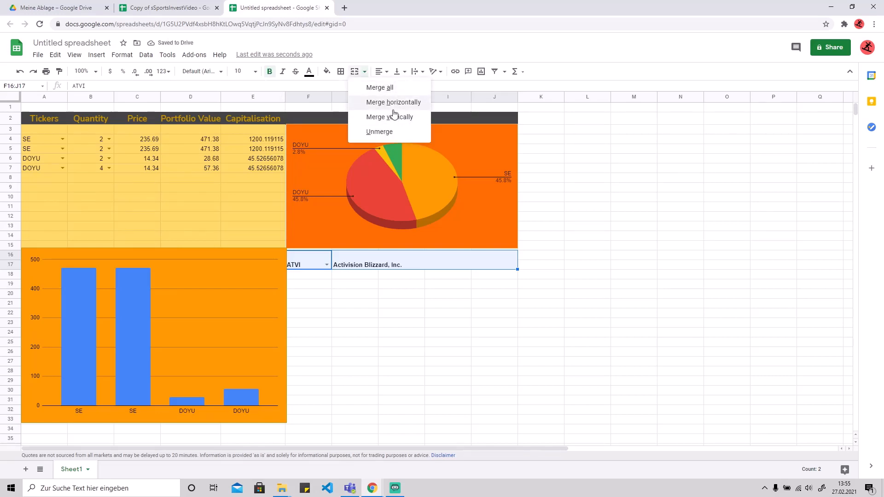
click(381, 72)
click(396, 91)
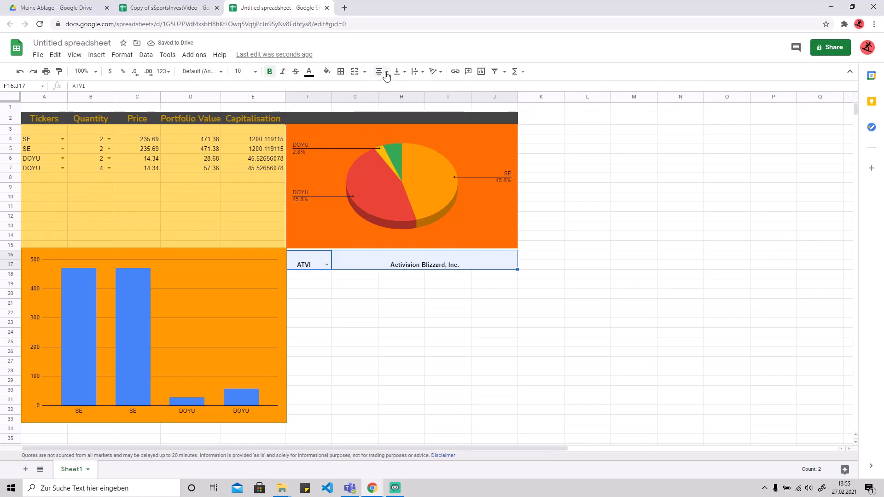
click(404, 72)
click(411, 88)
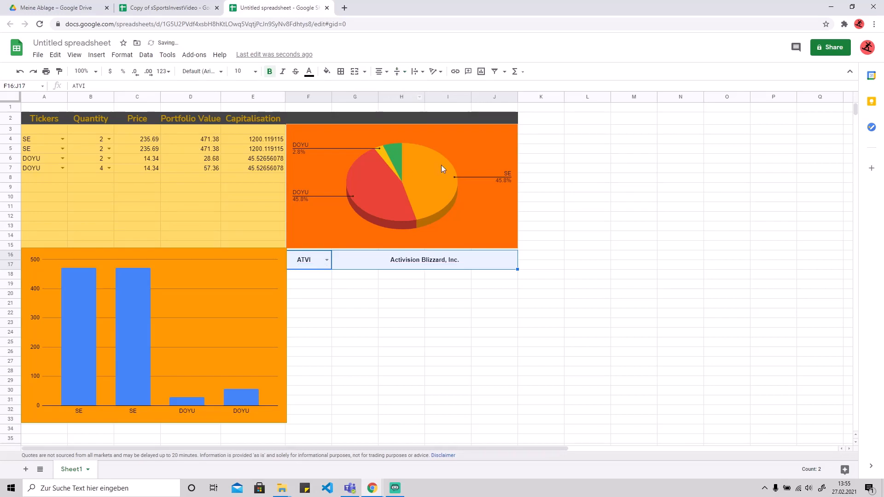
click(420, 284)
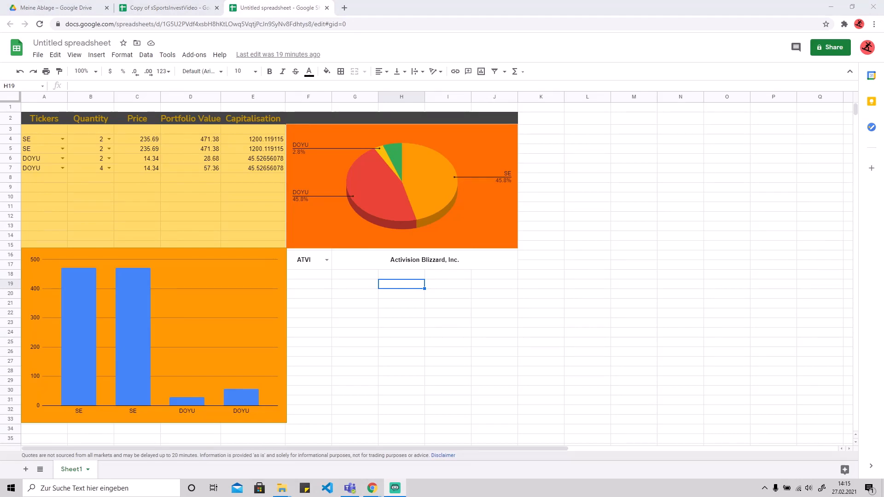
- Copy the header row G21:K21 (CHANGE %, 5 DAYS %, 10 DAYS%, SIGNAL) from Copy of sSportsInvestVideo into F18:J18 of the new spreadsheet
click(182, 10)
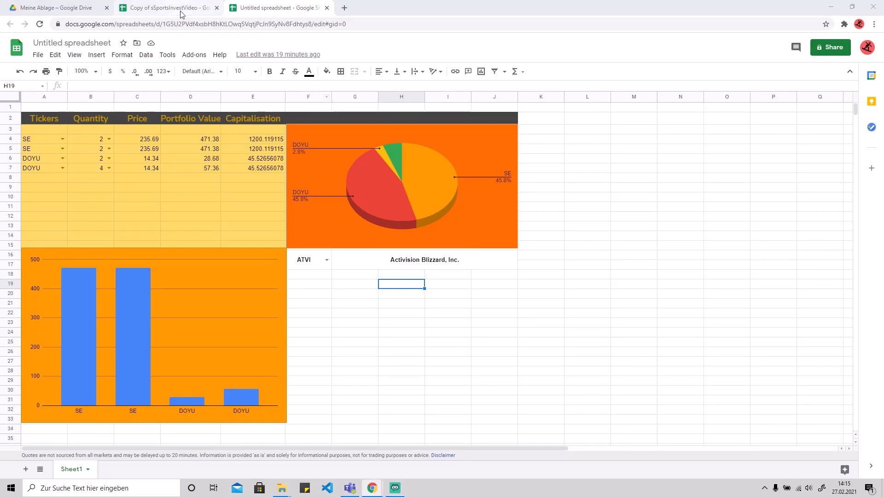
drag(330, 310, 484, 308)
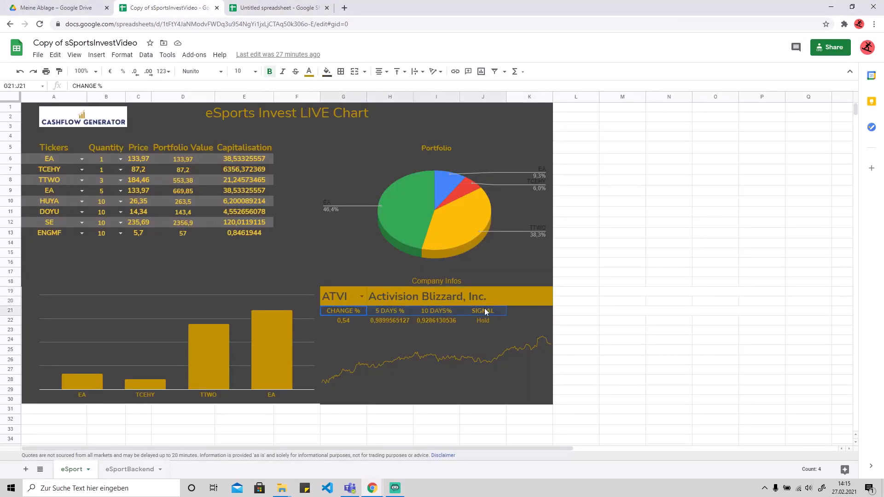
click(484, 308)
drag(340, 312, 525, 311)
key(ctrl+c)
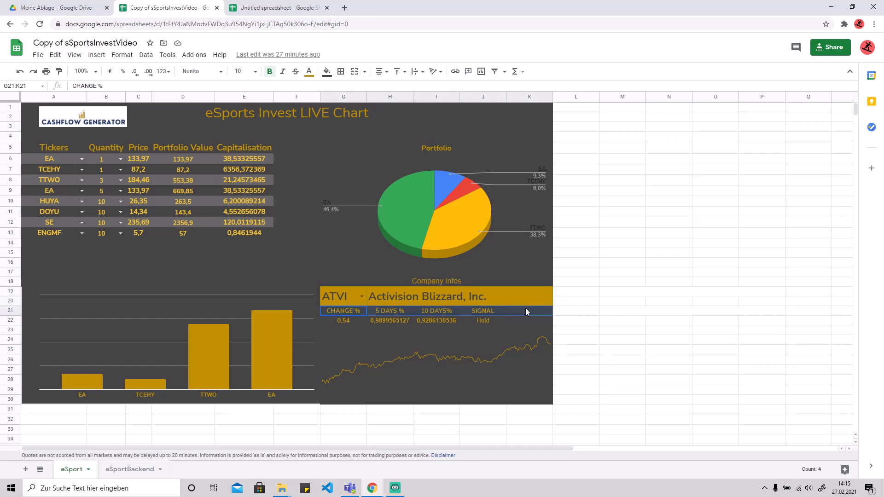
click(306, 3)
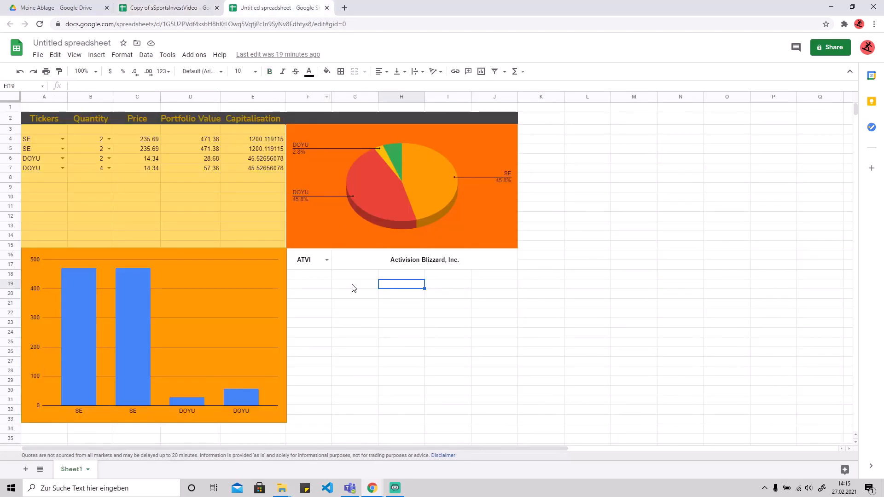
click(314, 275)
key(ctrl+v)
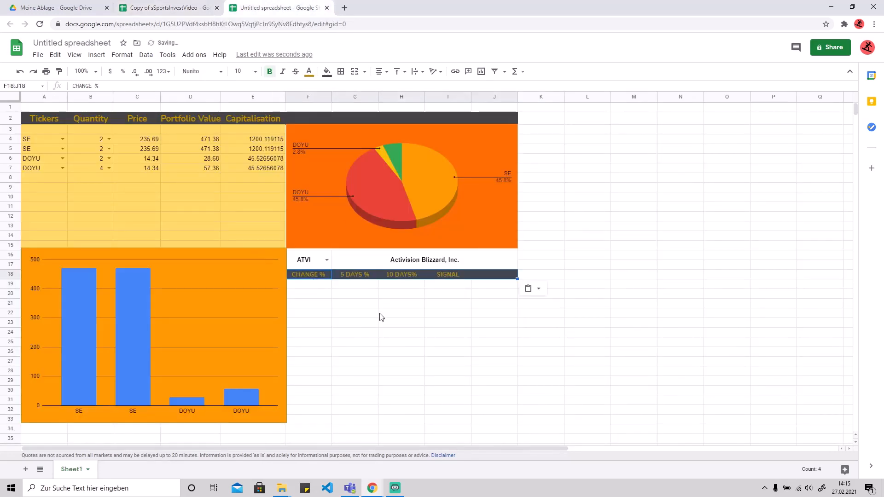
click(381, 315)
- Fill the ticker and company name cells F16:J17 with dark grey and set their text colour to dark yellow
click(449, 263)
shift+click(306, 263)
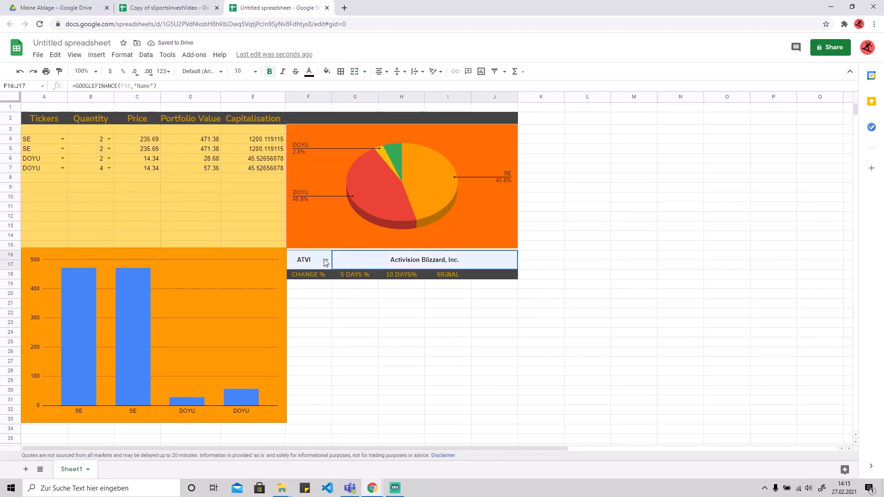
click(327, 71)
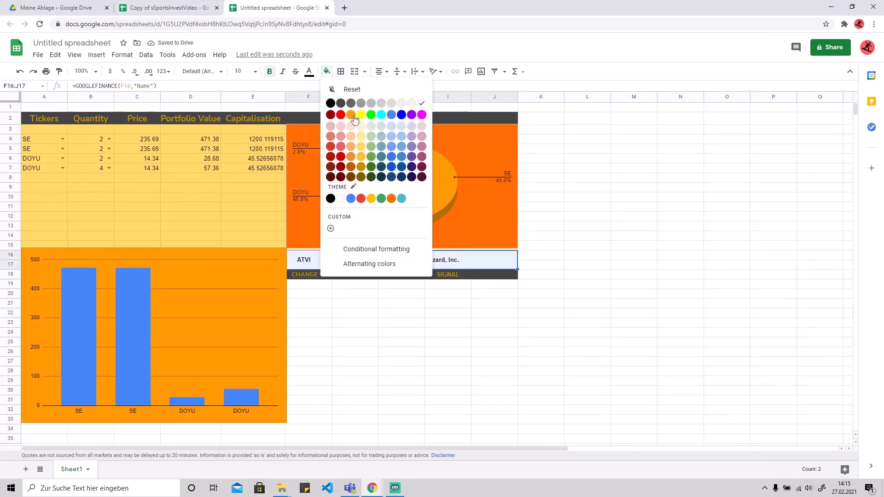
click(341, 103)
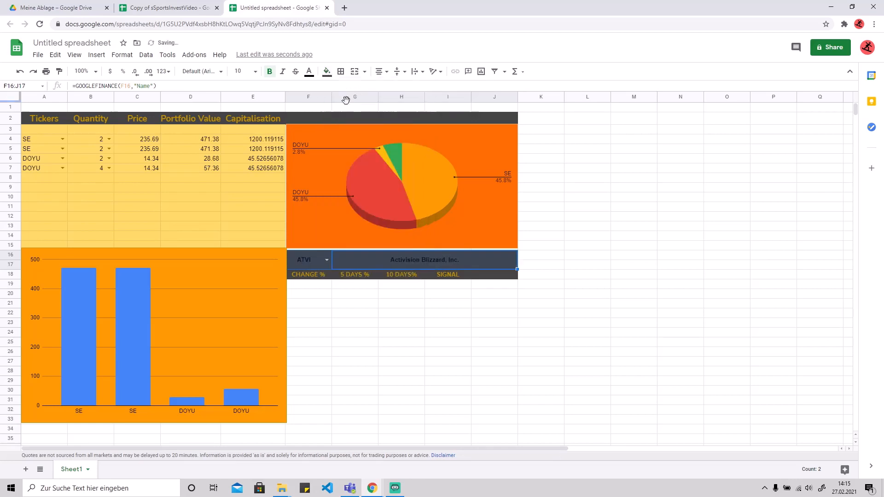
click(309, 71)
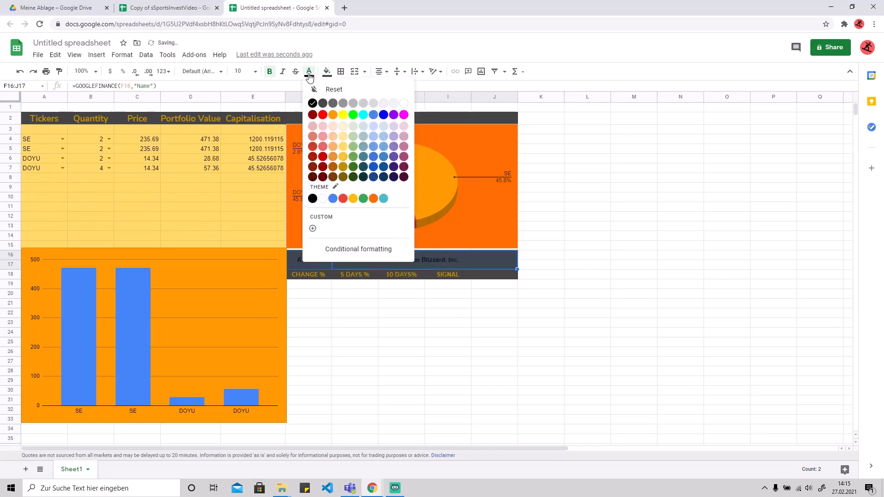
click(346, 169)
click(417, 335)
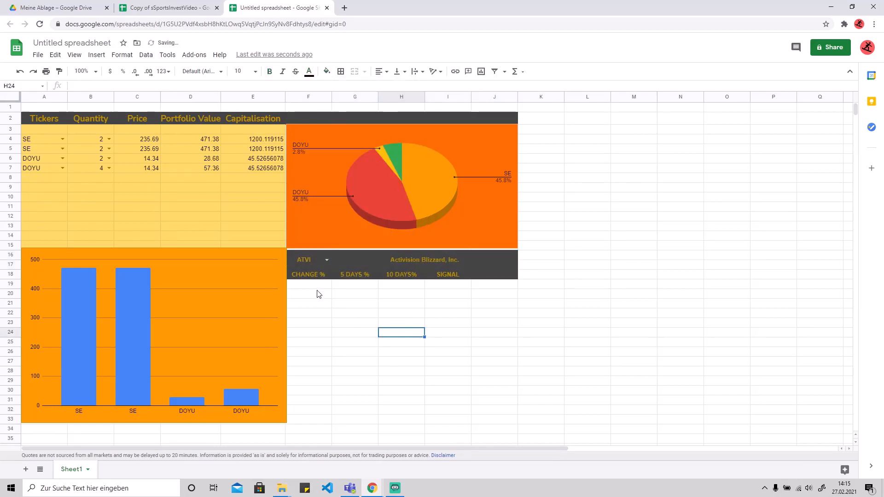
- Examine how the eSport and eSportBackend sheets of the reference spreadsheet divide the company data, comparing them with the new spreadsheet
click(167, 8)
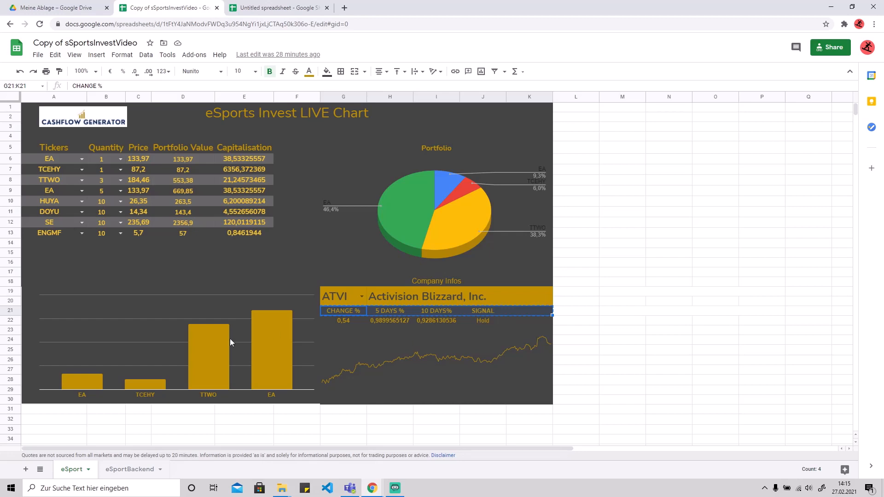
click(130, 469)
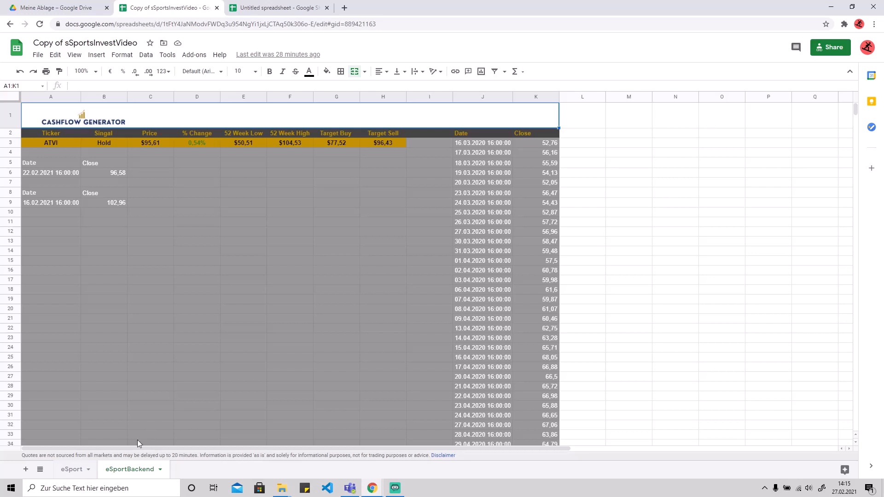
click(63, 472)
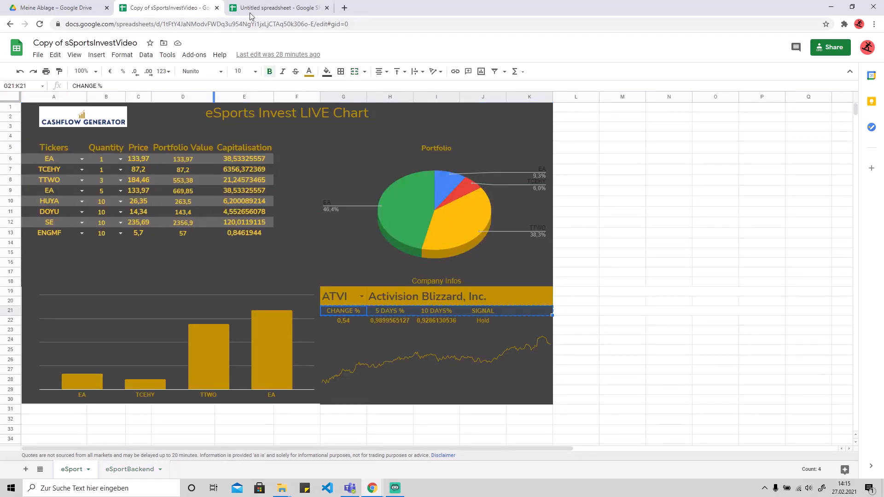
click(249, 12)
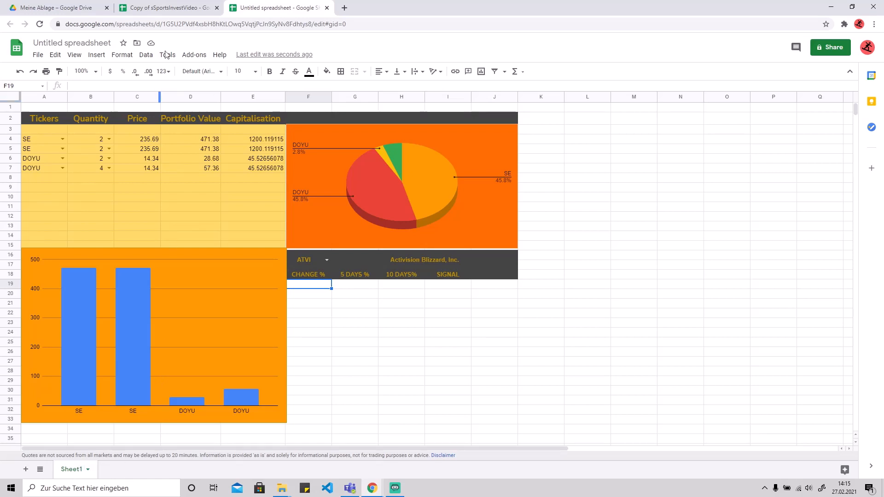
click(172, 9)
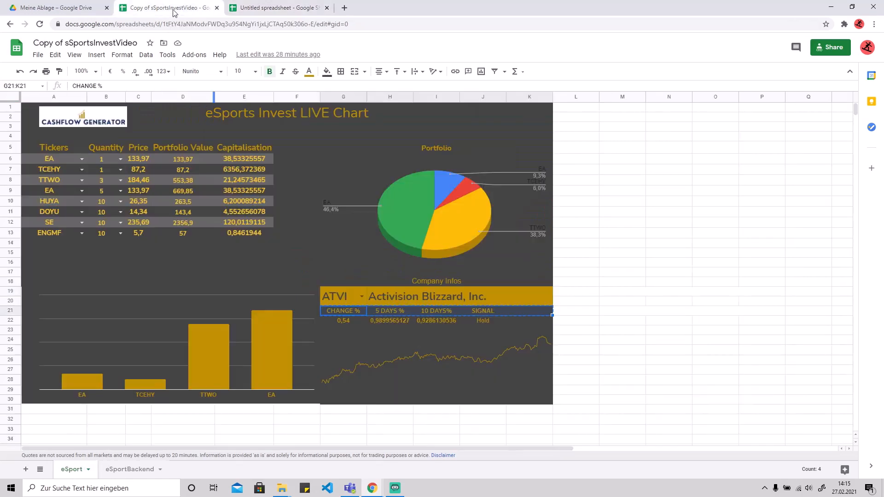
click(129, 469)
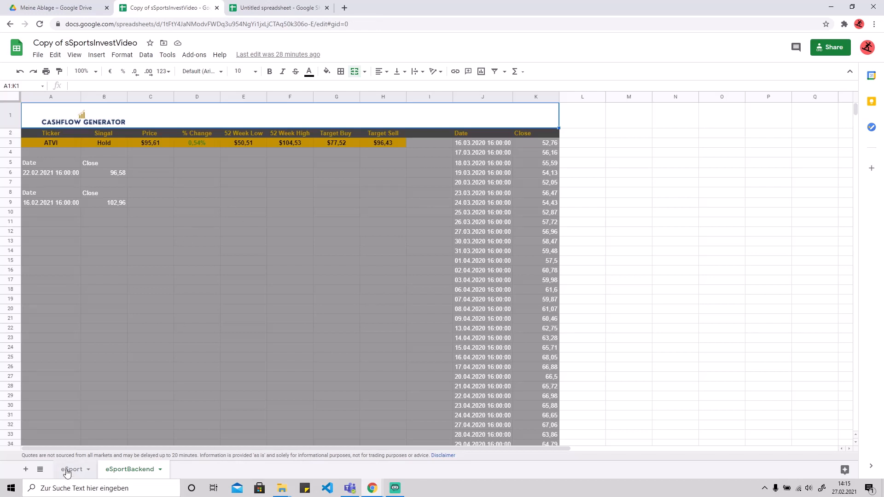
click(73, 469)
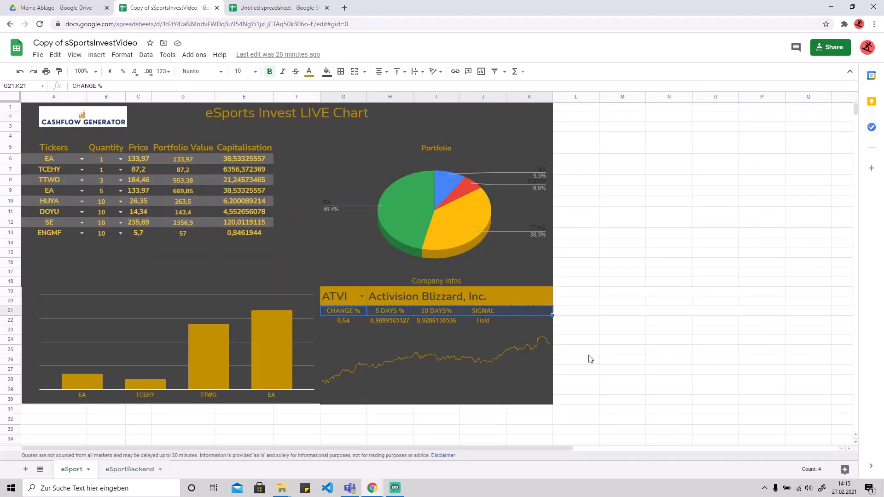
click(276, 8)
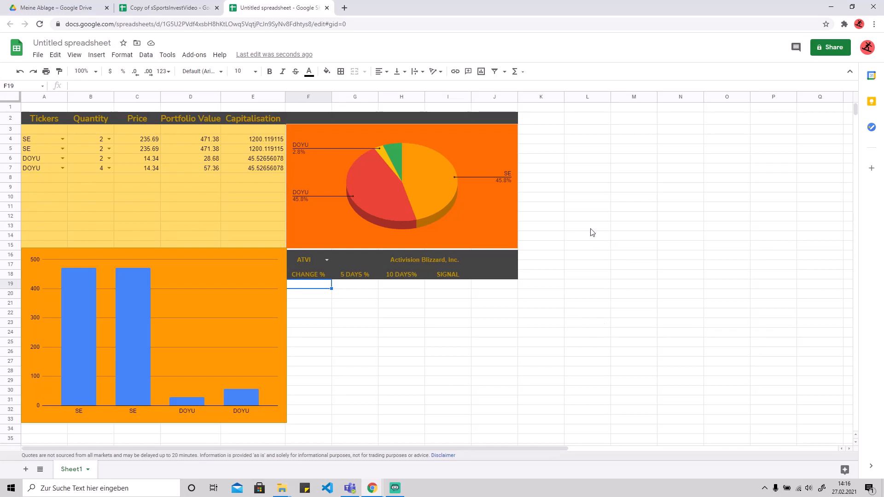
drag(553, 140, 726, 367)
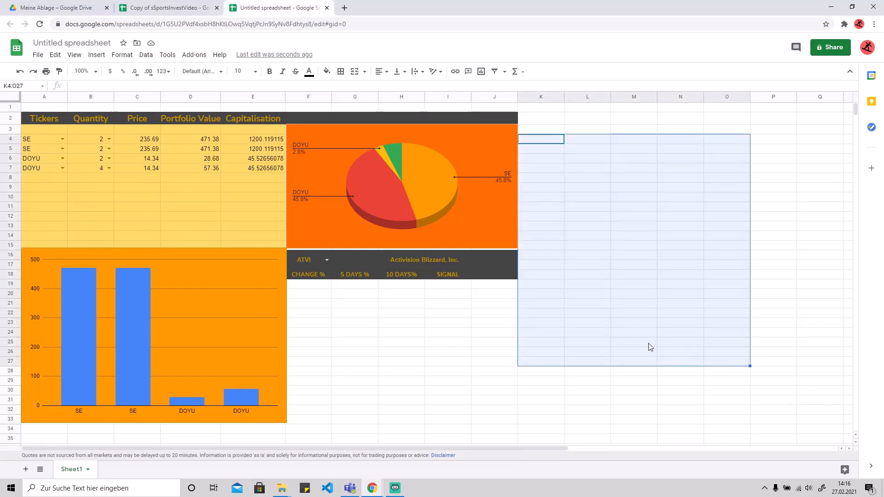
click(648, 345)
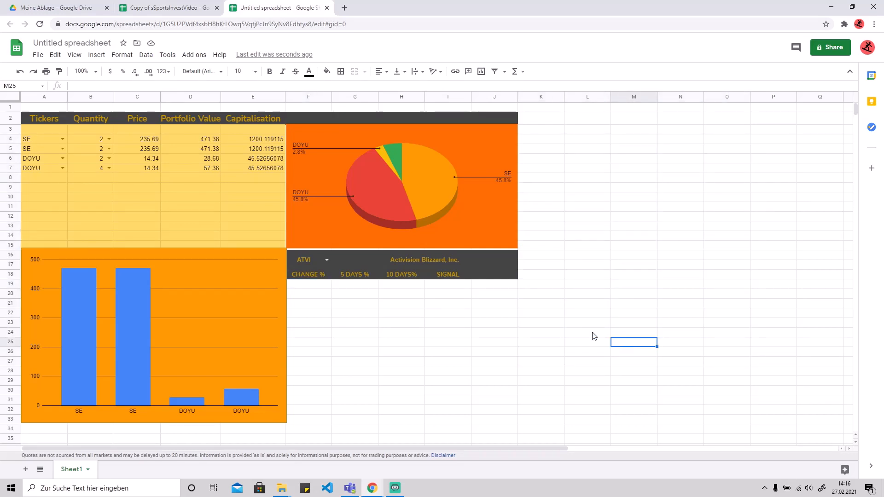
click(404, 491)
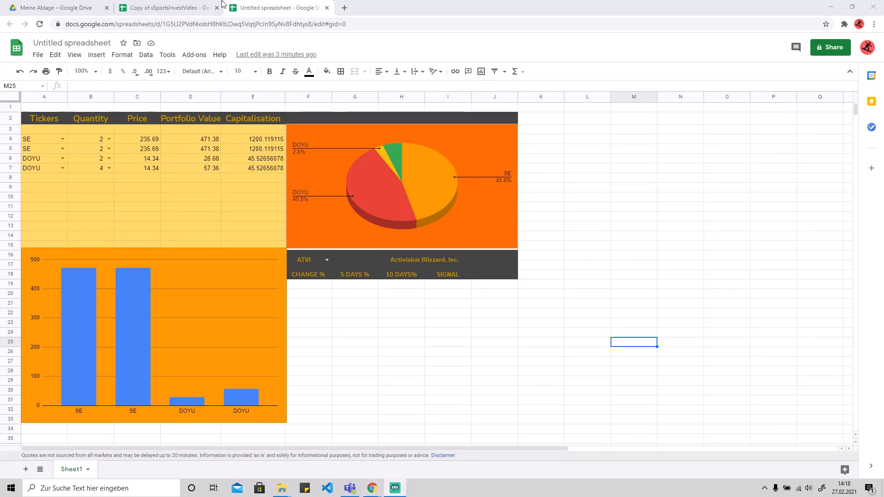
- Copy the header row A2:H2 (Ticker to Target Sell) from the reference's eSportBackend sheet into L7:S7 of the new spreadsheet
click(165, 7)
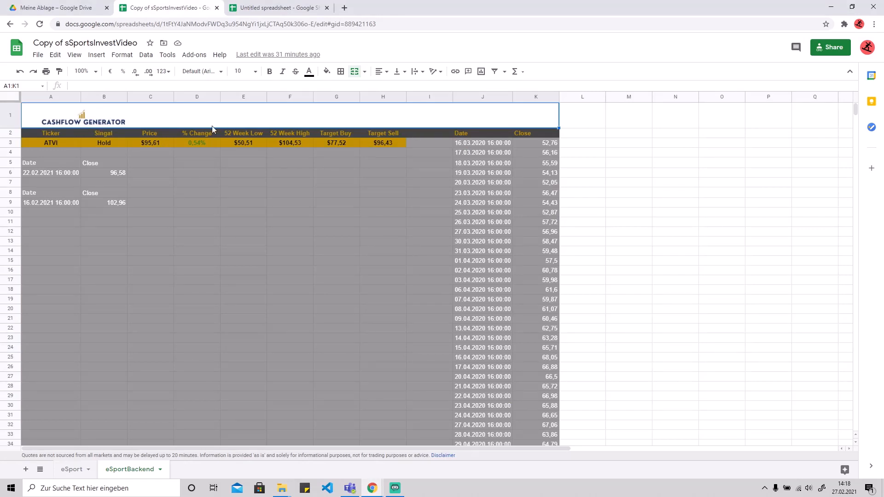
click(270, 9)
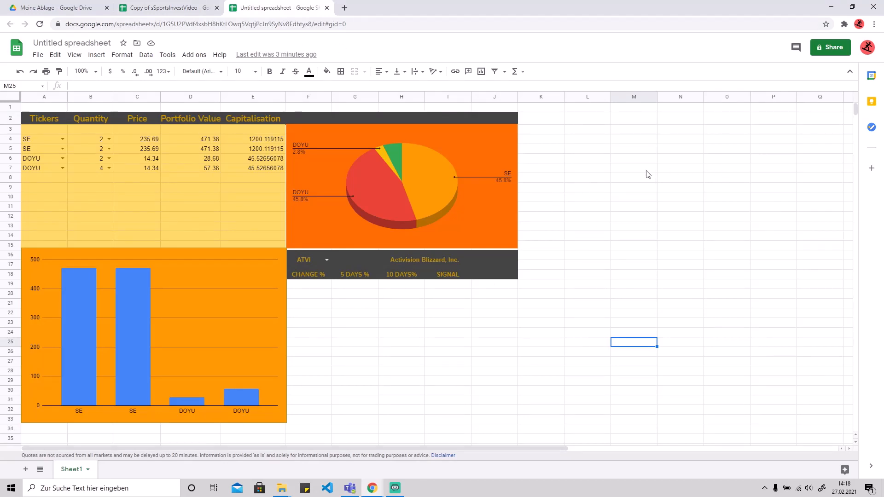
click(610, 168)
click(184, 8)
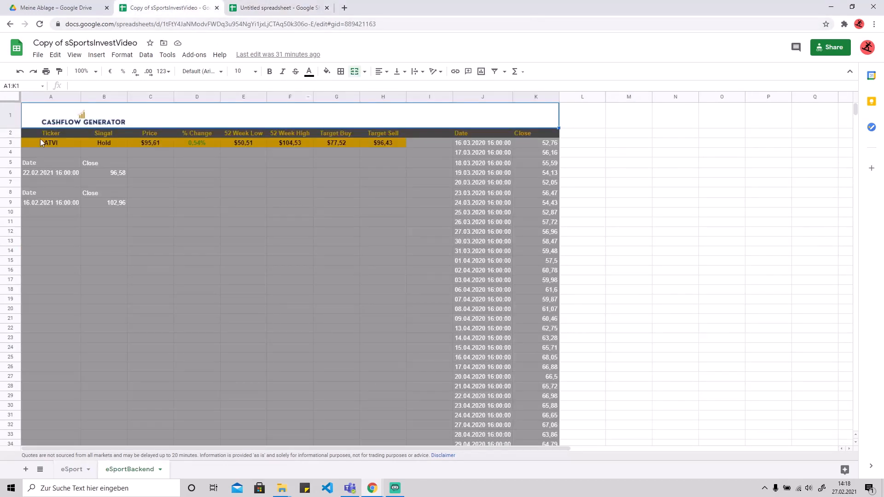
drag(43, 134, 382, 132)
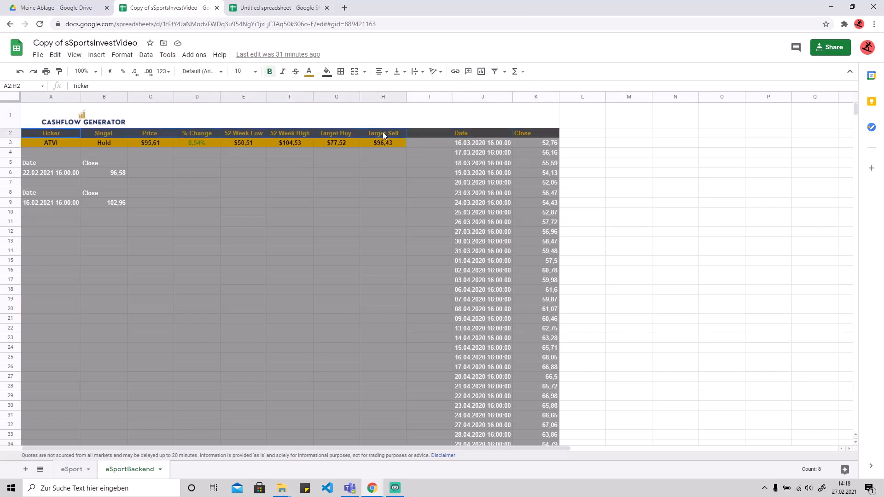
key(ctrl+c)
click(276, 7)
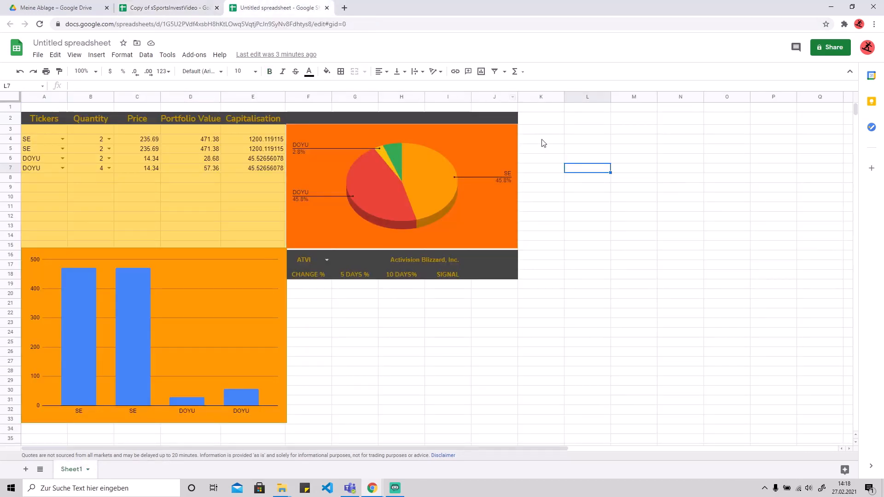
key(ctrl+v)
drag(423, 446, 503, 446)
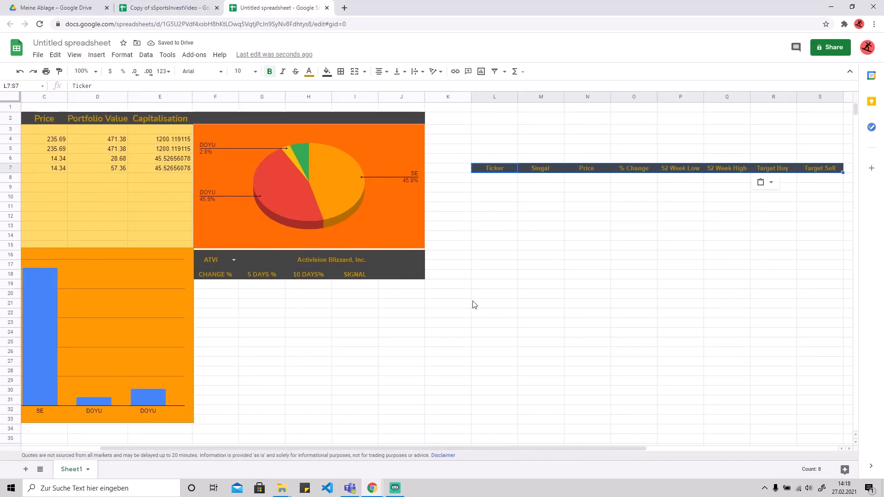
- Link the Ticker cell L8 to the ticker selector with the formula =F16
click(516, 219)
click(506, 182)
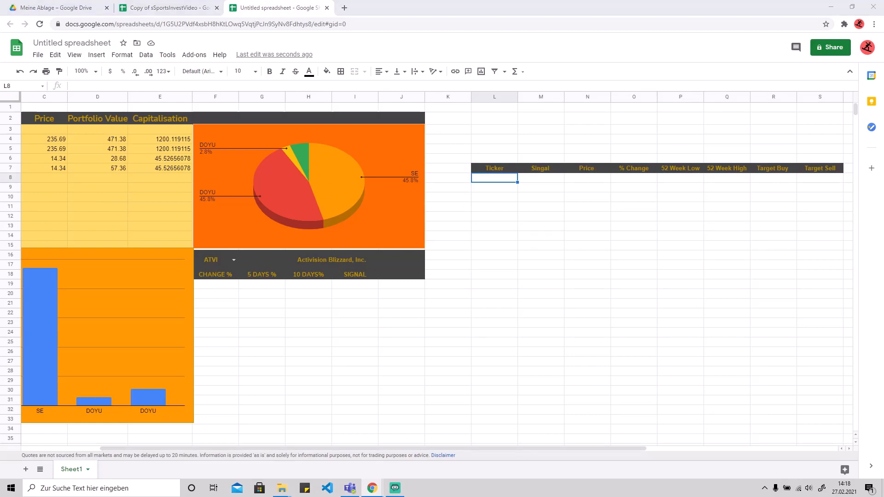
click(500, 184)
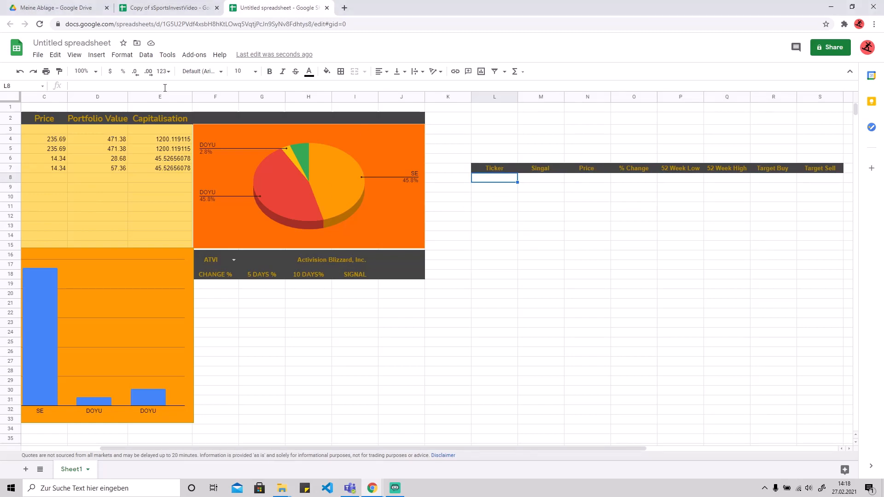
click(99, 86)
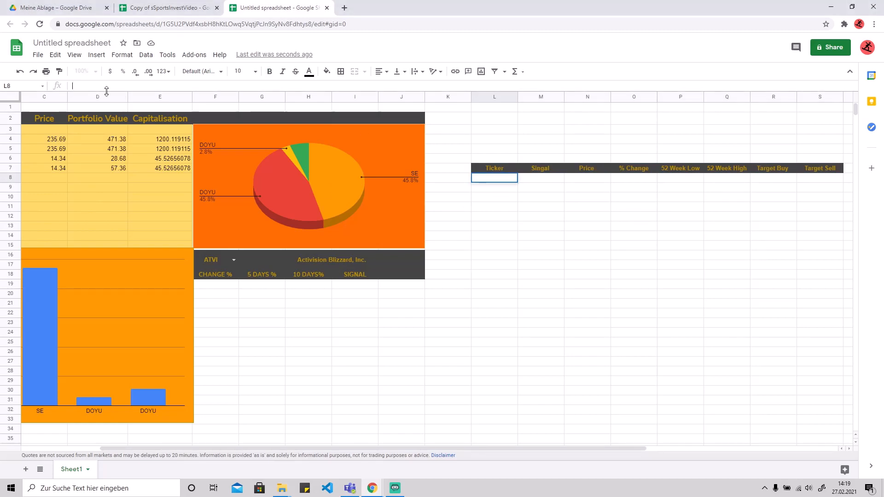
text(=)
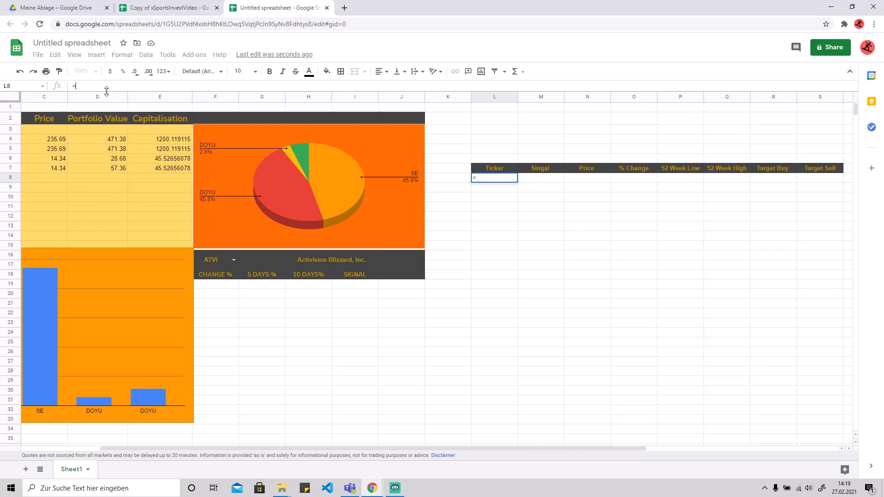
click(205, 261)
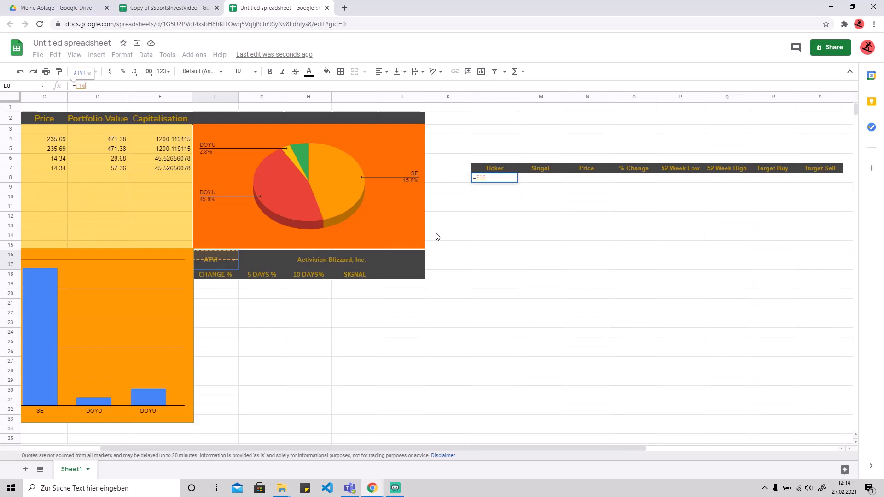
key(Return)
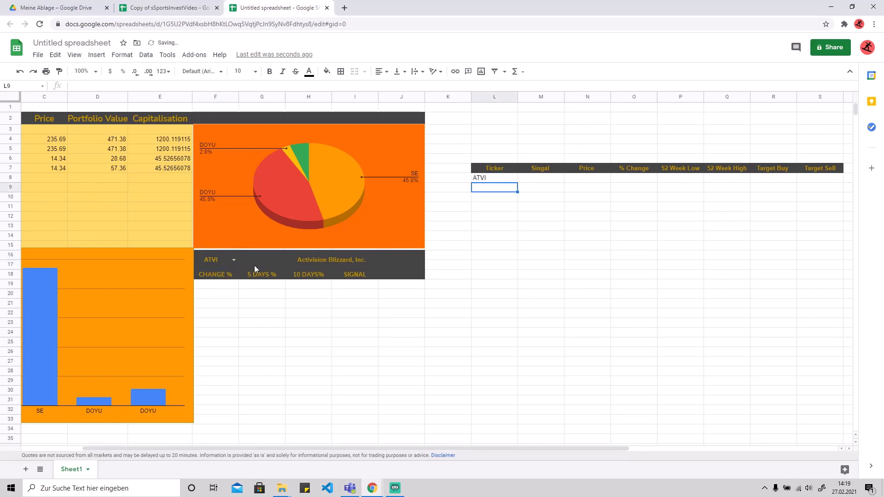
- Test the linked ticker cell by switching the F16 selector to EA, TTWO and back to ATVI
click(234, 259)
click(221, 286)
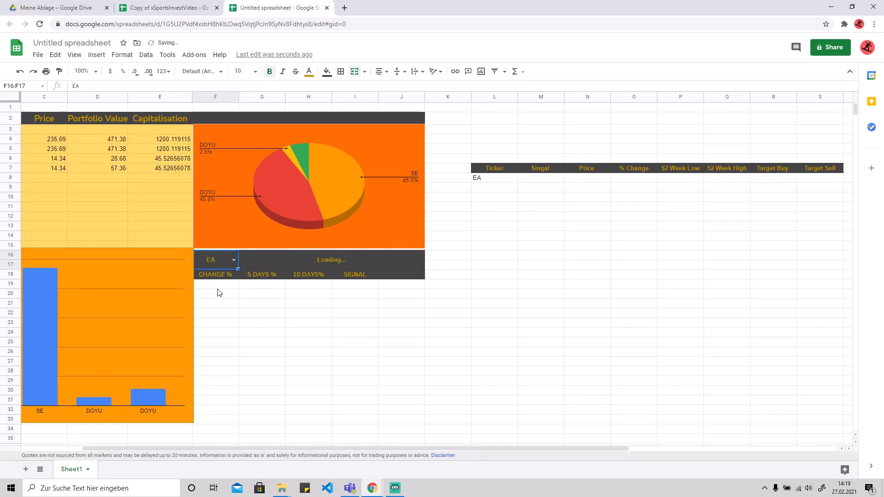
click(233, 260)
click(207, 311)
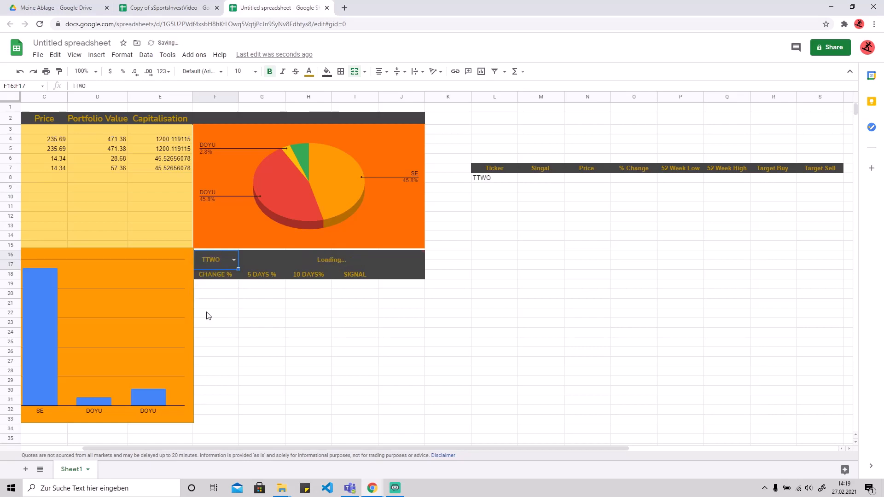
click(234, 260)
click(211, 281)
- Correct the misspelled header in M7 to Signal
click(537, 186)
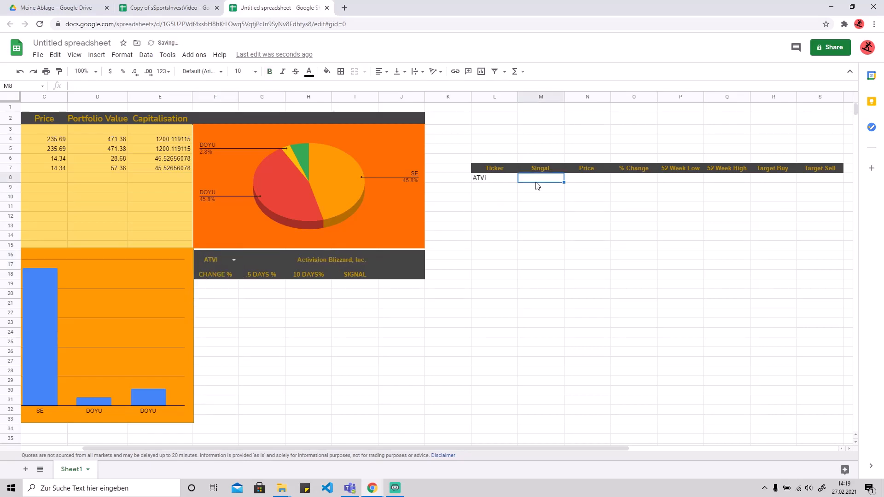
click(544, 170)
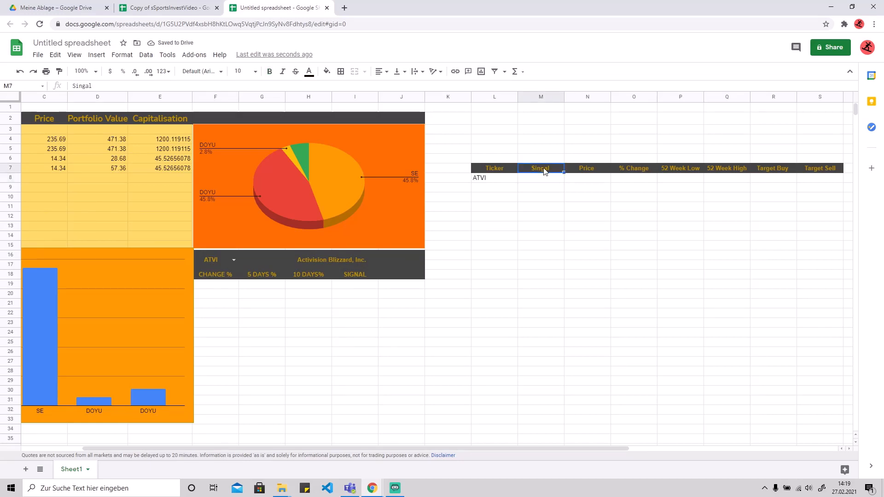
text(Signal)
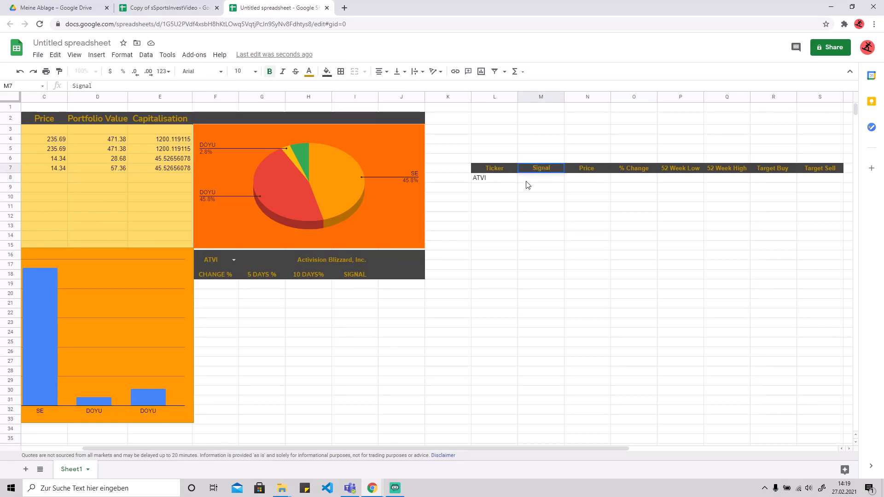
key(Return)
- Correct header B2 on the eSportBackend sheet of Copy of sSportsInvestVideo to Signal, and return to cell M8 of the new spreadsheet
click(168, 8)
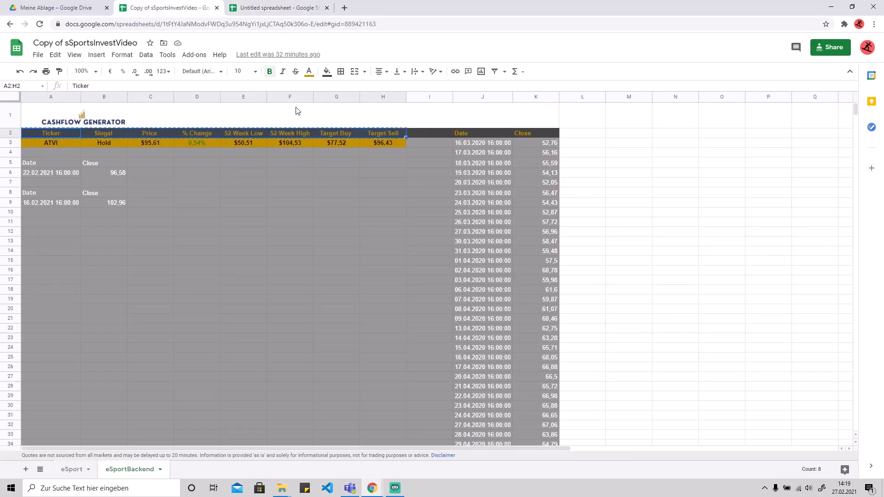
click(244, 182)
click(103, 133)
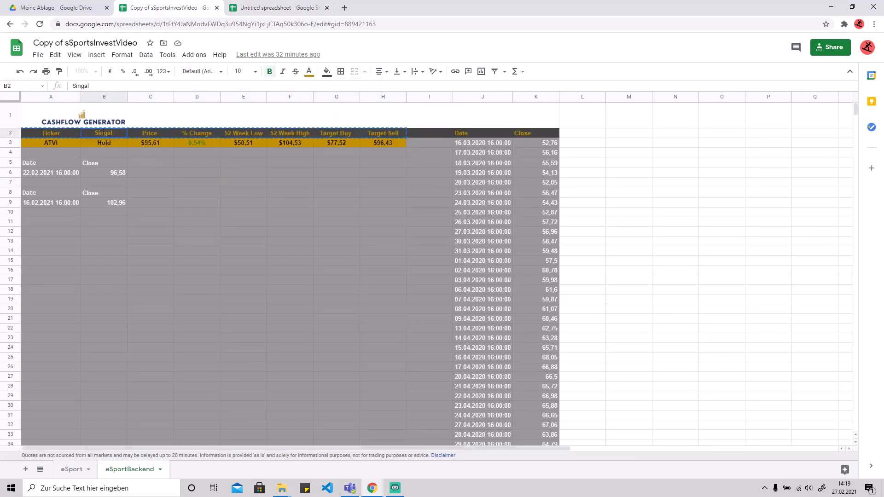
text(Signal)
click(255, 4)
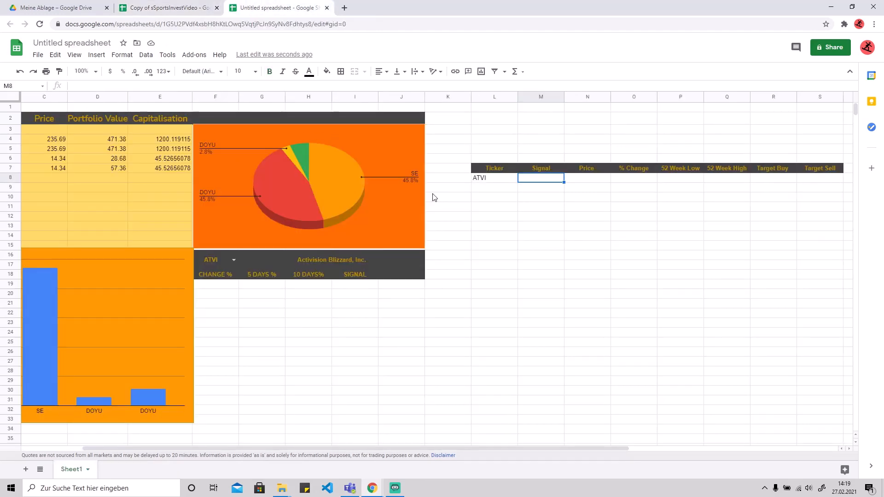
click(500, 197)
click(533, 180)
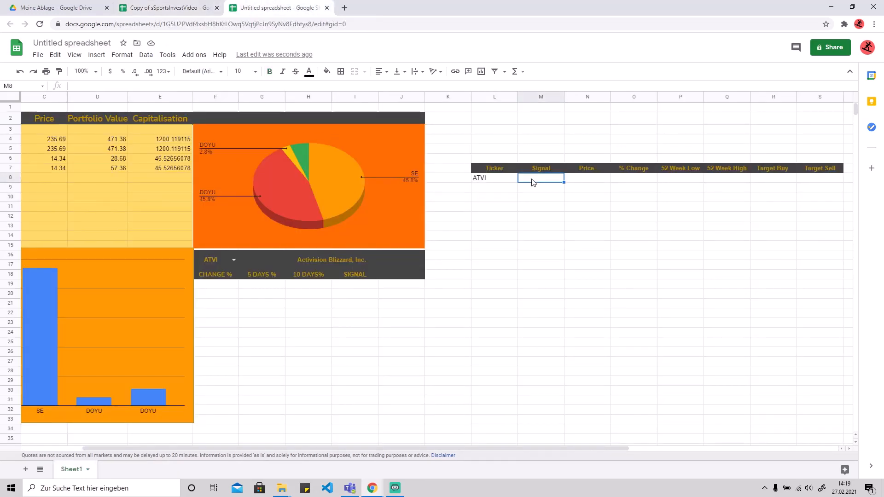
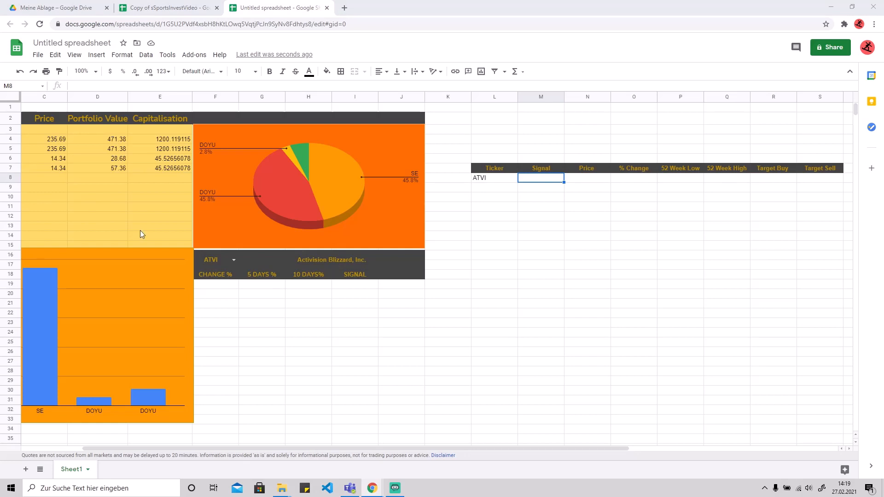
click(538, 183)
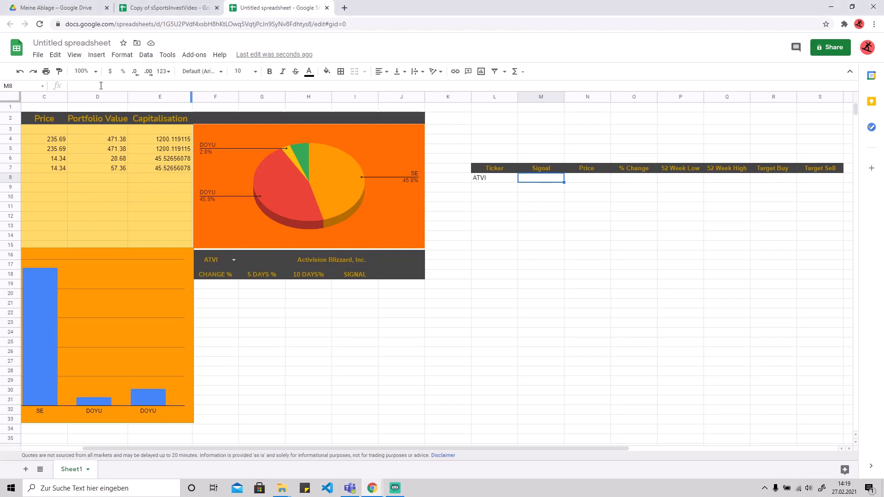
key(Return)
click(399, 490)
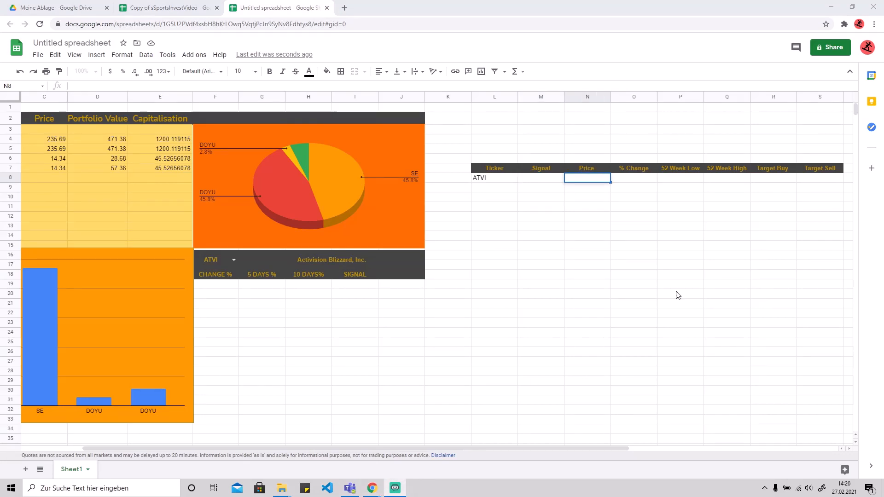
- Enter =GOOGLEFINANCE(L8;"Price") in cell N8 to fetch the ticker's price
double_click(594, 177)
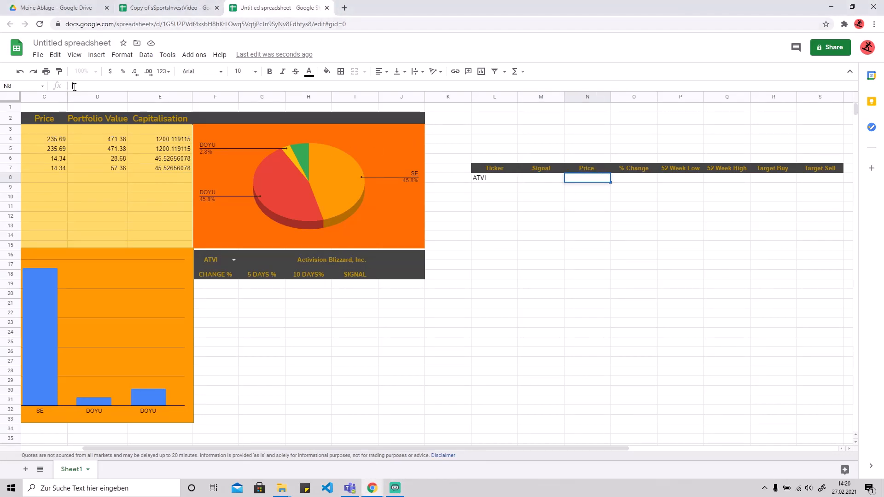
text(=goog)
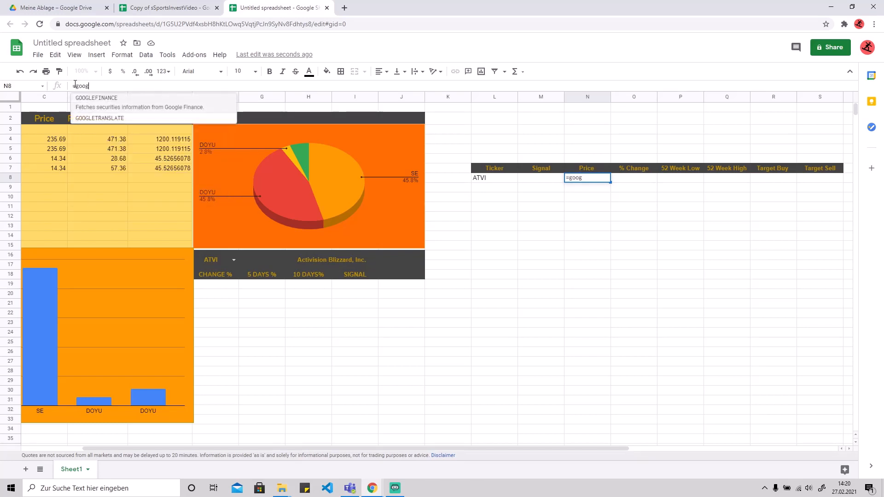
key(Tab)
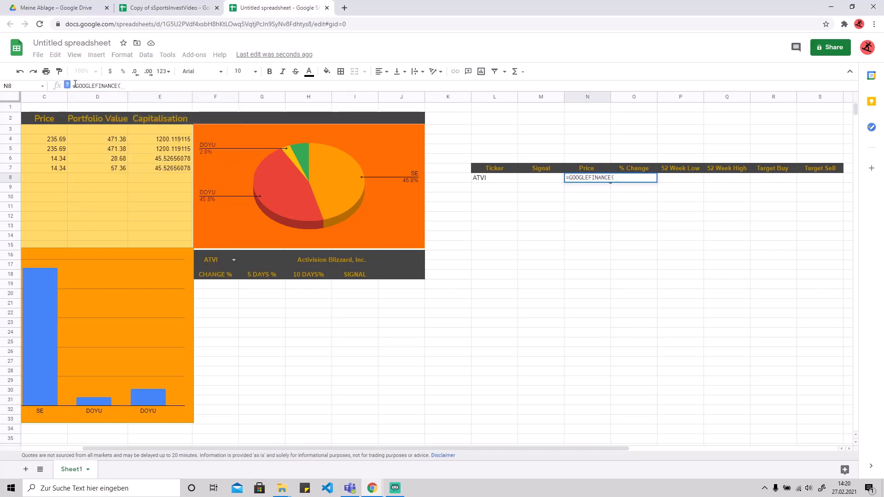
click(494, 178)
text(;)
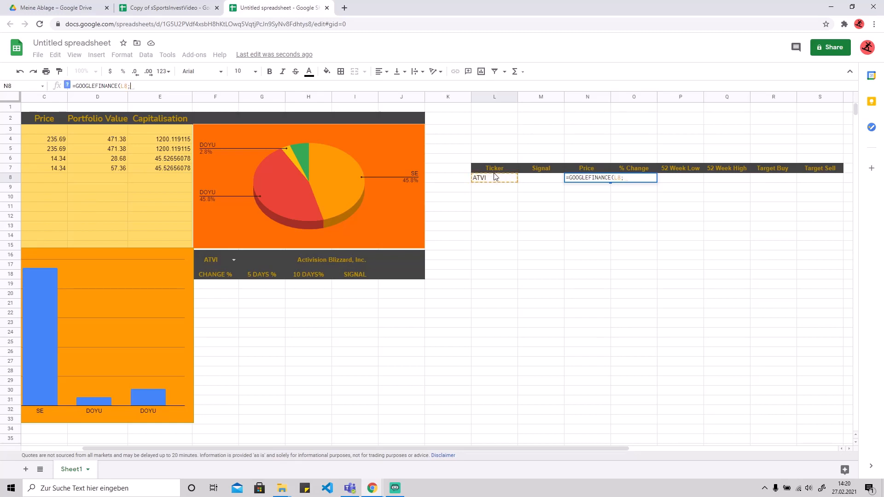
text("")
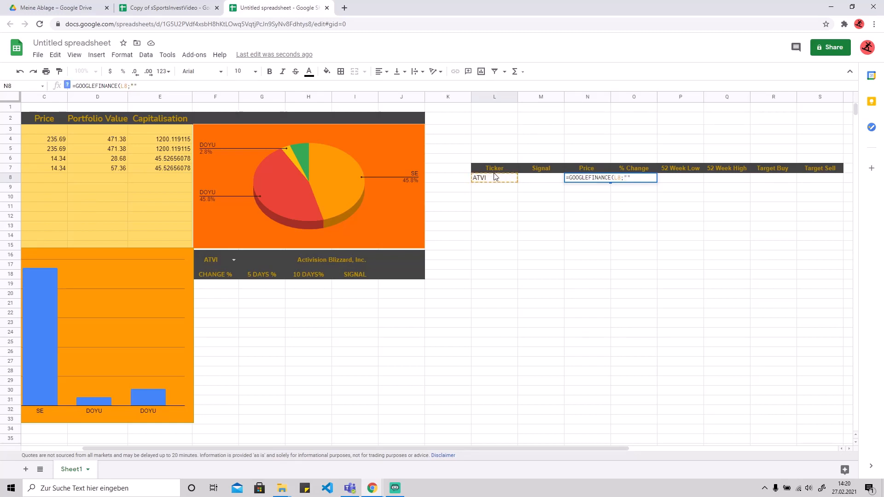
text(Price)
text())
key(Return)
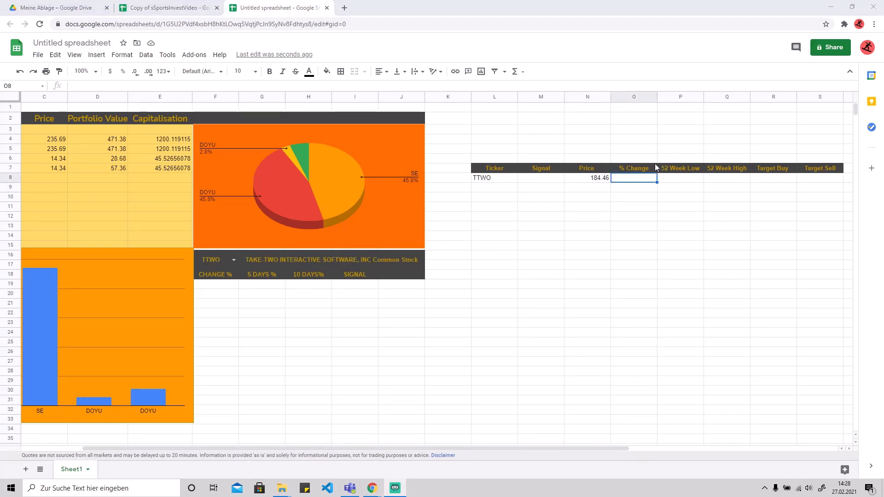
- Enter =GOOGLEFINANCE(L8;"changepct")/100 in cell O8 under % Change
click(209, 88)
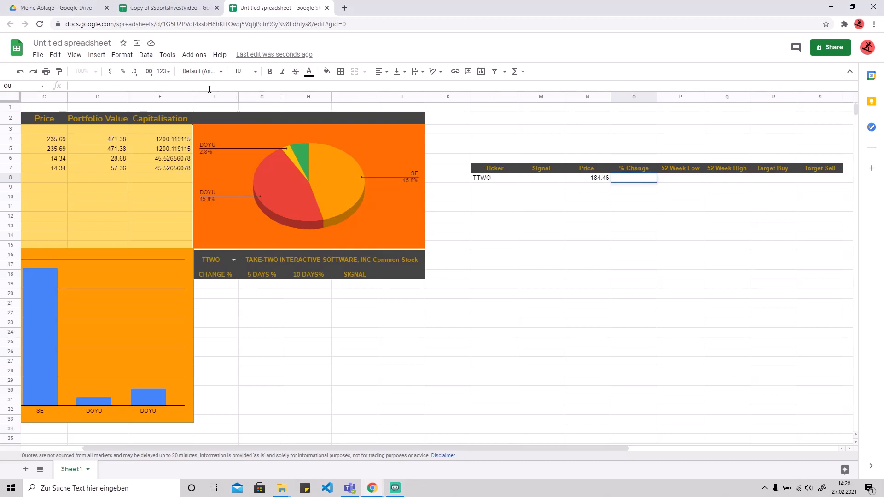
text(=goo)
key(Tab)
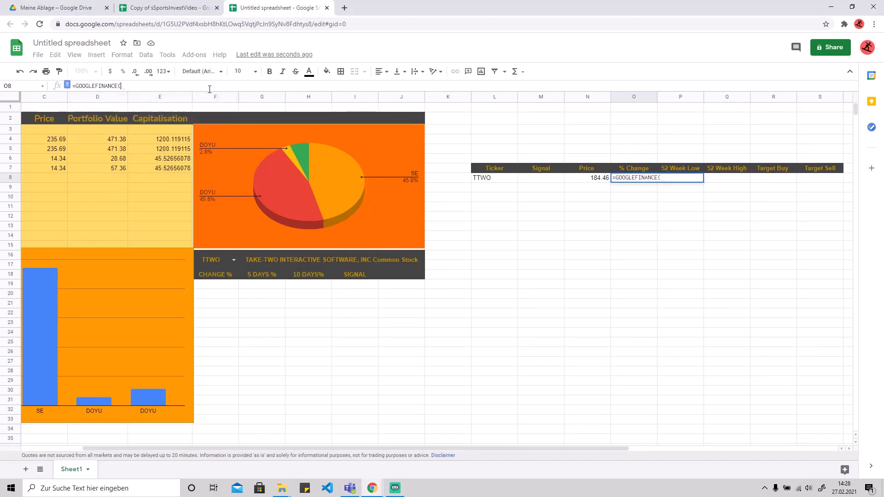
click(495, 179)
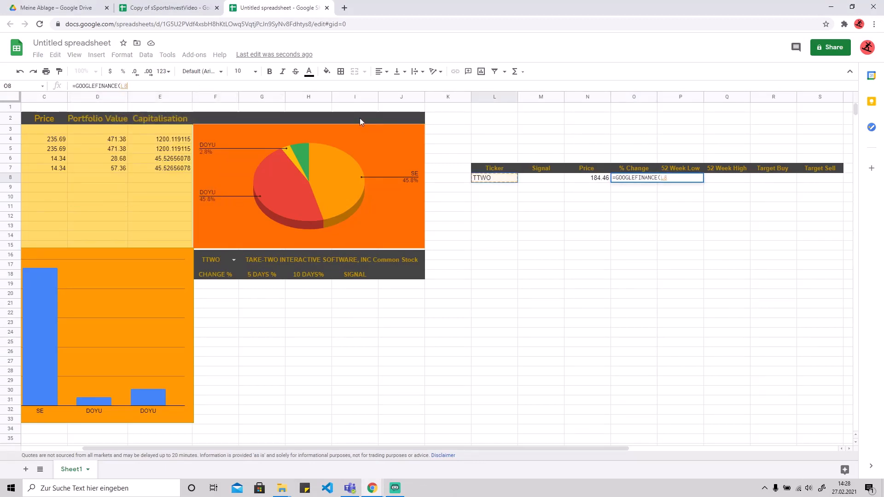
text(;"c""c)
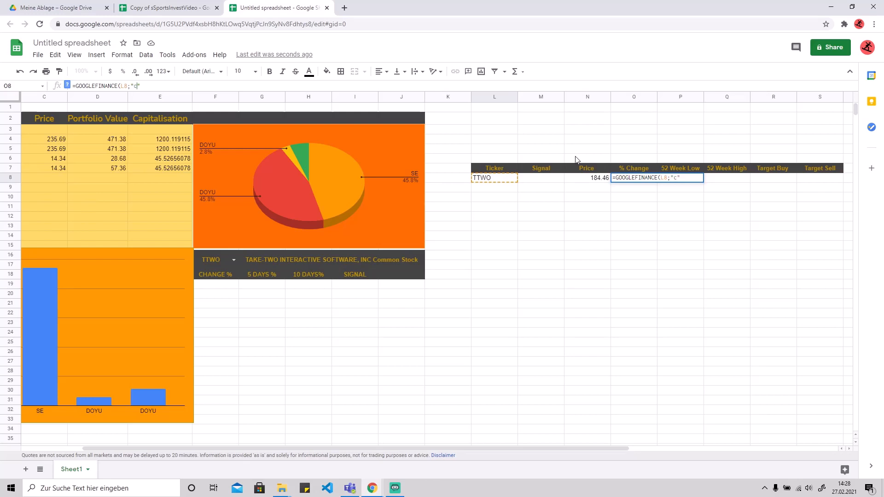
text(hangepct)
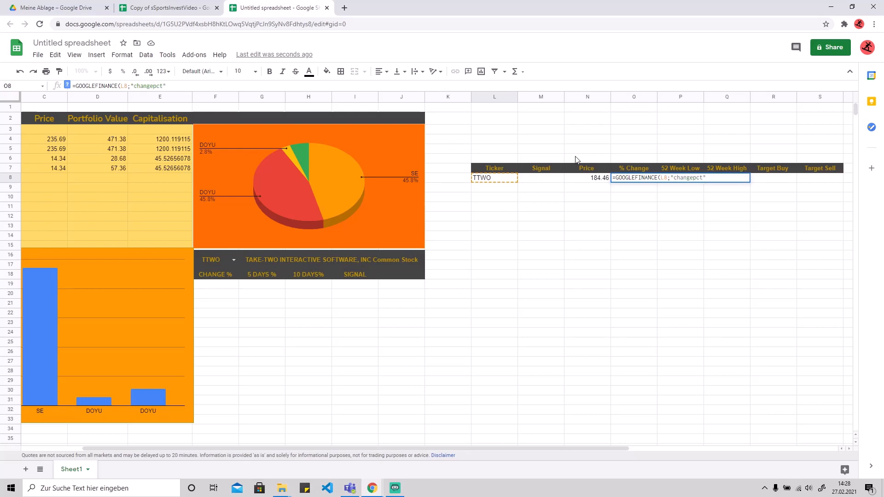
text()/100)
key(Return)
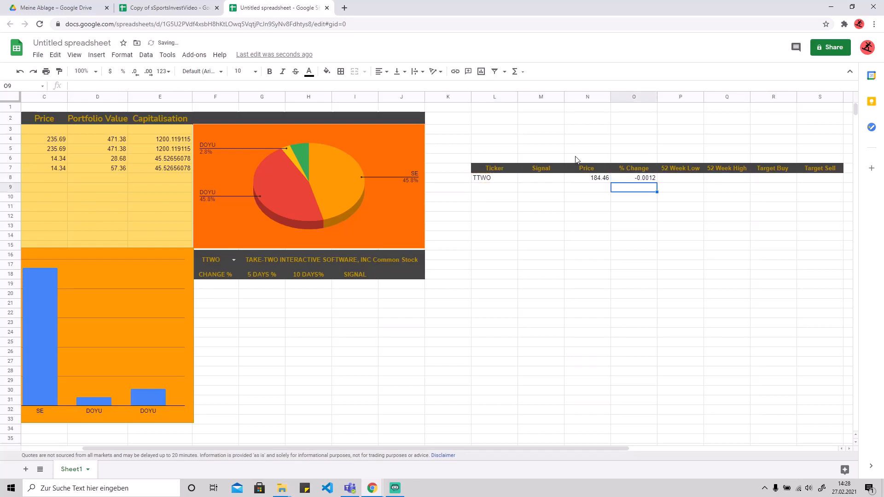
click(632, 177)
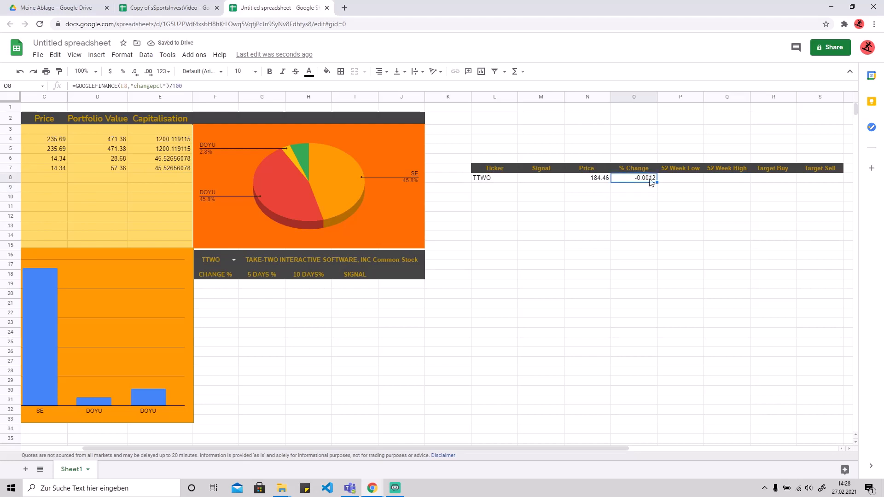
- Enter =GOOGLEFINANCE(L8;"low52") in cell P8 under 52 Week Low
click(682, 180)
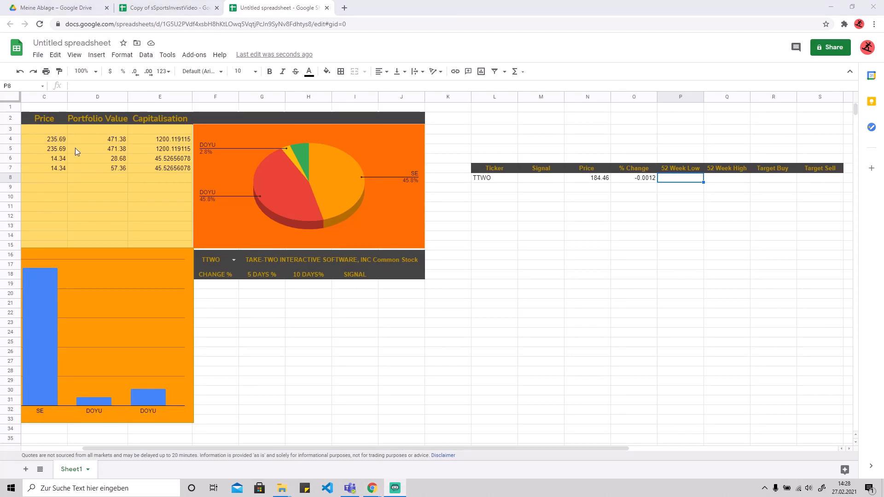
click(103, 84)
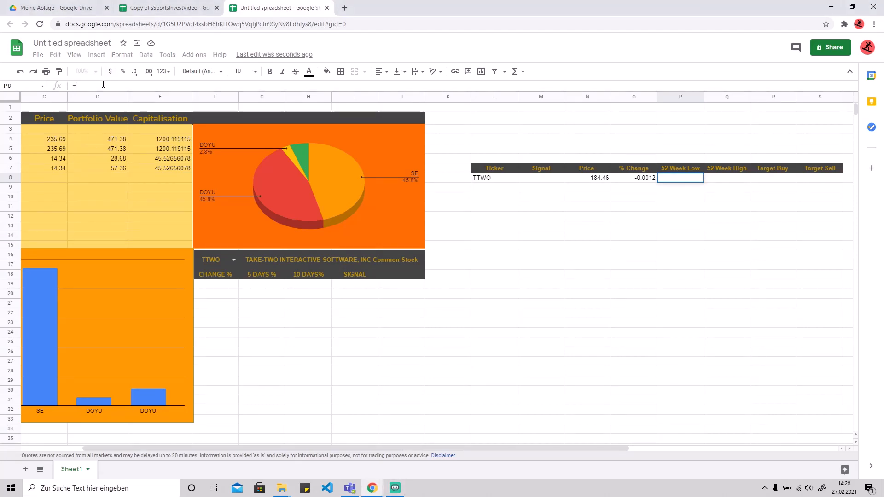
text(=googl)
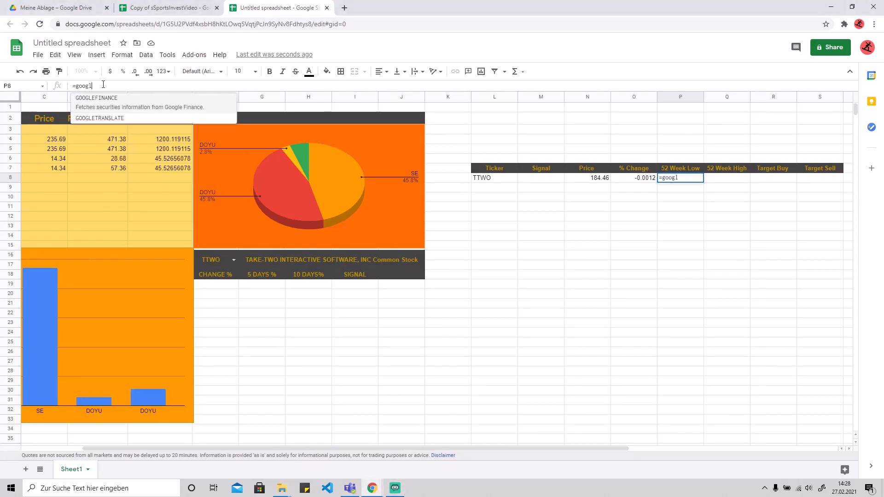
key(Tab)
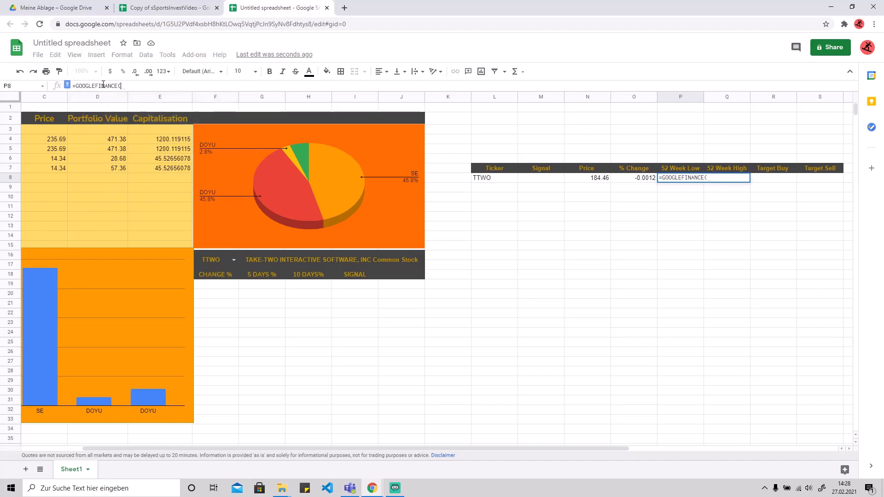
click(489, 177)
text(;")
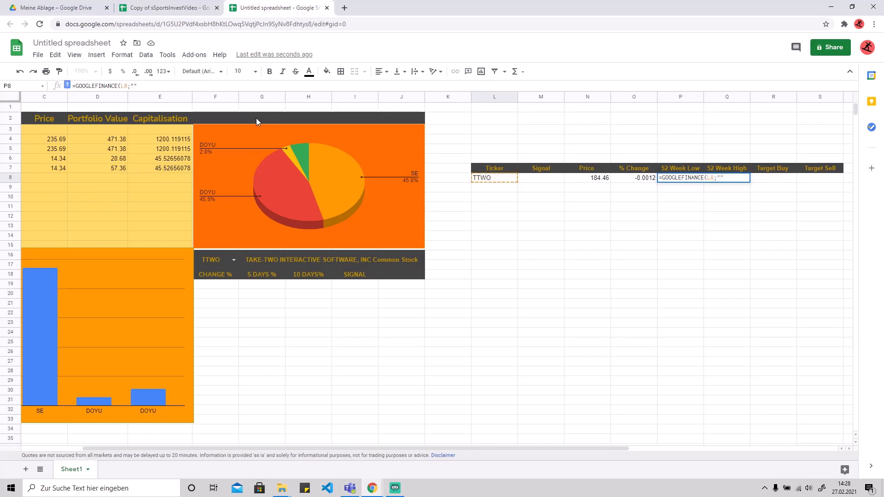
text(low52)
text())
key(Return)
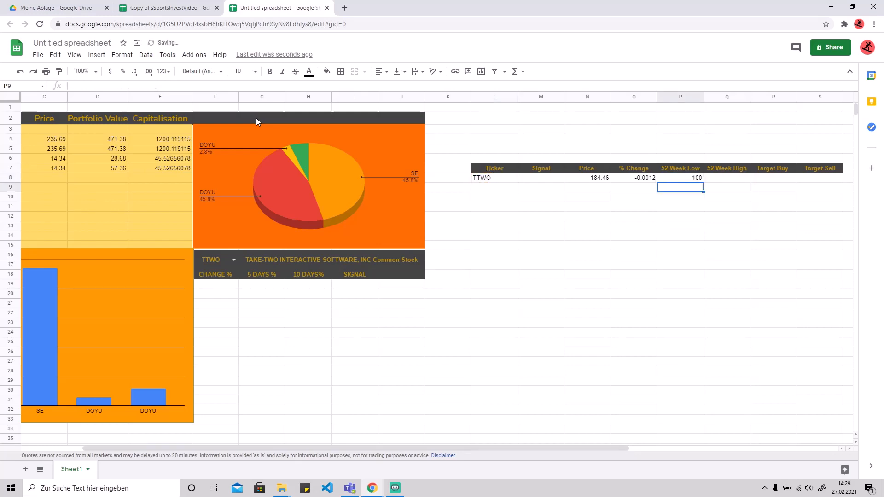
- Begin a formula in cell Q8 under 52 Week High with an equals sign
click(726, 178)
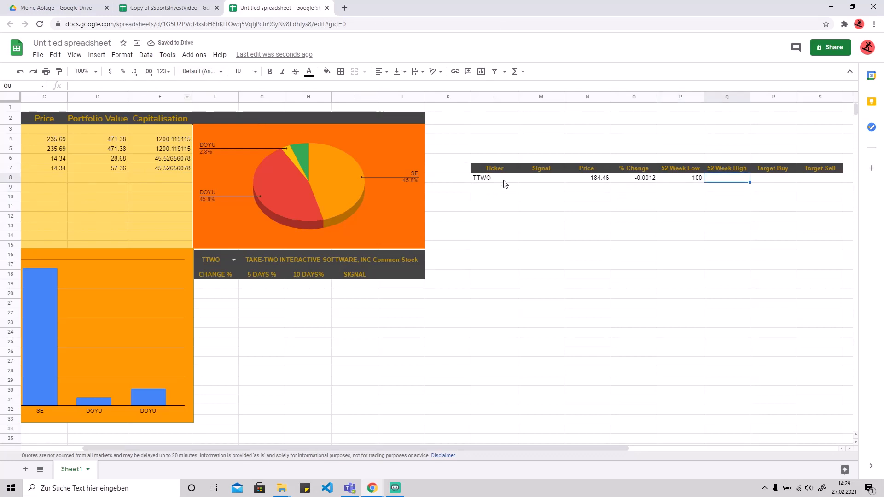
click(91, 86)
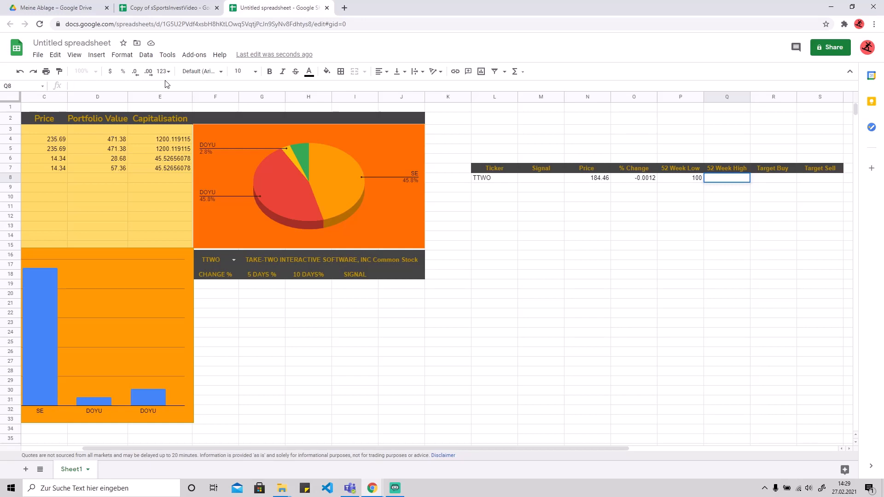
text(=)
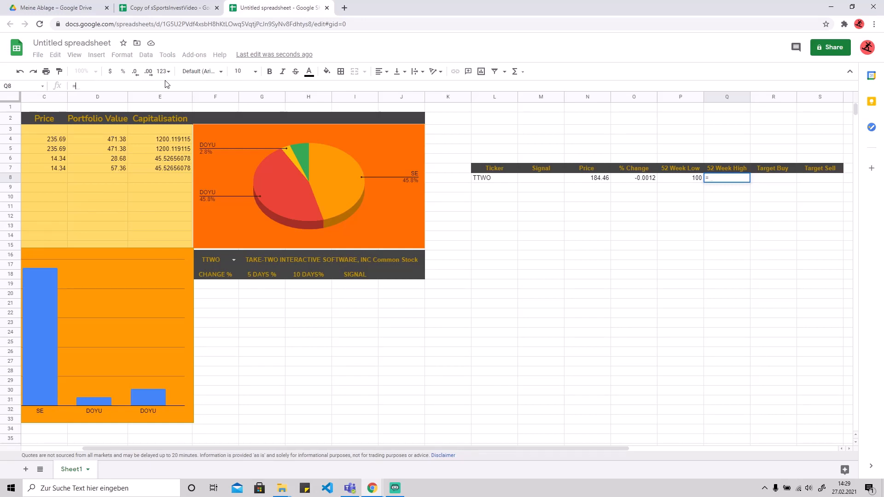
click(494, 178)
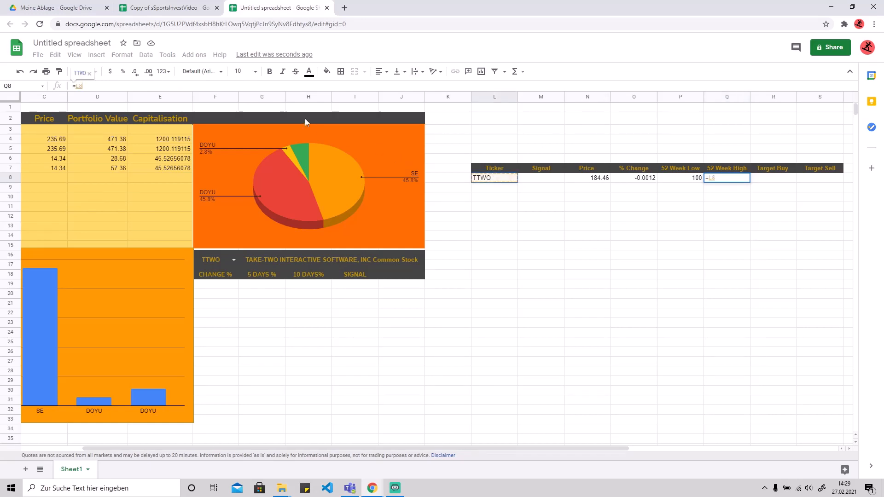
text(;"")
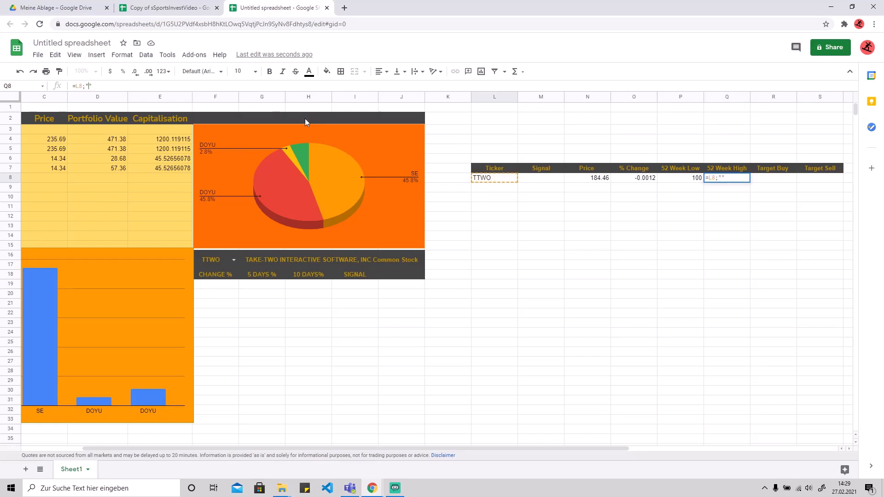
text(high52)
key(BackSpace)
key(BackSpace)
key(BackSpace)
key(BackSpace)
key(BackSpace)
key(BackSpace)
key(BackSpace)
key(BackSpace)
key(BackSpace)
key(BackSpace)
- Complete the 52 Week High formula in Q8 as =GOOGLEFINANCE(L8"high52")
text(g)
text(ooog)
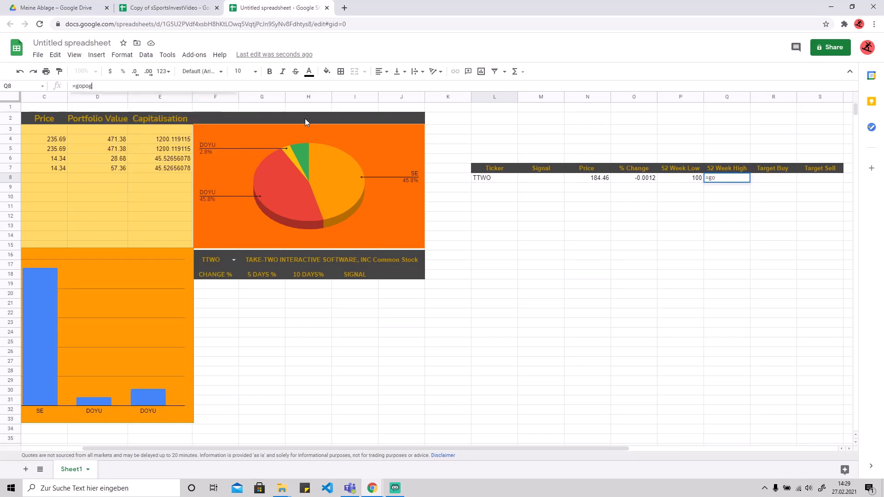
key(BackSpace)
key(BackSpace)
key(Tab)
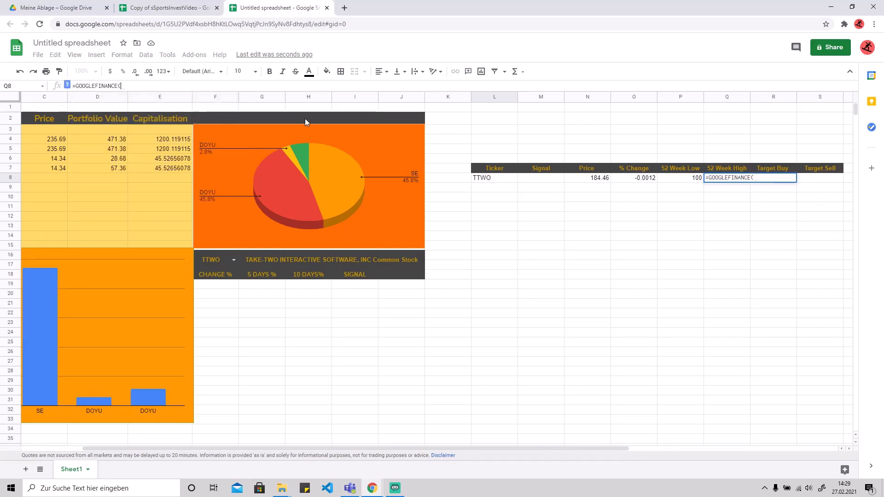
click(499, 178)
text(M")
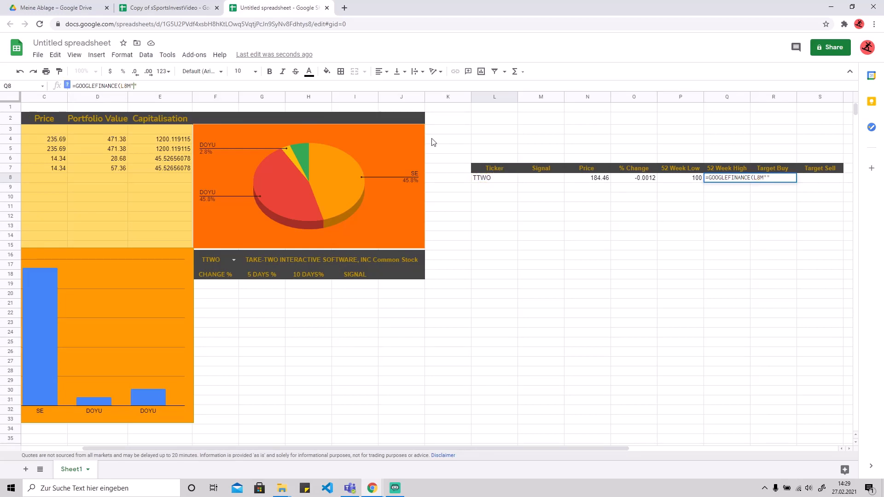
text(high52"))
click(131, 86)
key(BackSpace)
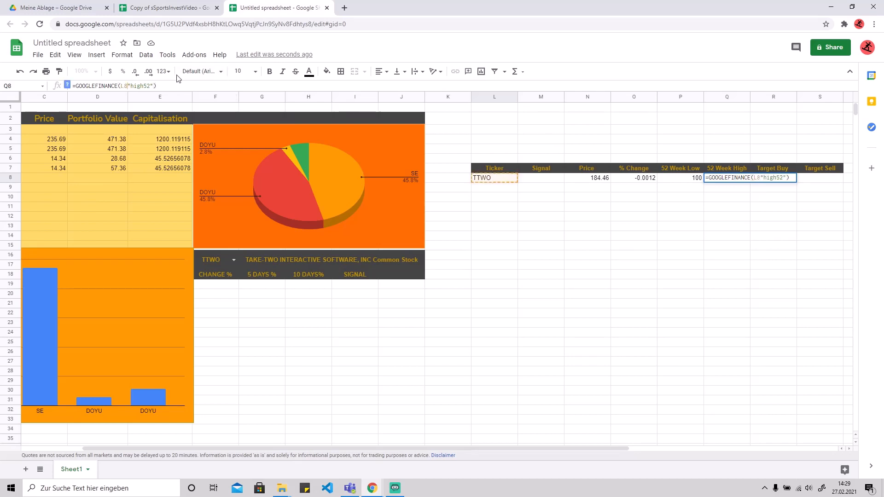
key(Return)
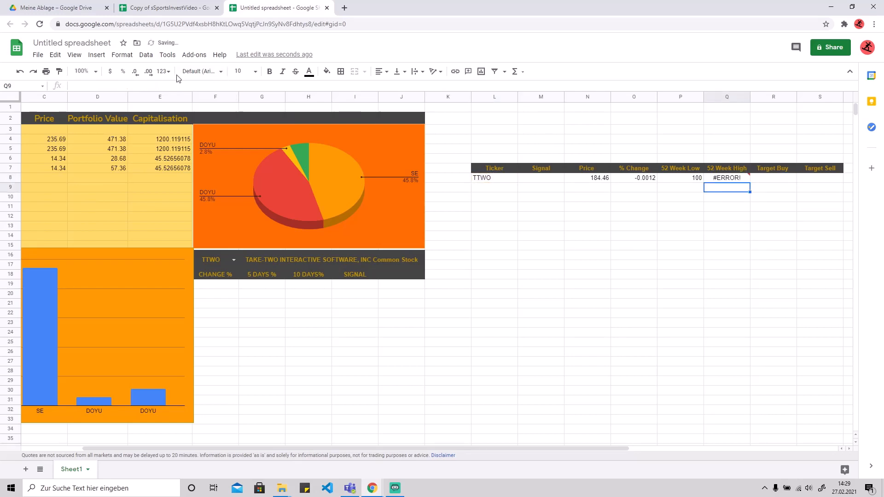
- Insert a semicolon between the arguments in Q8 so the formula reads =GOOGLEFINANCE(L8;"high52")
click(732, 178)
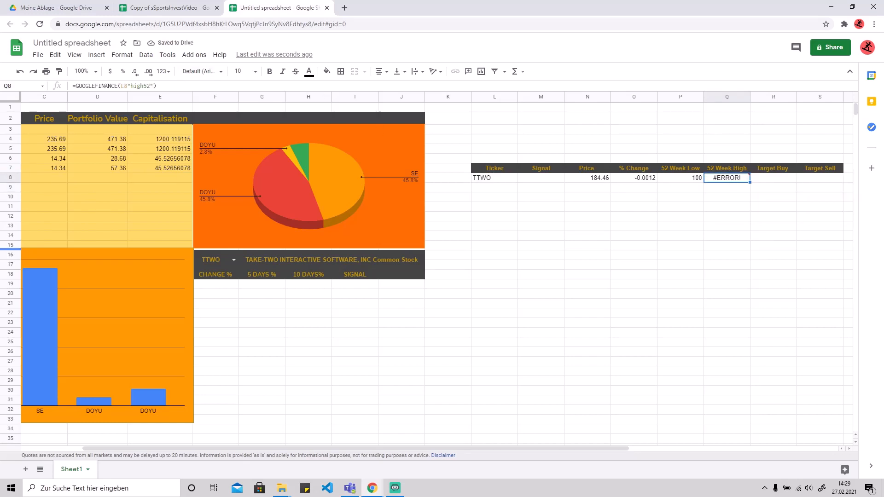
click(128, 87)
text(;)
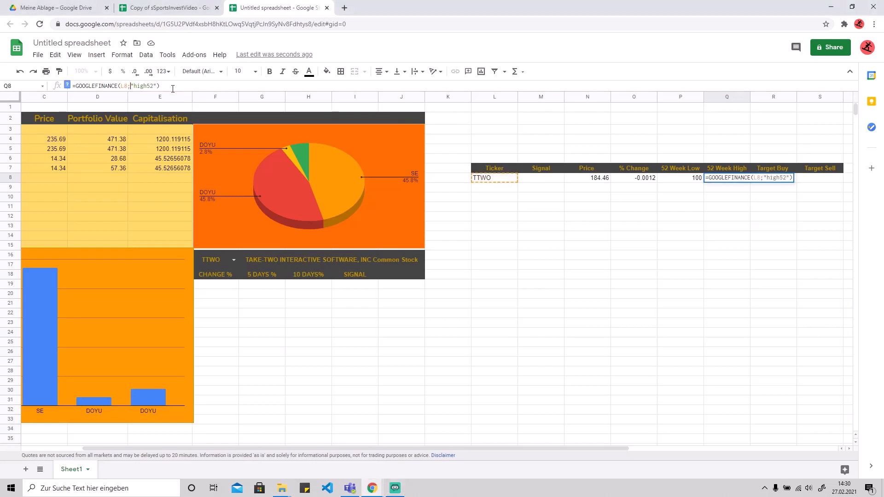
key(Return)
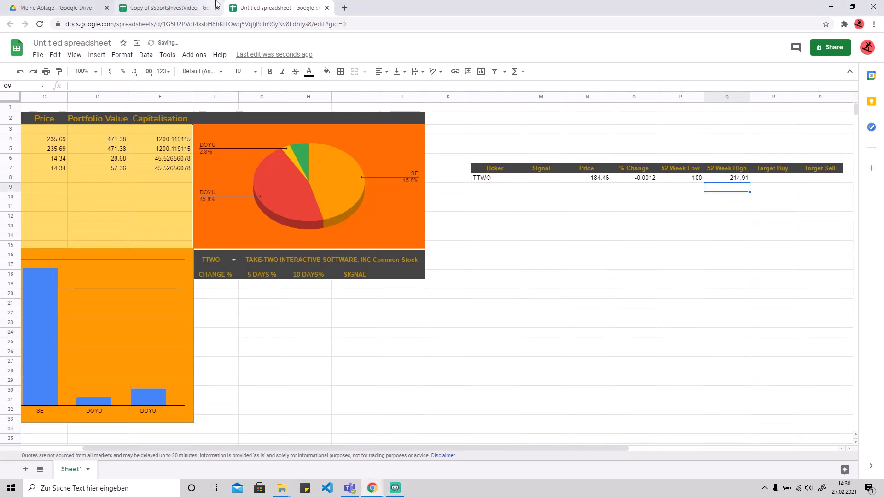
- Enter the formula =(((Q8-P8)*0.5)+P8) in cell R8 under Target Buy
click(762, 179)
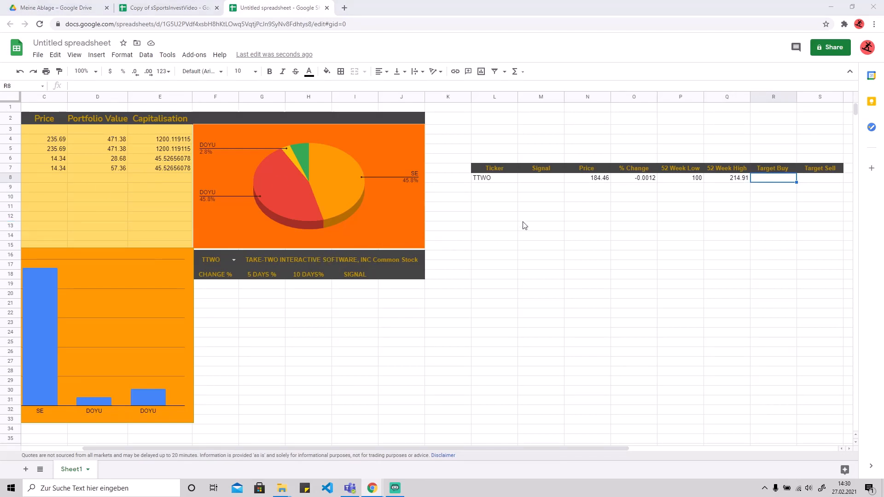
click(768, 182)
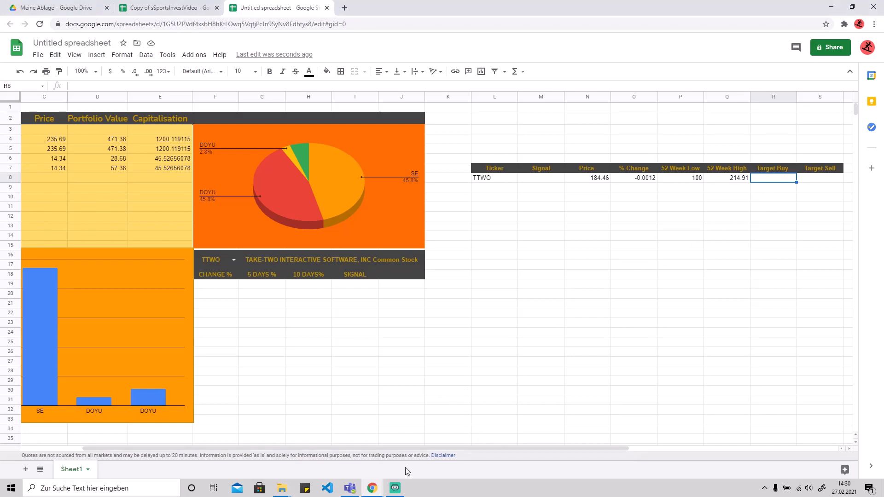
click(399, 489)
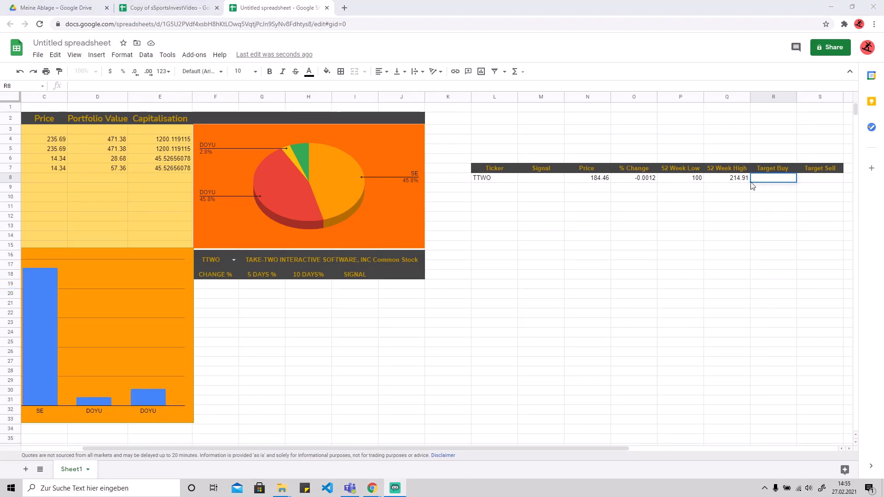
double_click(776, 180)
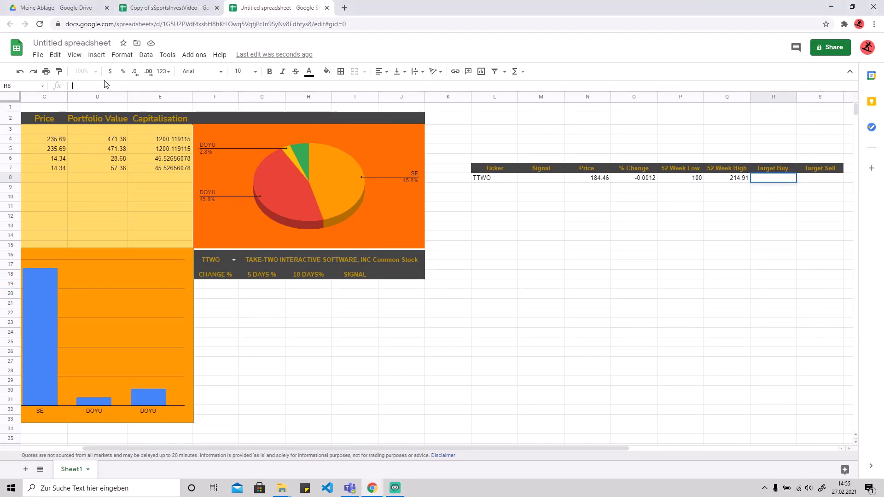
text(=((()
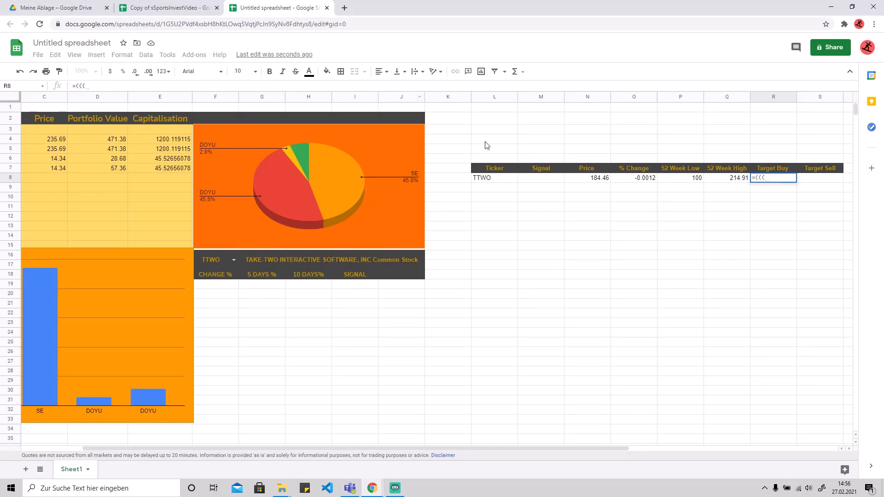
click(723, 182)
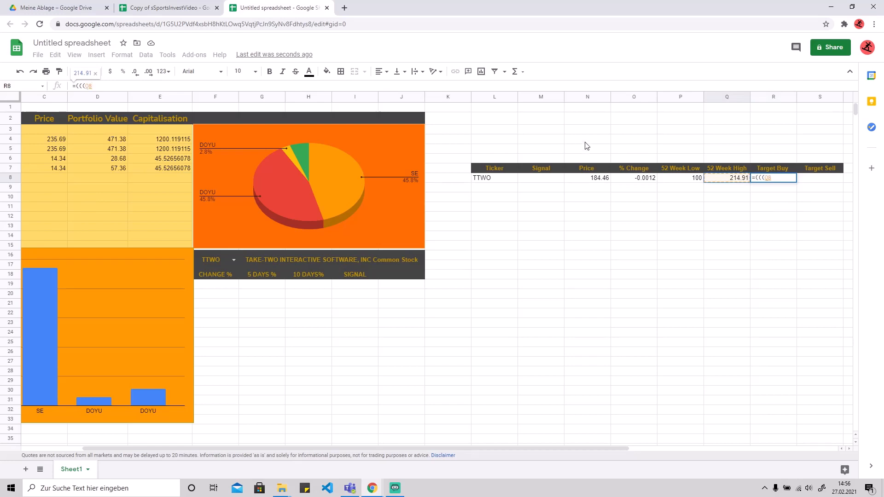
text(-)
click(691, 182)
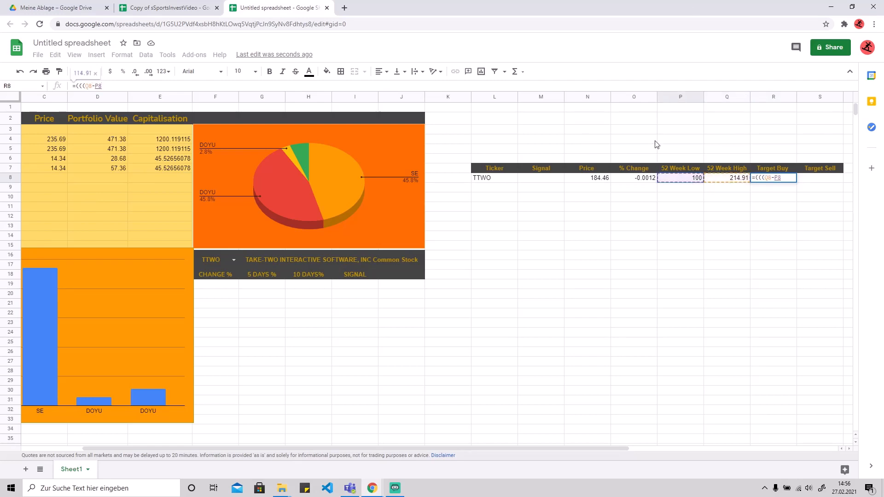
text()*0)
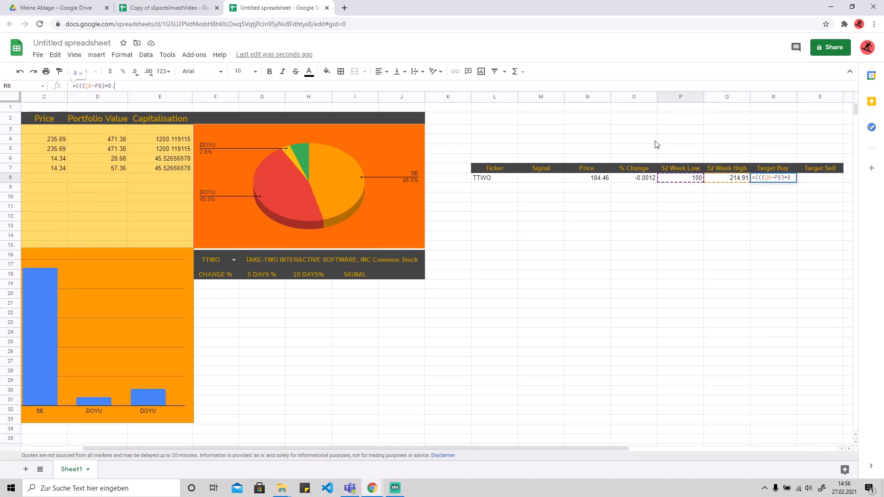
text(.5)
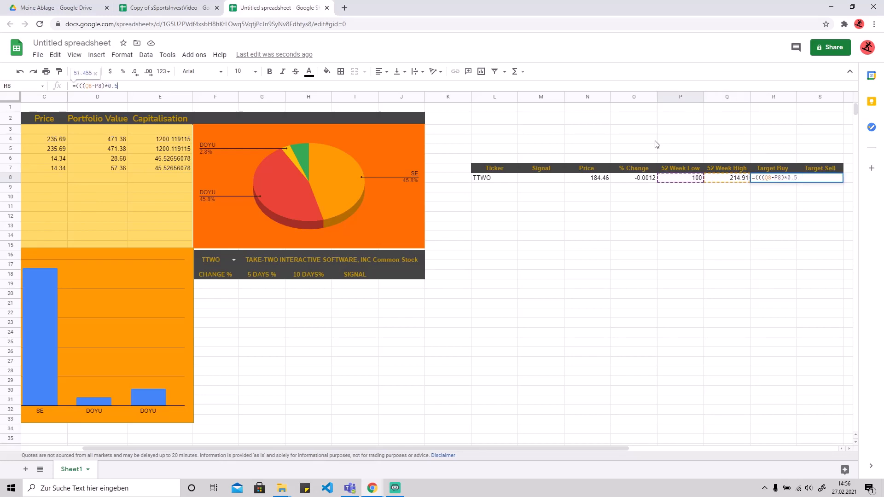
text()+)
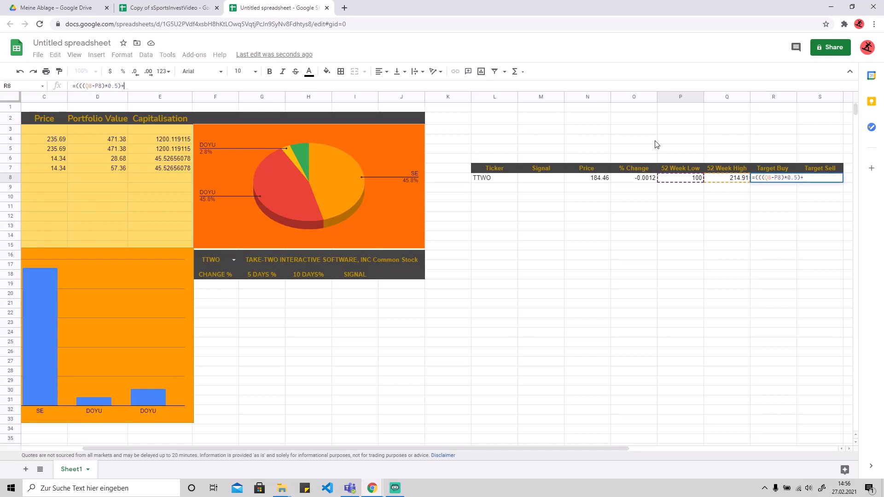
click(681, 178)
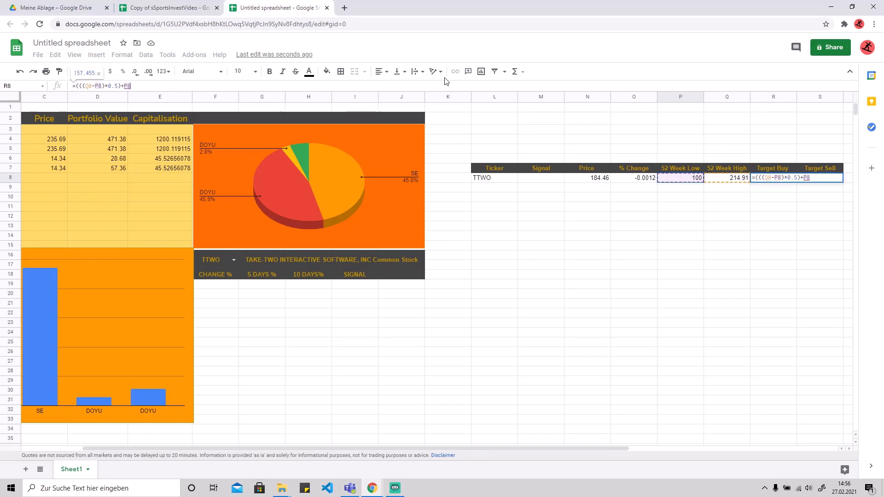
text())
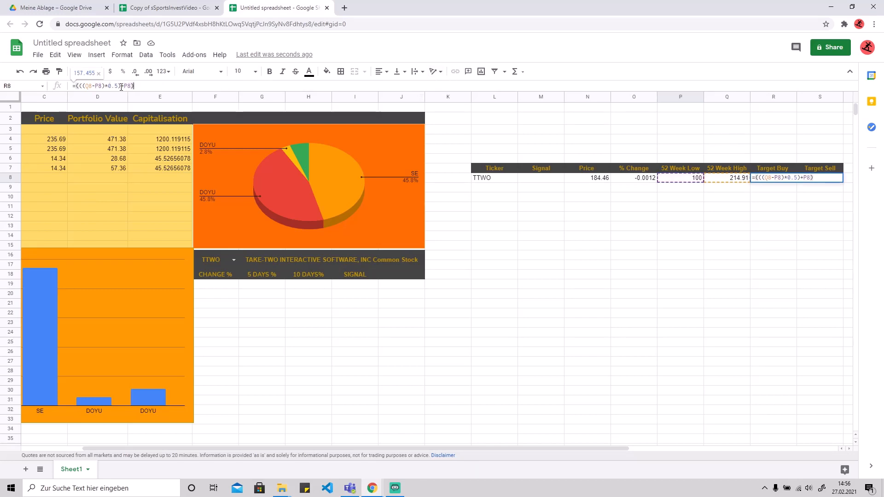
key(Return)
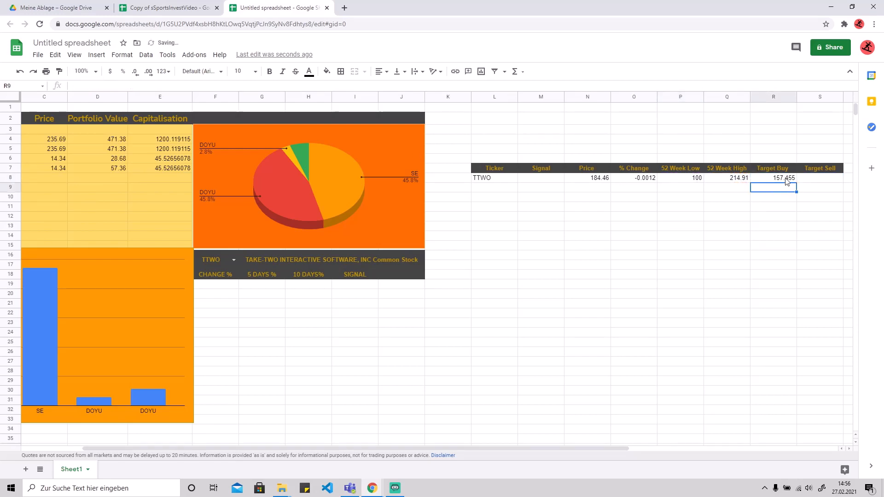
click(803, 178)
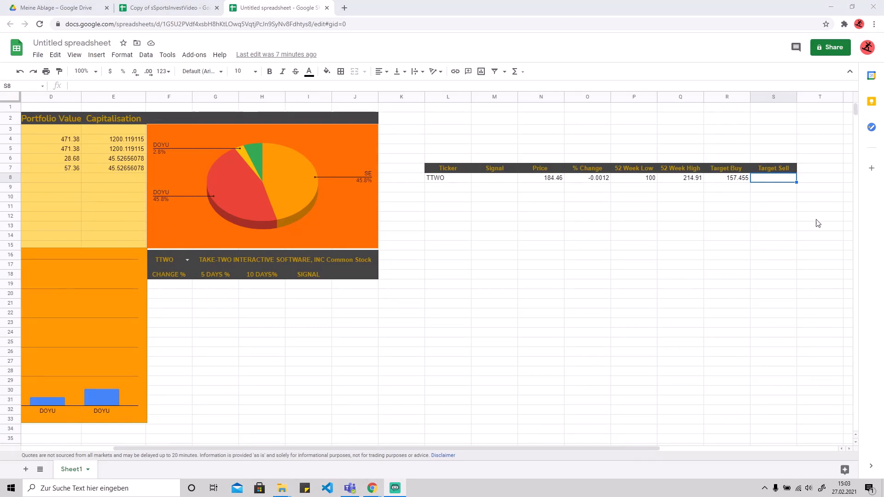
click(153, 84)
text(=)
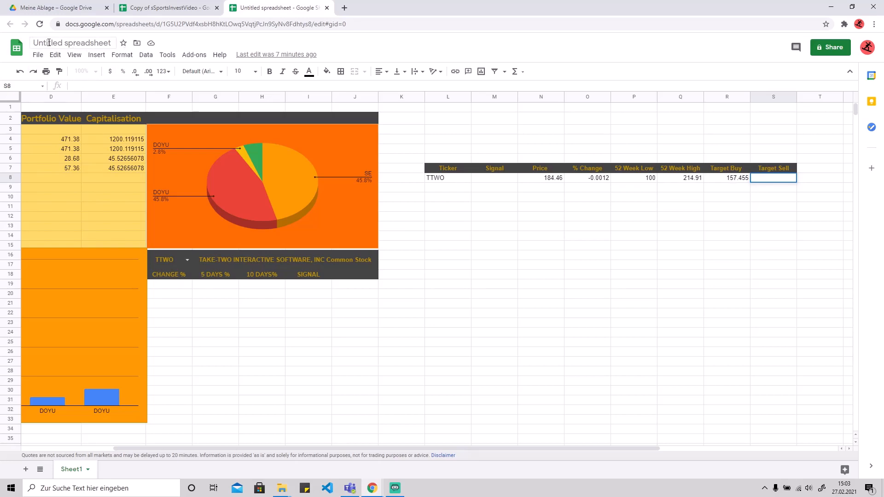
- Copy the Target Buy formula into cell S8 under Target Sell and change its multiplier to 0.85, giving =(((Q8-P8)*0.85)+P8)
click(745, 179)
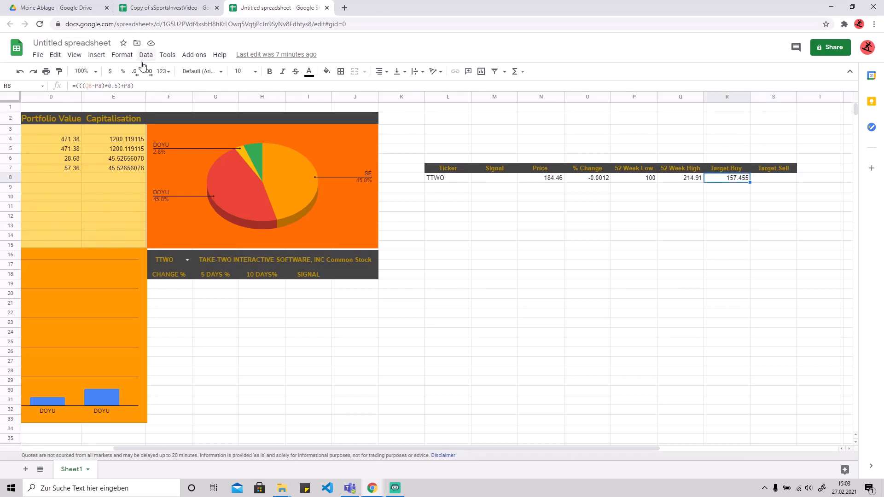
drag(134, 86, 64, 86)
key(ctrl+c)
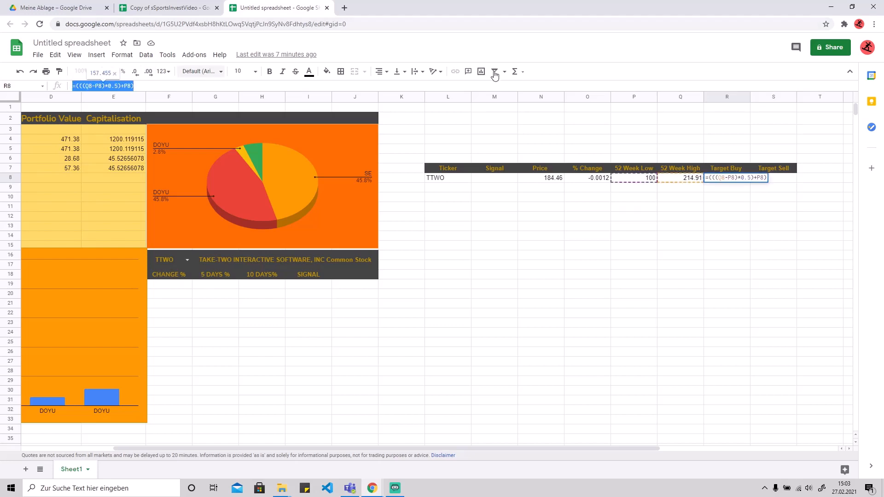
click(785, 181)
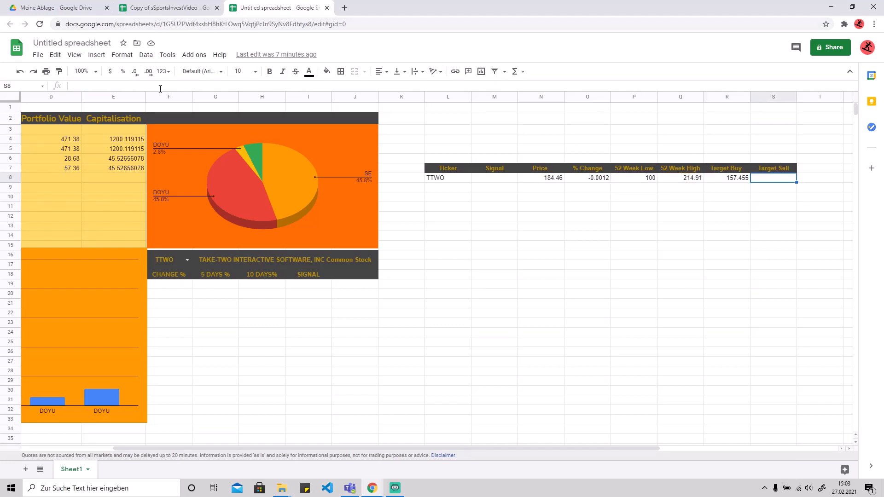
click(117, 85)
key(ctrl+v)
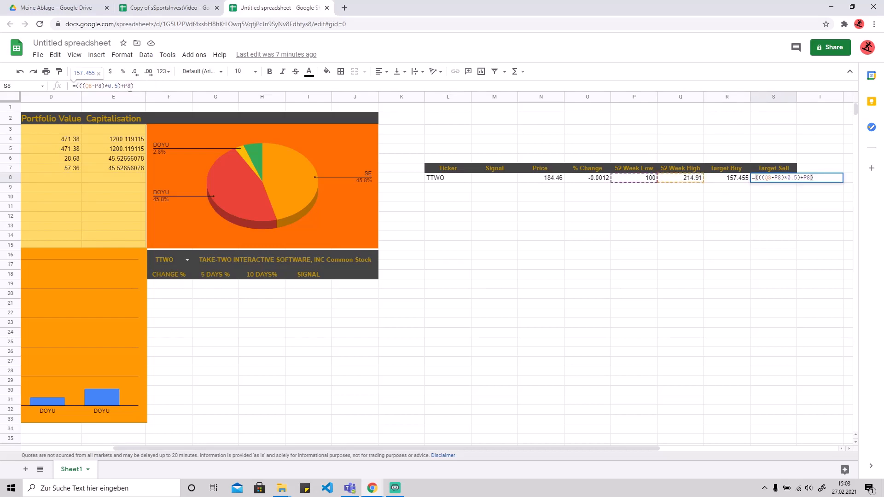
key(BackSpace)
text(85)
key(Return)
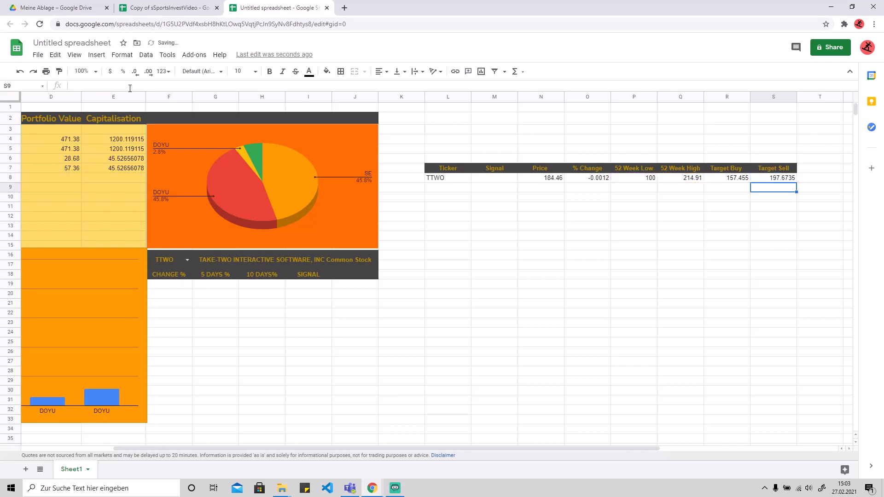
key(Up)
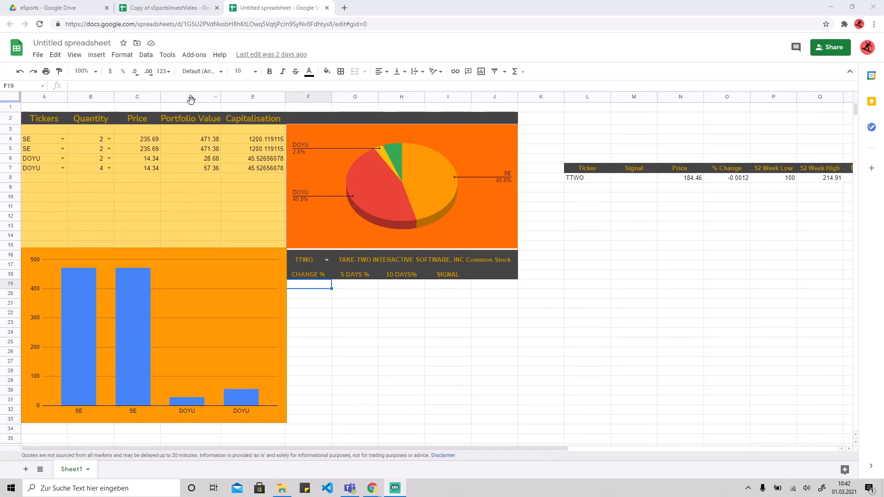
- Link cell F19 under CHANGE % to the watchlist's % Change value with the formula =O8
click(131, 84)
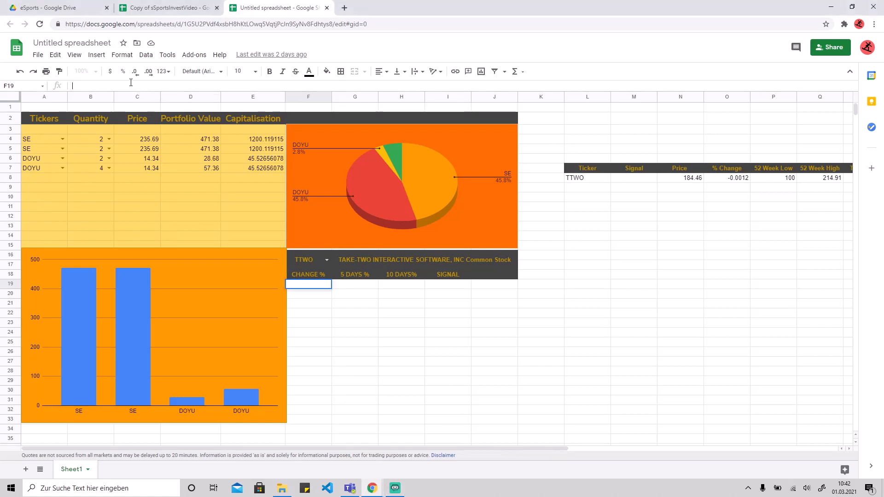
text(=)
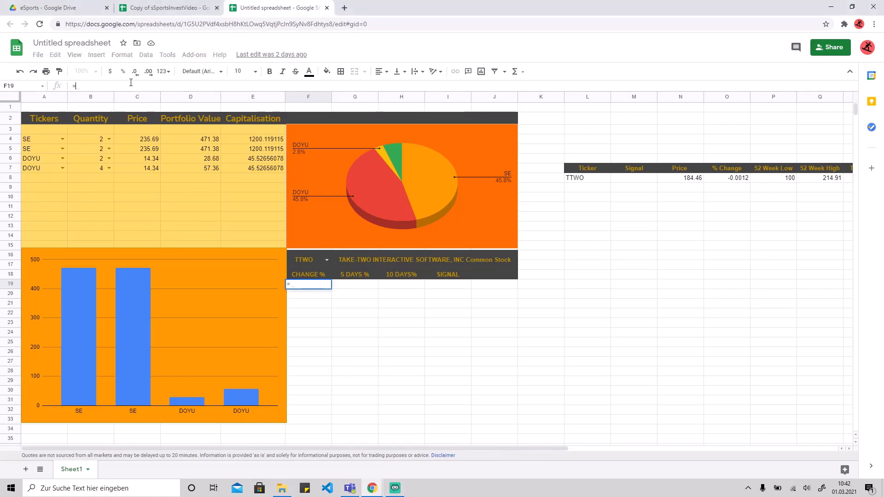
click(728, 181)
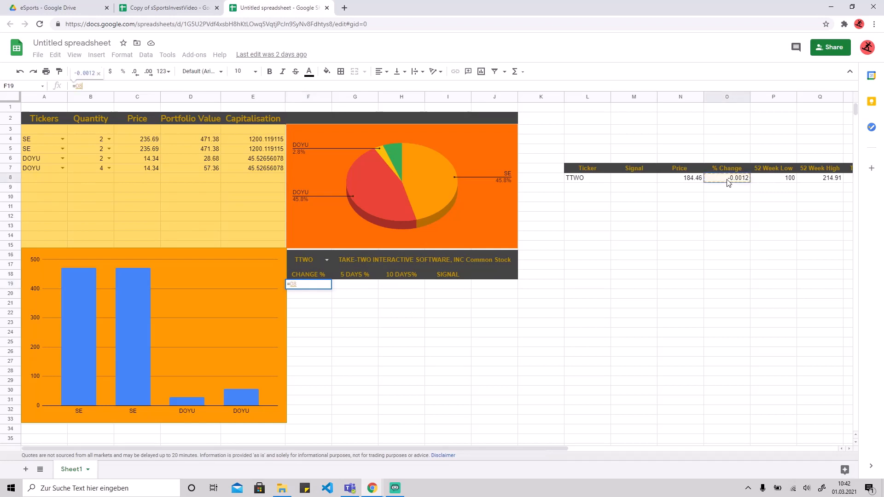
key(Return)
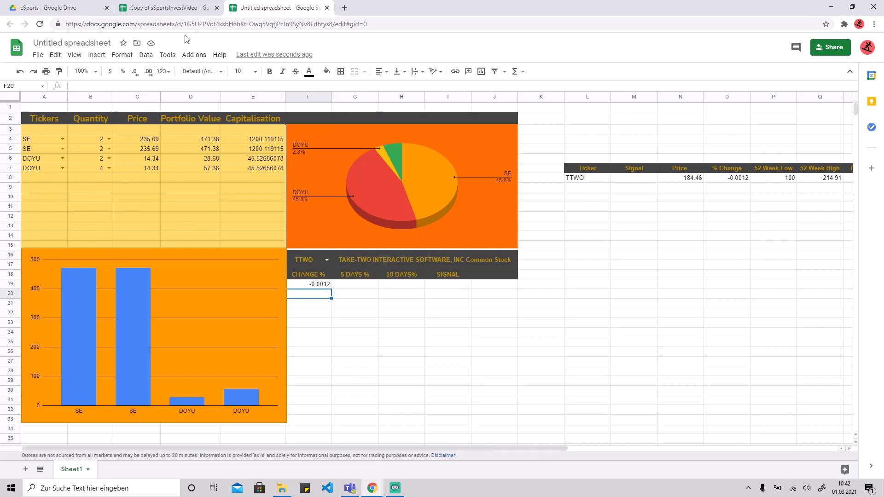
- Examine the eSport and eSportBackend sheets in the Copy of sSportsInvestVideo spreadsheet, and return to the untitled spreadsheet
click(168, 8)
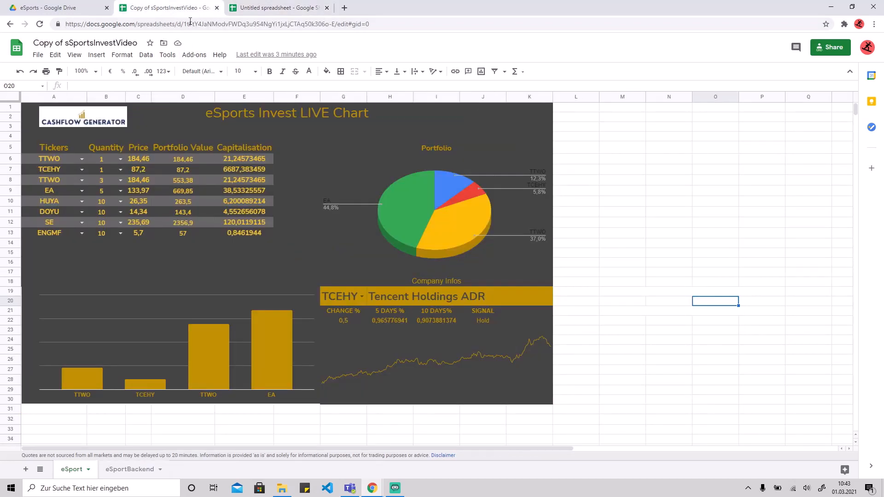
click(129, 469)
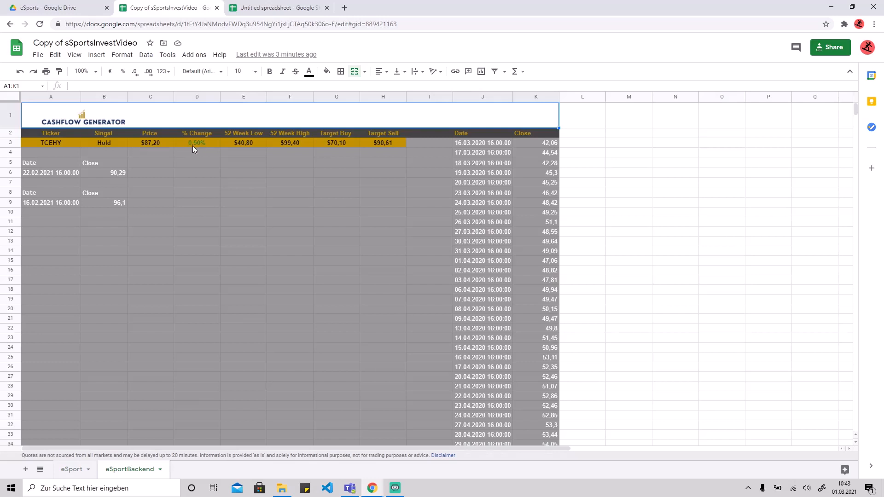
click(69, 469)
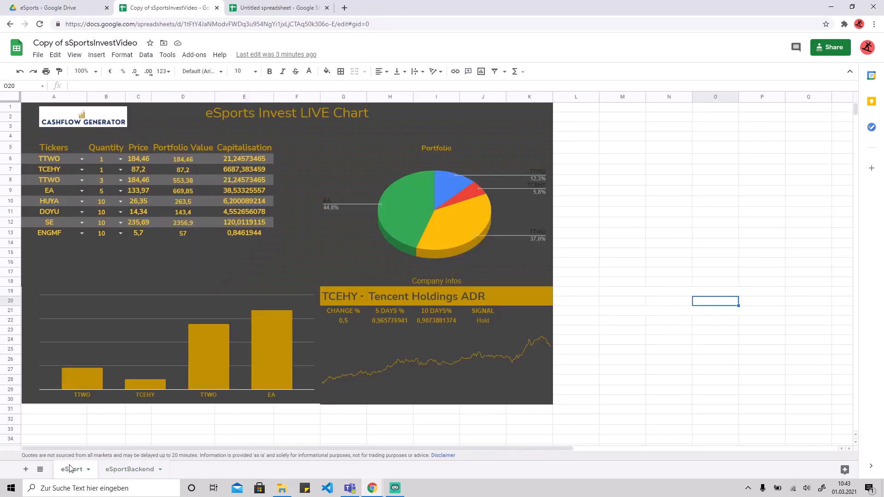
click(255, 8)
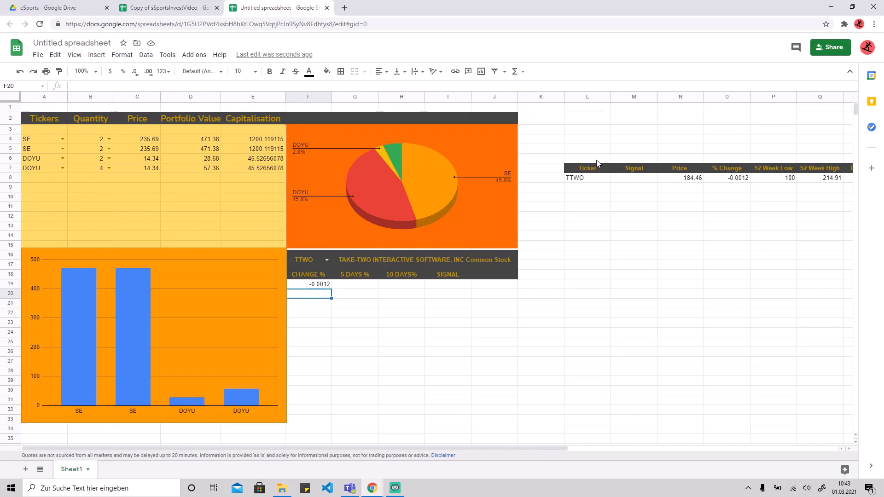
- Try hiding the watchlist range K6:U10 with white fill and white text, and undo both color changes
drag(560, 158, 722, 200)
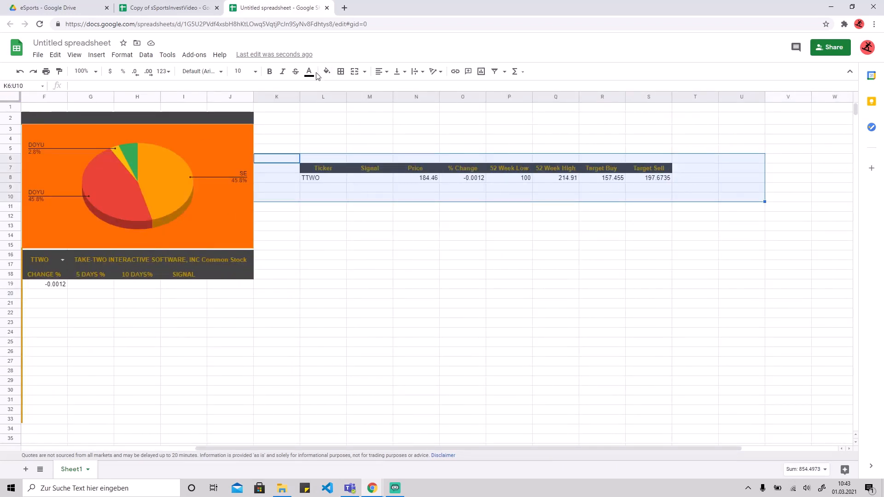
click(330, 73)
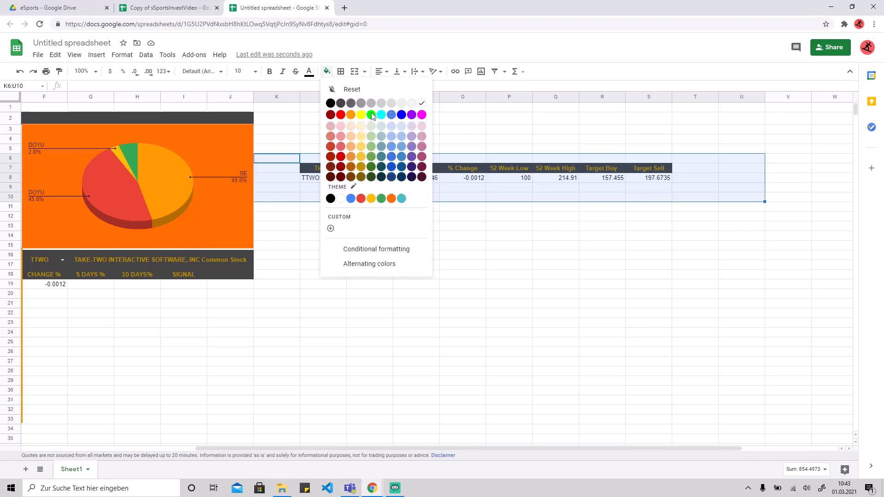
click(421, 106)
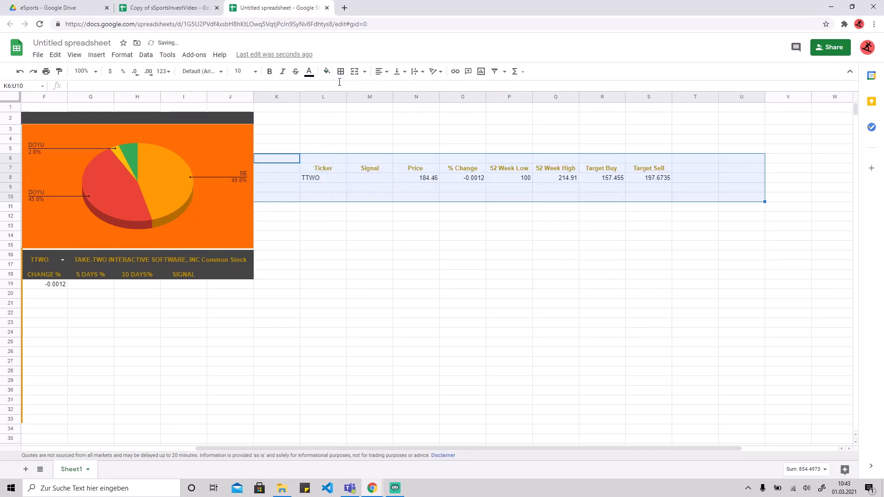
click(327, 72)
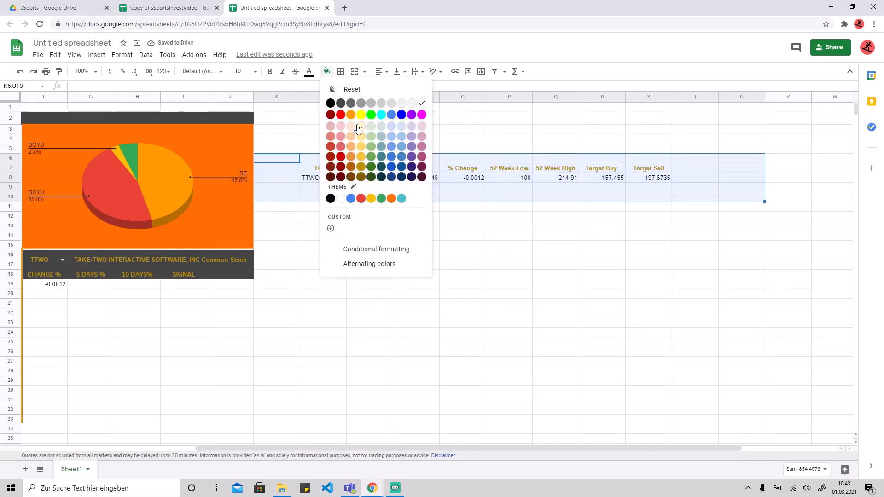
click(309, 72)
click(405, 105)
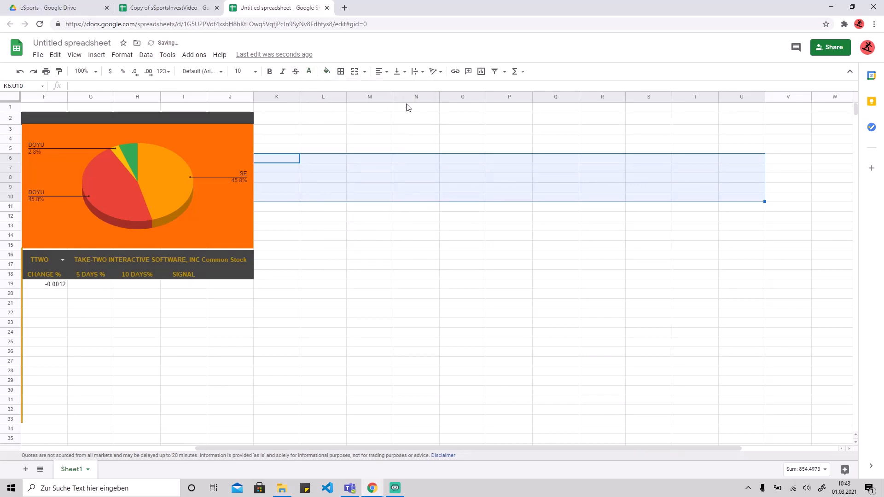
key(ctrl+z)
key(ctrl+z)
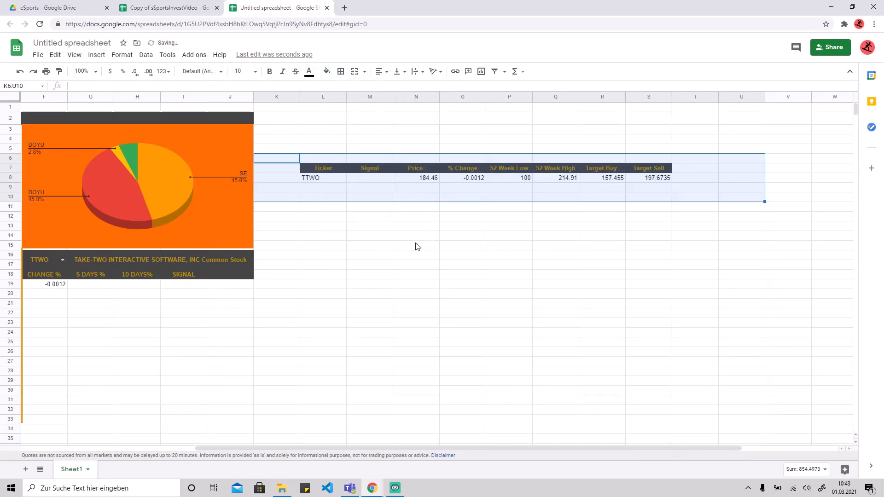
- Look over the company info section on the eSport sheet of Copy of sSportsInvestVideo, and return to the untitled spreadsheet
click(408, 249)
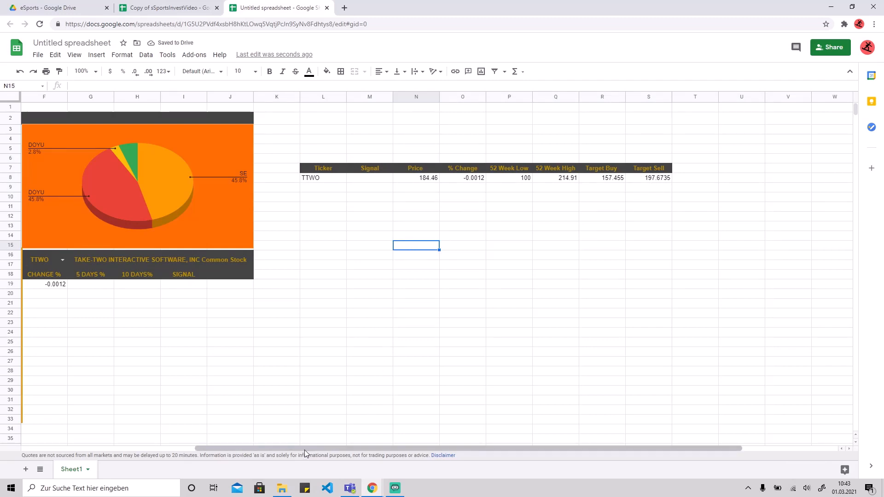
drag(300, 449, 233, 451)
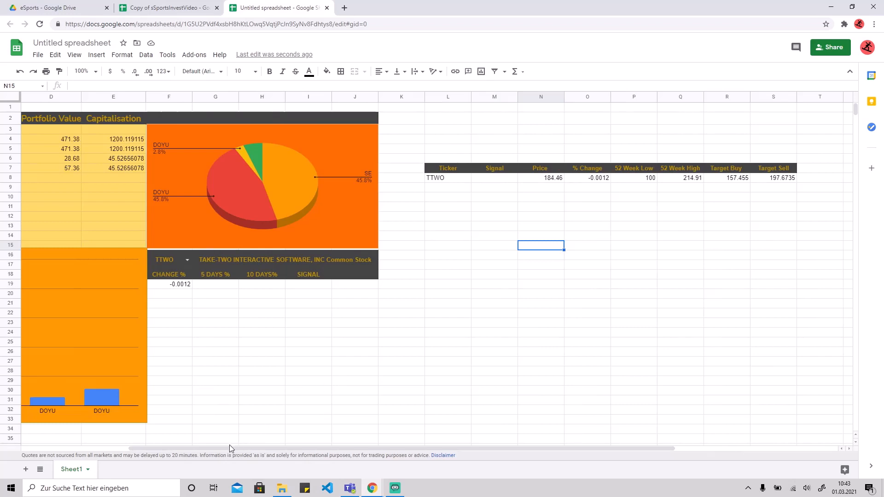
drag(220, 450, 125, 449)
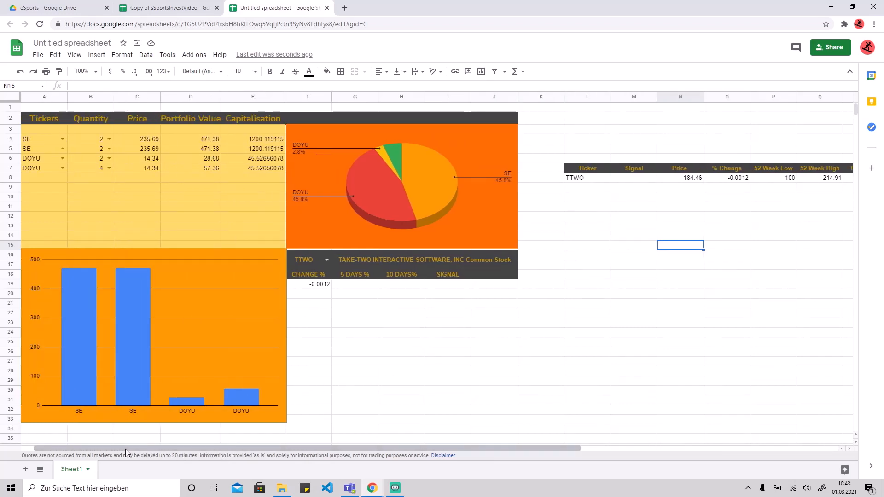
click(177, 8)
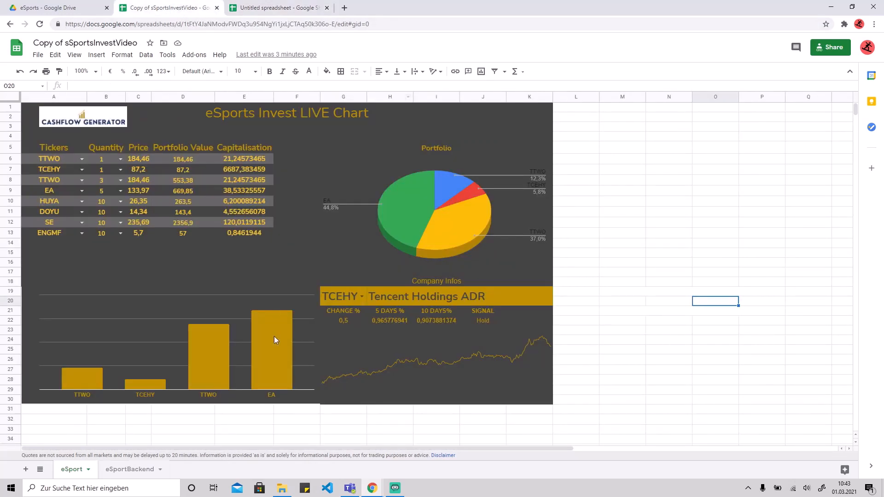
click(278, 21)
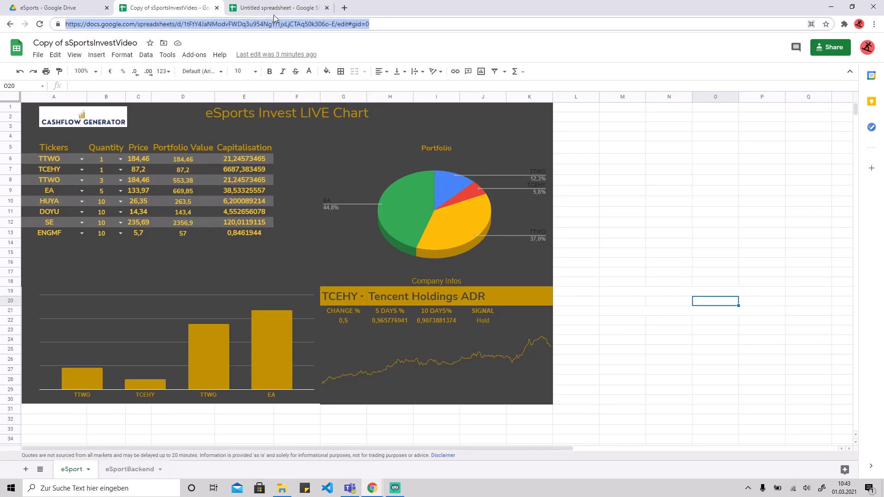
click(277, 8)
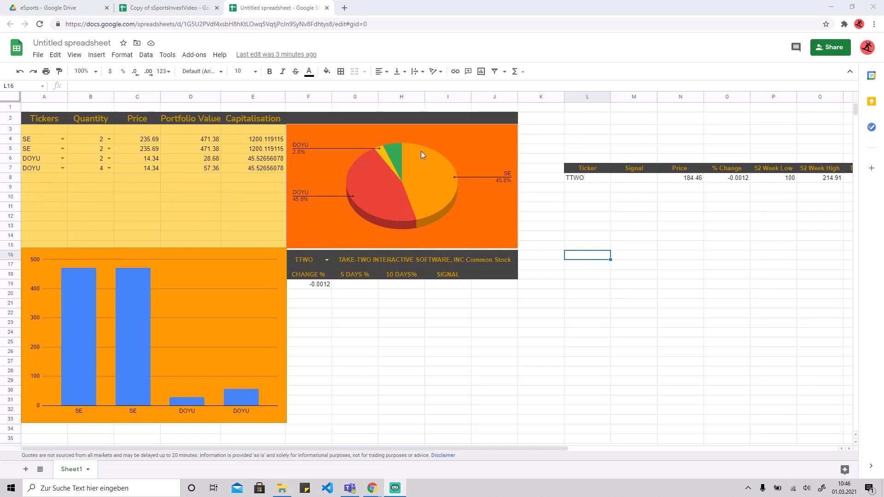
- Fetch the selected ticker's price from five workdays ago in cell L16 with =GOOGLEFINANCE(F16;"price";WORKDAY(TODAY();-5))
click(78, 90)
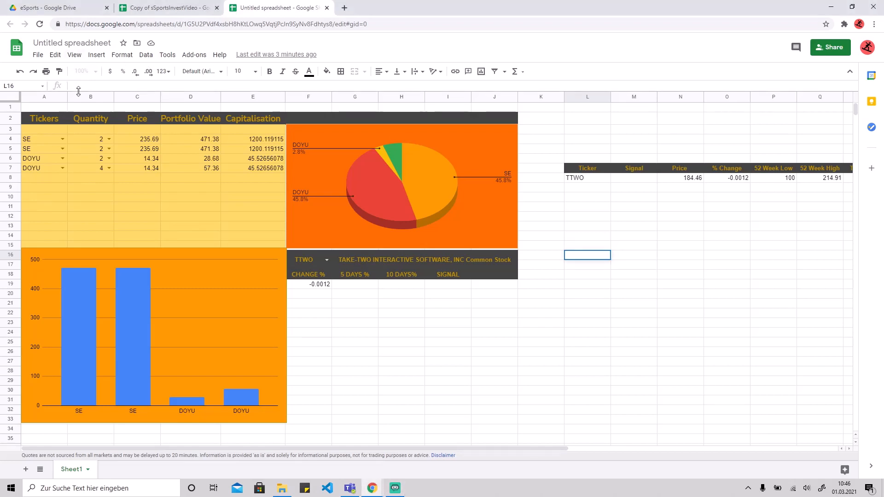
text(=go)
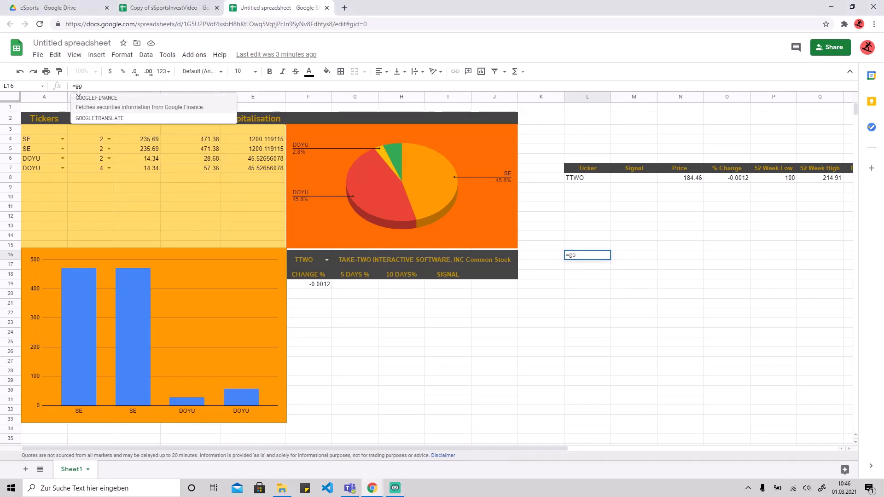
key(Tab)
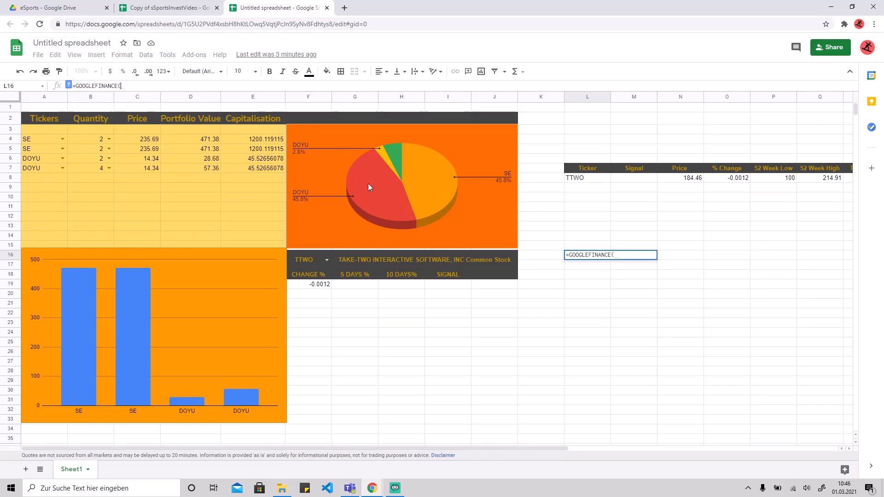
click(305, 260)
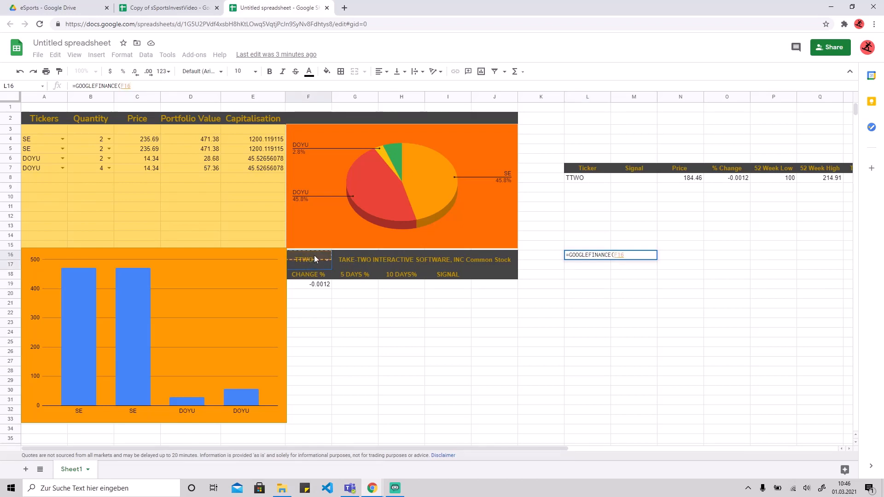
text(;")
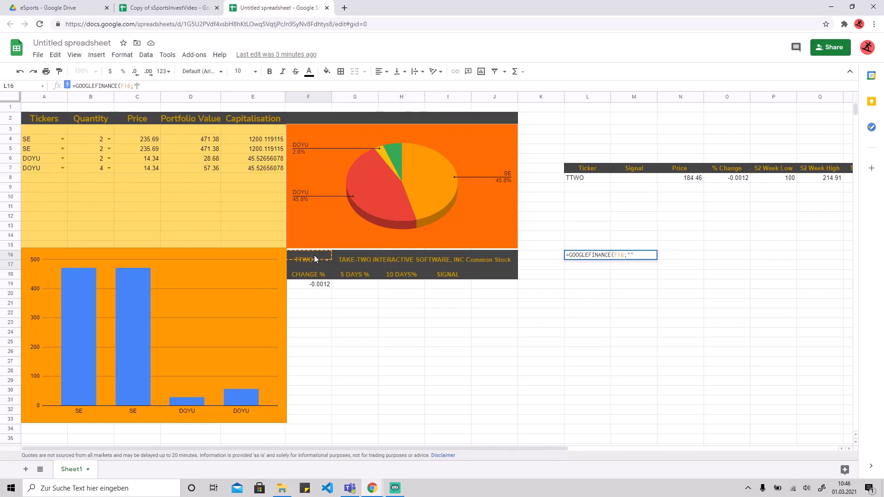
text(price)
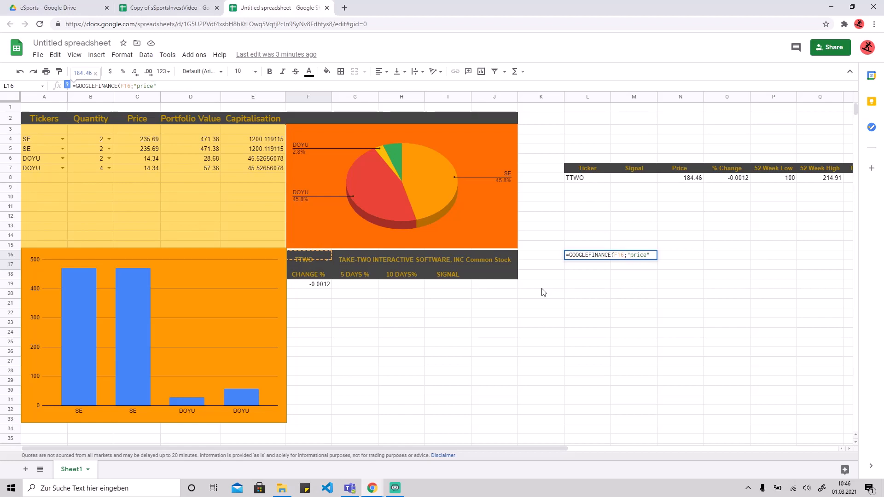
text(;)
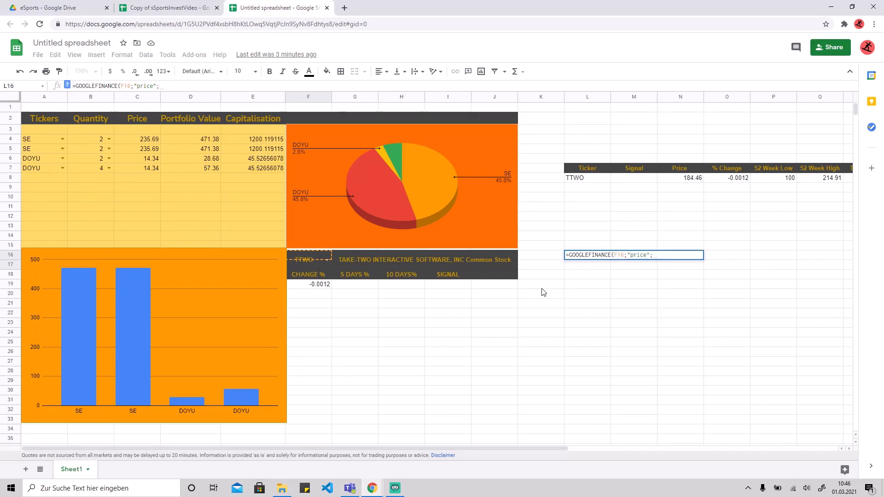
text(Wo)
text(r)
key(Tab)
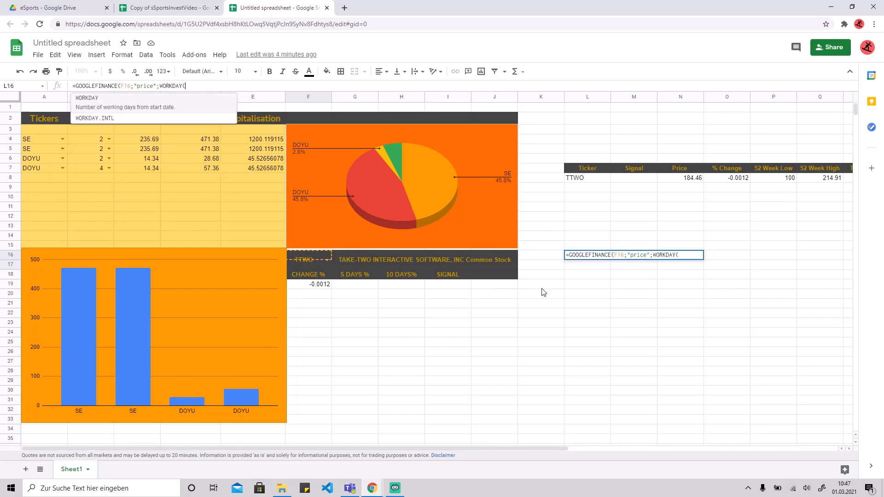
text(To)
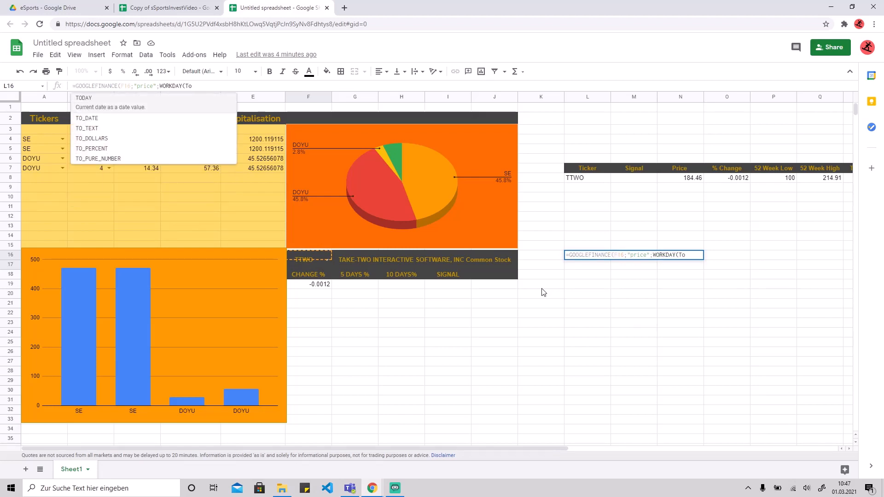
key(Tab)
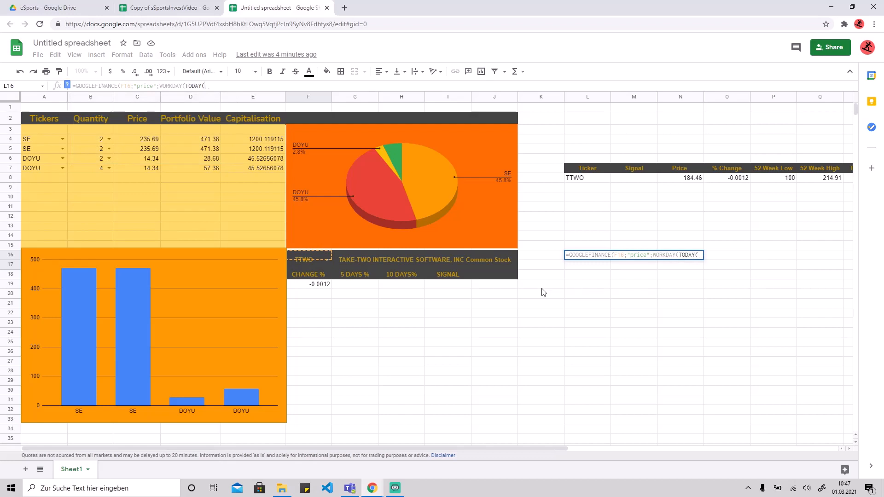
text())
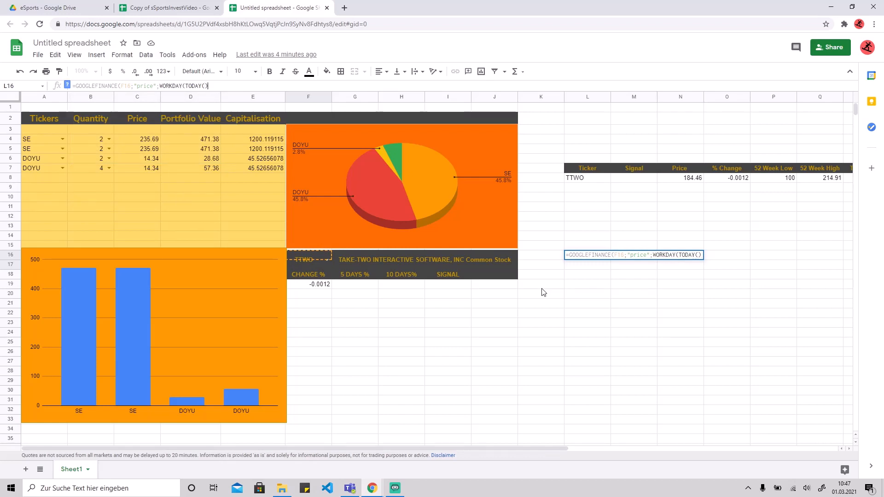
text(;)
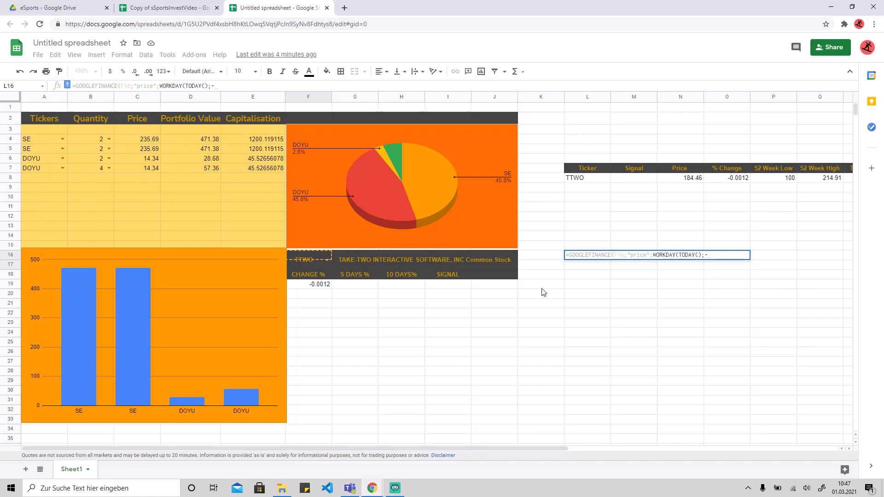
text(-5)
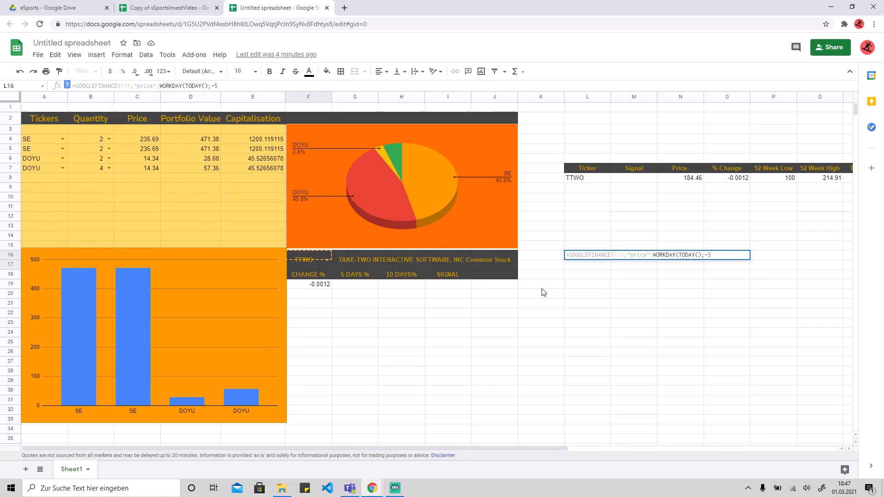
text()))
key(Return)
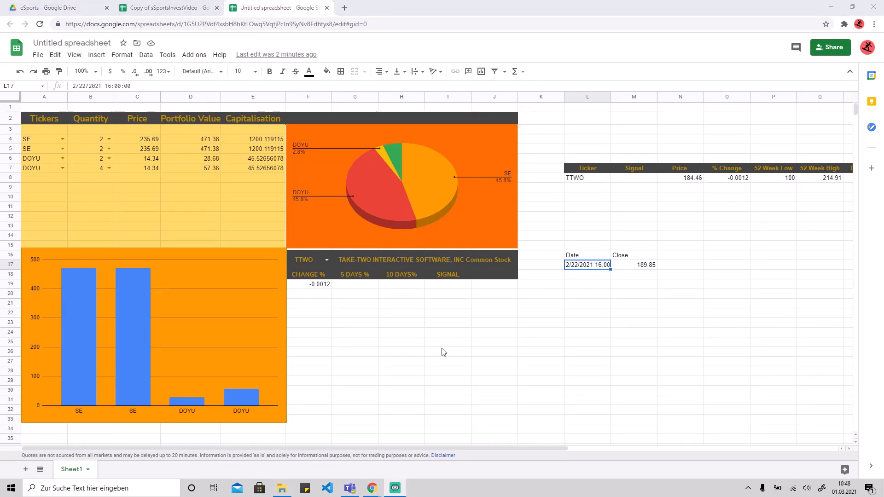
- Calculate the 5 DAYS % value in cell G19 with the formula =N8/INDEX(L16:M17;2;2)
click(359, 285)
click(110, 86)
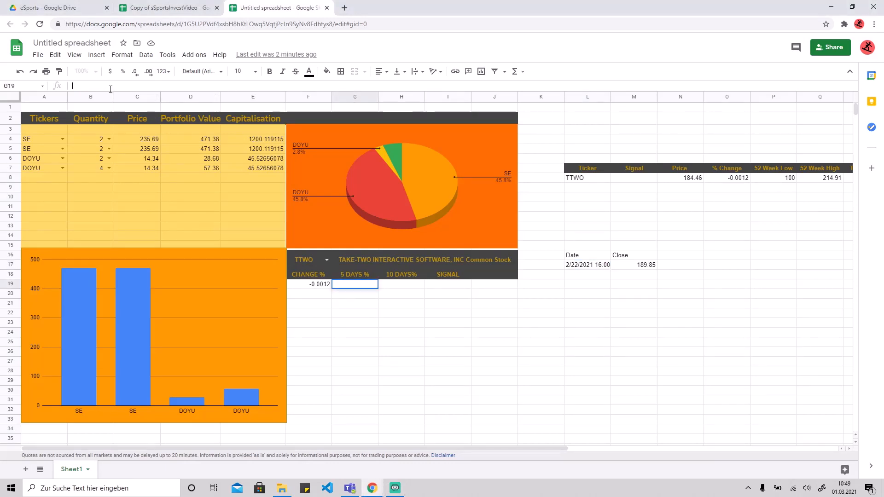
text(=)
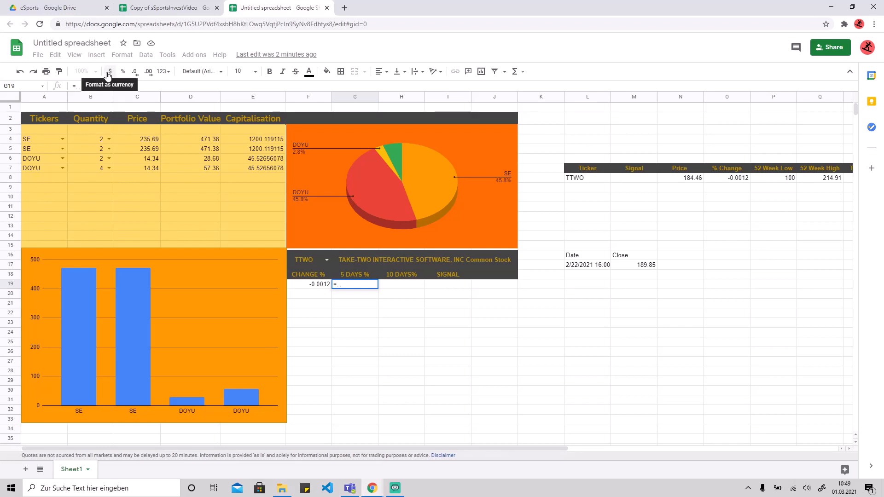
click(690, 182)
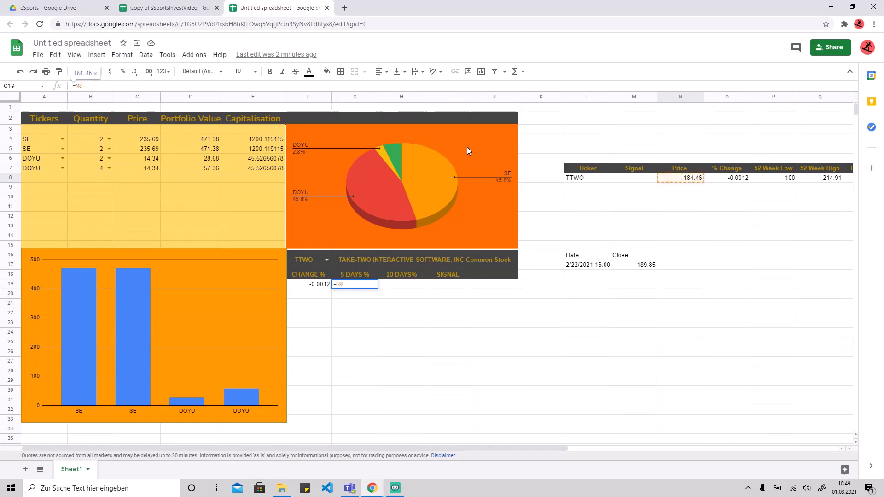
text(/INDEX)
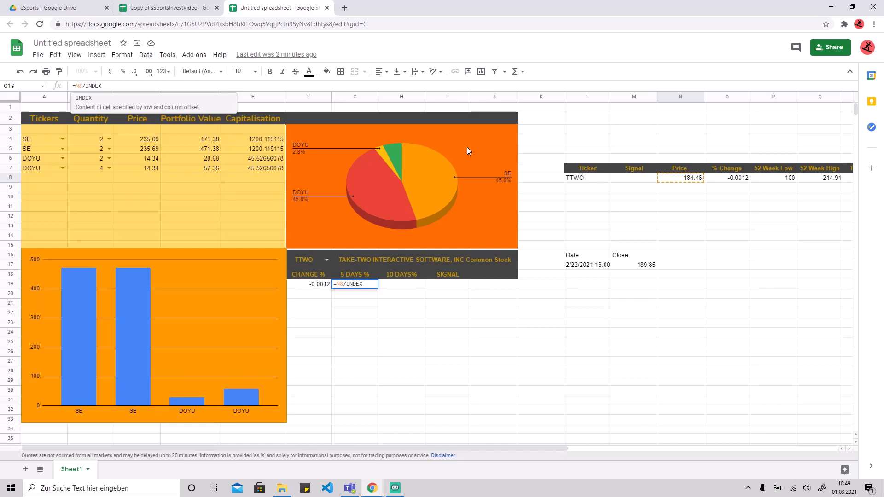
text(()
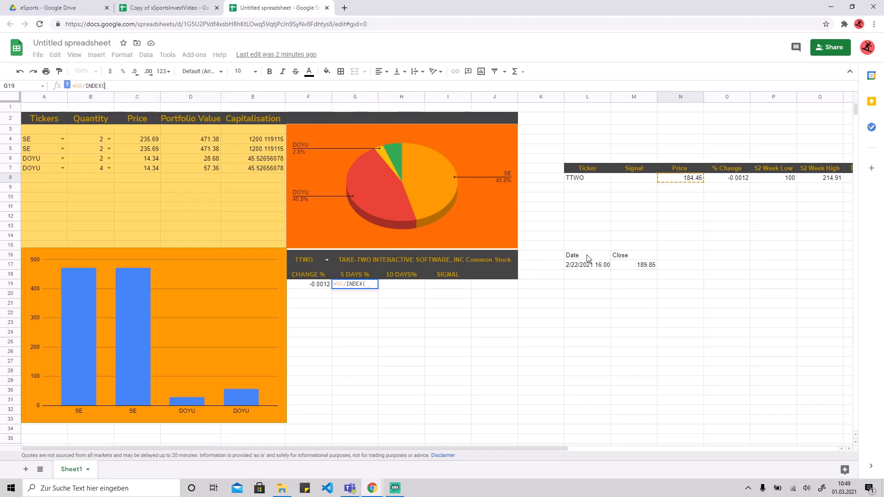
drag(588, 258, 638, 266)
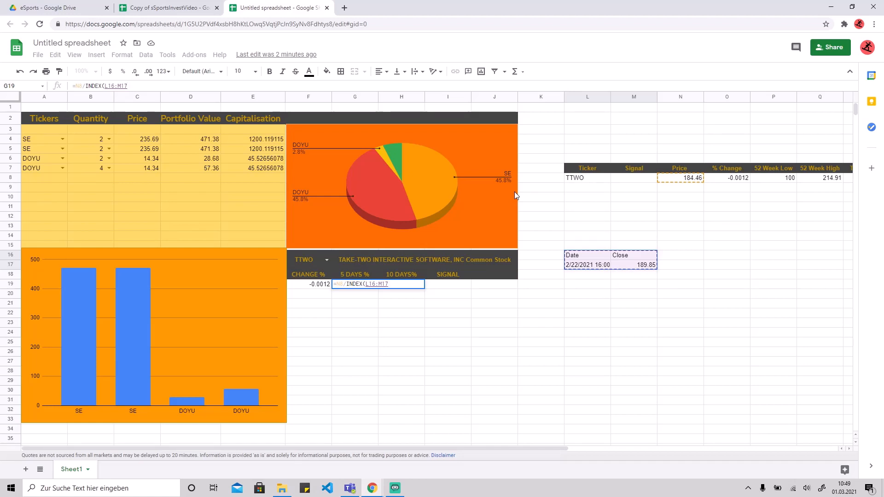
text(;2;2)
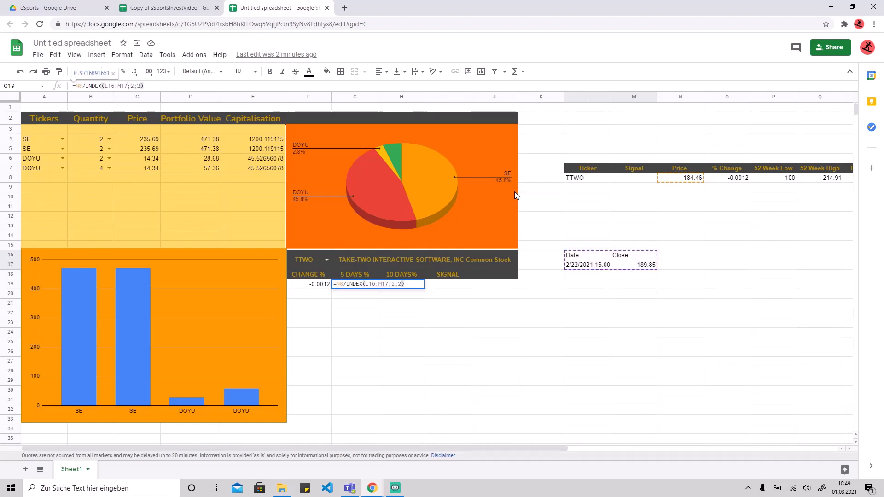
key(Return)
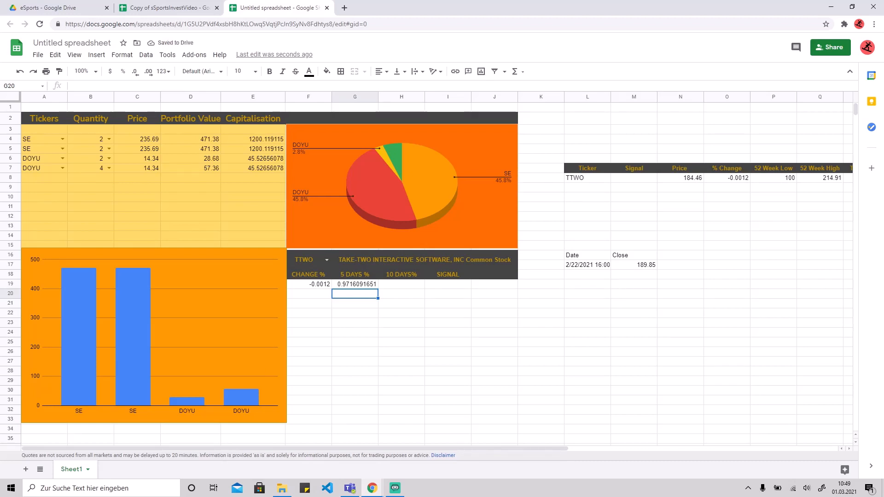
key(alt+Tab)
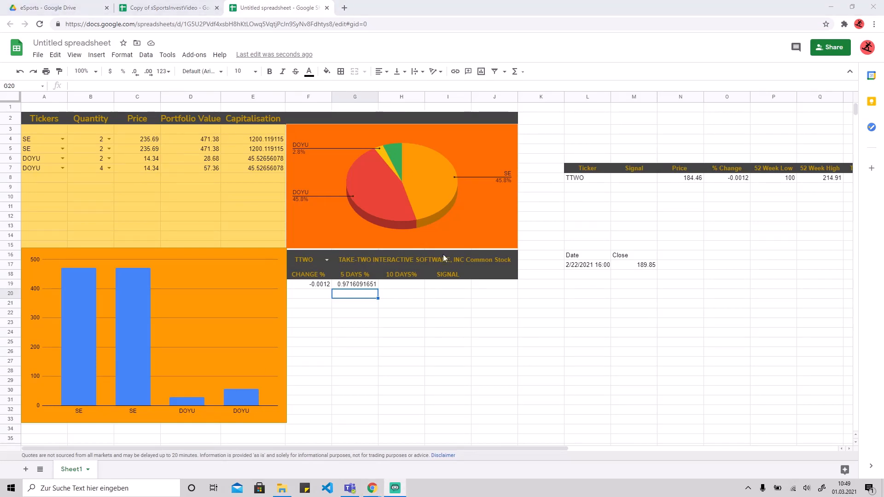
- Reuse the formula from L16 in cell L19 with ten workdays back: =GOOGLEFINANCE(F16,"price",WORKDAY(TODAY(),-10))
click(400, 284)
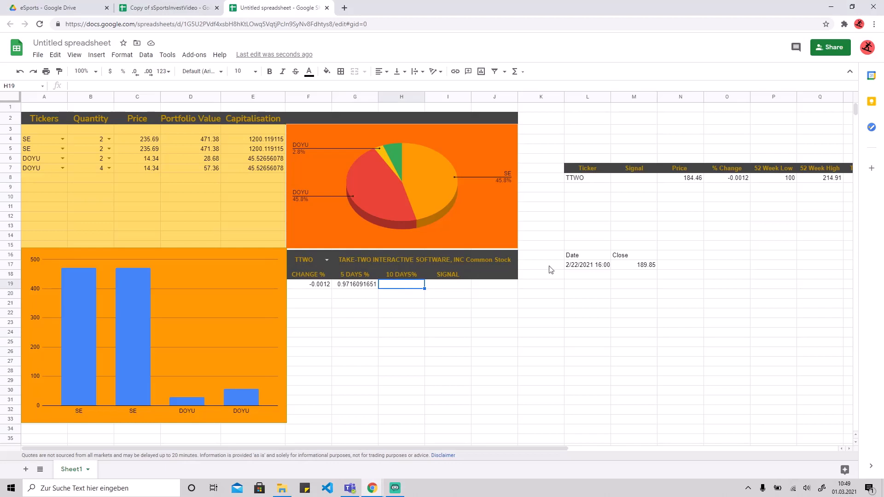
click(579, 256)
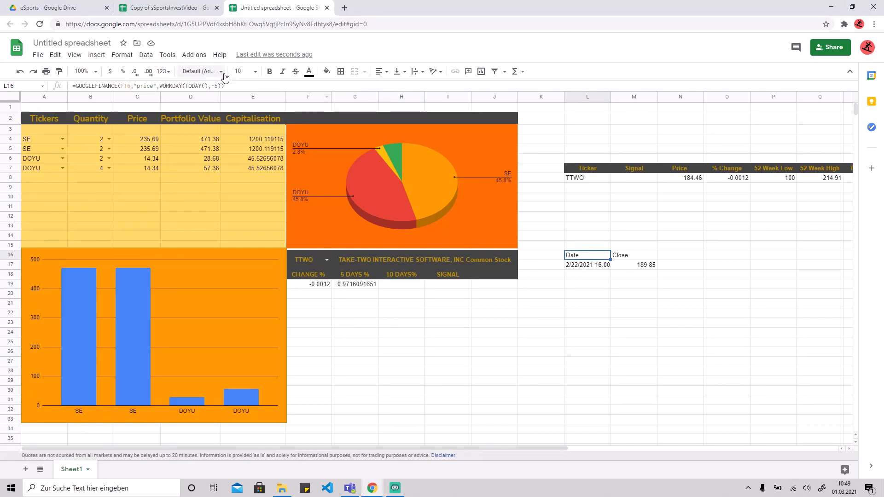
drag(224, 85, 72, 86)
key(ctrl+c)
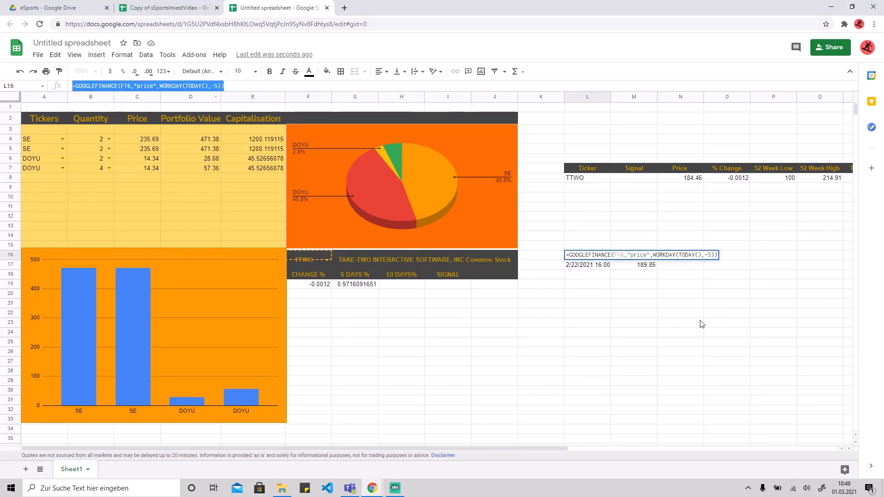
click(585, 285)
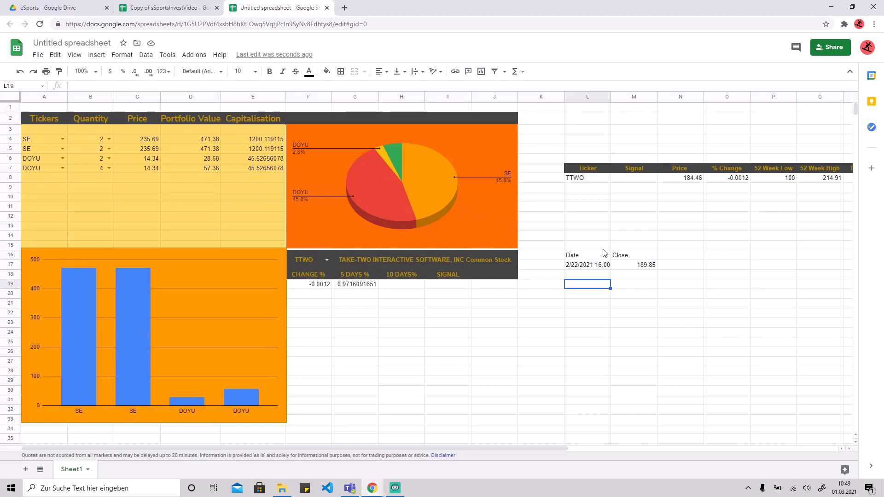
click(114, 87)
key(ctrl+v)
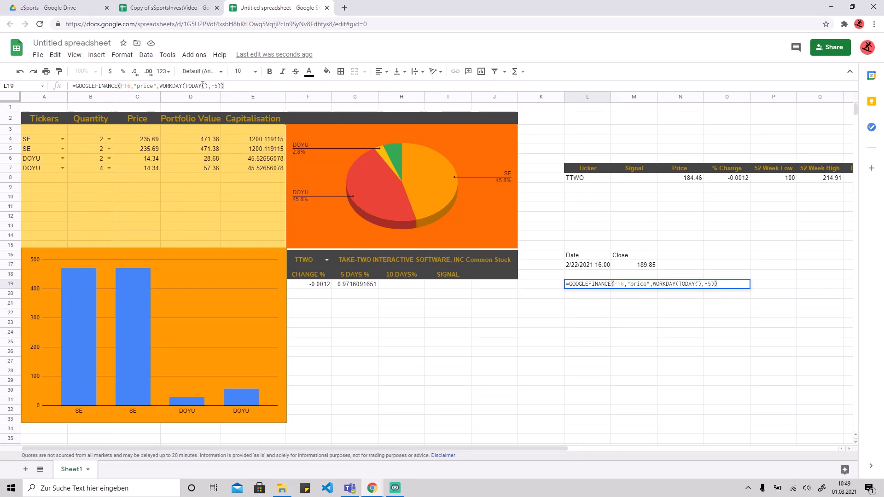
click(218, 86)
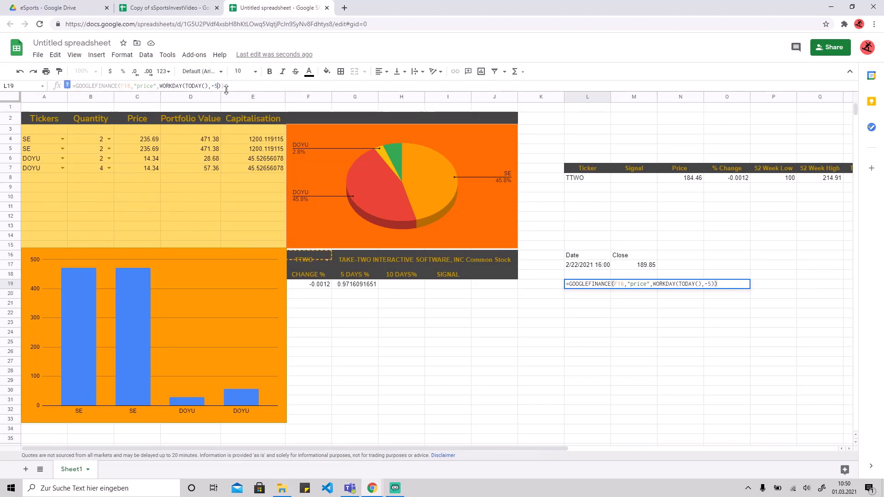
key(BackSpace)
text(10)
key(Return)
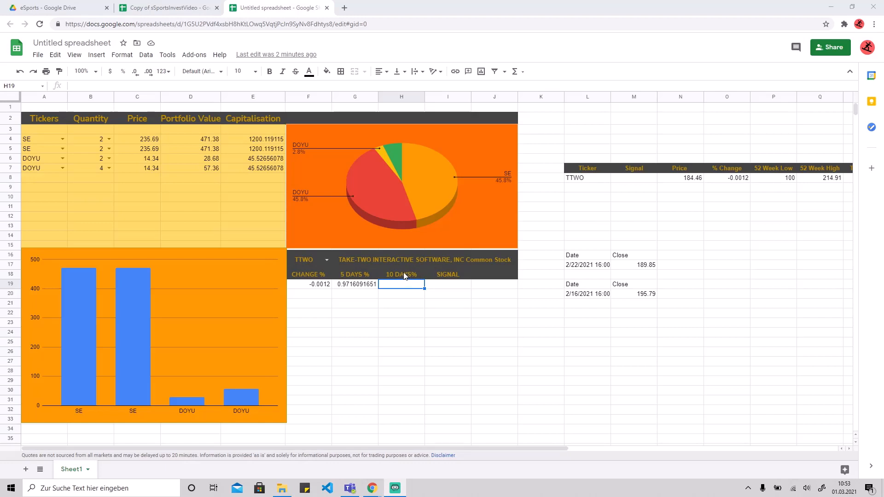
- Calculate the 10 DAYS% value in cell H19 with the formula =N8/INDEX(L19:M20;2;2)
click(354, 280)
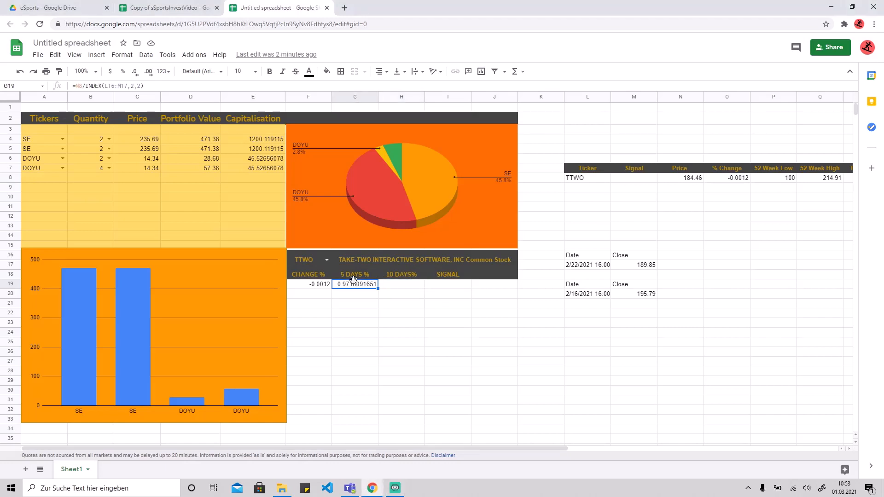
click(405, 287)
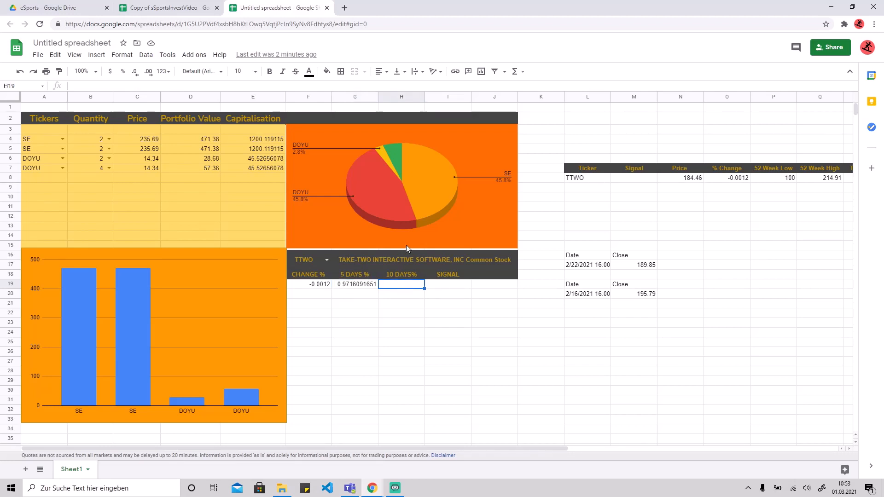
click(113, 86)
text(=)
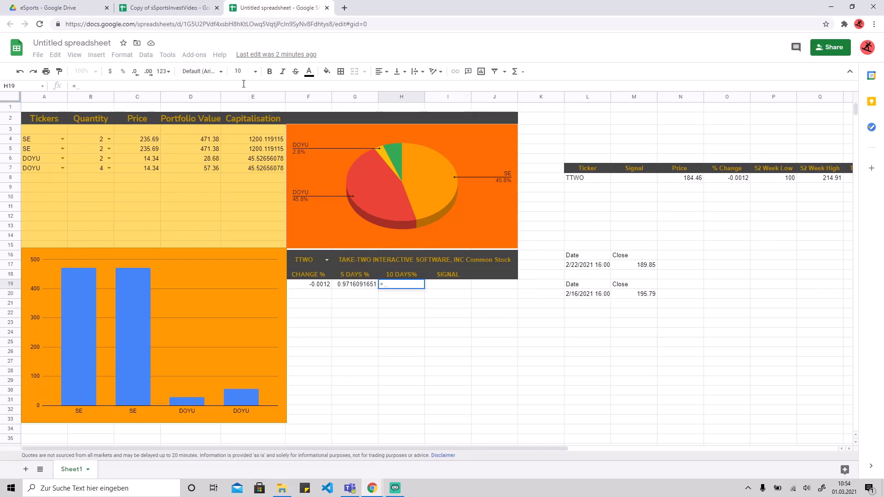
click(696, 183)
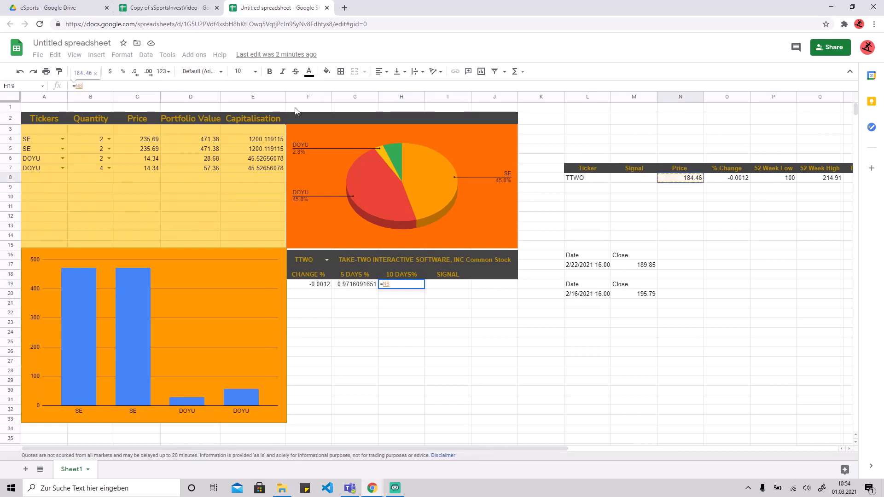
text(/INDEX()
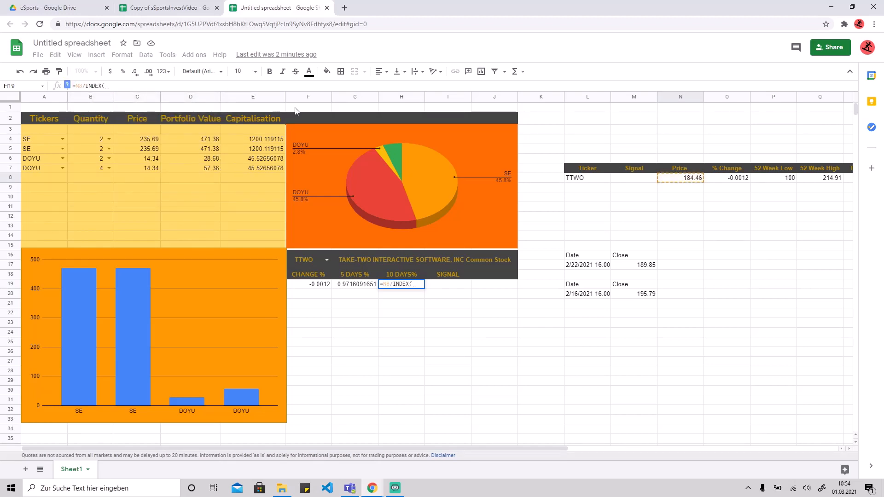
drag(581, 285, 628, 297)
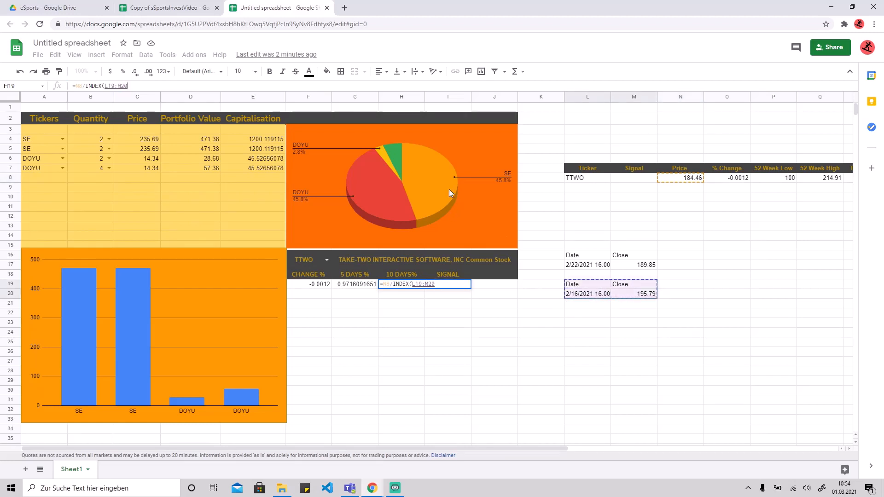
text(;2;2))
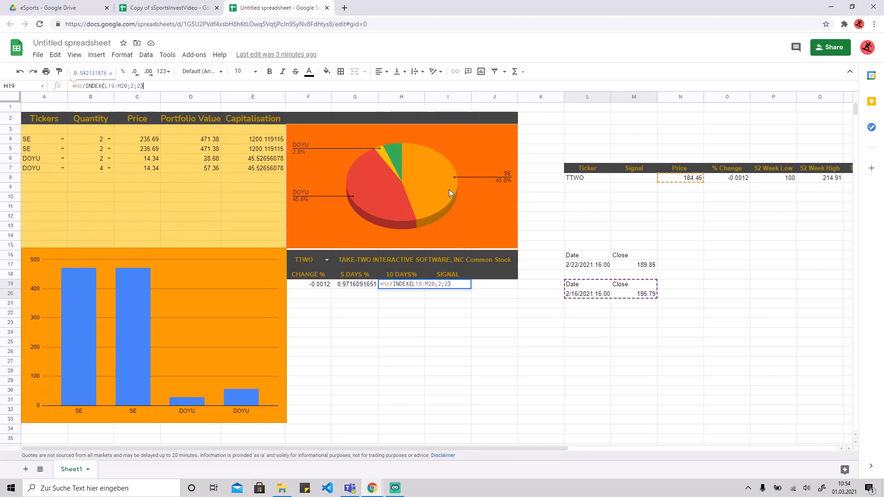
key(Return)
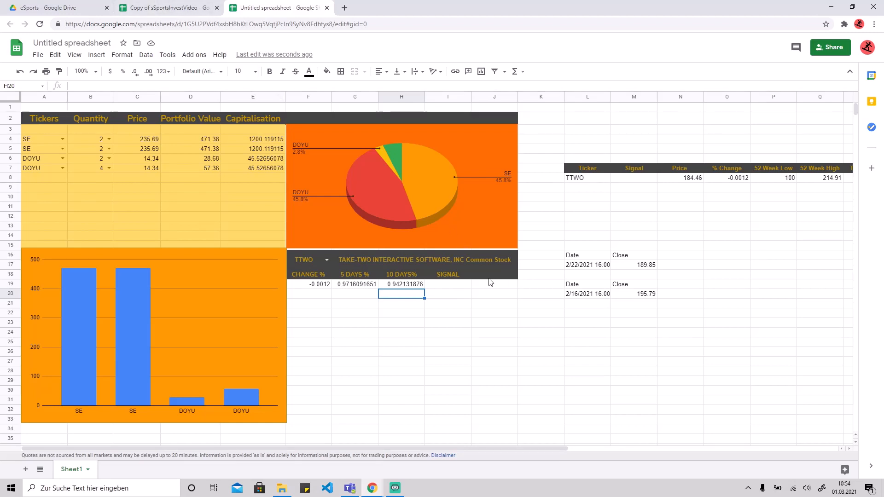
- Examine how the SIGNAL value is built in Copy of sSportsInvestVideo, from eSport cell J22 to the formula in eSportBackend cell B3
click(457, 285)
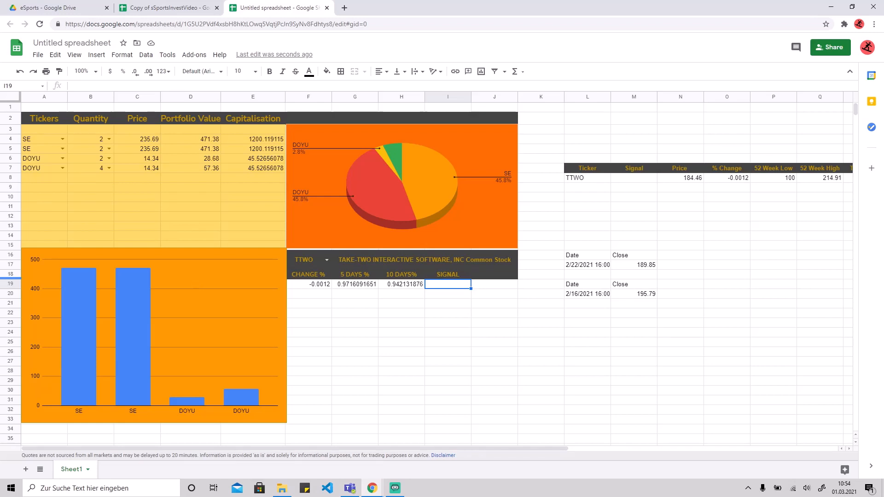
click(162, 8)
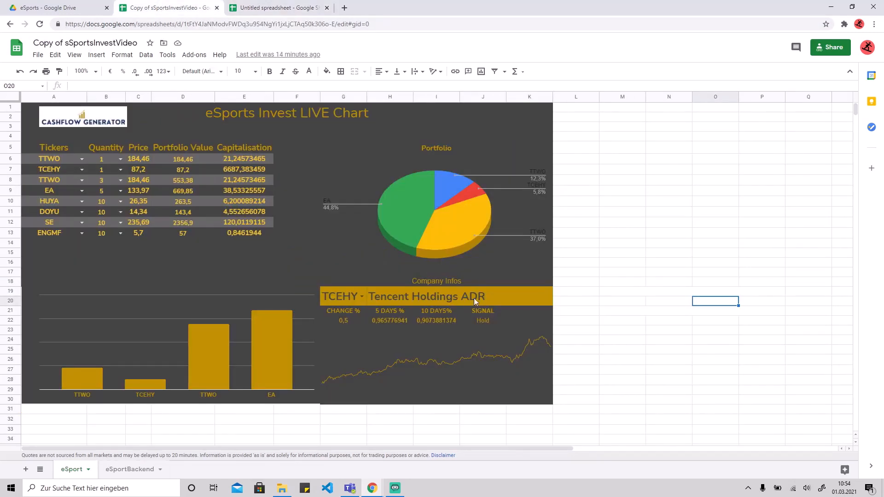
click(479, 311)
click(481, 322)
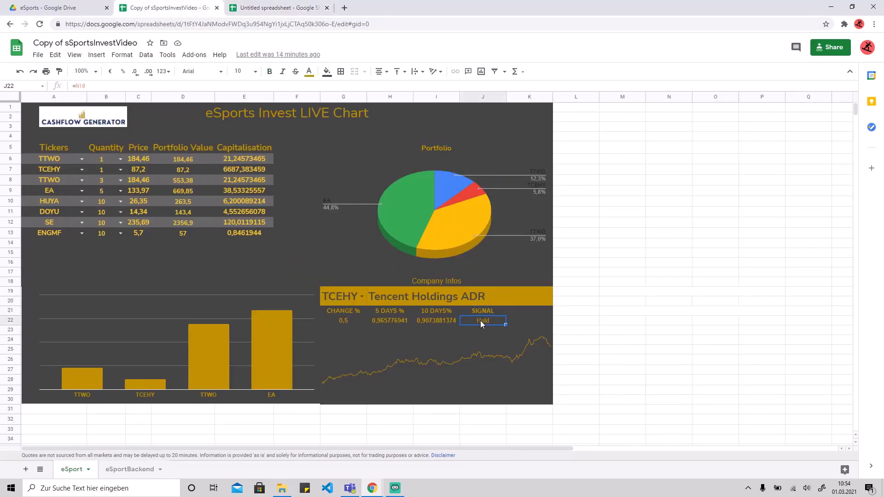
click(125, 470)
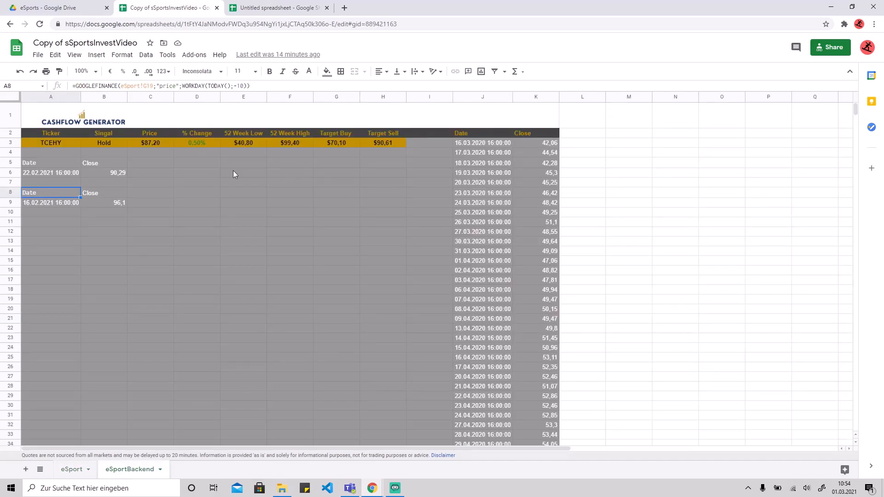
click(108, 145)
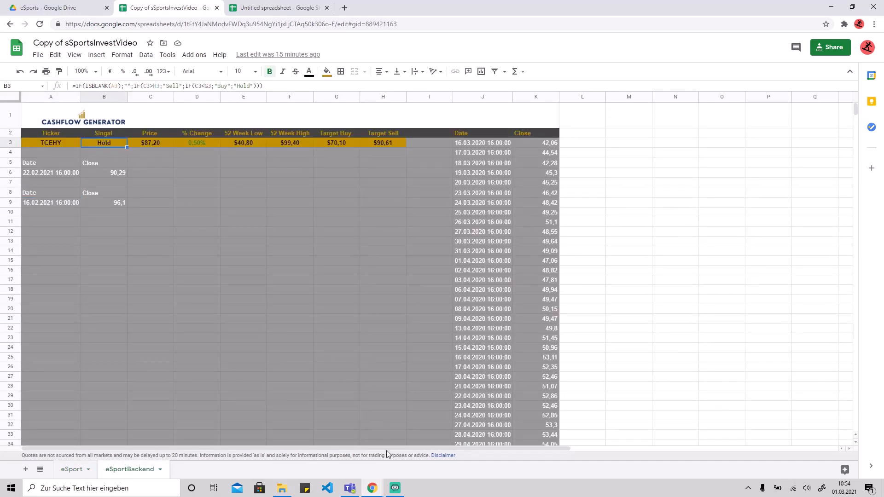
click(391, 489)
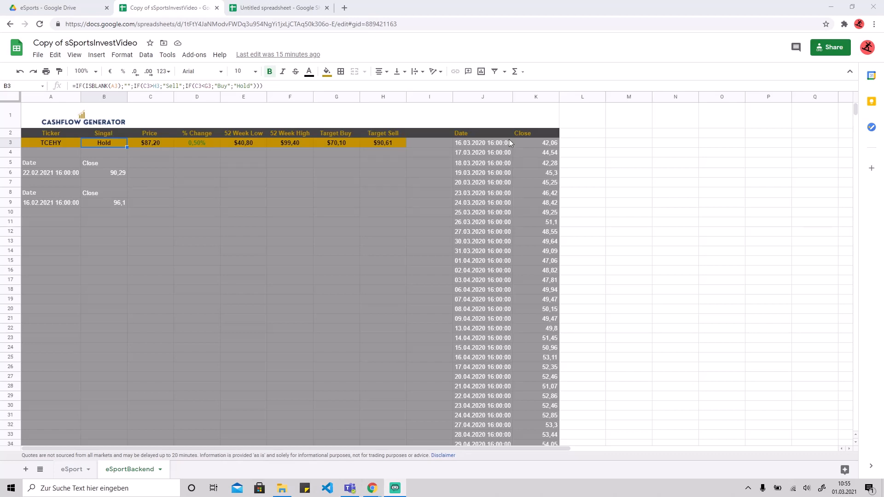
- Look through the Date and Close price history in columns J and K of eSportBackend, and return to the untitled spreadsheet
scroll(493, 274, down, 4)
scroll(492, 274, down, 20)
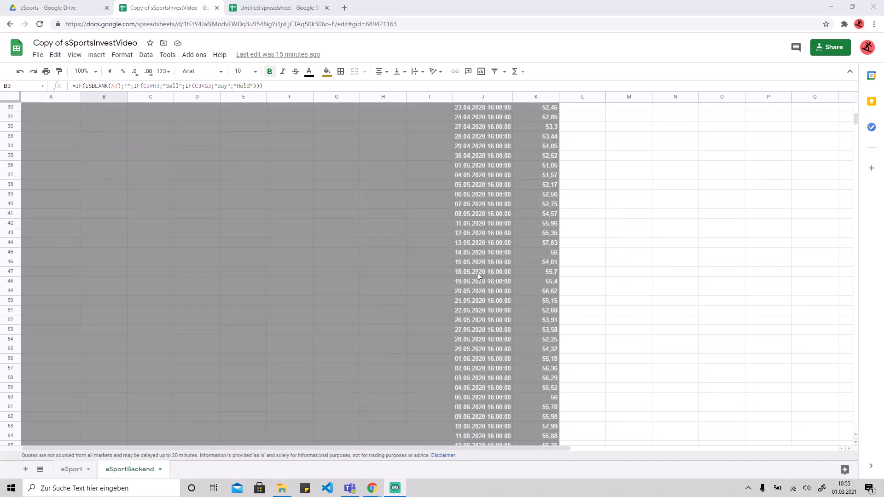
scroll(477, 272, up, 20)
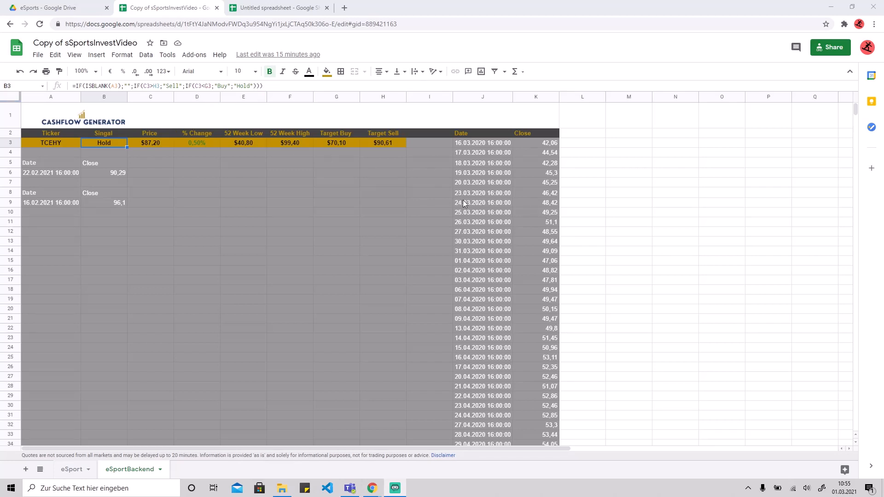
scroll(463, 200, down, 20)
scroll(479, 215, up, 10)
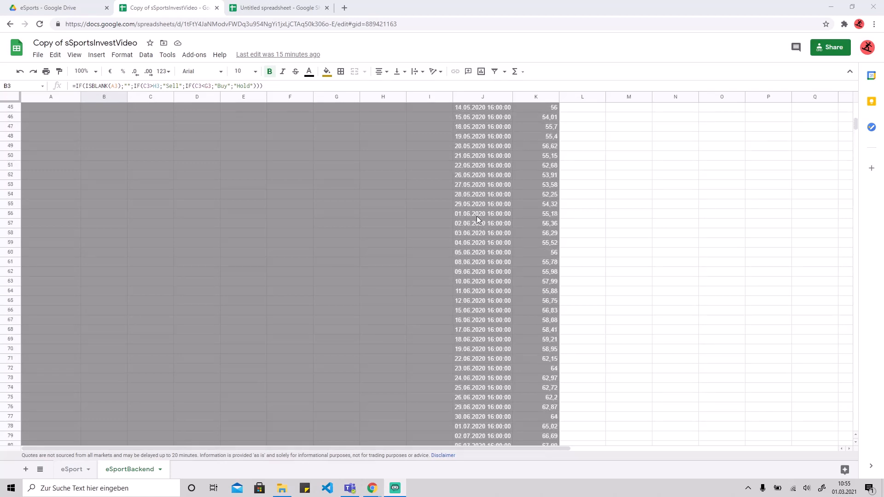
scroll(477, 217, up, 20)
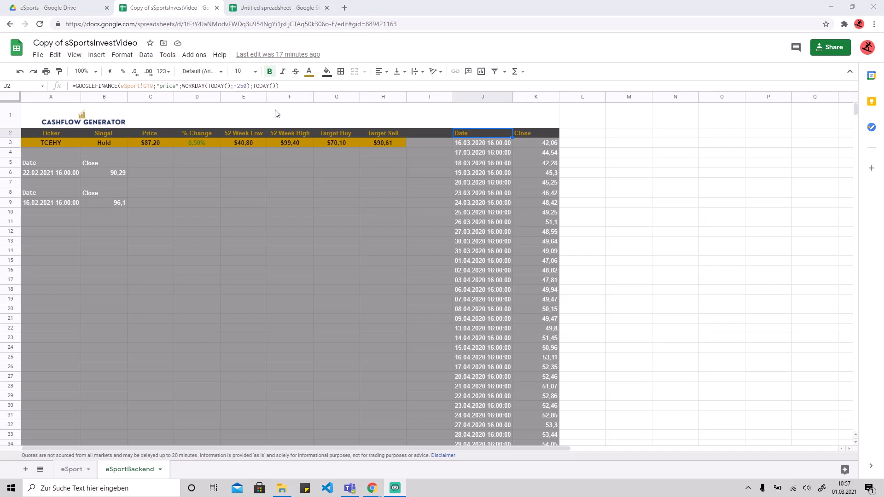
scroll(579, 238, down, 20)
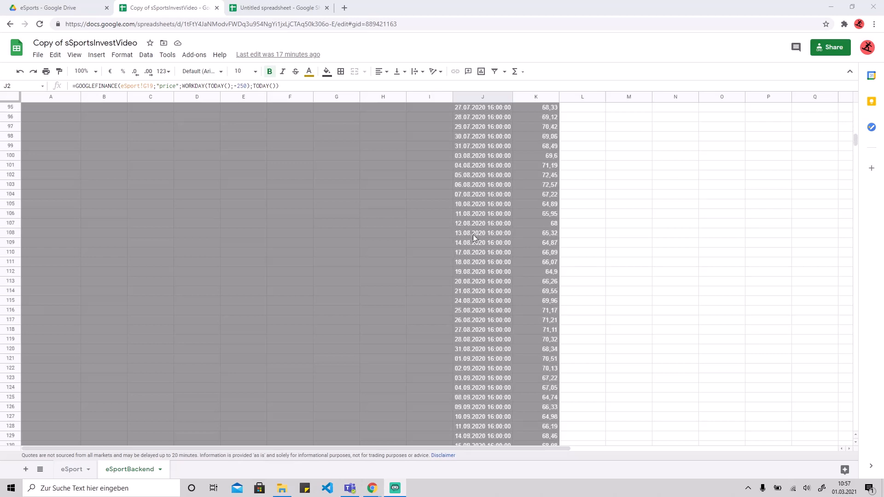
scroll(483, 248, down, 20)
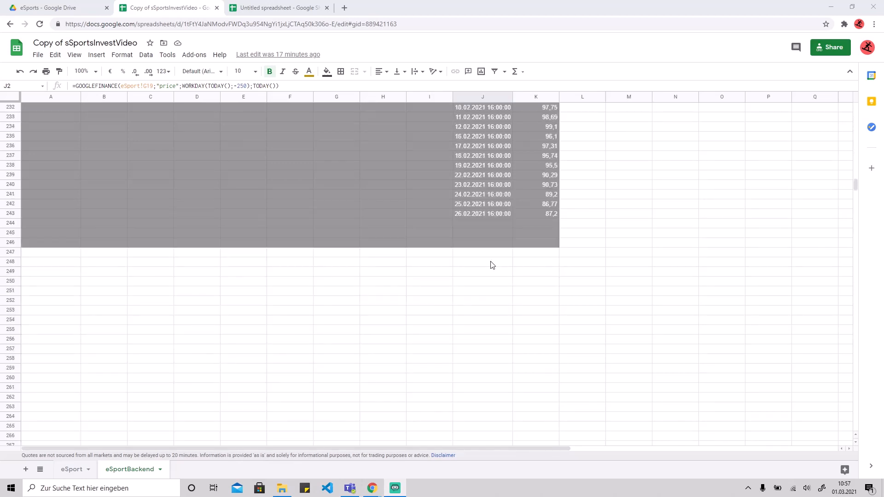
scroll(490, 289, up, 20)
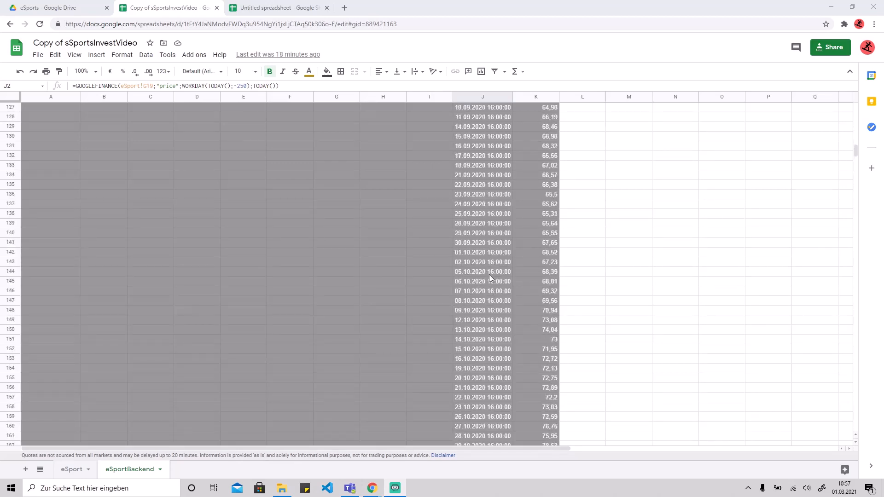
scroll(494, 270, up, 15)
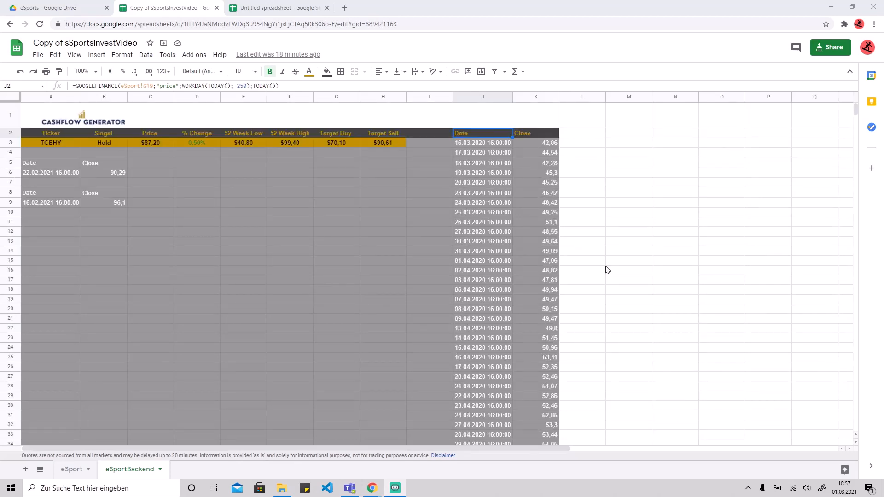
click(73, 470)
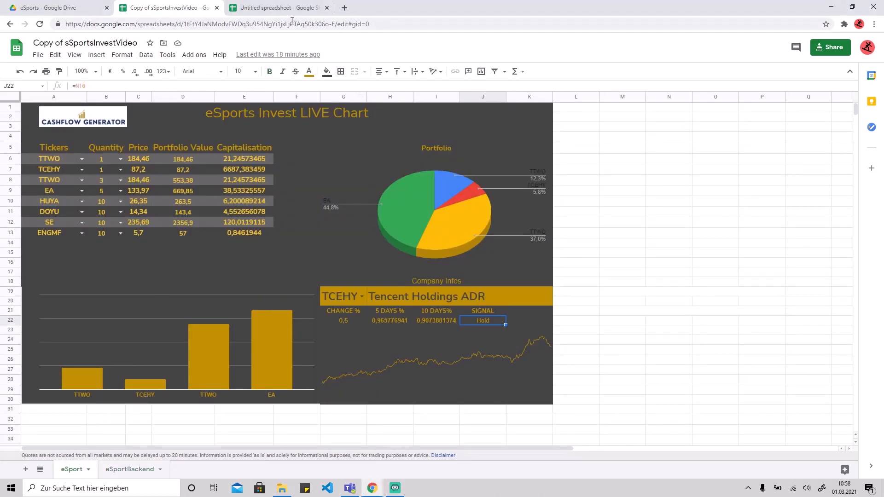
click(276, 8)
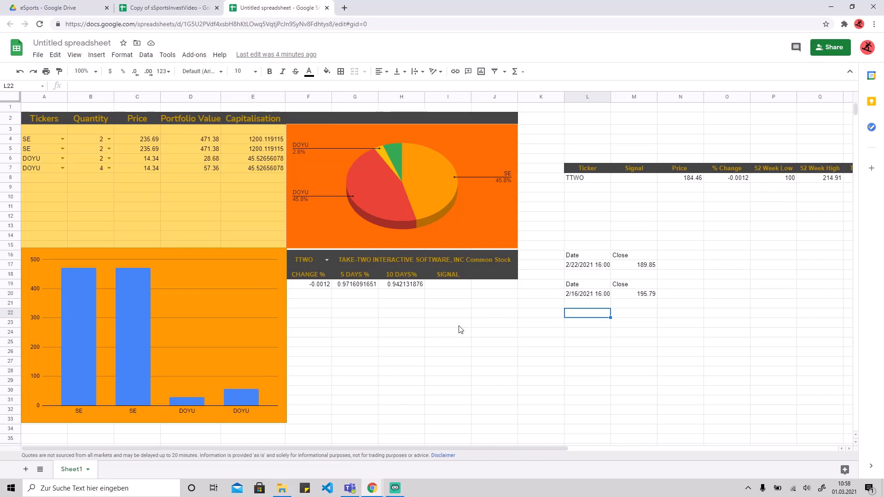
- Try to enter a GOOGLEFINANCE price history formula in cell L22 for the ticker in F16, using WORKDAY, TODAY and -250
text(=)
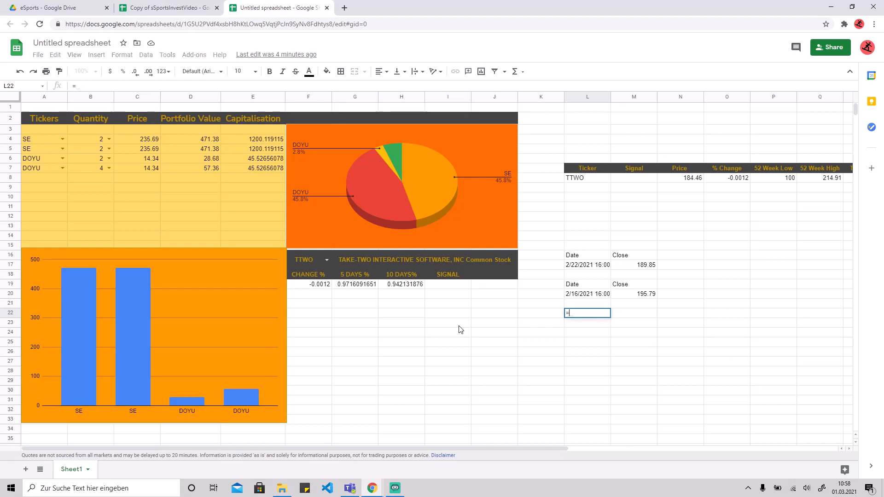
text(GOOGLEFINANCE()
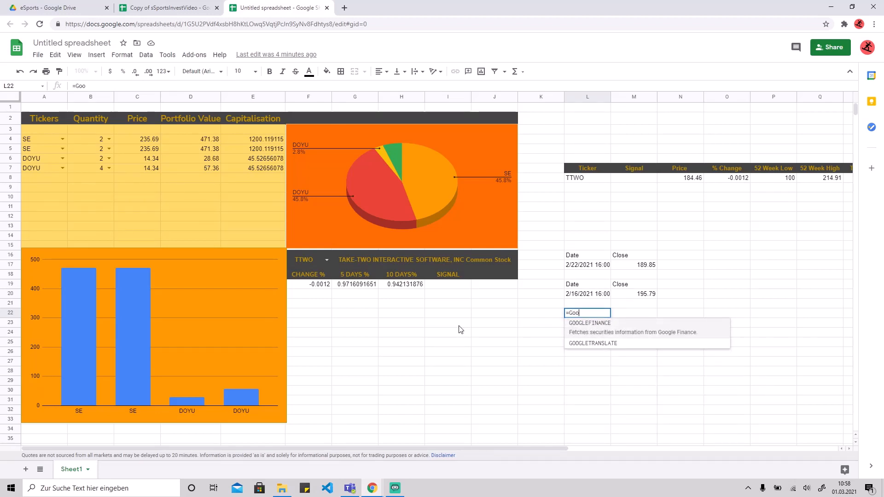
key(Tab)
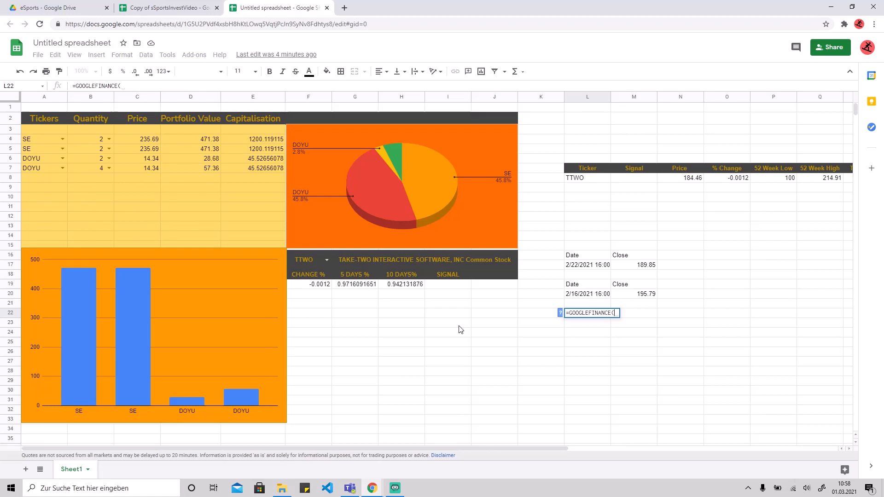
click(307, 261)
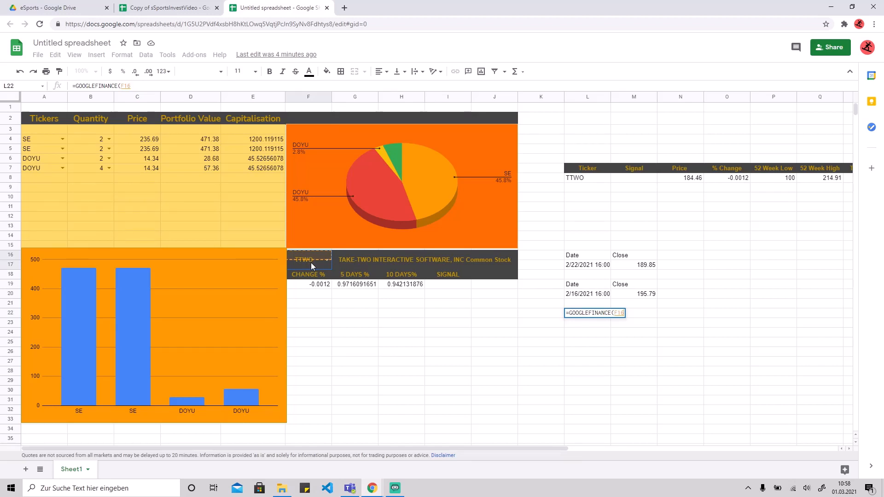
text(;"")
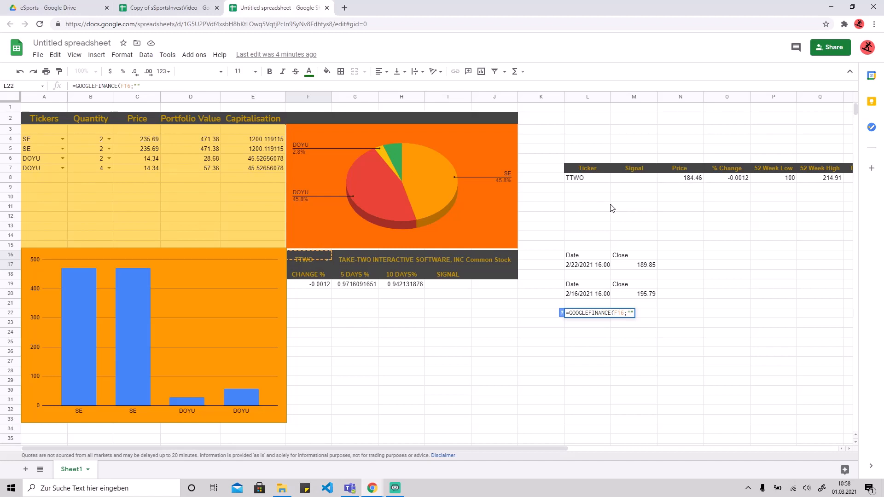
text(price";Wor)
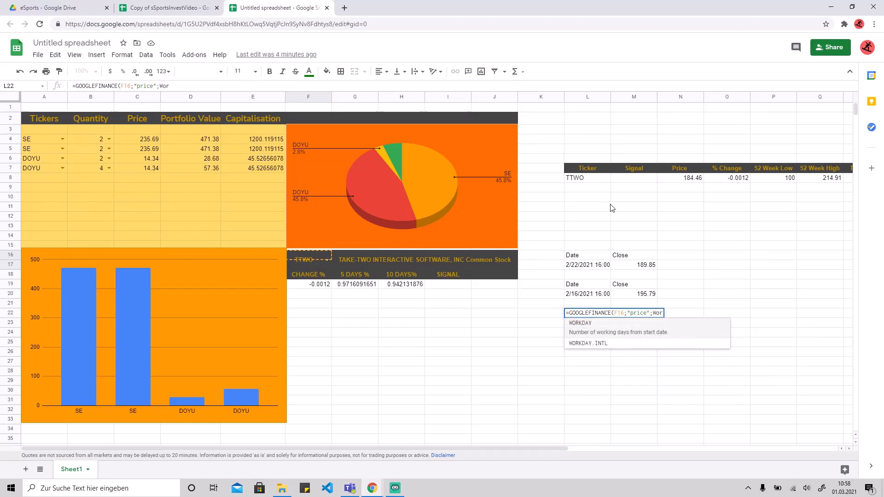
key(Tab)
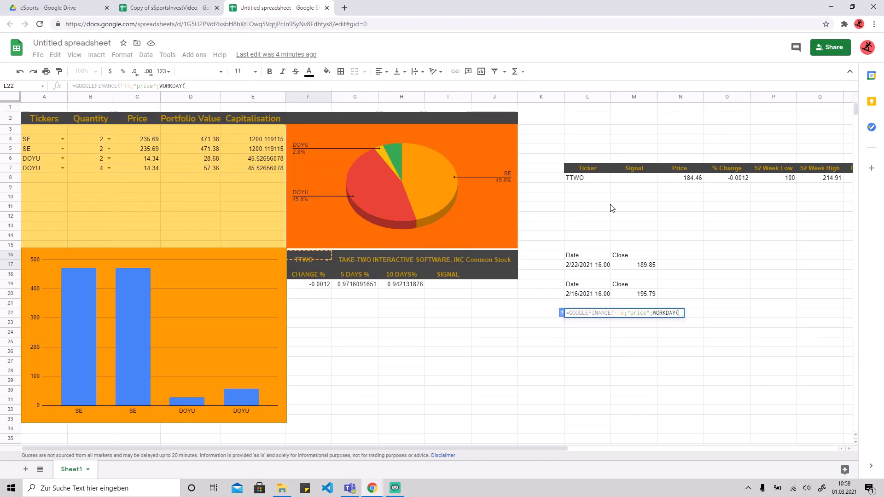
text(Tod)
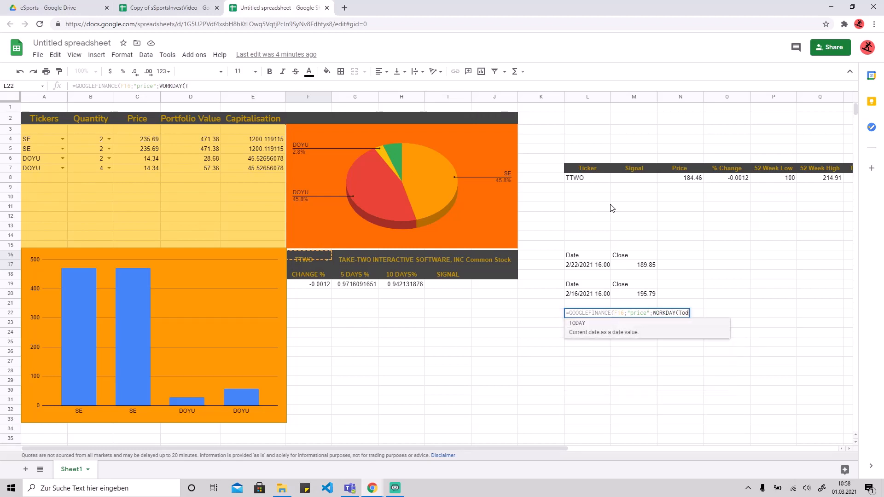
key(Tab)
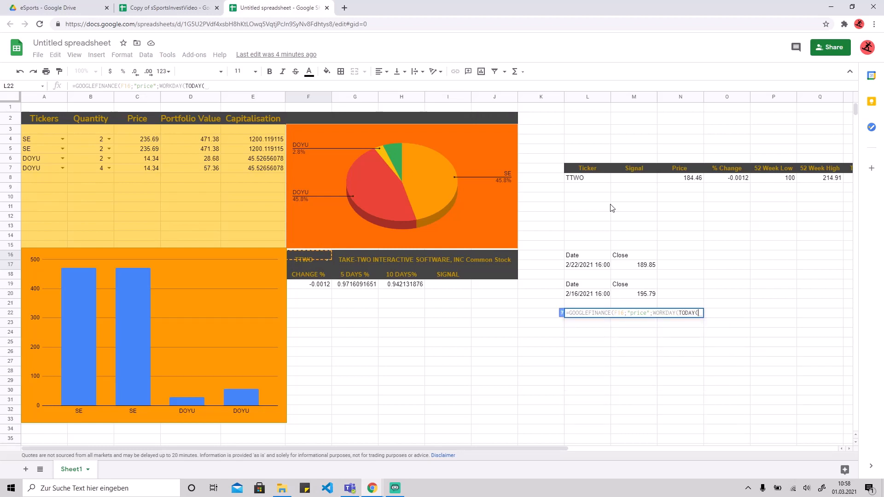
text())
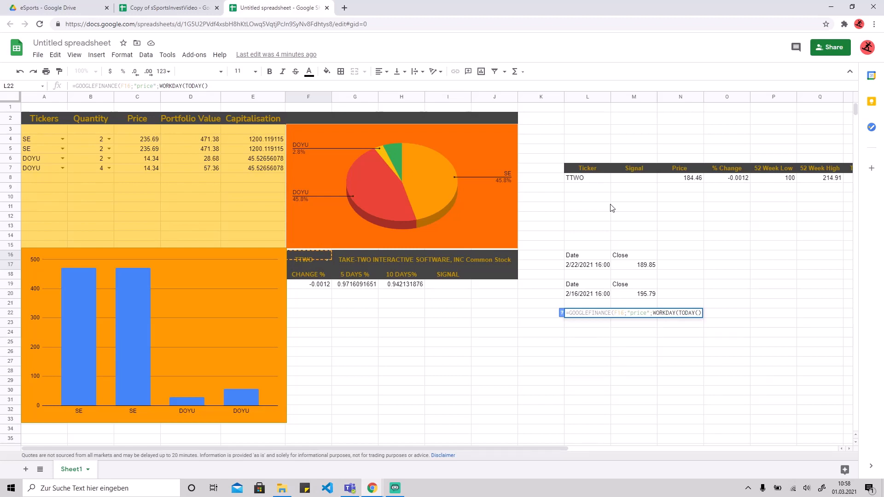
text(;-)
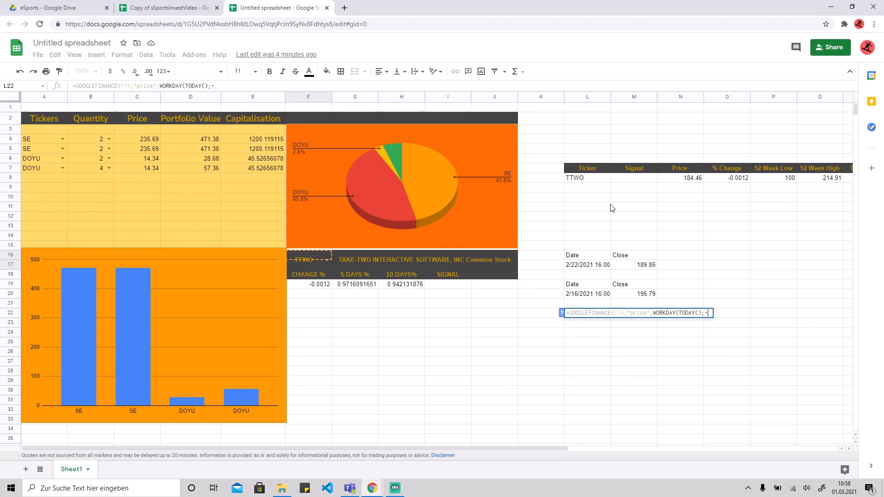
text(250)
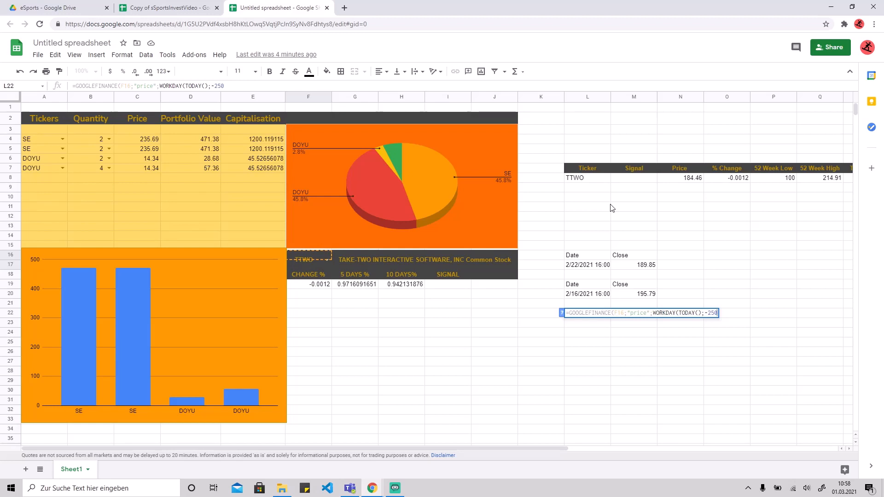
text(;TODAY()
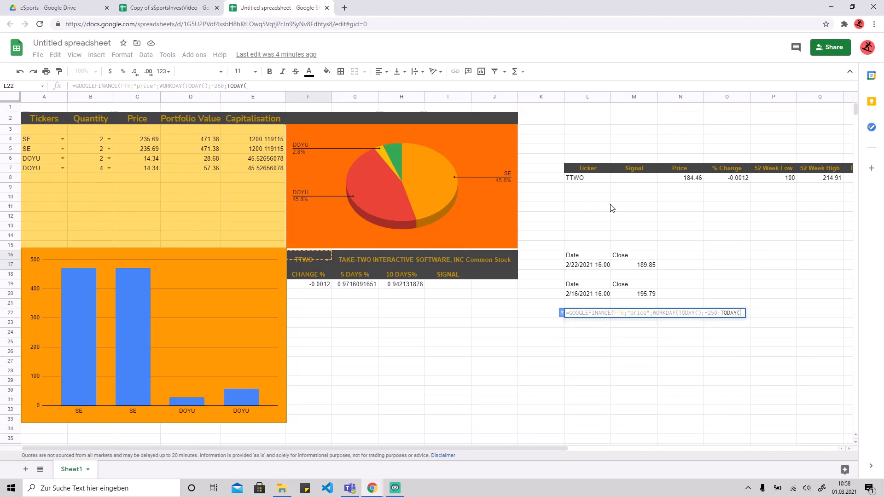
text()))
key(Return)
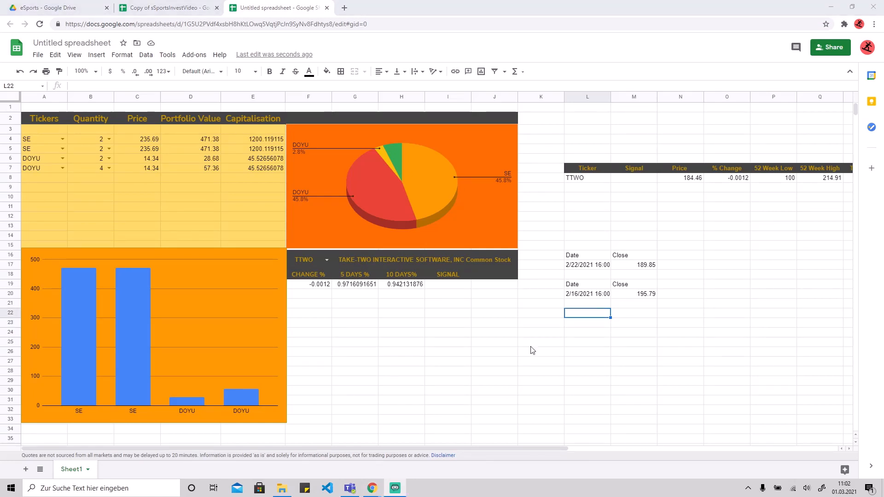
- Copy the price history formula from eSportBackend cell J2 in Copy of sSportsInvestVideo and return to the untitled spreadsheet
click(593, 316)
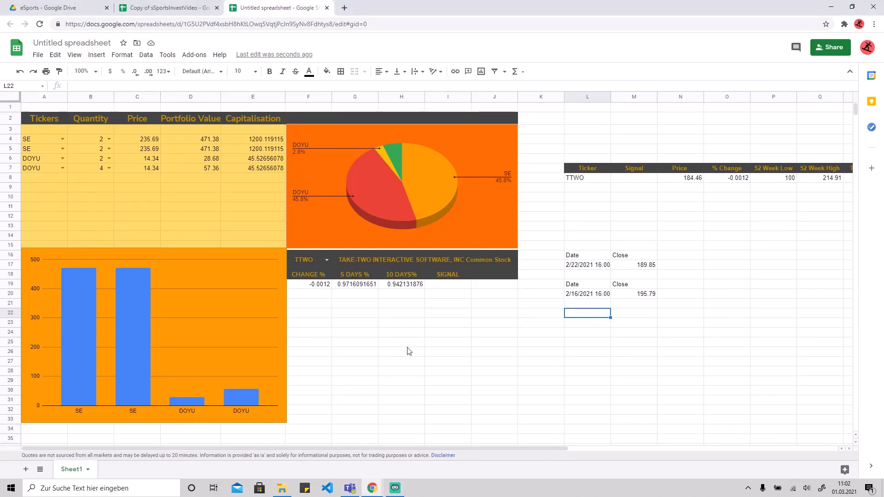
click(179, 6)
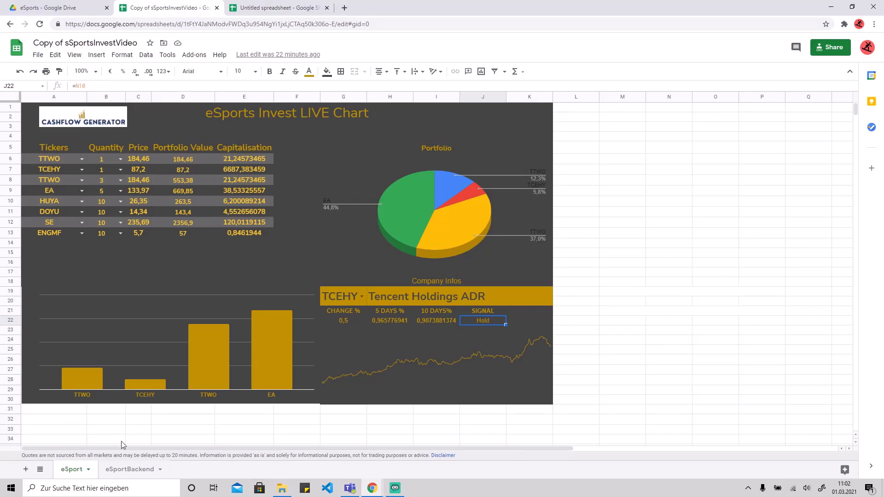
click(117, 469)
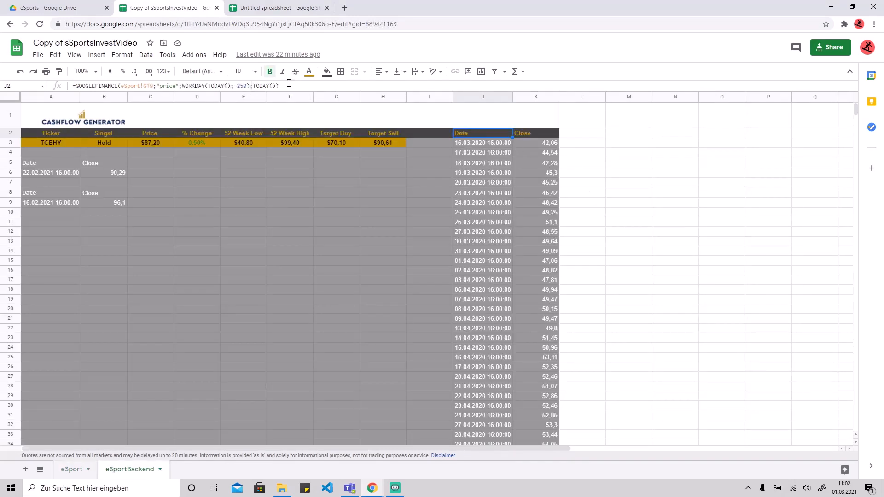
drag(289, 85, 59, 83)
key(ctrl+c)
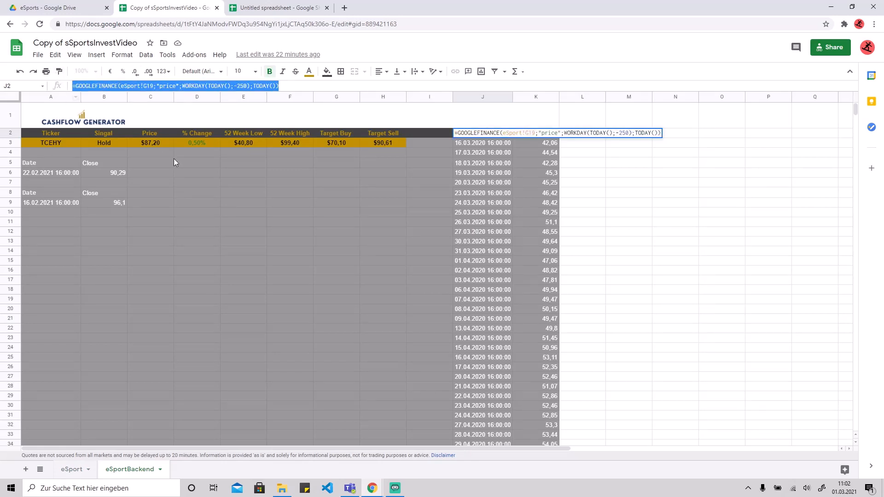
click(71, 469)
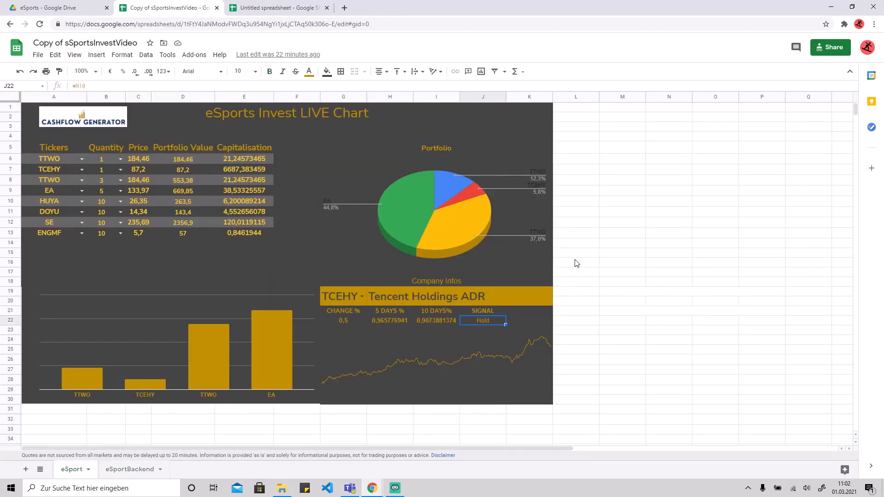
click(276, 8)
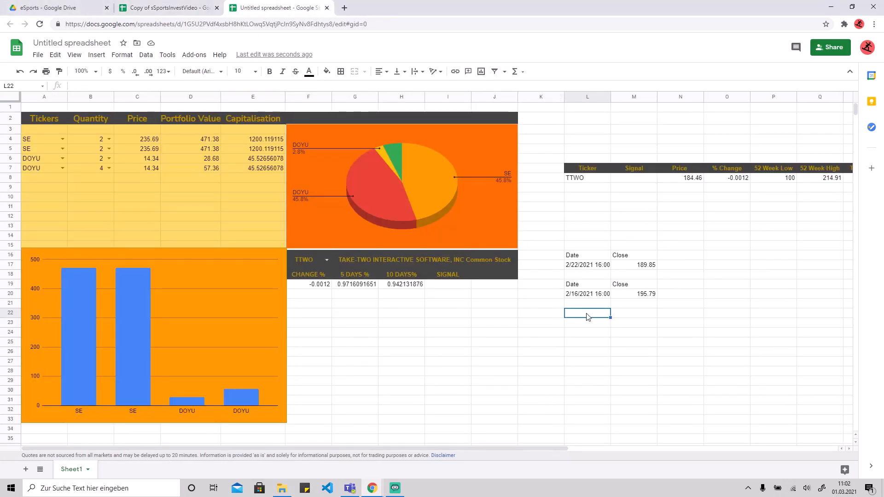
- Paste the copied formula into cell L22, replace eSport!G19 with the ticker cell F16, and look through the resulting price history
key(Return)
key(ctrl+v)
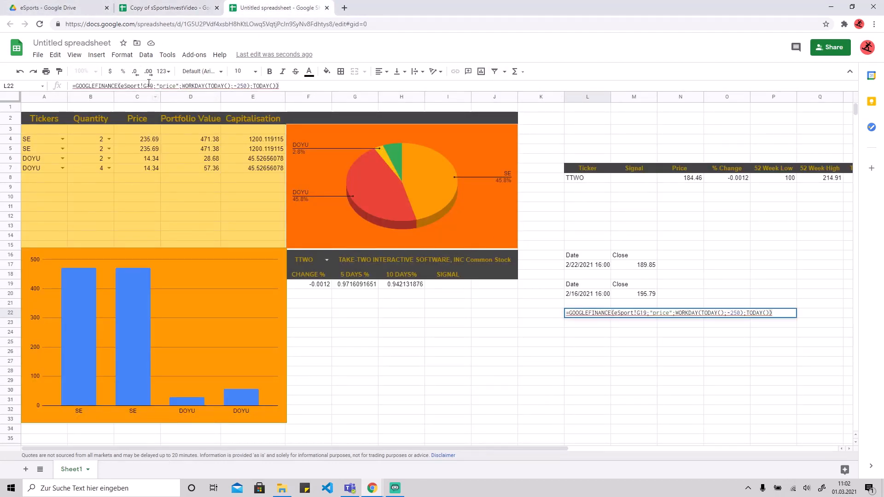
drag(153, 86, 121, 86)
key(BackSpace)
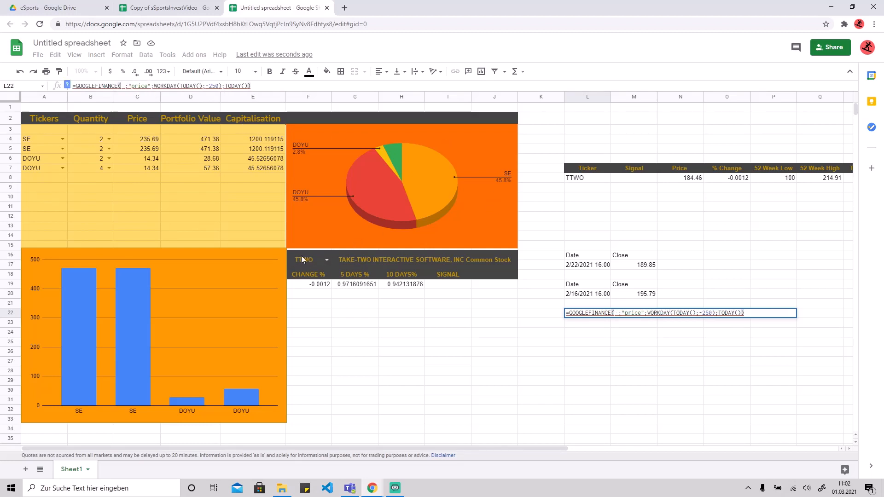
key(Return)
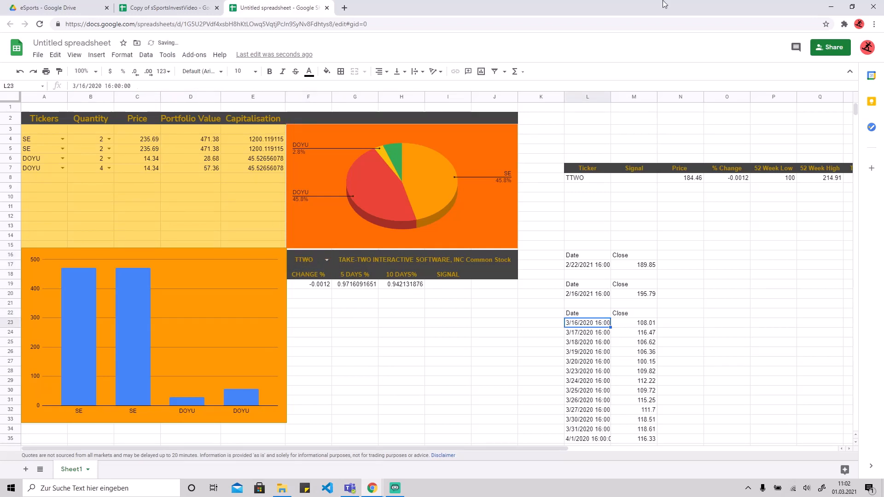
scroll(647, 372, down, 6)
scroll(646, 372, down, 17)
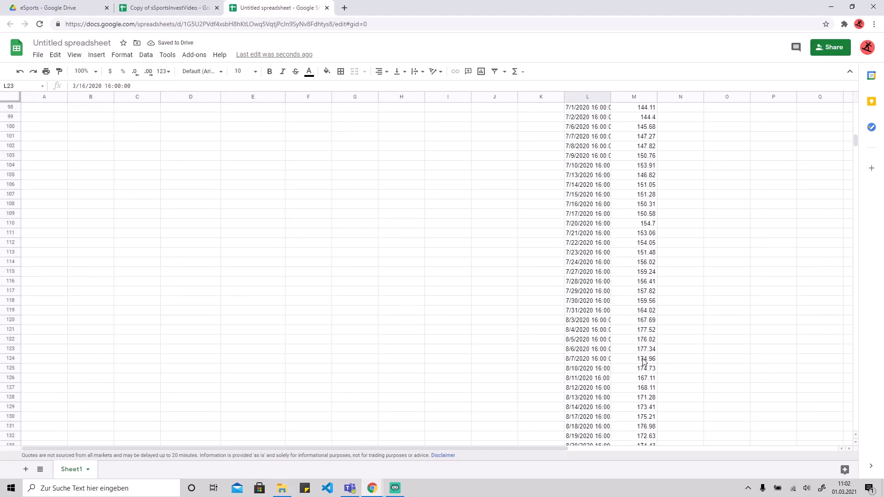
scroll(643, 362, down, 17)
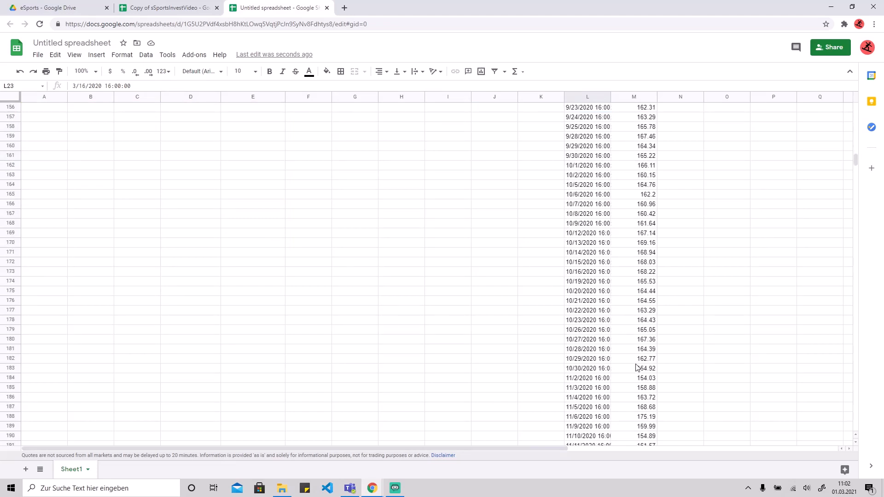
scroll(635, 362, up, 20)
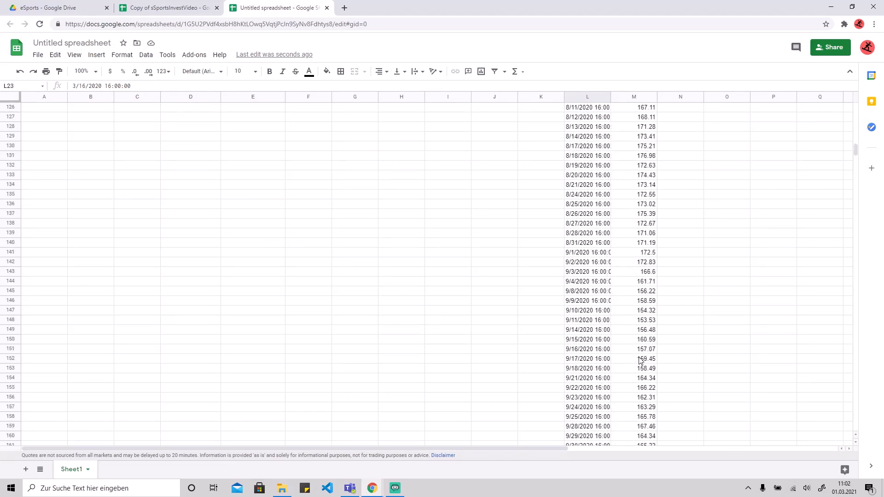
scroll(642, 360, up, 12)
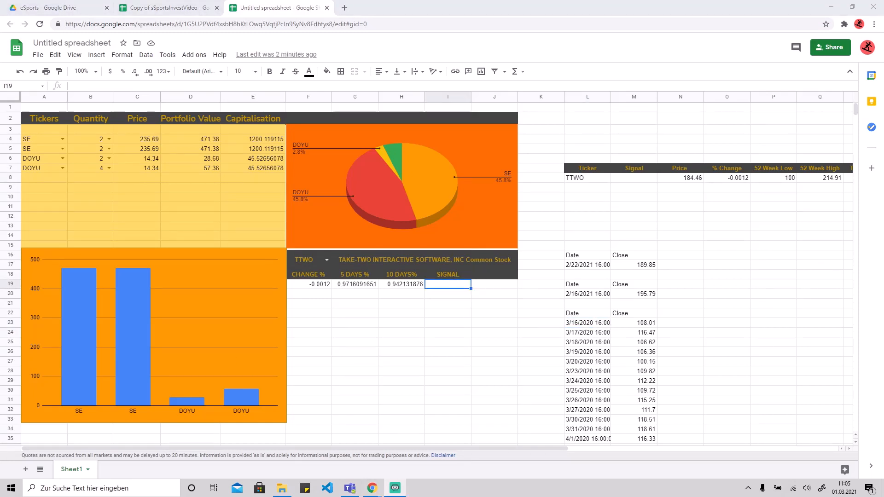
- Begin an IF formula in Signal cell M8 that returns an empty text when ticker cell L8 is blank, with a nested IF otherwise
click(636, 180)
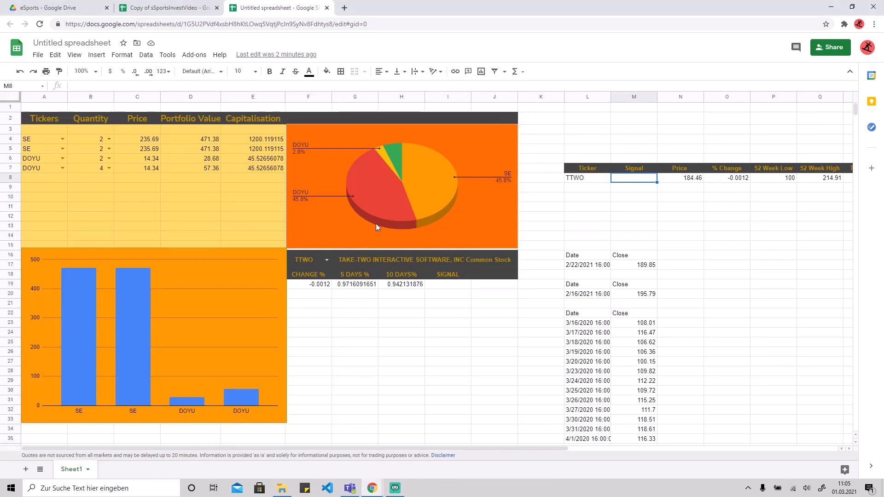
click(99, 86)
text(=)
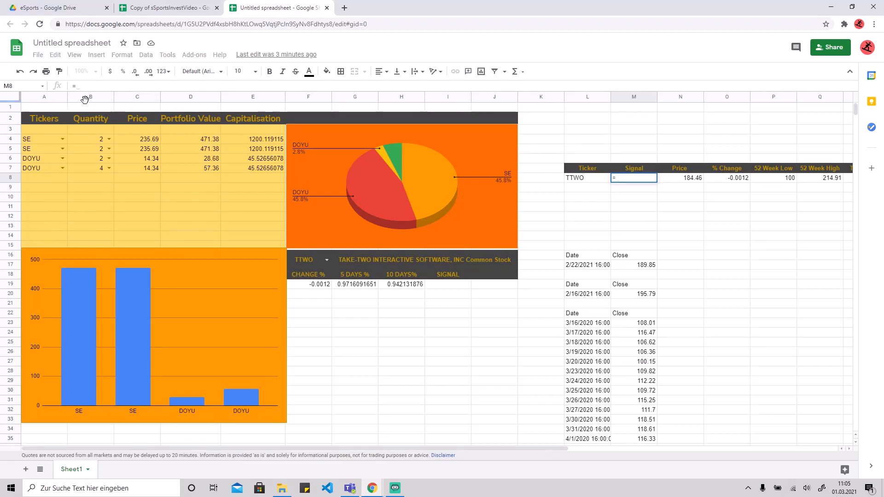
text(IF)
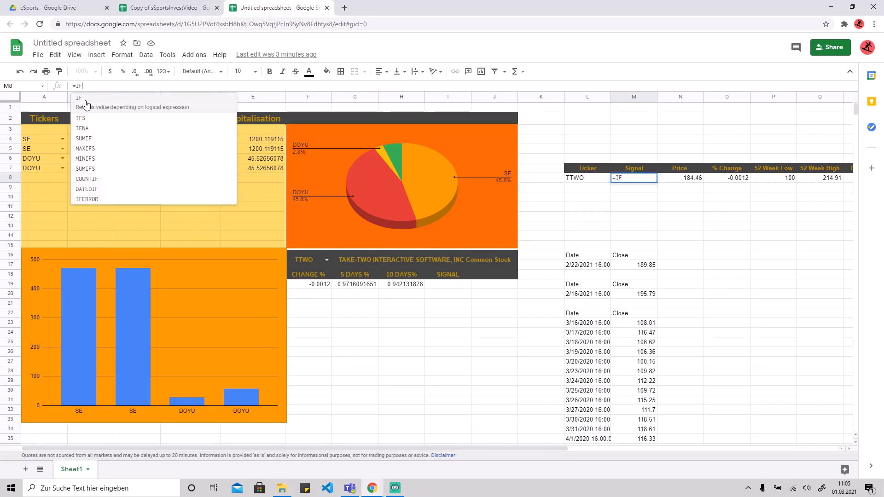
click(86, 102)
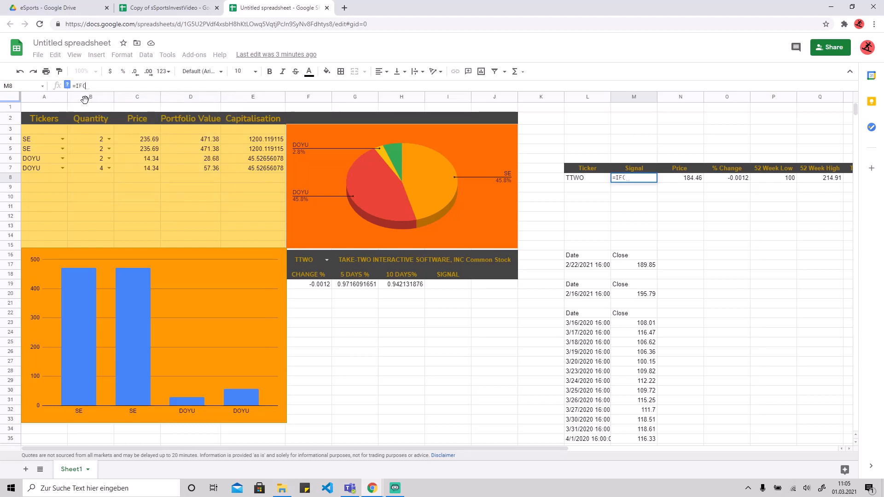
text(isbla)
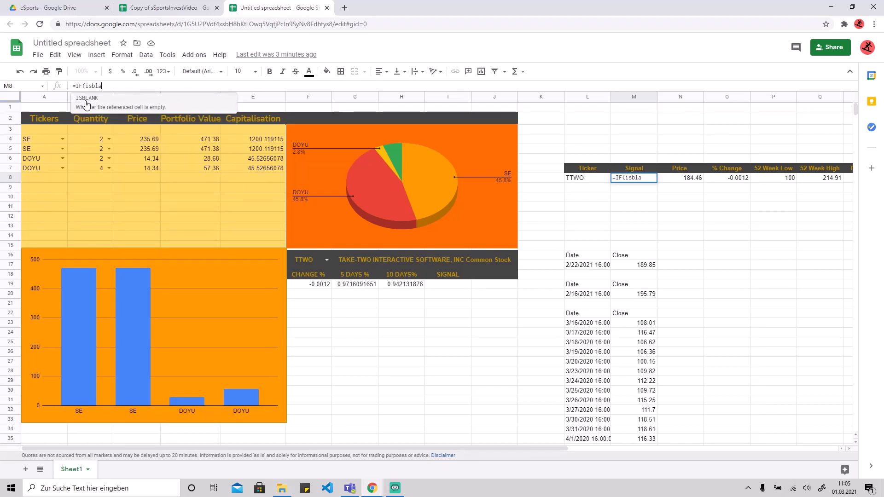
click(86, 102)
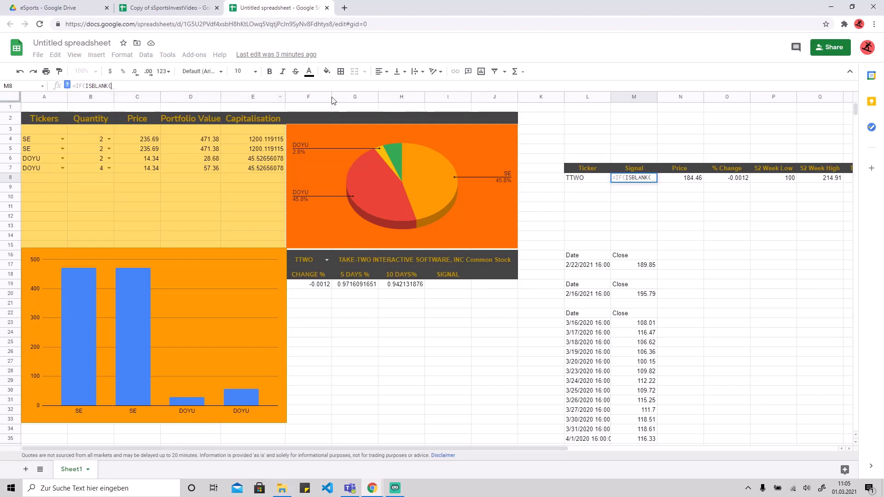
click(583, 181)
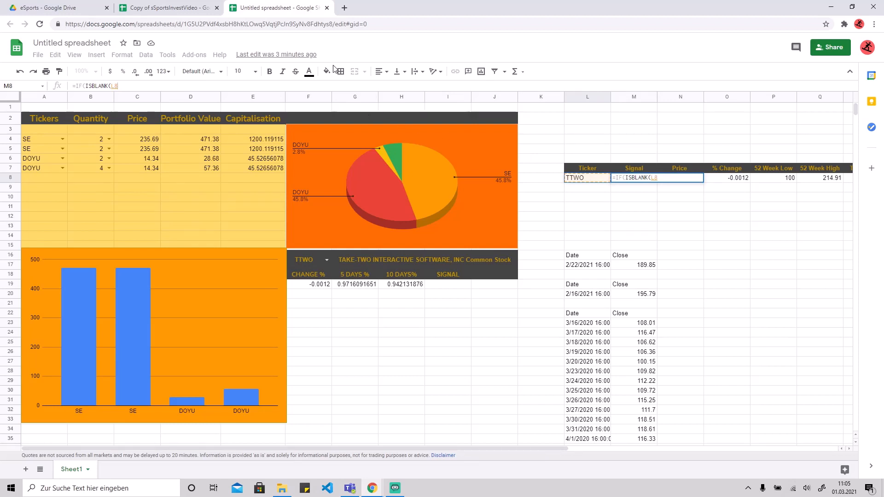
text();)
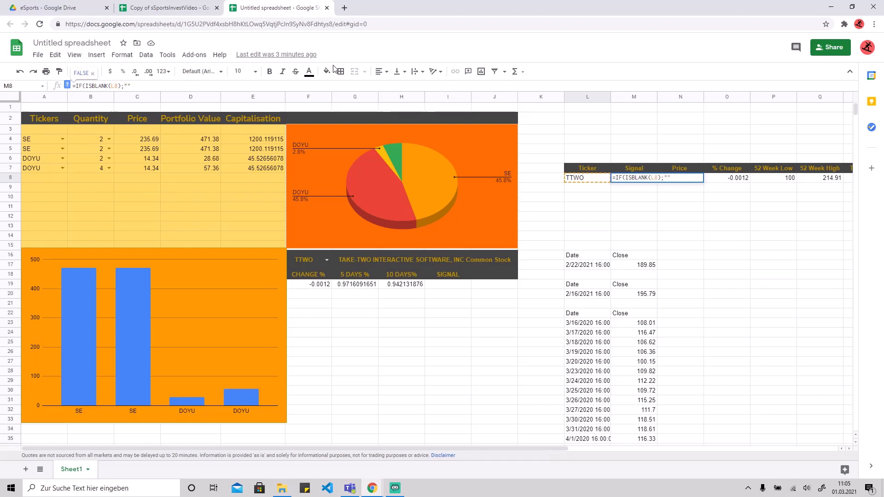
text("";IF)
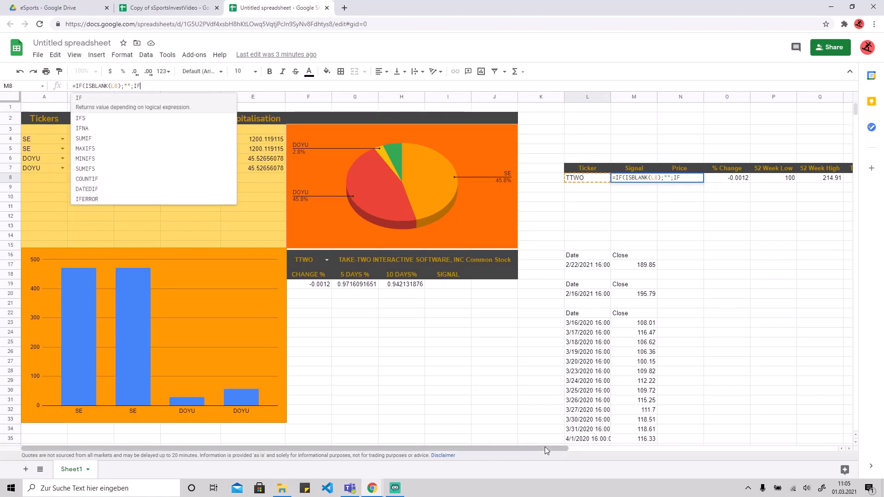
- Make the nested IF in M8 return "SELL" when the price N8 is greater than the target sell S8
drag(545, 447, 654, 449)
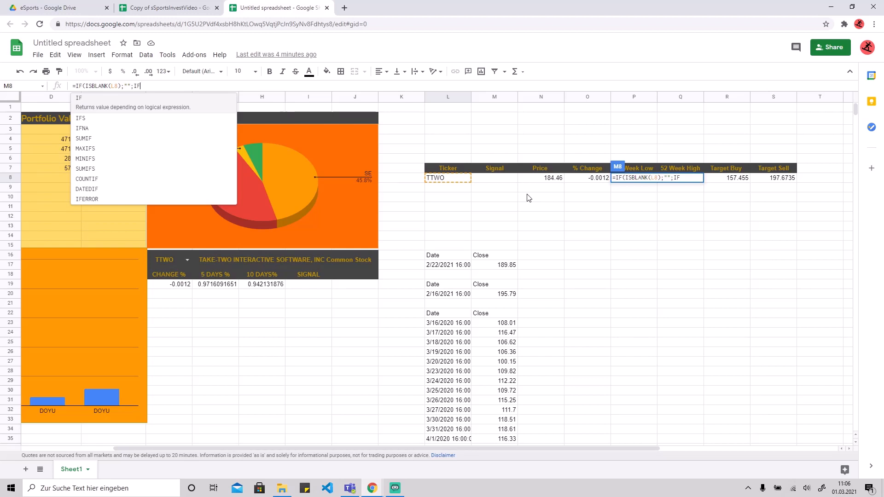
text(()
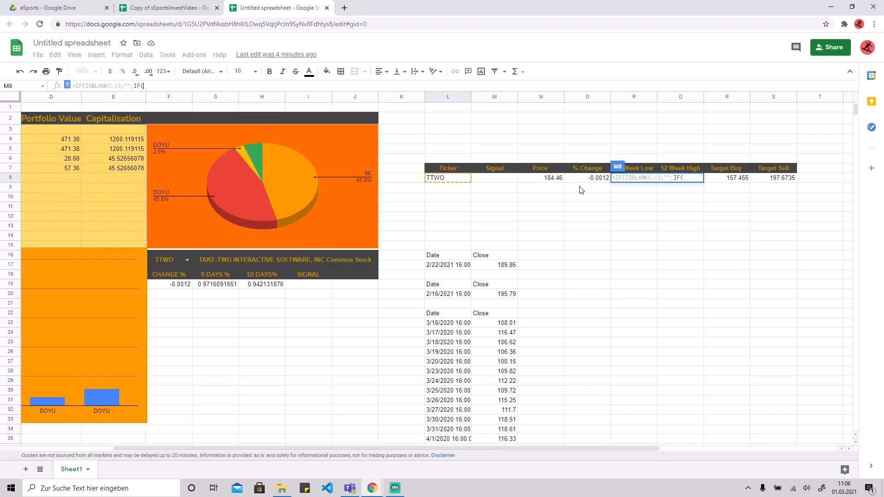
click(547, 180)
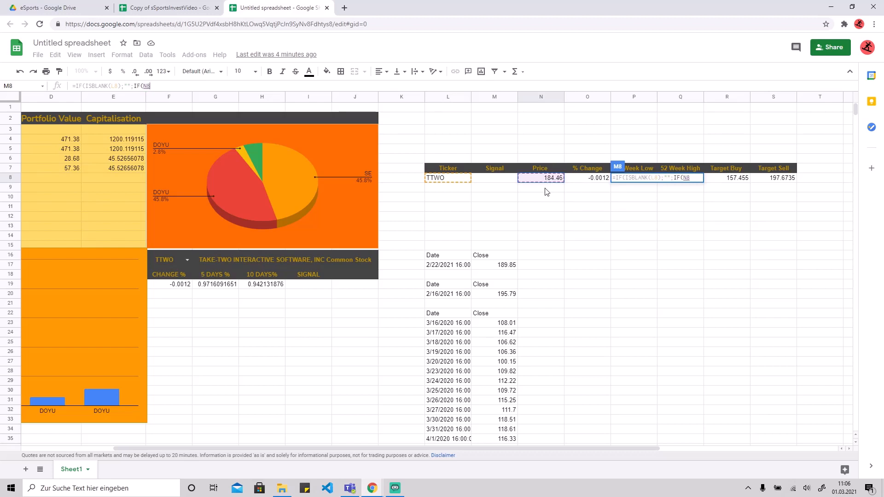
text(<)
key(BackSpace)
text(>)
click(785, 180)
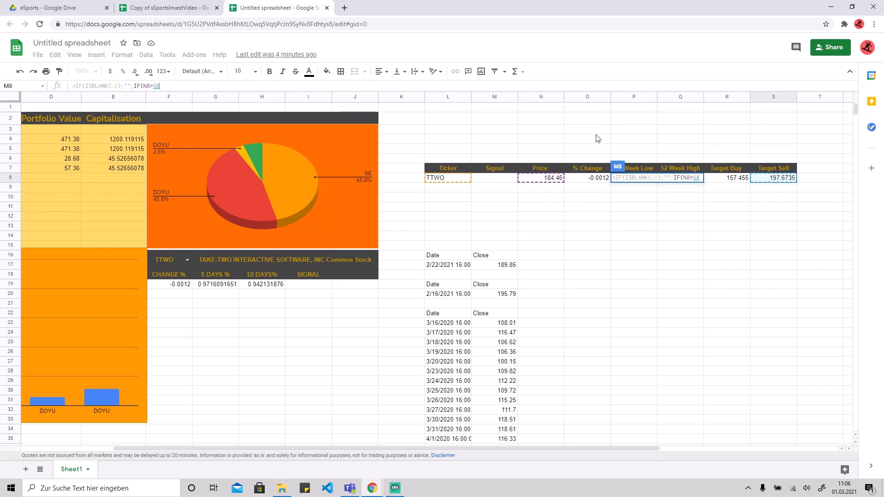
text(;)
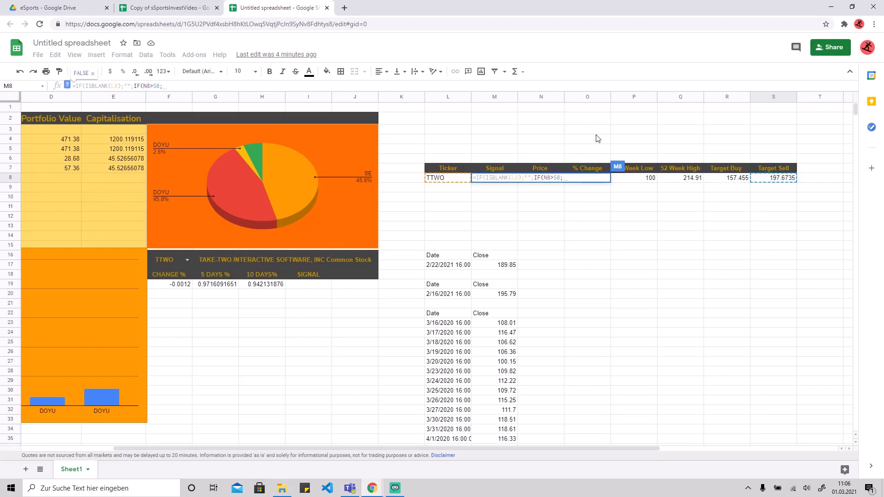
text("")
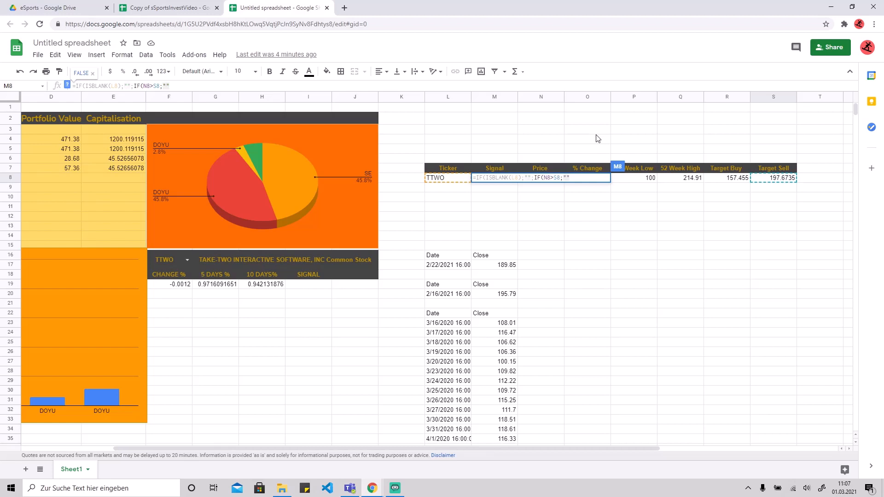
text(ELL";)
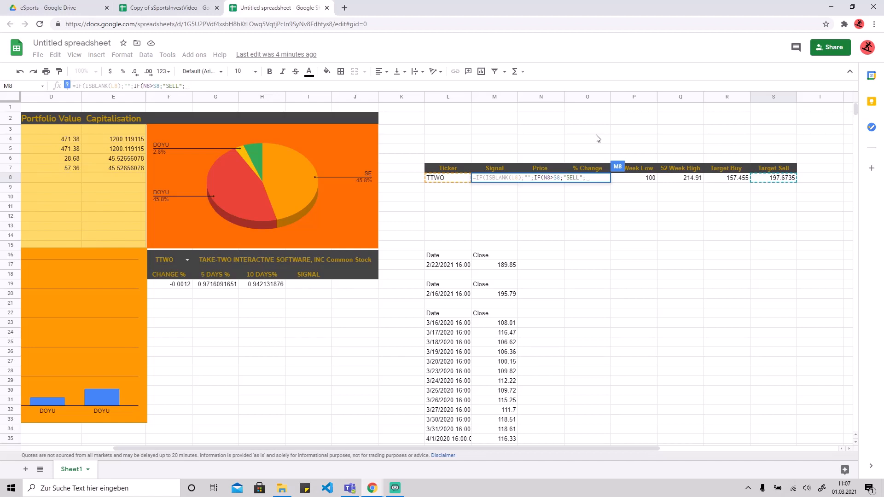
- Complete the M8 formula with a further IF returning "Buy" when N8 is less than target buy R8, otherwise "Hold"
text(IF()
scroll(602, 205, down, 1)
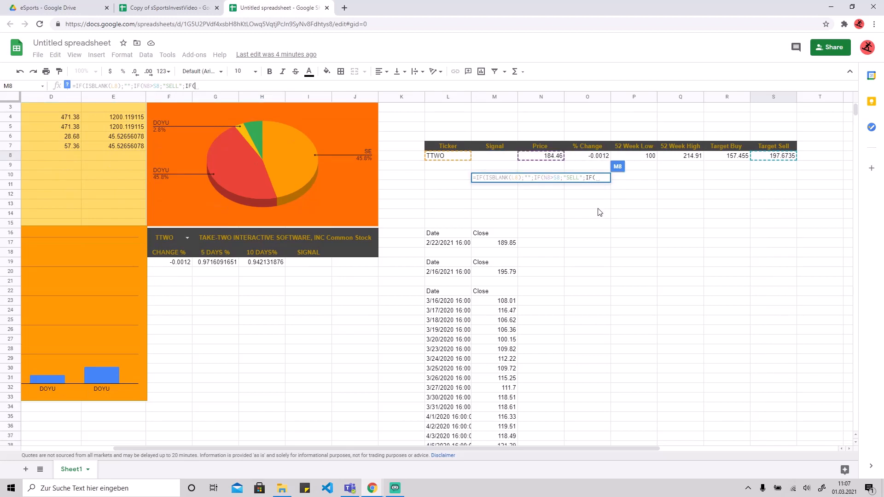
click(533, 160)
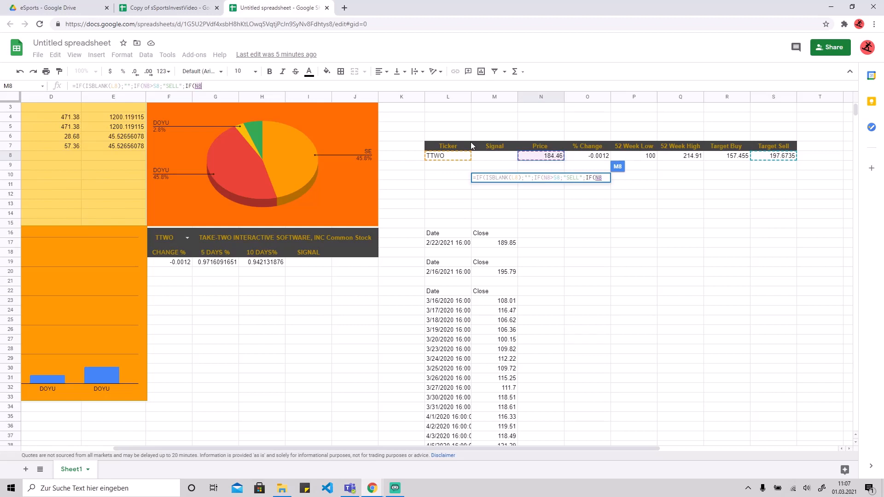
text(>)
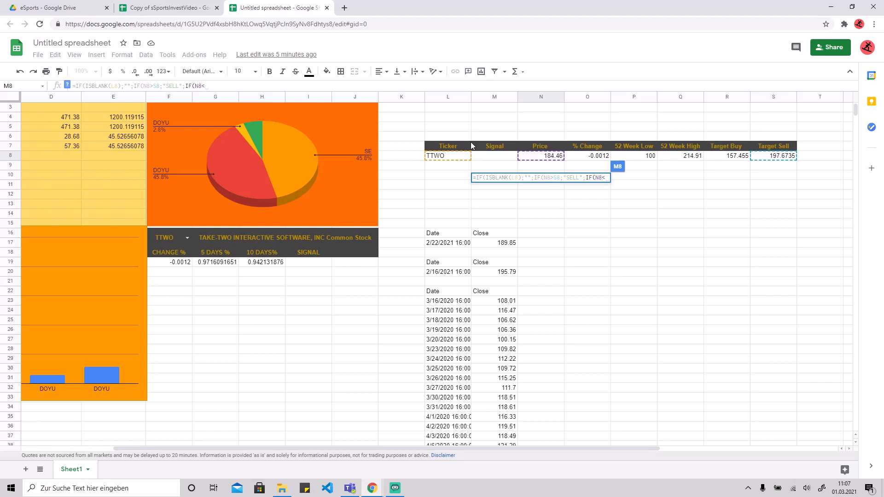
click(727, 156)
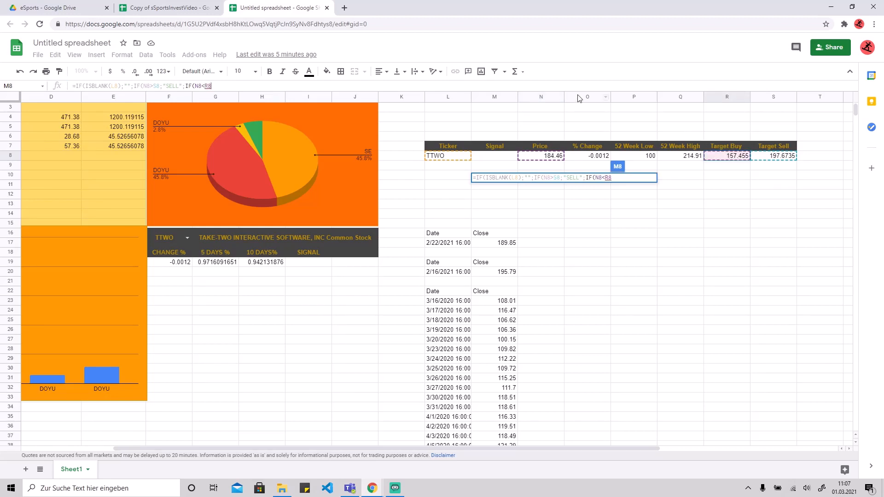
text(;)
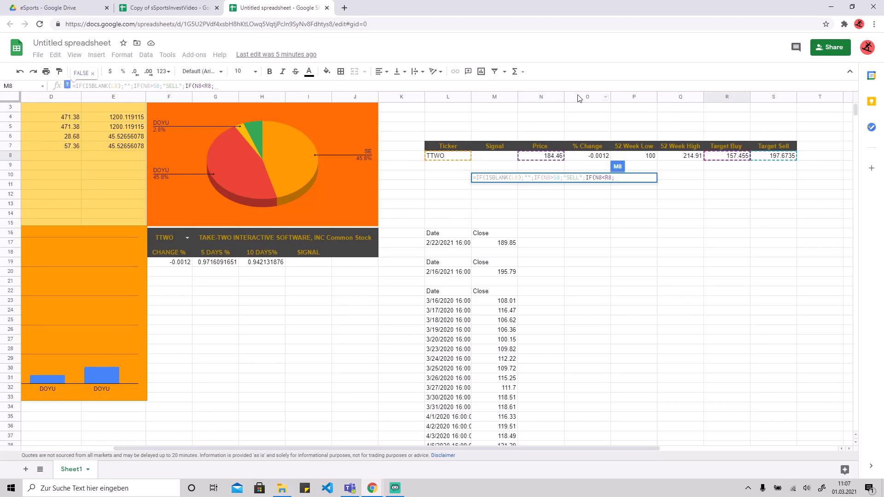
text("Buy")
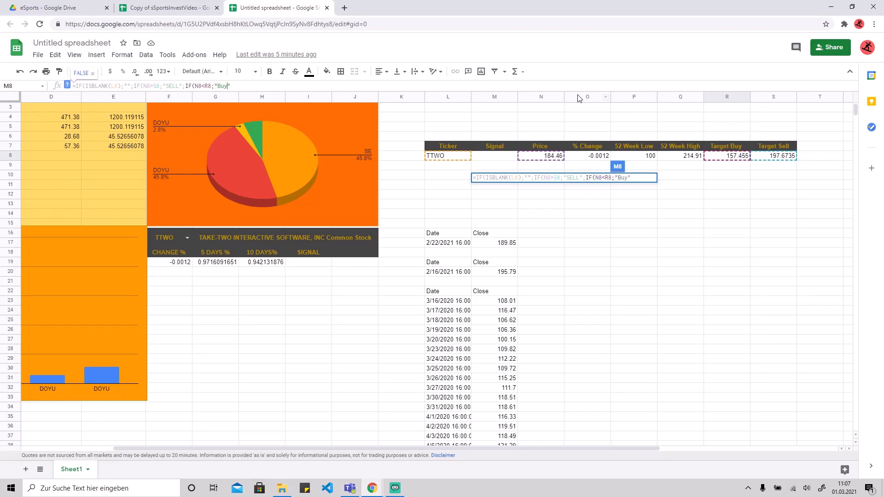
text(;"")
text(Hold)
text())))
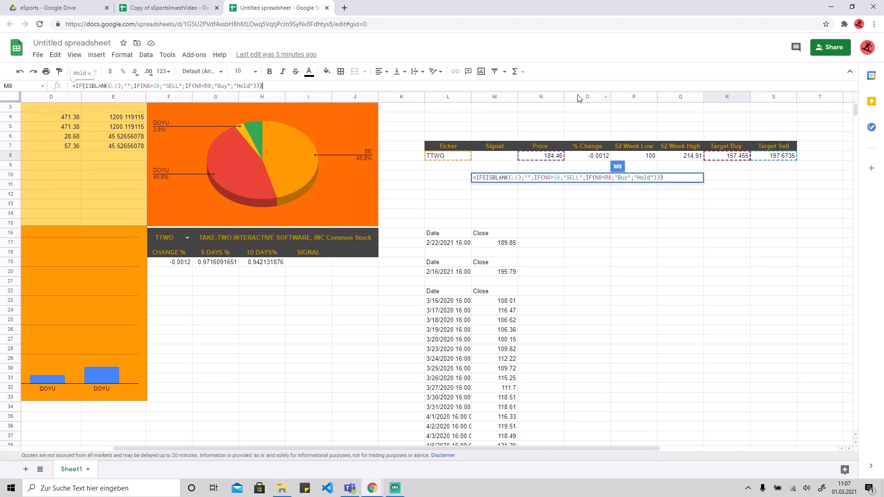
key(Return)
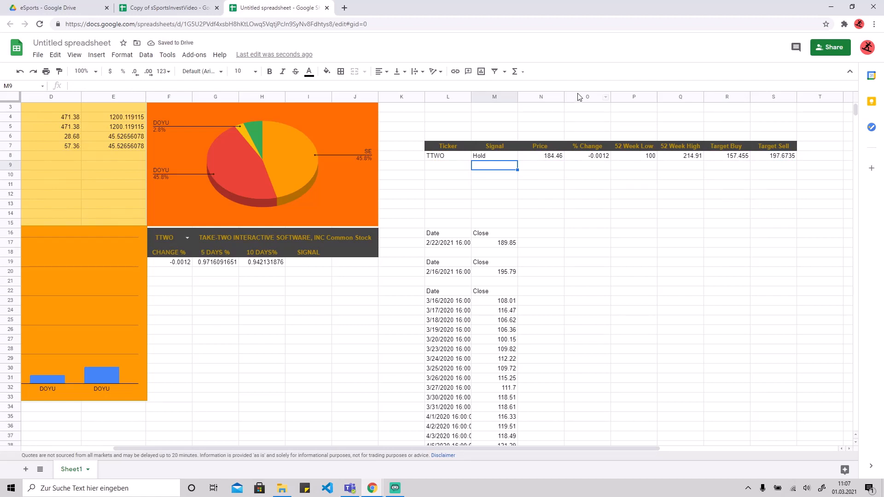
- Link the SIGNAL cell I19 of the company info section to the signal result in M8
click(492, 160)
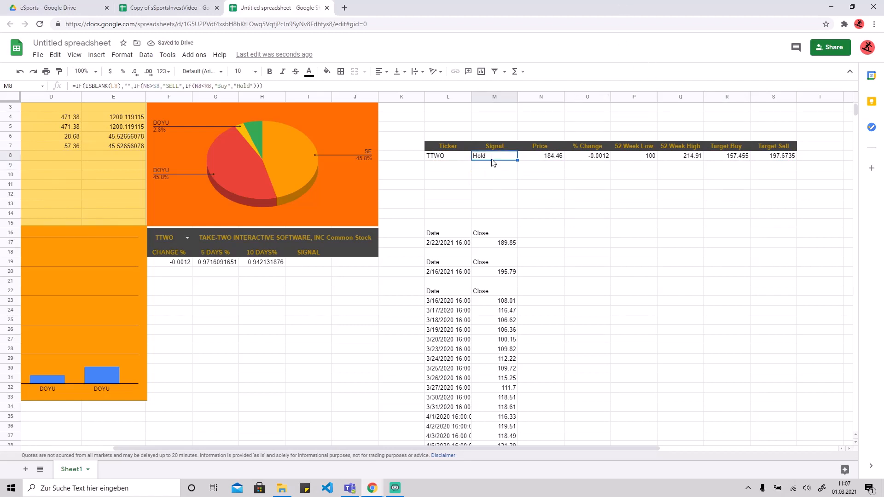
click(311, 259)
click(89, 84)
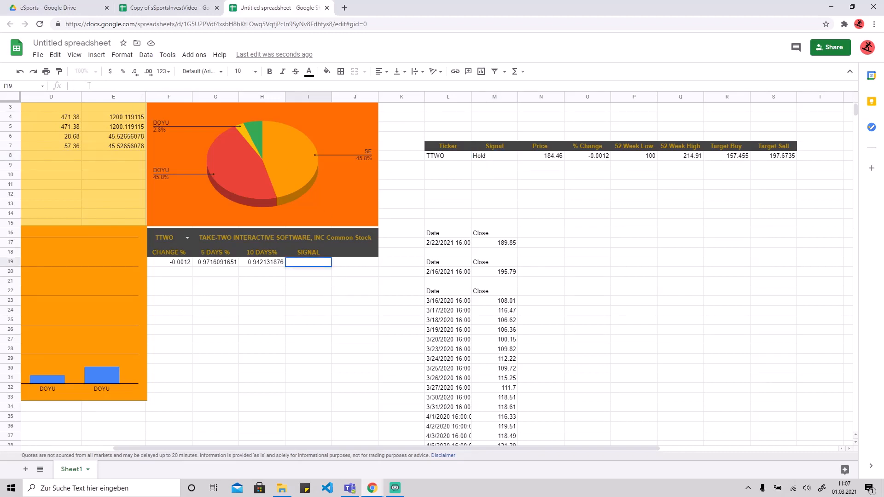
text(=)
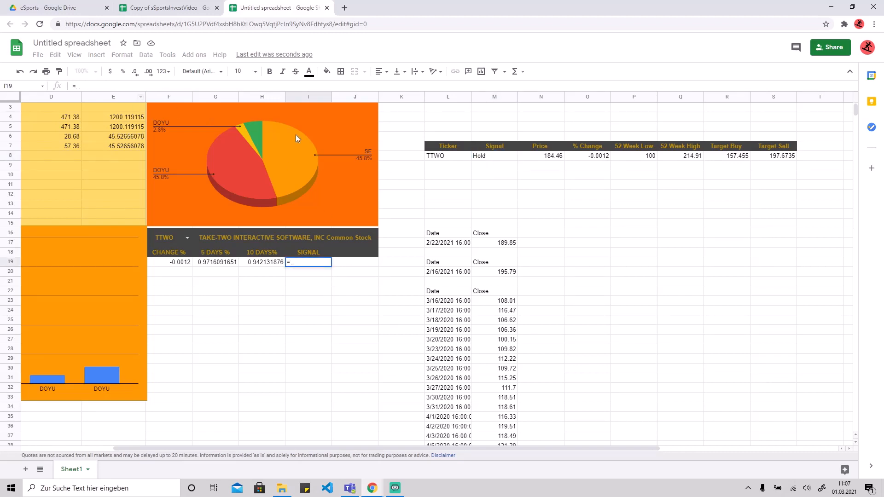
click(481, 158)
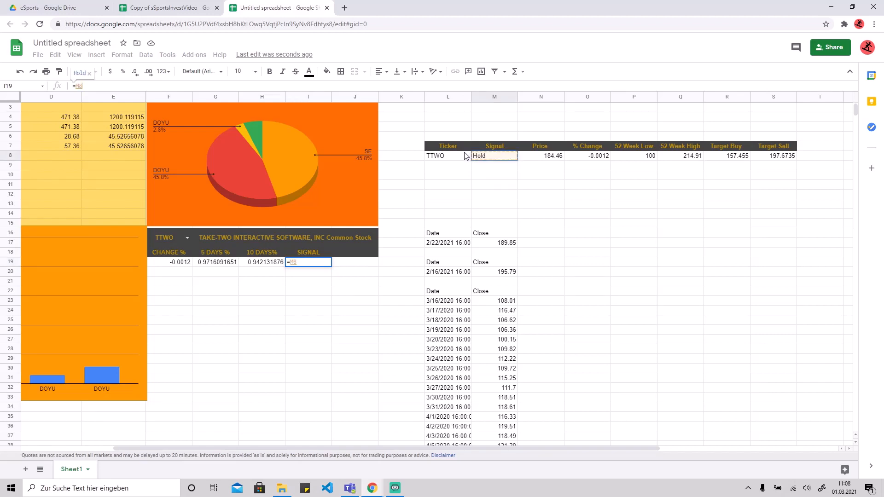
key(Return)
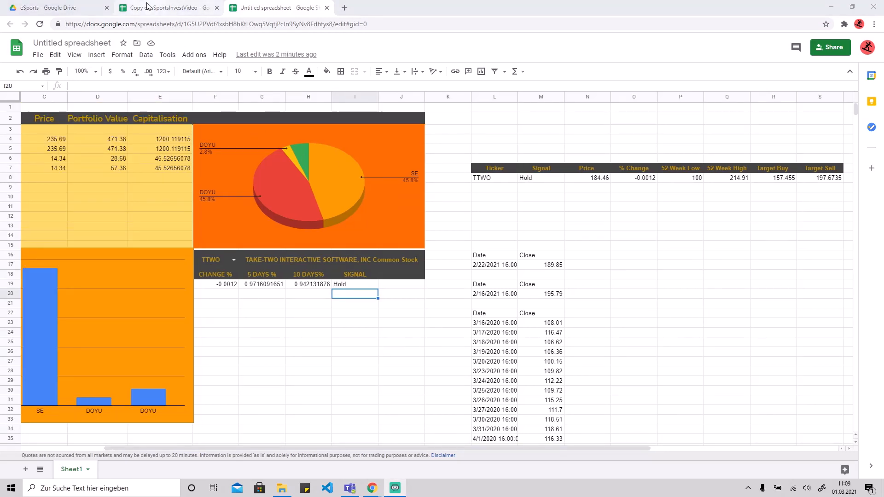
- Check the SPARKLINE formula behind the price chart in Copy of sSportsInvestVideo and return to the untitled spreadsheet
click(148, 7)
click(411, 363)
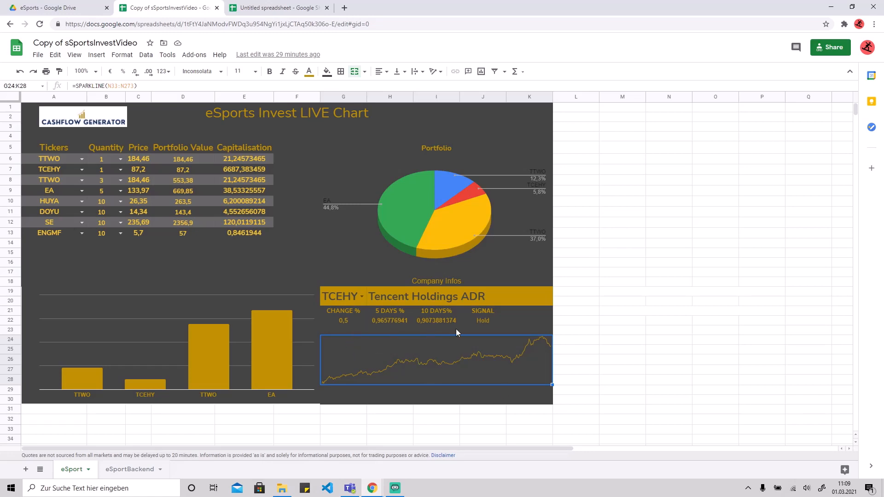
click(275, 14)
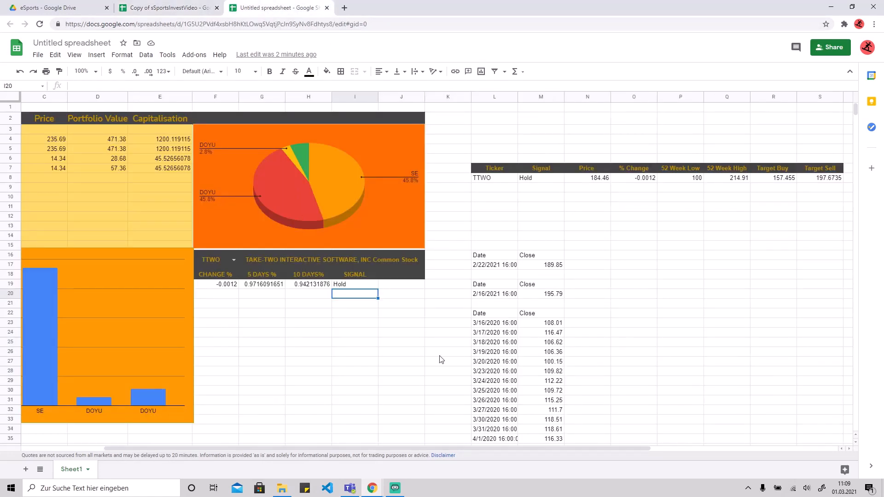
- Enter a SPARKLINE formula in F21 that charts the price history range L22:M263
click(223, 305)
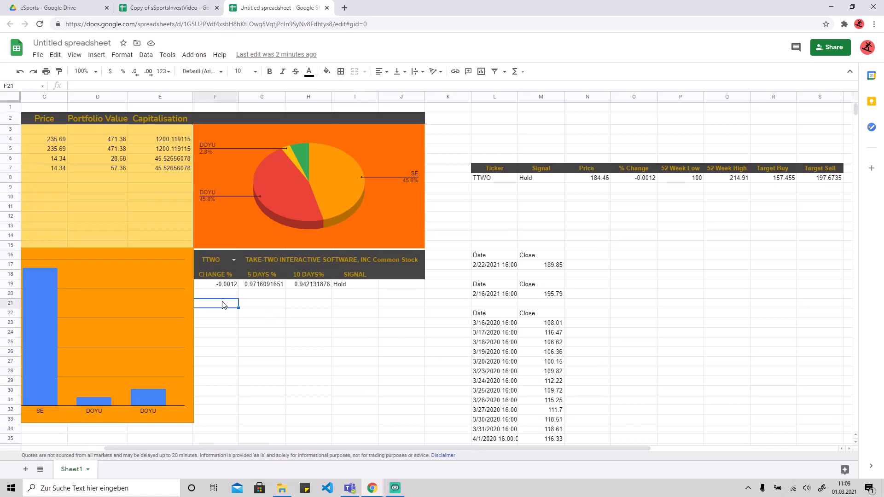
click(96, 86)
text(=Sp)
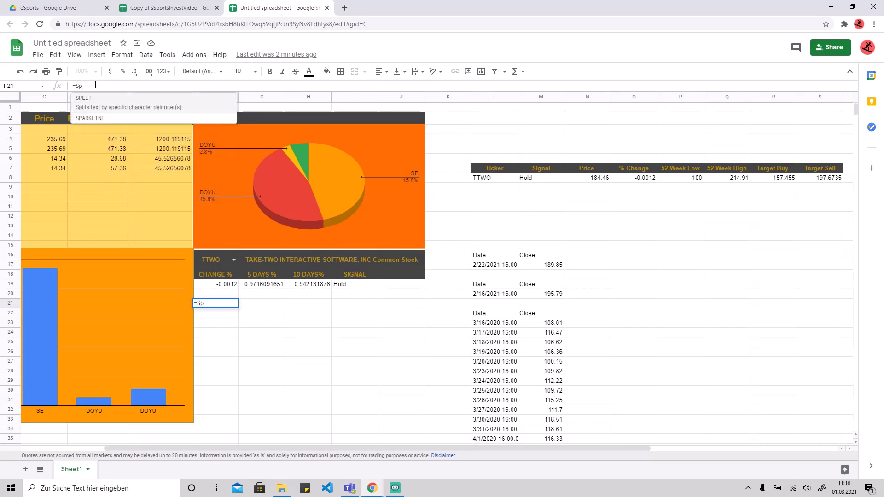
key(Down)
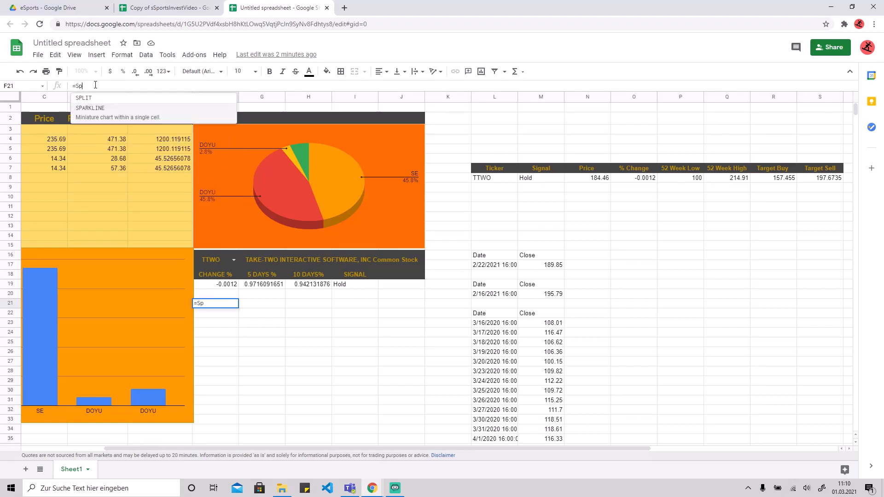
key(Tab)
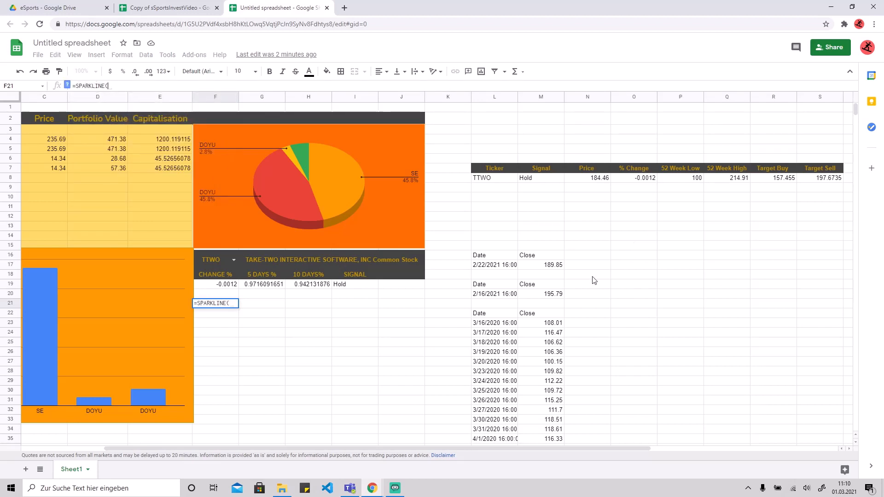
drag(490, 318, 552, 157)
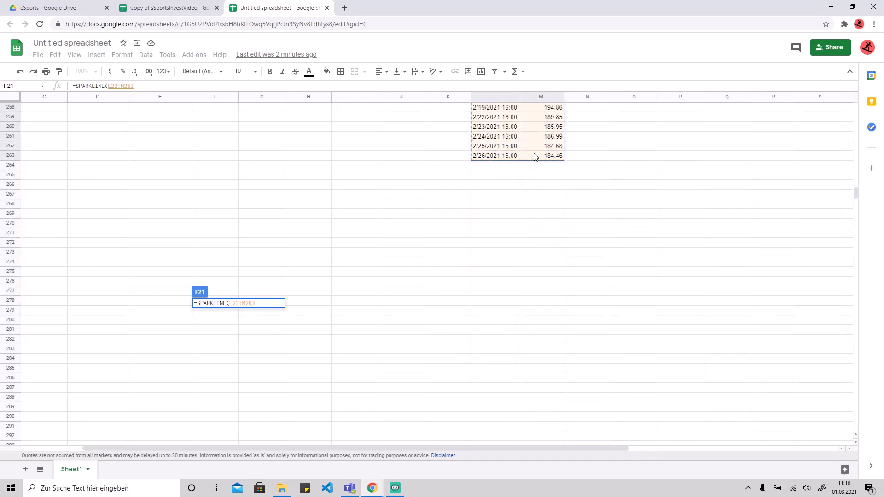
key(Return)
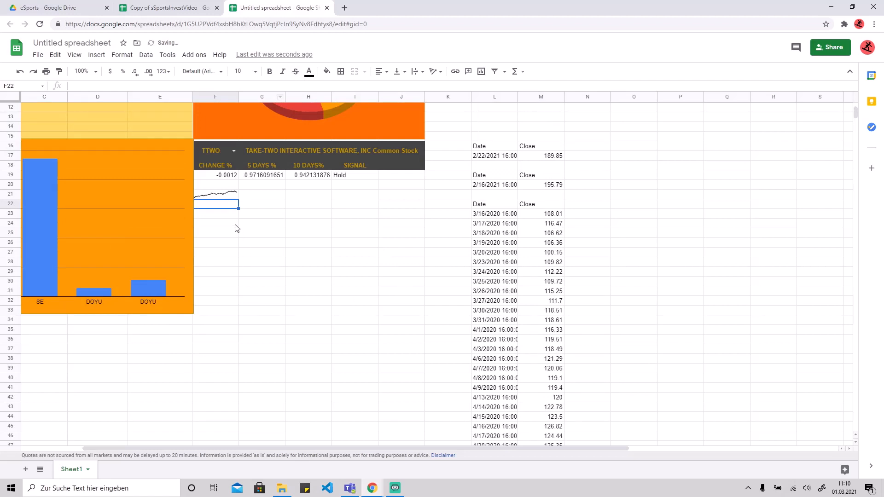
- Merge the range F20:J33 into one cell so the price sparkline spans the whole chart area
click(228, 196)
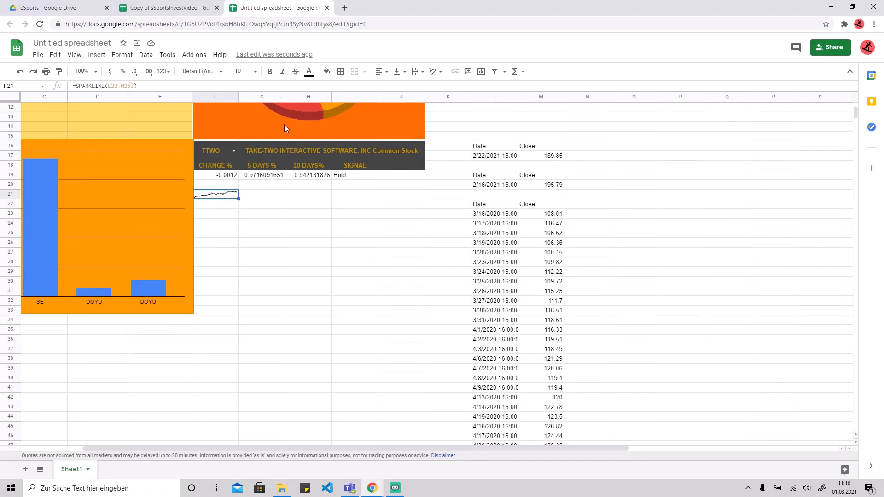
drag(207, 313, 386, 193)
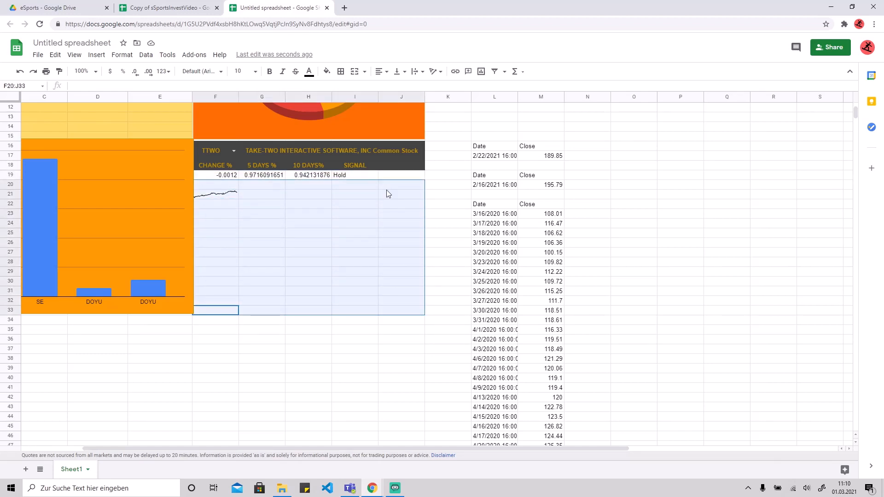
click(355, 71)
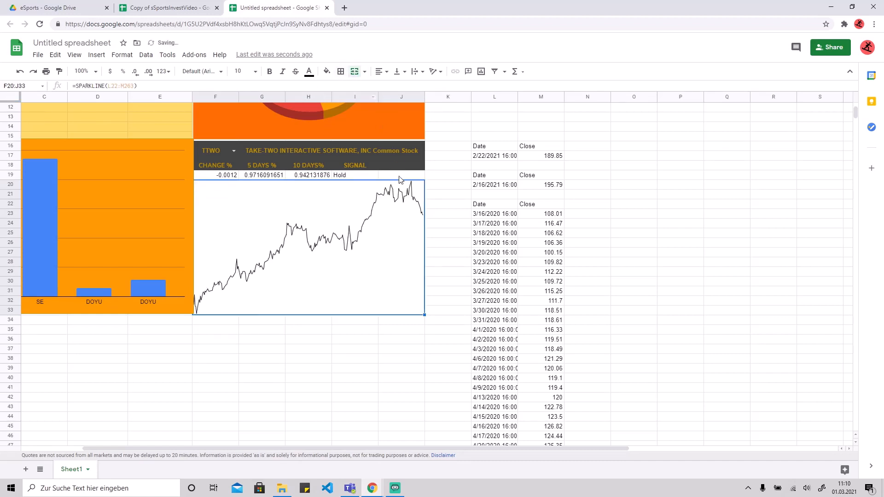
- Give the merged sparkline cell F20:J33 a dark grey fill and a dark yellow line colour
right_click(319, 210)
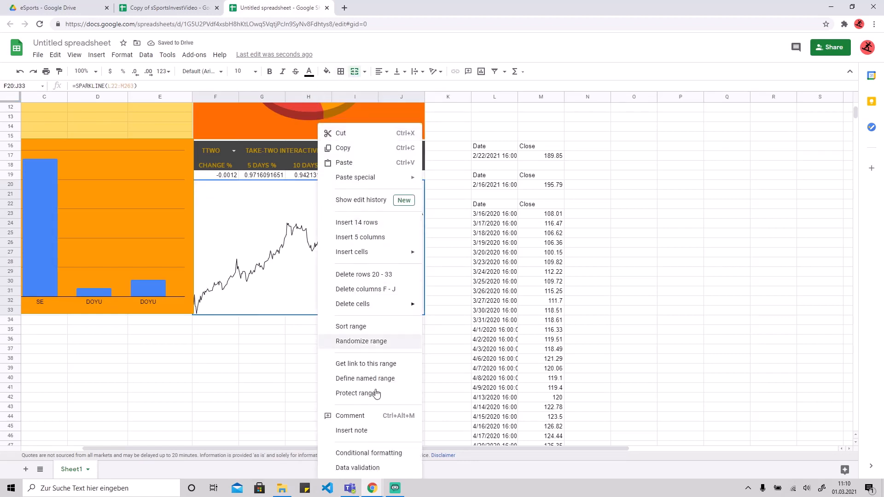
click(307, 219)
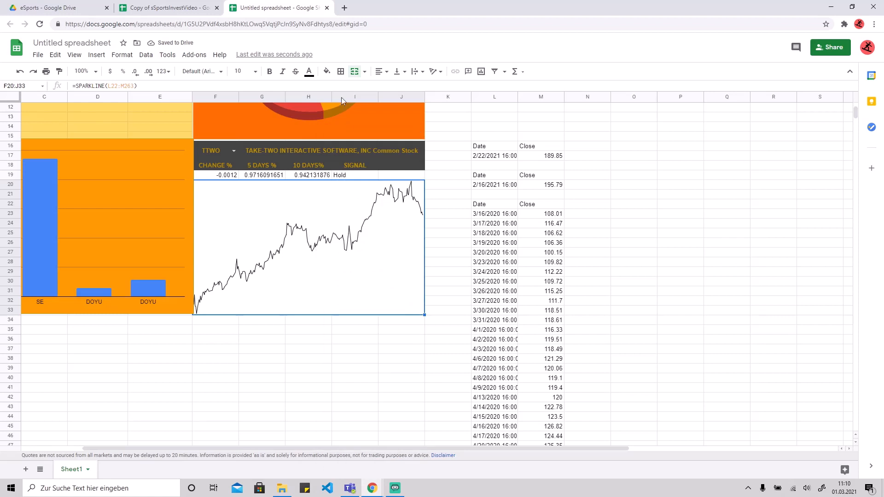
click(327, 71)
click(341, 103)
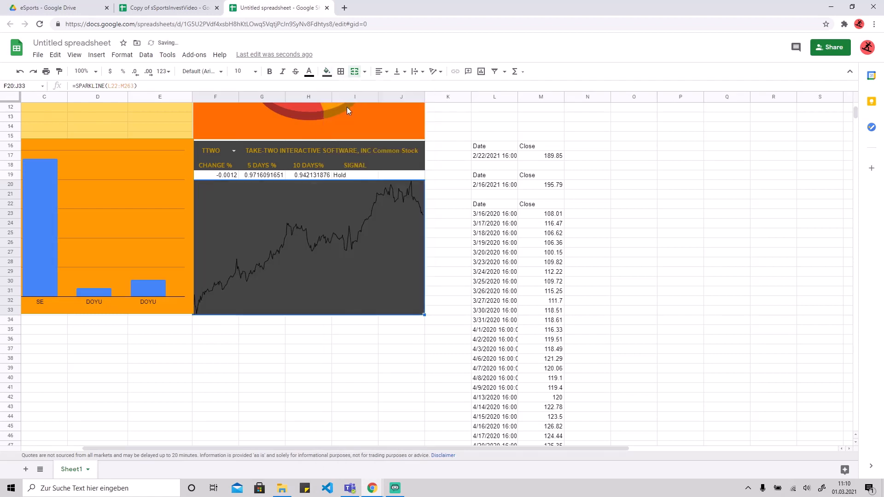
click(309, 71)
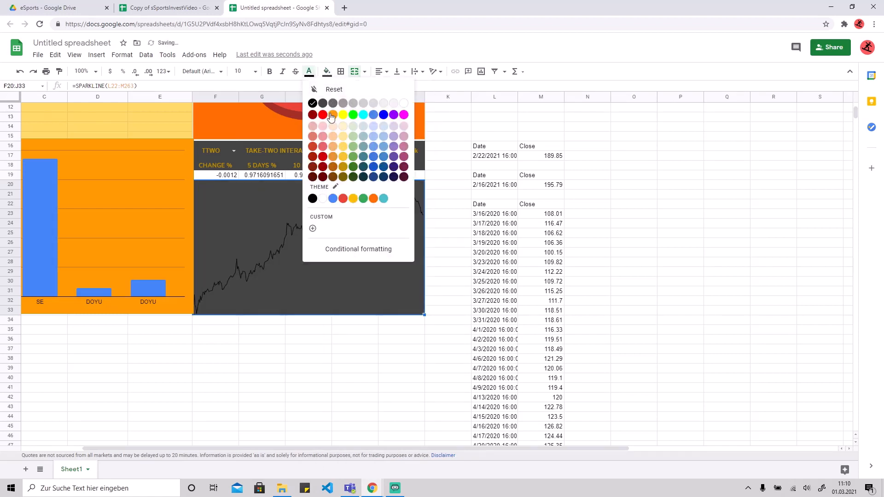
click(345, 175)
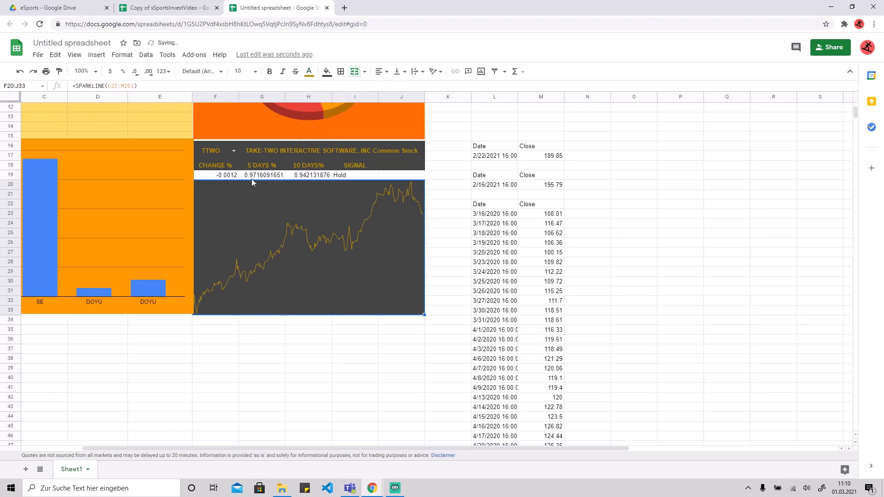
- Center the change, 5-day, 10-day and signal values in F19:J19 horizontally
drag(211, 177, 396, 177)
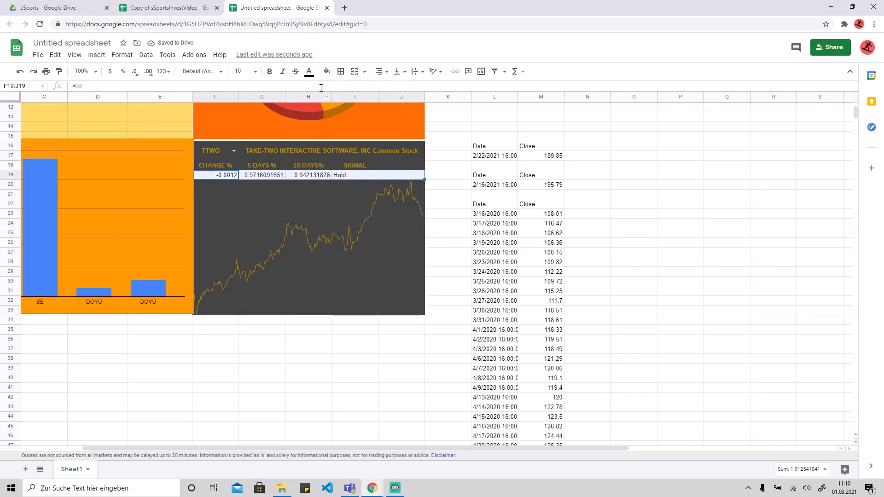
click(379, 71)
click(404, 98)
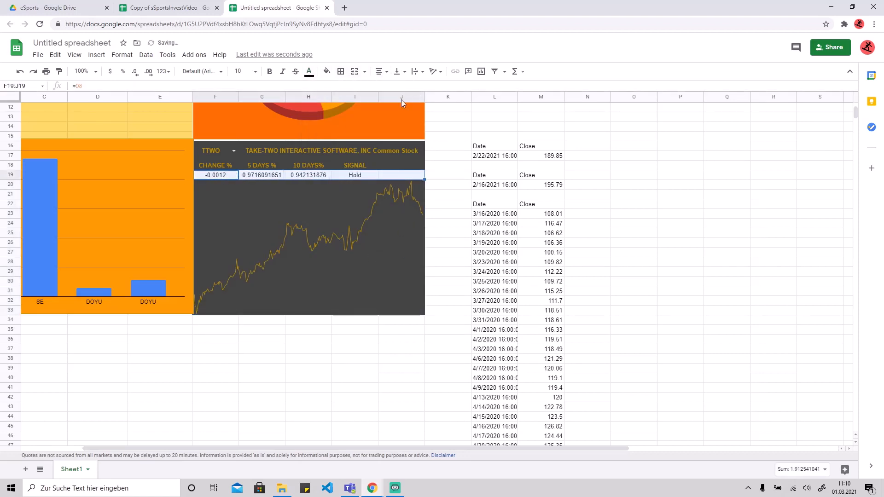
drag(232, 165, 390, 166)
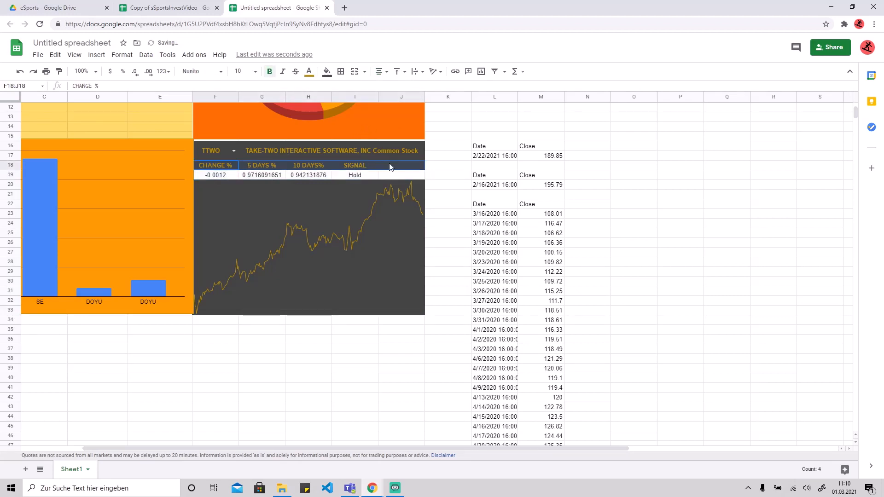
click(354, 71)
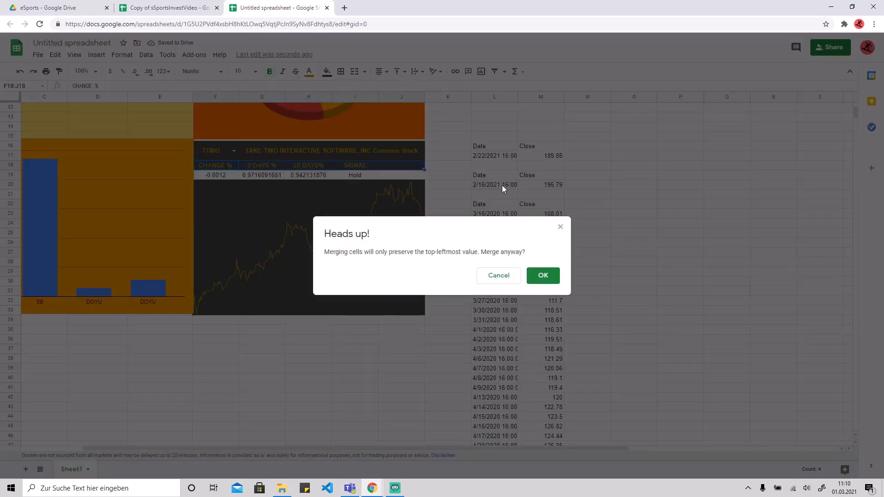
click(560, 227)
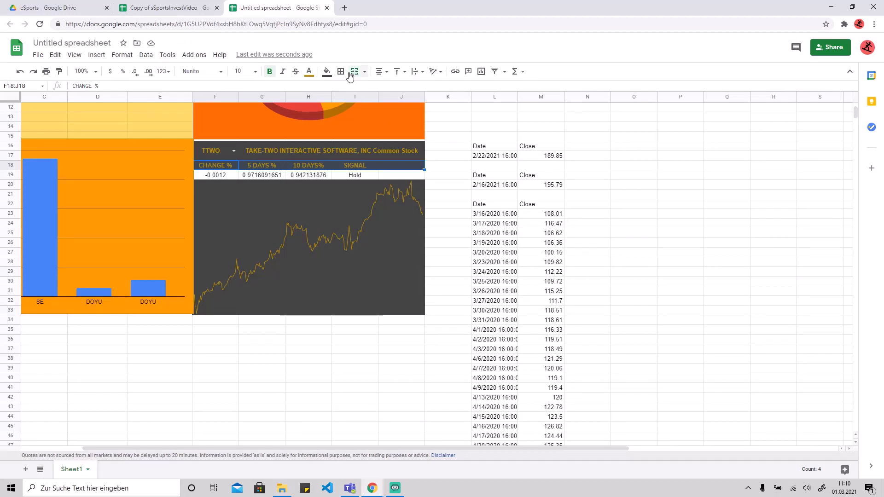
click(349, 73)
click(559, 228)
- Center the CHANGE %, 5 DAYS %, 10 DAYS% and SIGNAL headers in F18:J18 horizontally
click(382, 72)
click(392, 88)
- Format the company info values in F19:J19 with a dark grey fill and dark yellow text
drag(217, 176, 400, 176)
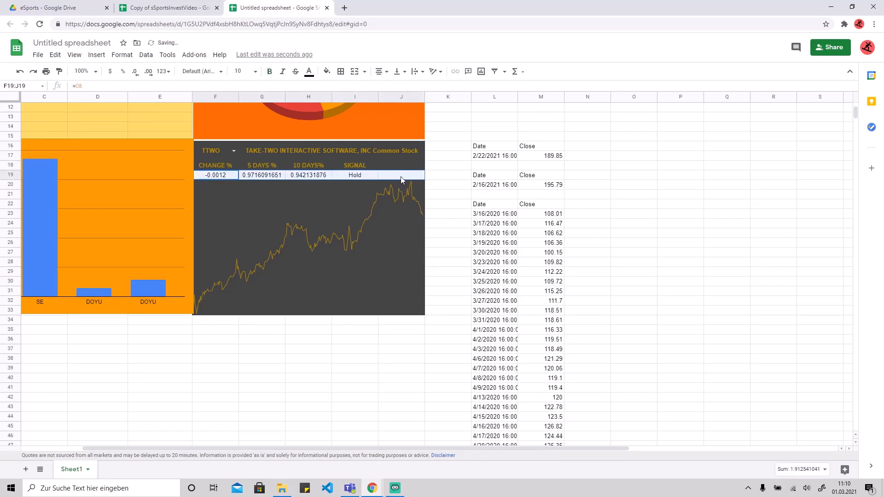
click(326, 71)
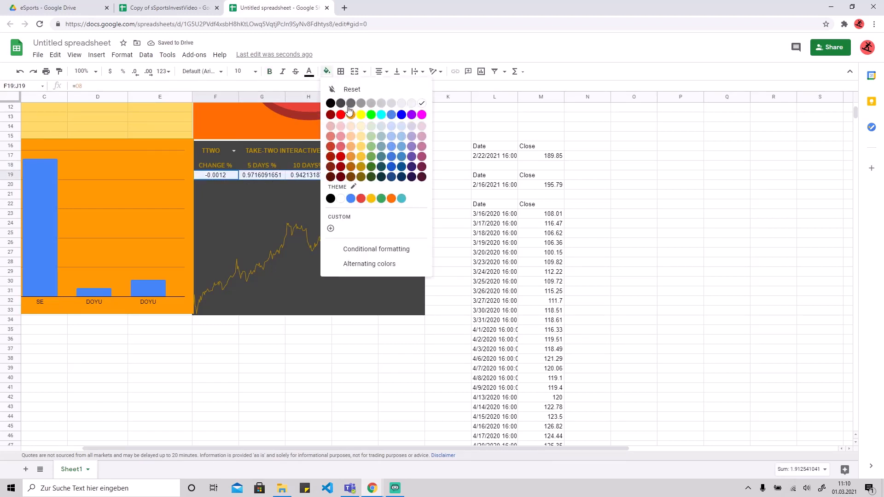
click(349, 105)
click(309, 72)
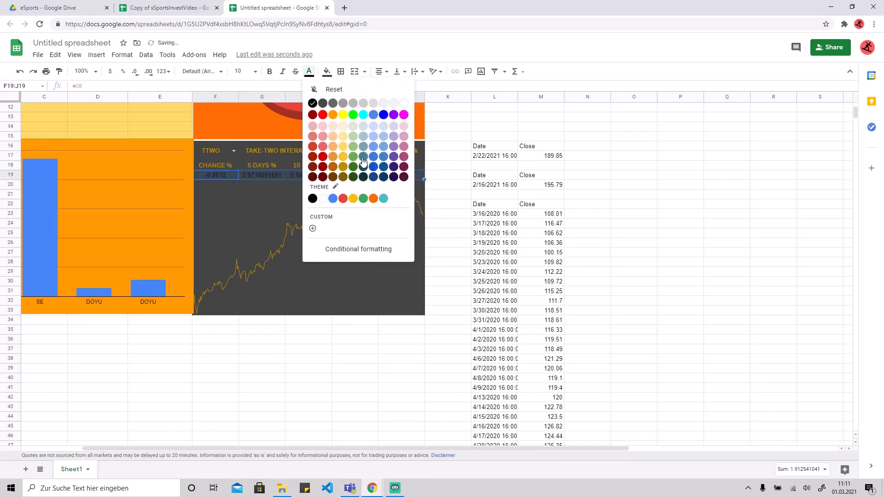
click(346, 172)
click(423, 371)
scroll(396, 382, up, 5)
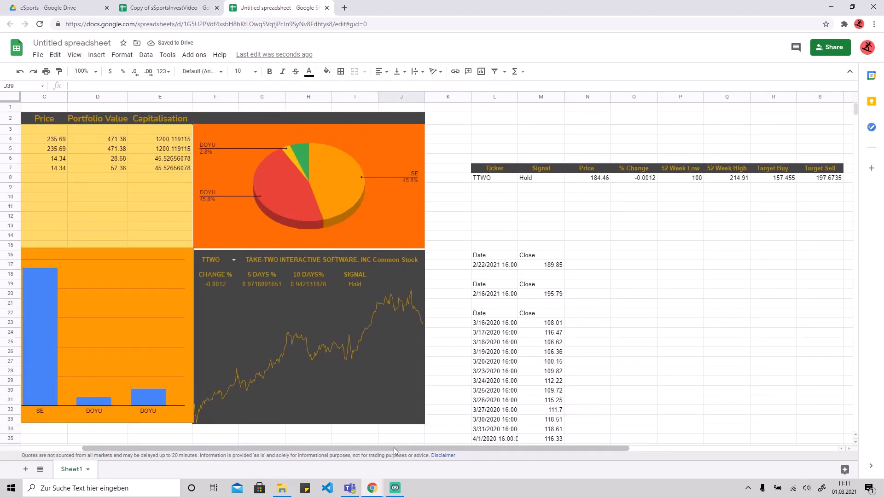
- Hide the helper data beside the dashboard by setting the text colour of K6:T265 to white
drag(393, 447, 343, 448)
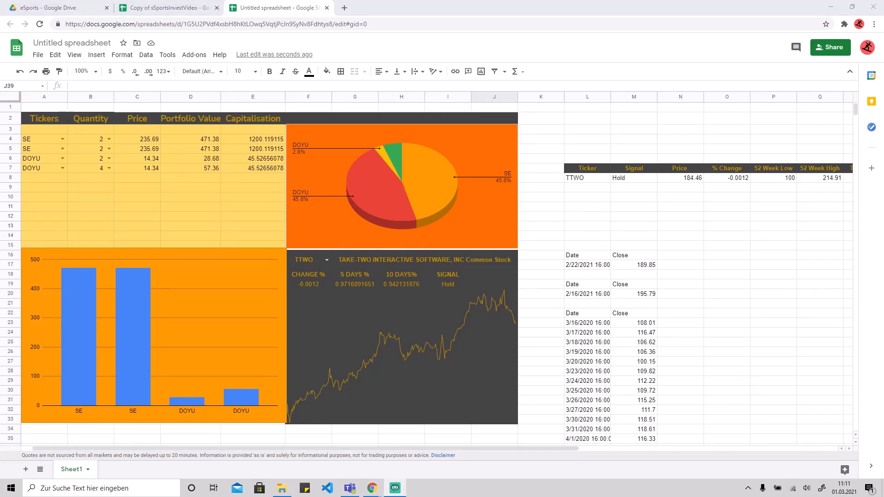
drag(477, 448, 643, 447)
drag(294, 159, 368, 207)
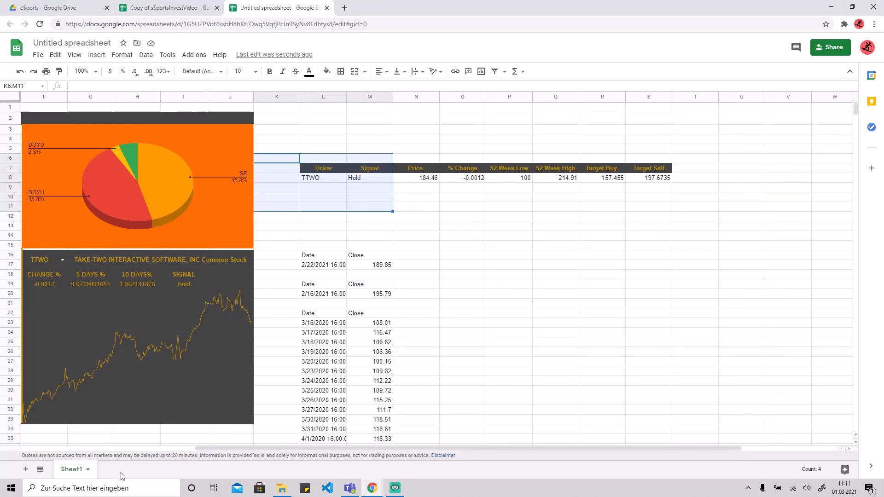
click(304, 136)
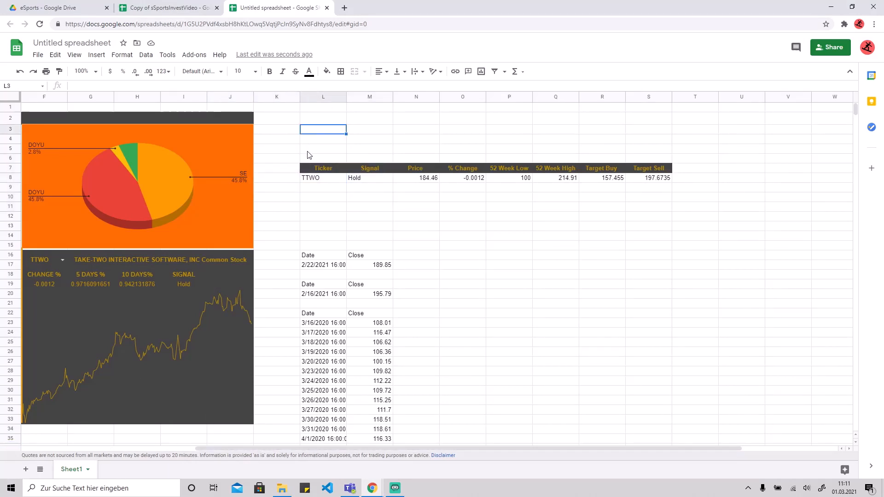
drag(290, 158, 681, 148)
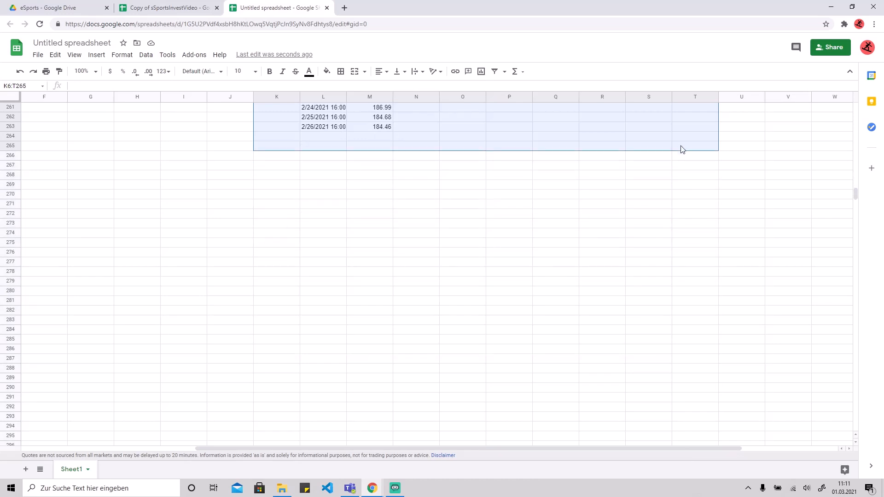
scroll(415, 326, up, 9)
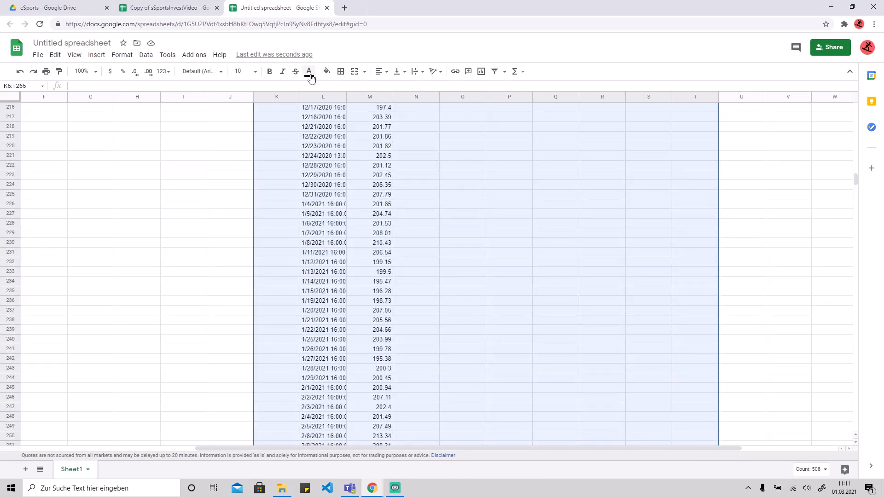
click(309, 71)
click(399, 105)
- Set white text and a white fill on K6:T265 to hide the dark helper table header row as well
scroll(183, 291, up, 4)
scroll(183, 291, up, 20)
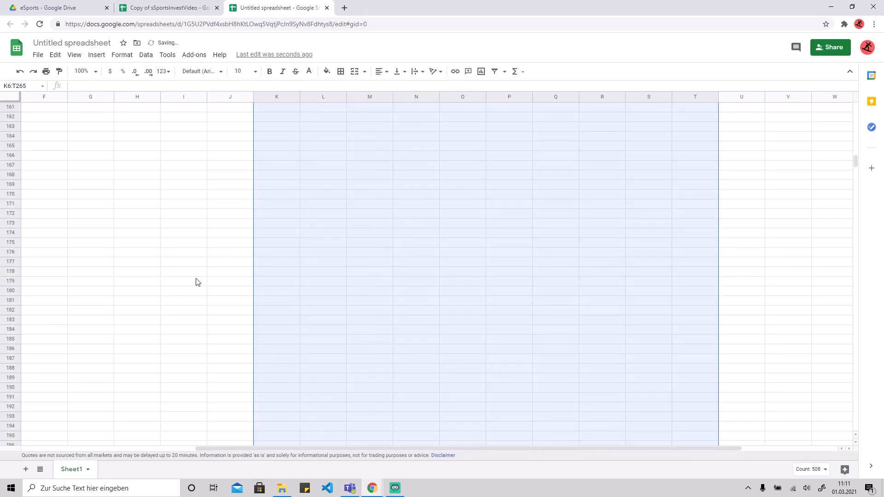
scroll(186, 277, up, 10)
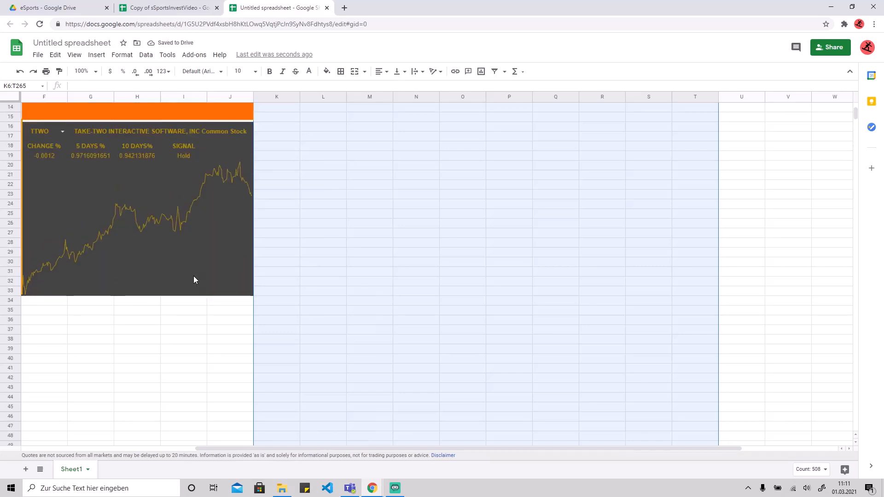
click(326, 71)
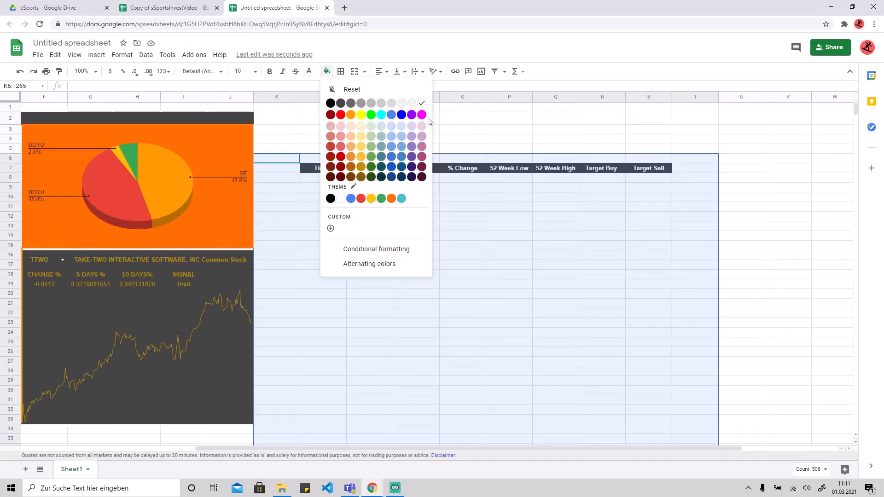
click(309, 72)
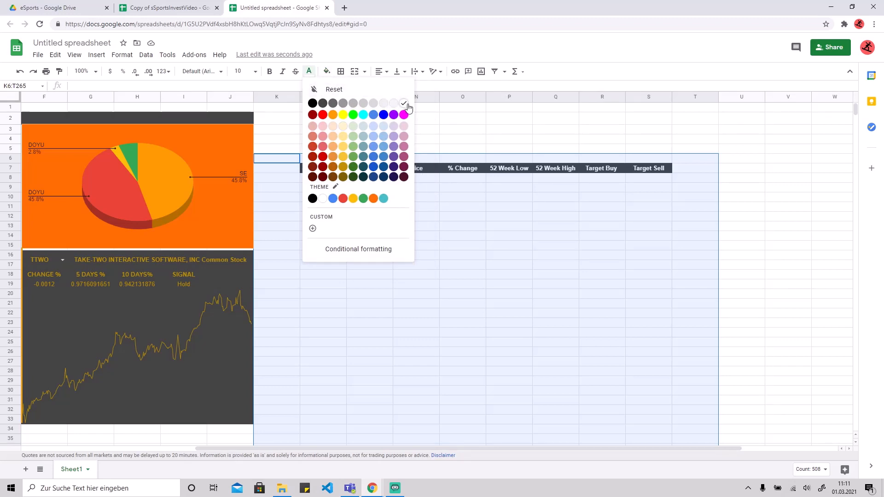
click(408, 105)
click(327, 72)
click(425, 104)
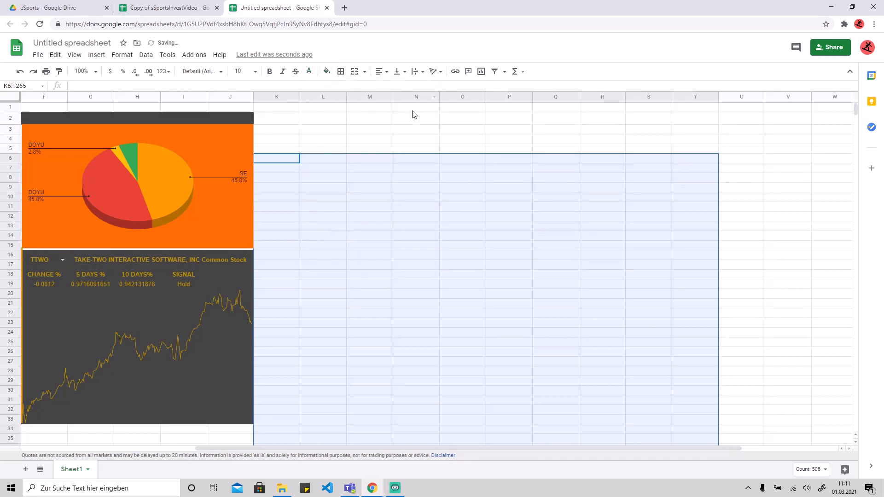
click(416, 216)
drag(415, 448, 120, 416)
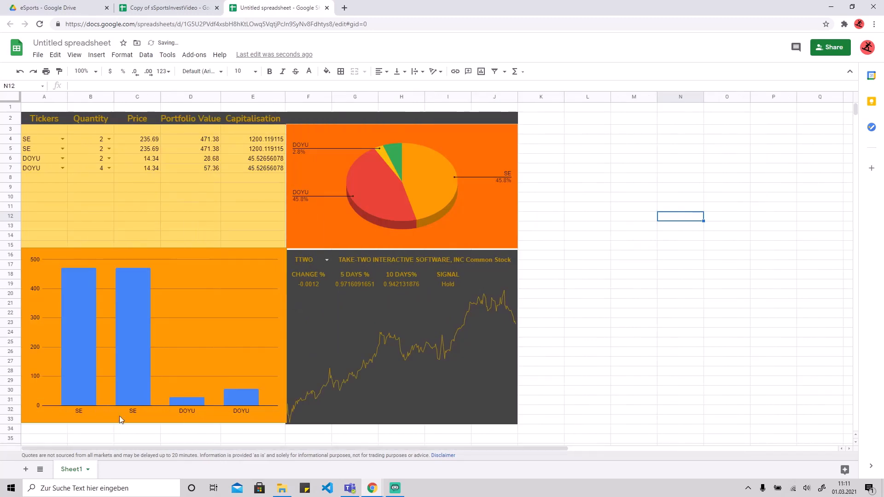
scroll(132, 394, down, 1)
scroll(132, 394, up, 1)
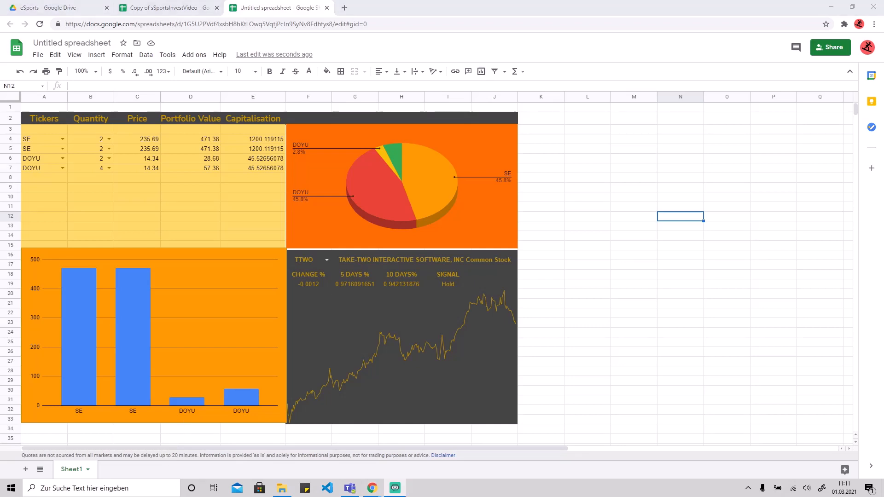
- Switch the company info ticker in F16:F17 to SE and after that to ATVI to test the dashboard
click(326, 260)
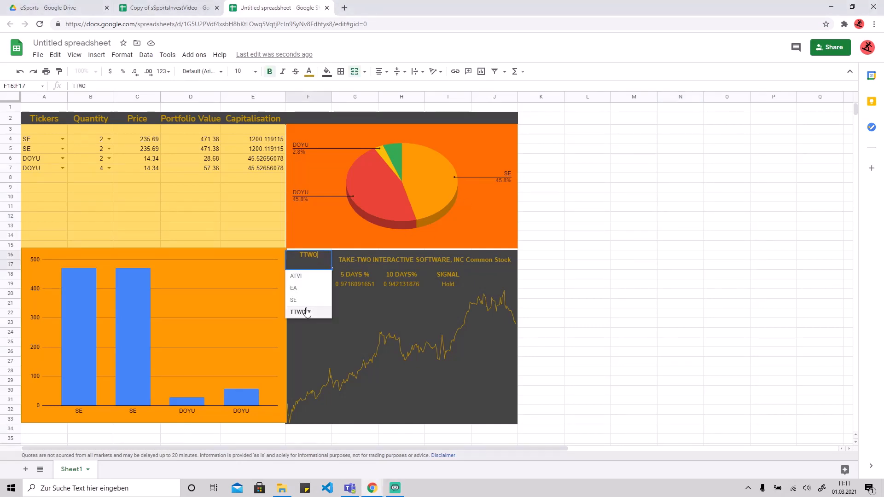
click(302, 305)
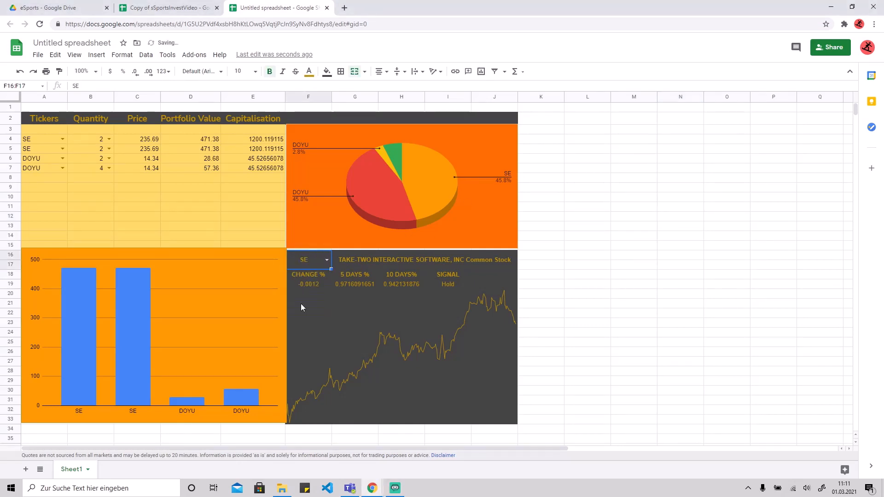
click(326, 260)
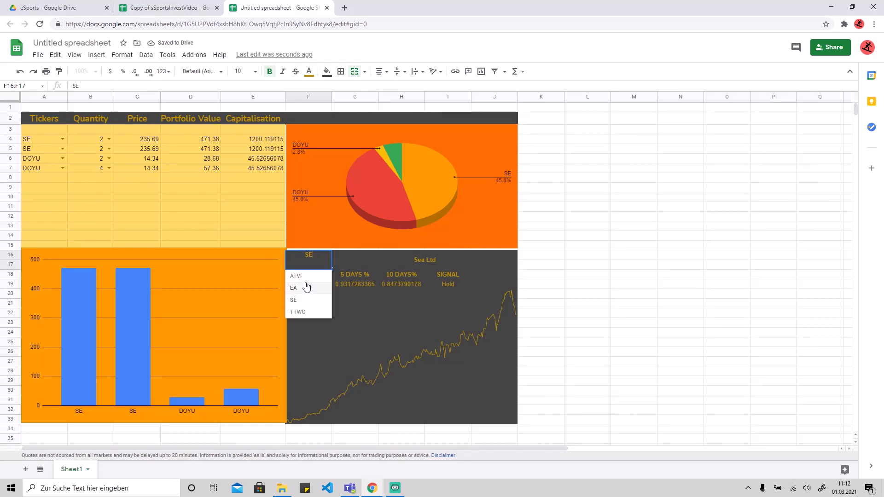
click(303, 279)
- Change the portfolio ticker in A7 to SE
click(62, 139)
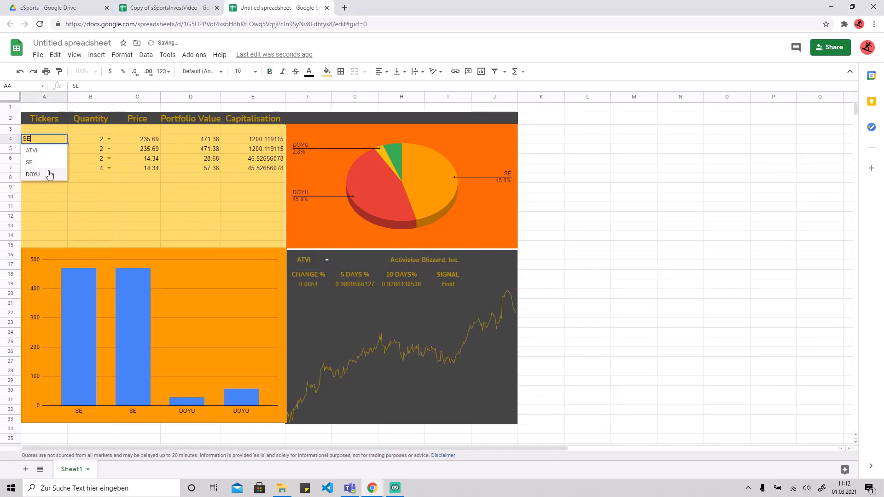
click(62, 168)
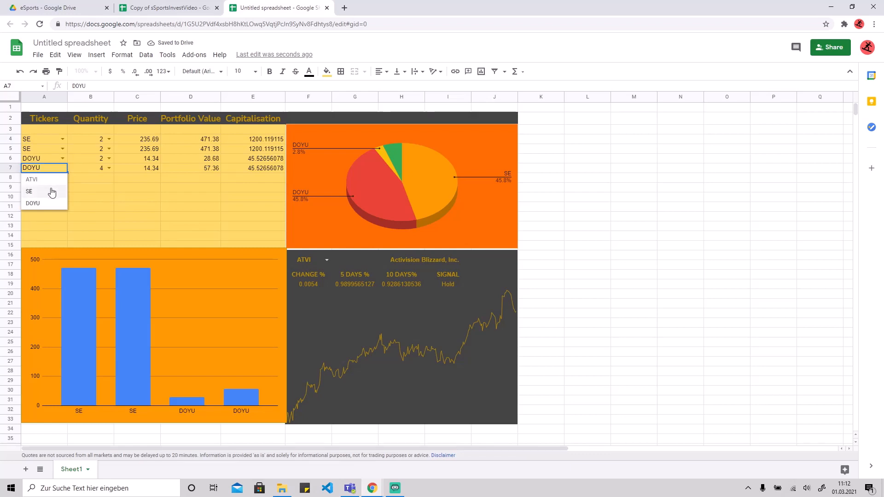
click(50, 189)
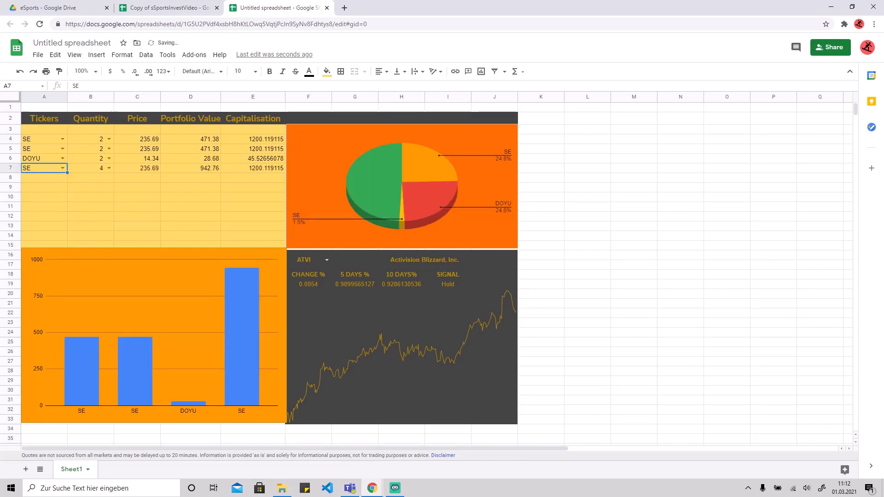